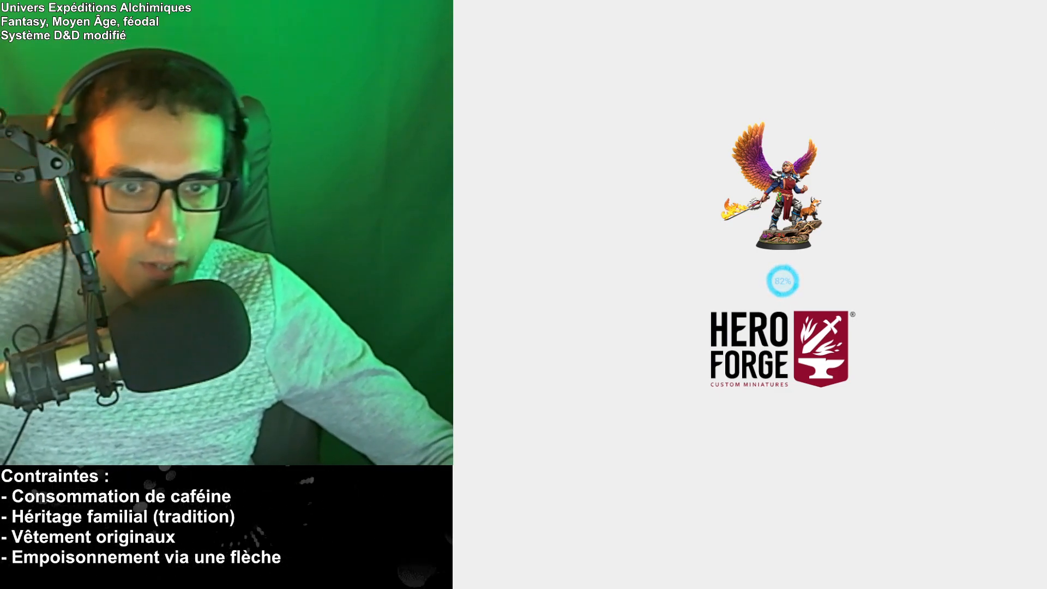
Switch to the board of existing character portraits, look it over, and return to the miniature editor.
key(alt+Tab)
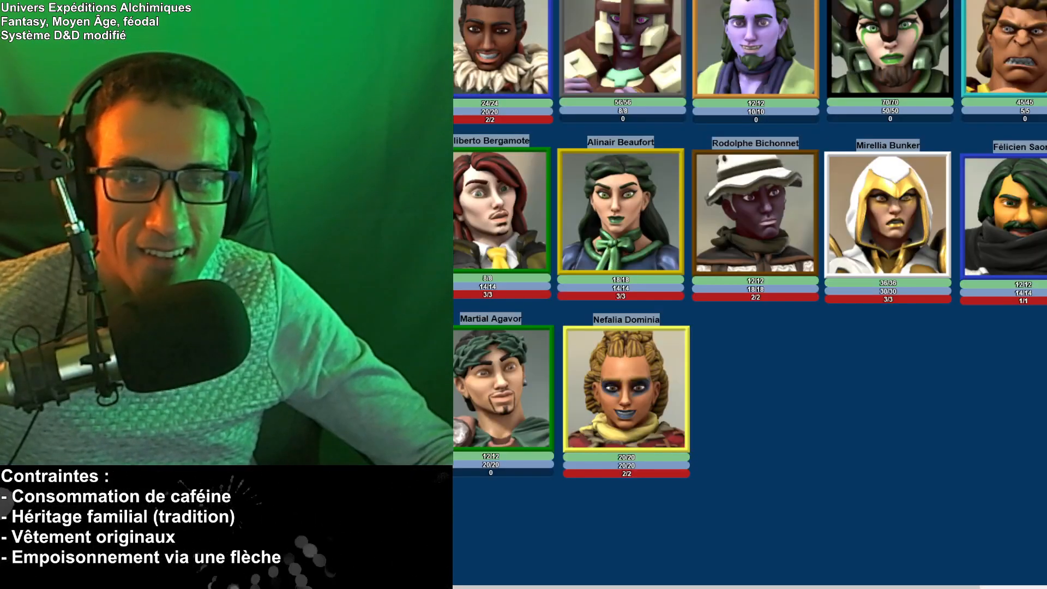
key(alt+Tab)
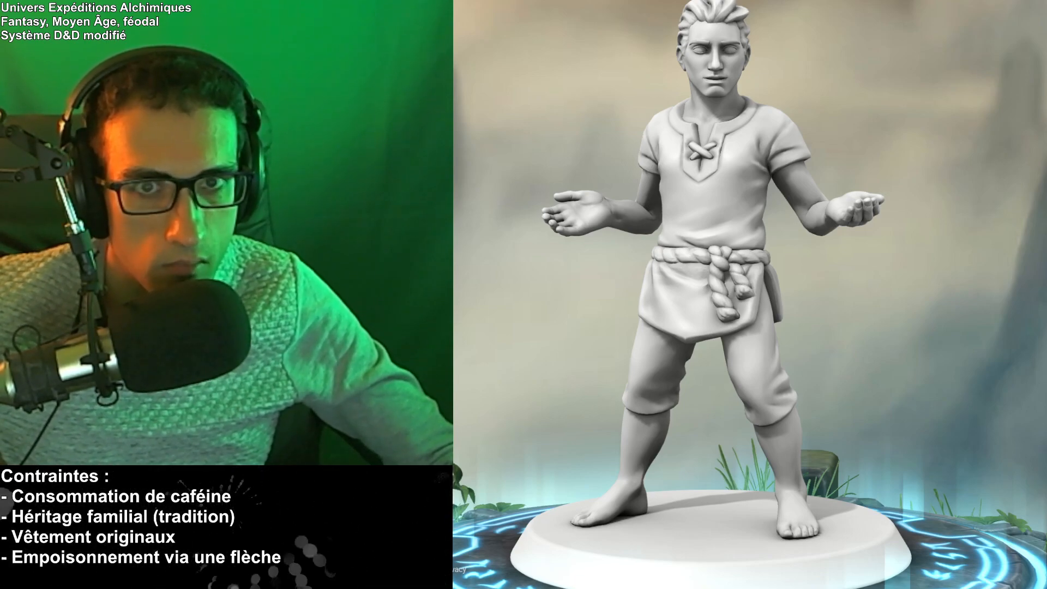
Try the swept-back hairstyle on the bearded head, then restore the short side-swept hair.
scroll(909, 158, up, 10)
scroll(908, 157, down, 1)
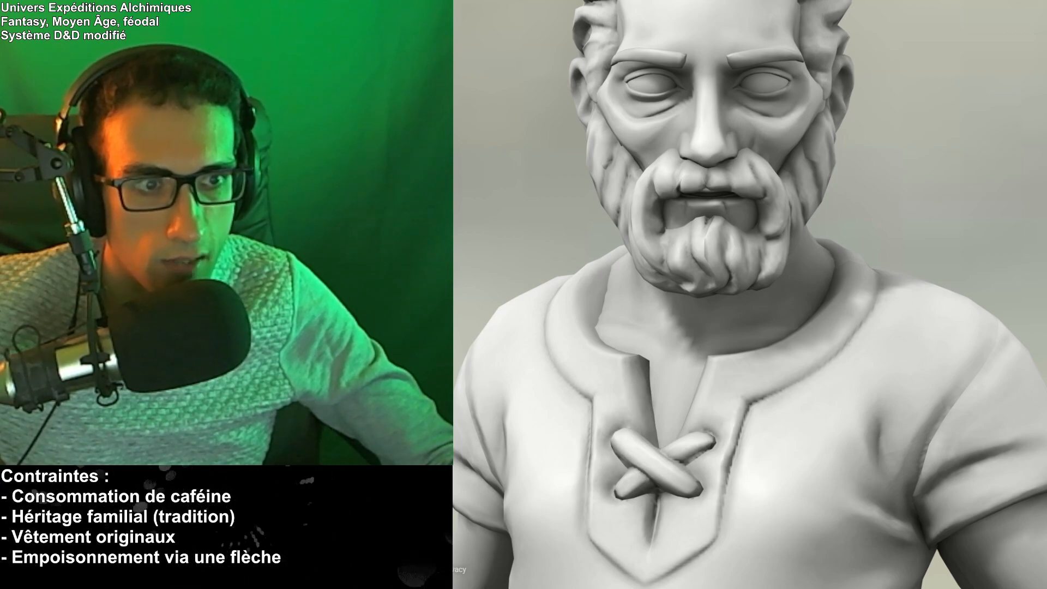
scroll(807, 99, down, 2)
right_drag(808, 99, 811, 211)
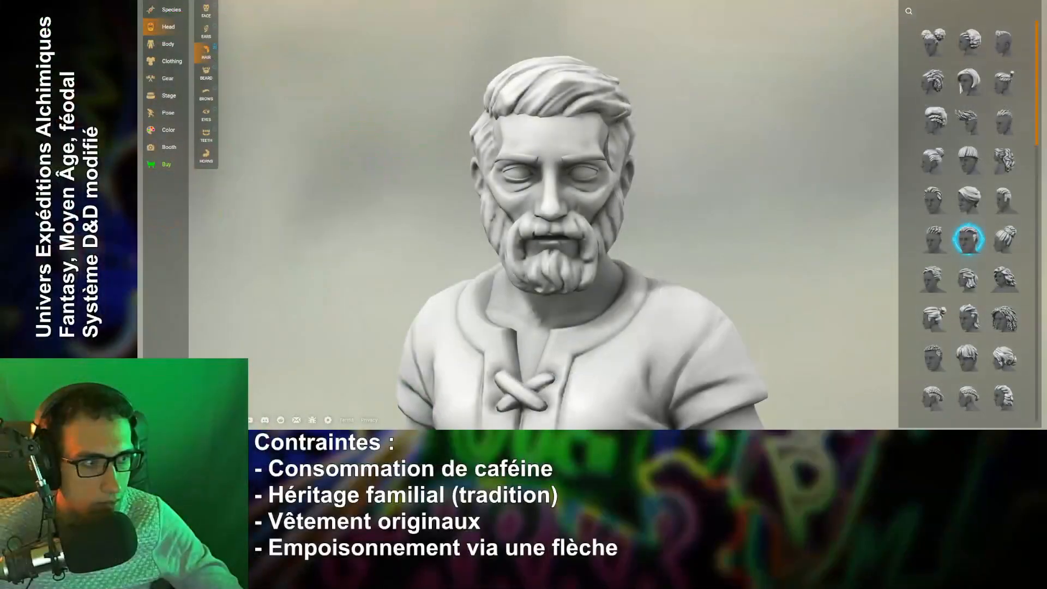
scroll(786, 119, up, 4)
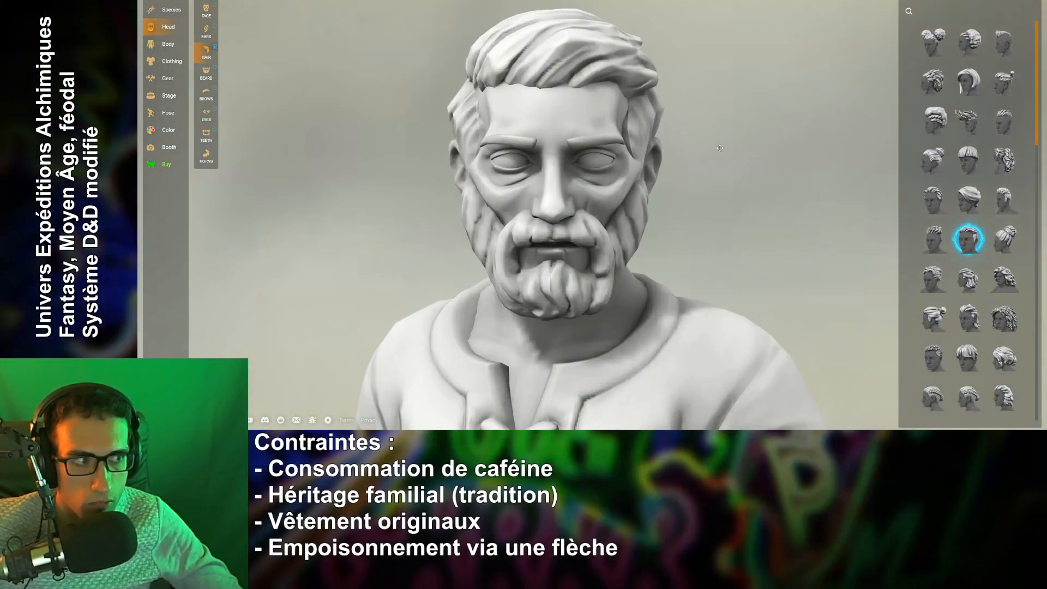
scroll(719, 173, up, 1)
right_drag(719, 172, 725, 214)
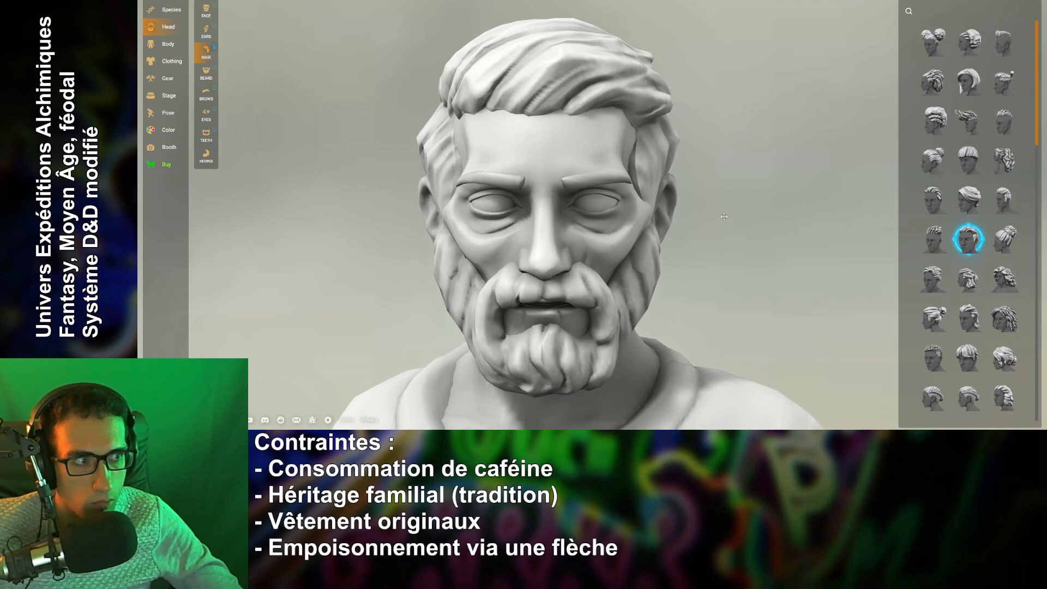
click(1004, 200)
mouse_move(770, 235)
mouse_down()
mouse_move(750, 242)
mouse_move(725, 229)
mouse_move(780, 226)
mouse_up()
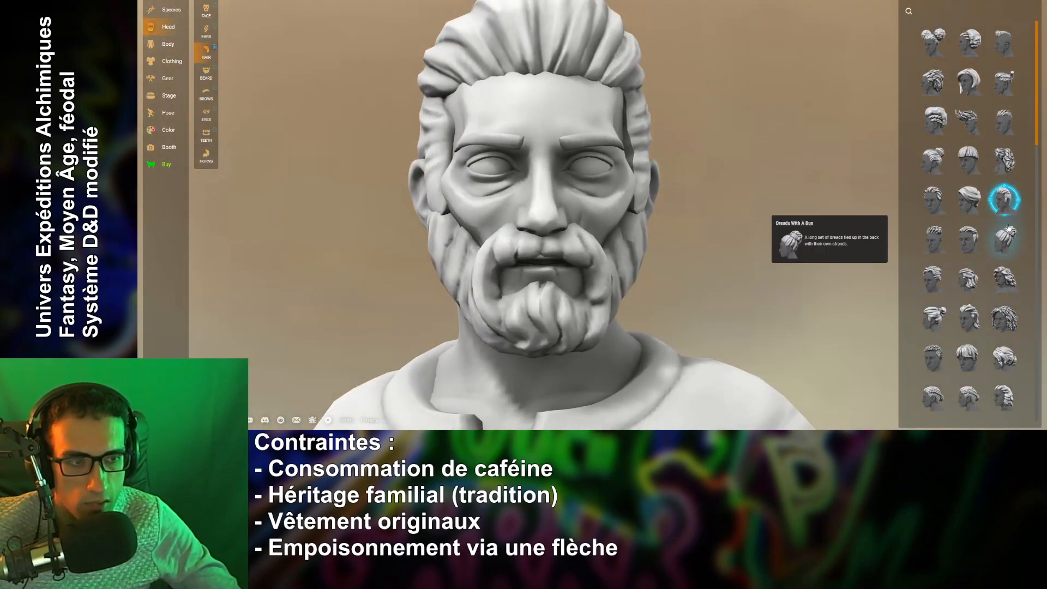
click(968, 238)
scroll(812, 236, down, 6)
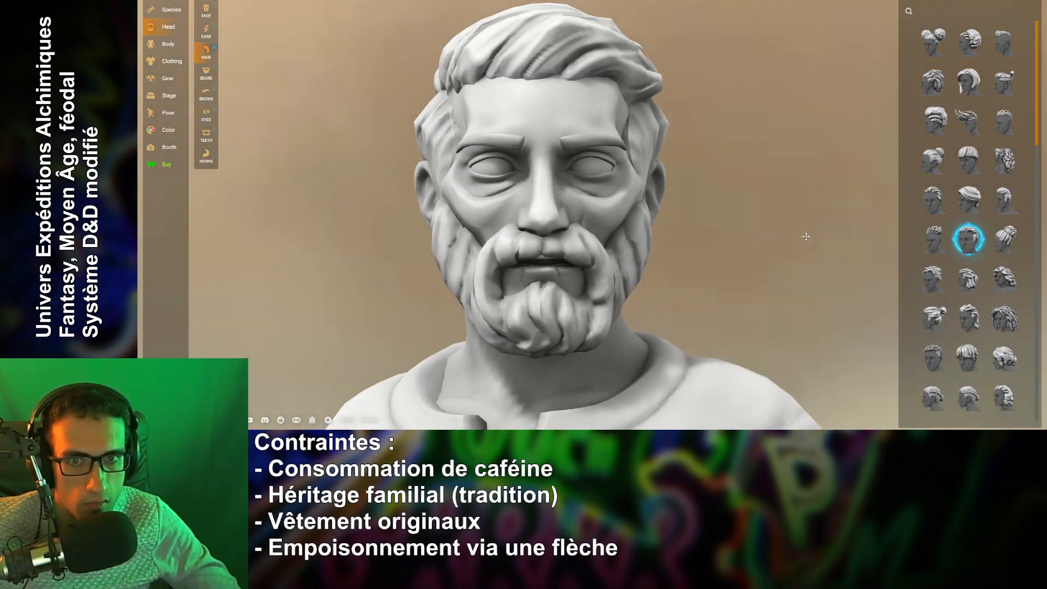
drag(805, 236, 695, 207)
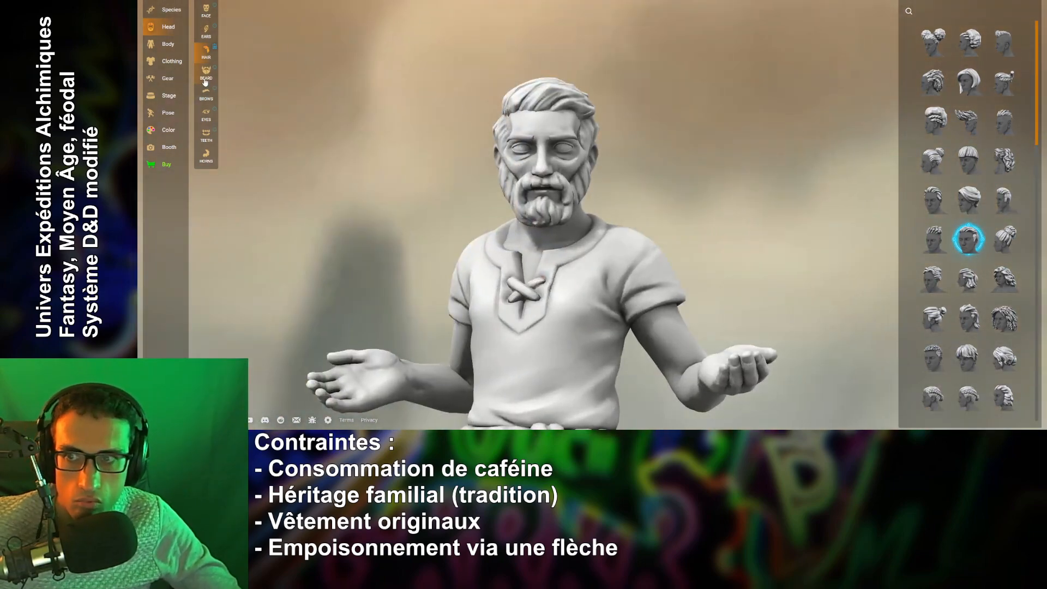
Look through the available eyebrow and teeth options for the head.
click(206, 94)
scroll(584, 125, up, 3)
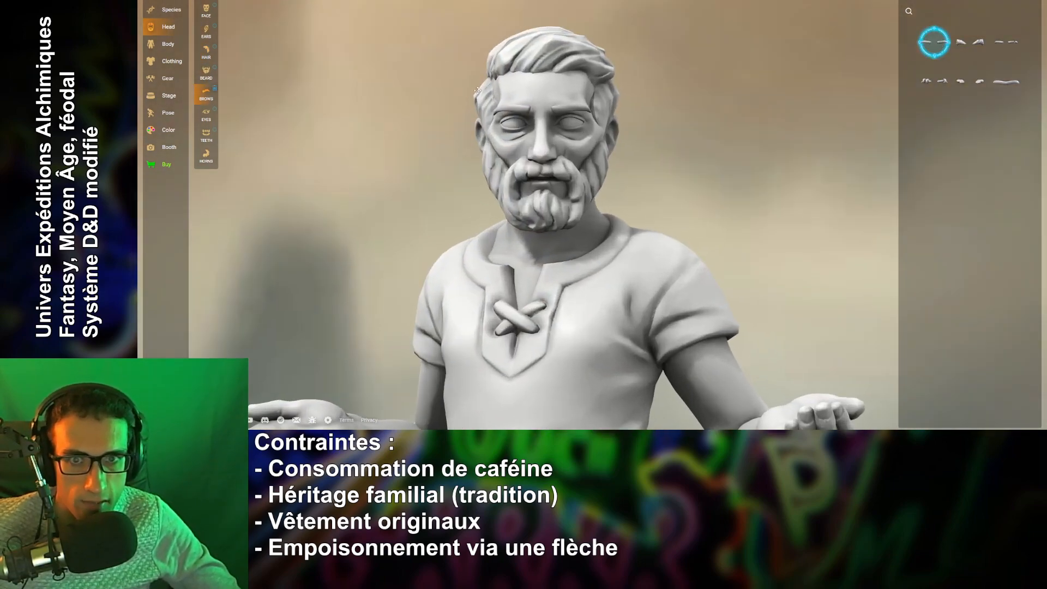
click(206, 134)
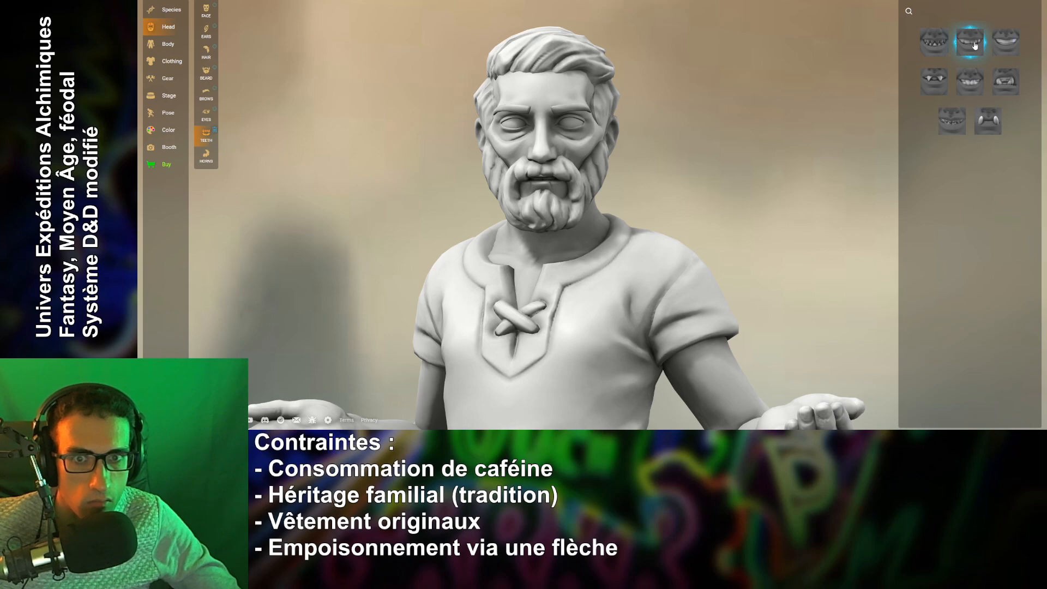
click(1005, 41)
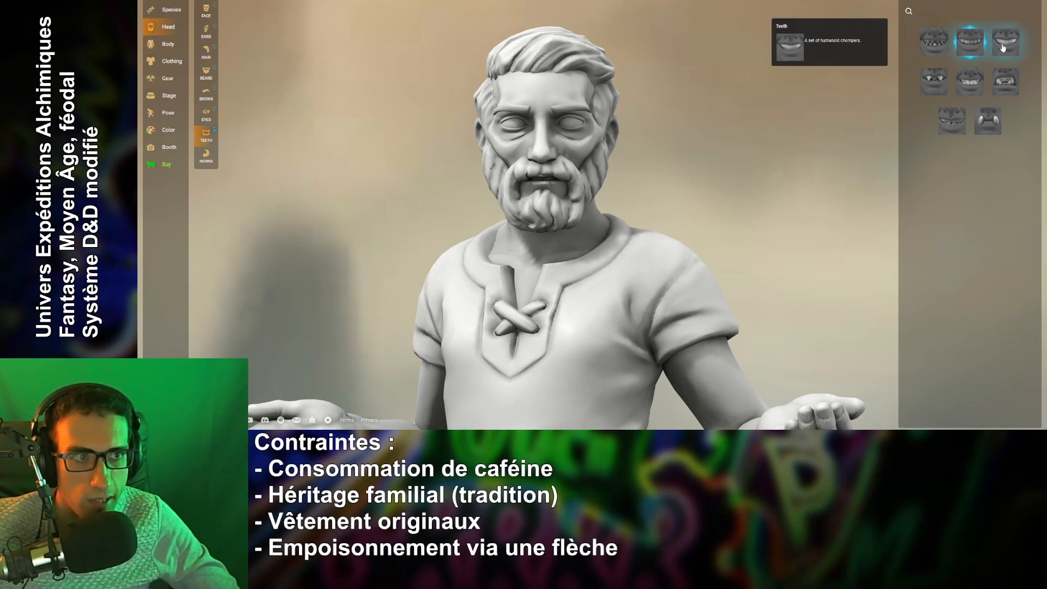
Adjust the body's arm, upper and lower weight to around the middle of their ranges.
click(168, 46)
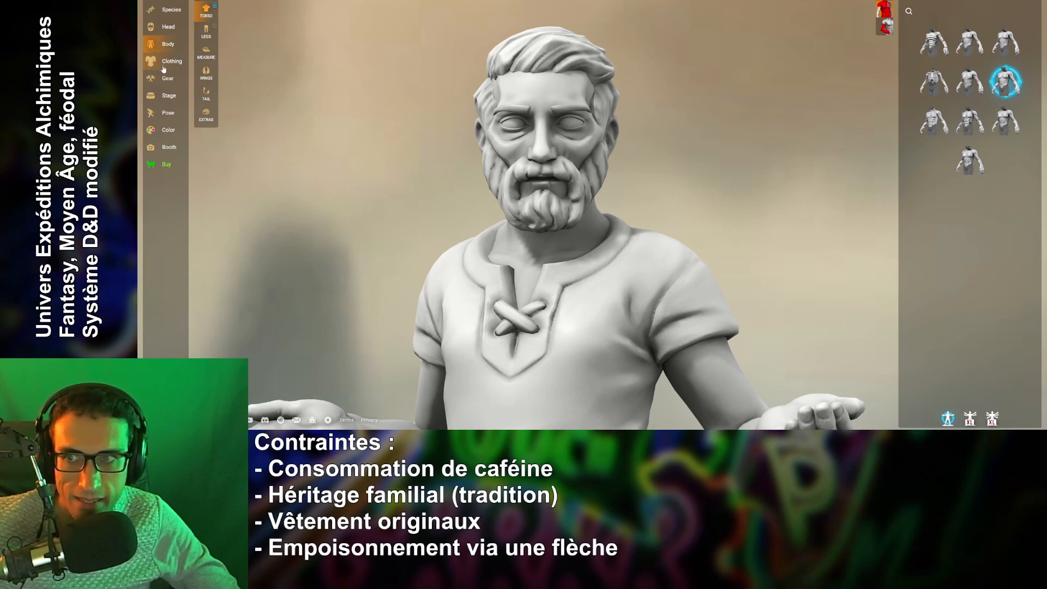
click(205, 57)
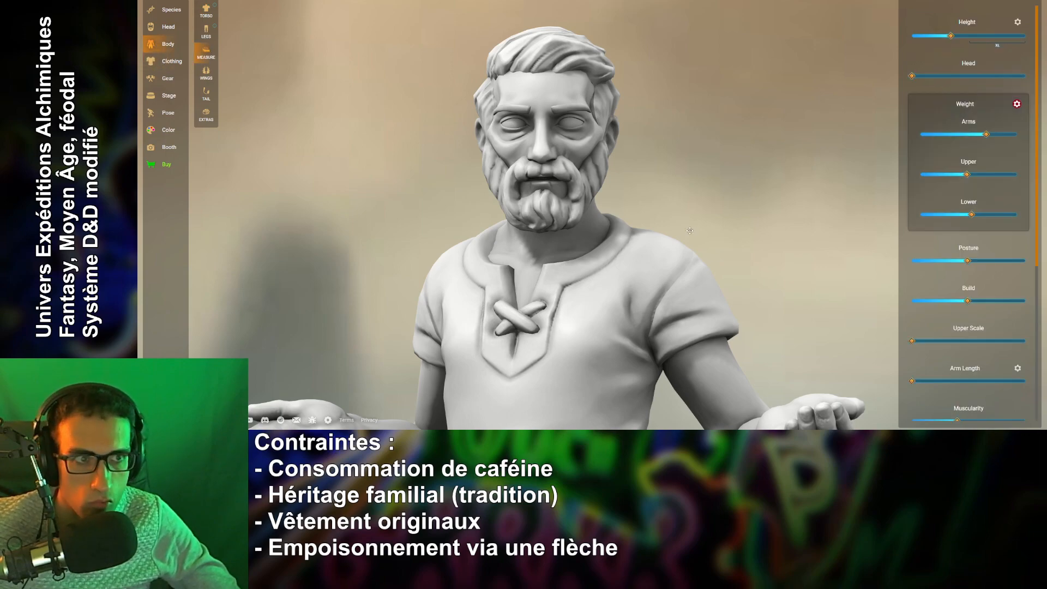
scroll(690, 231, down, 10)
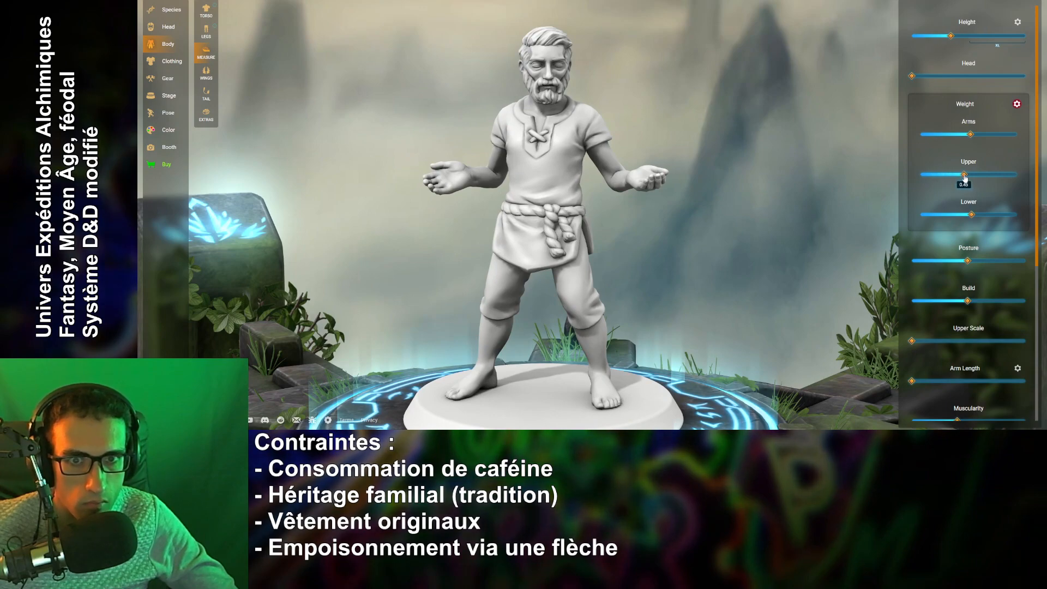
mouse_move(954, 178)
mouse_down()
mouse_move(1034, 180)
mouse_move(932, 178)
mouse_move(961, 179)
mouse_up()
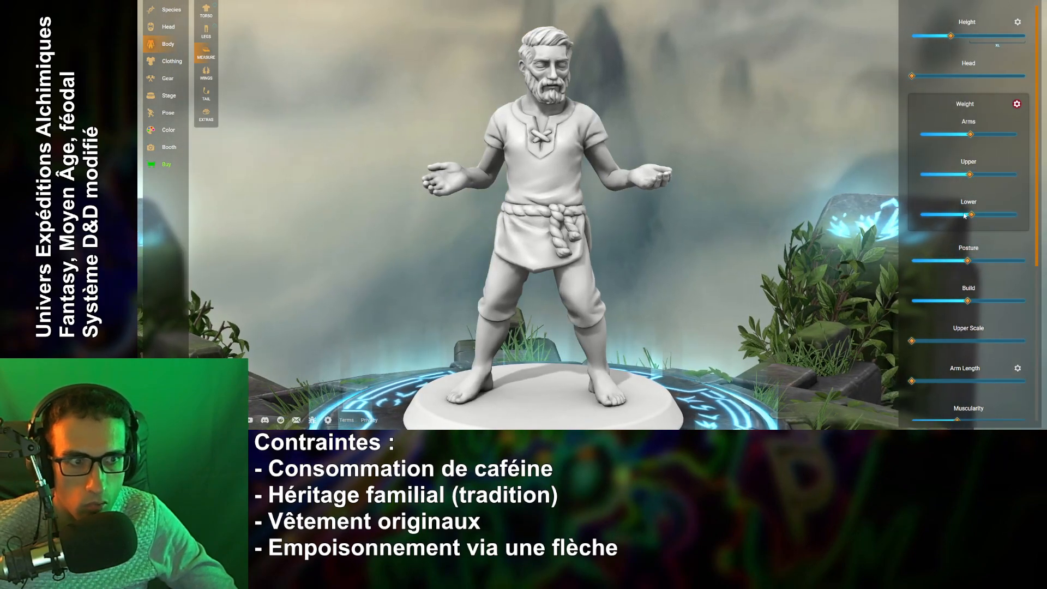
drag(974, 215, 975, 215)
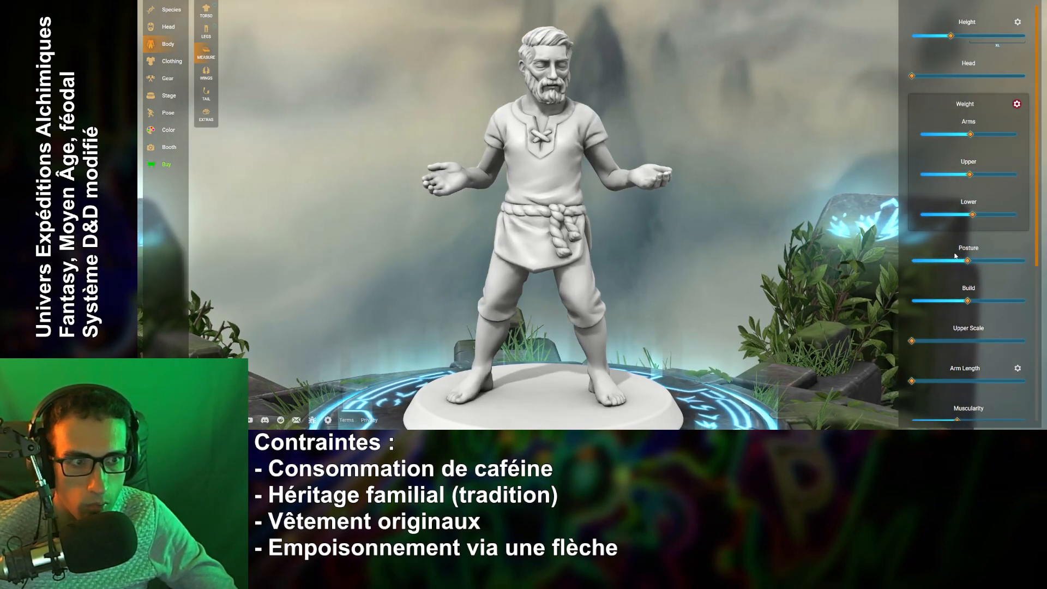
Lower the body's posture to about a quarter of its range and its build to about a fifth.
scroll(956, 256, down, 2)
drag(967, 179, 930, 220)
drag(835, 223, 728, 216)
scroll(924, 256, down, 1)
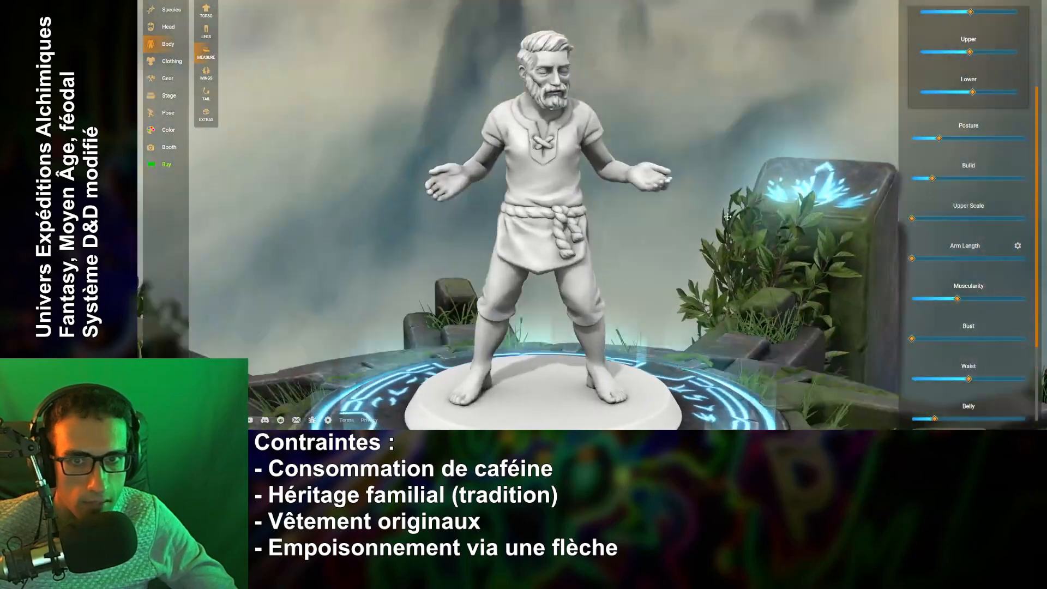
Reduce the figure's muscularity to about a quarter of its range.
scroll(959, 265, down, 1)
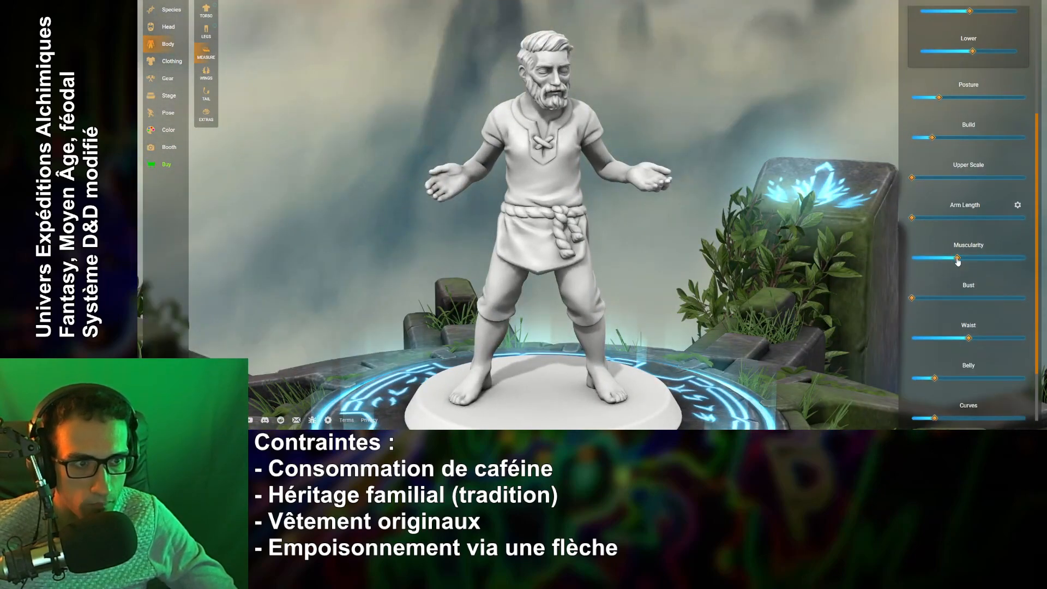
drag(952, 261, 947, 262)
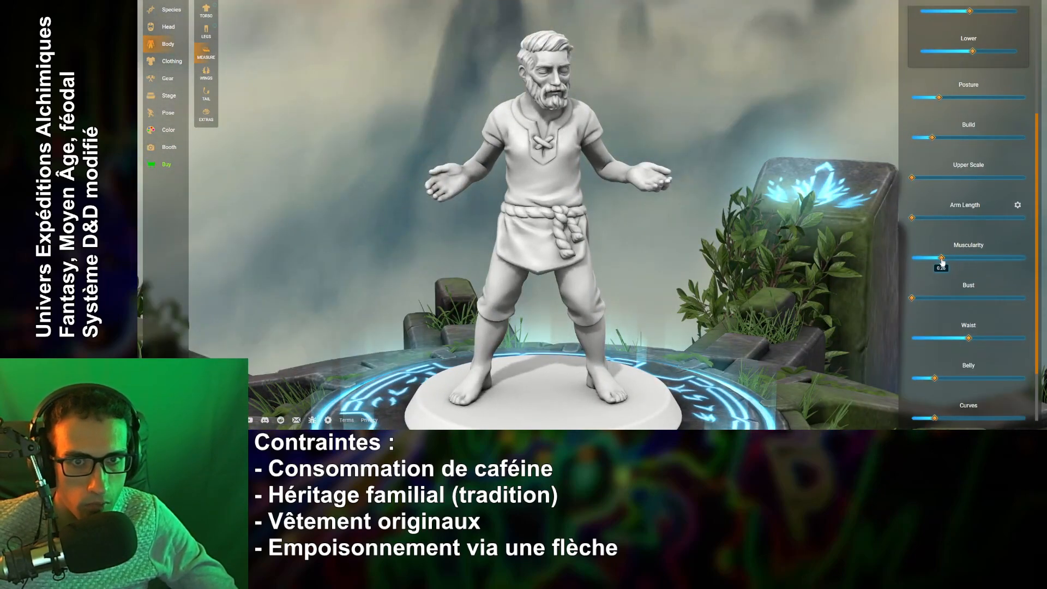
mouse_move(753, 248)
mouse_down()
mouse_move(867, 243)
mouse_move(758, 237)
mouse_up()
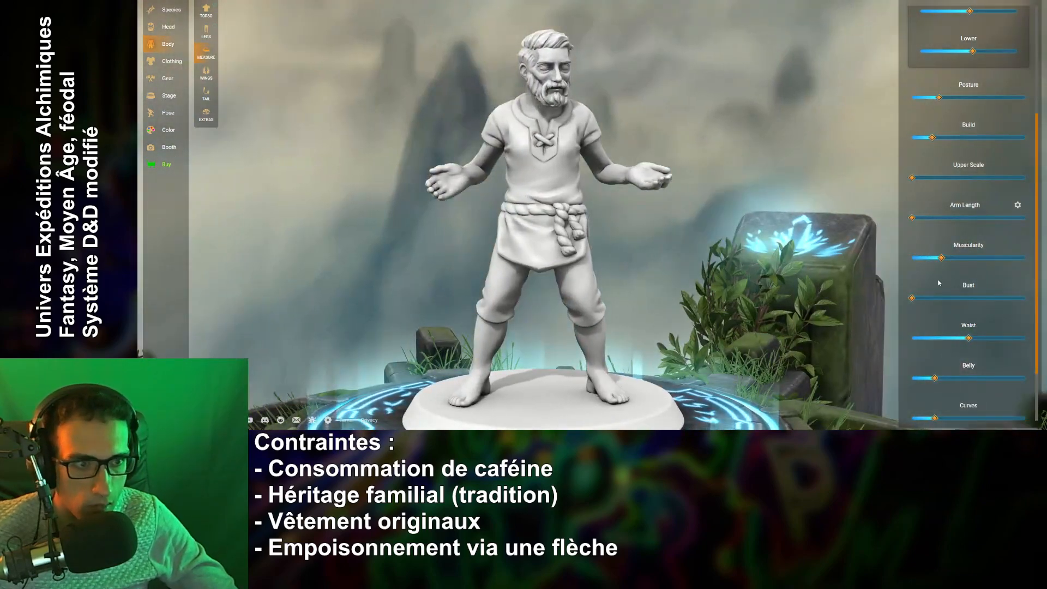
scroll(938, 283, down, 1)
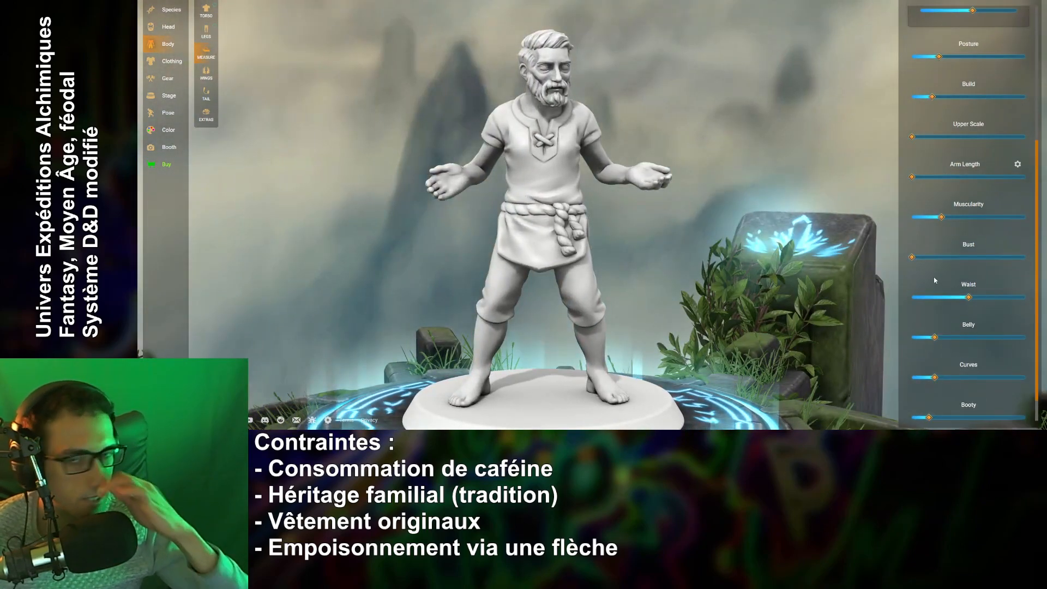
Try a different waist size on the figure and check its proportions from the front and side.
drag(704, 253, 769, 261)
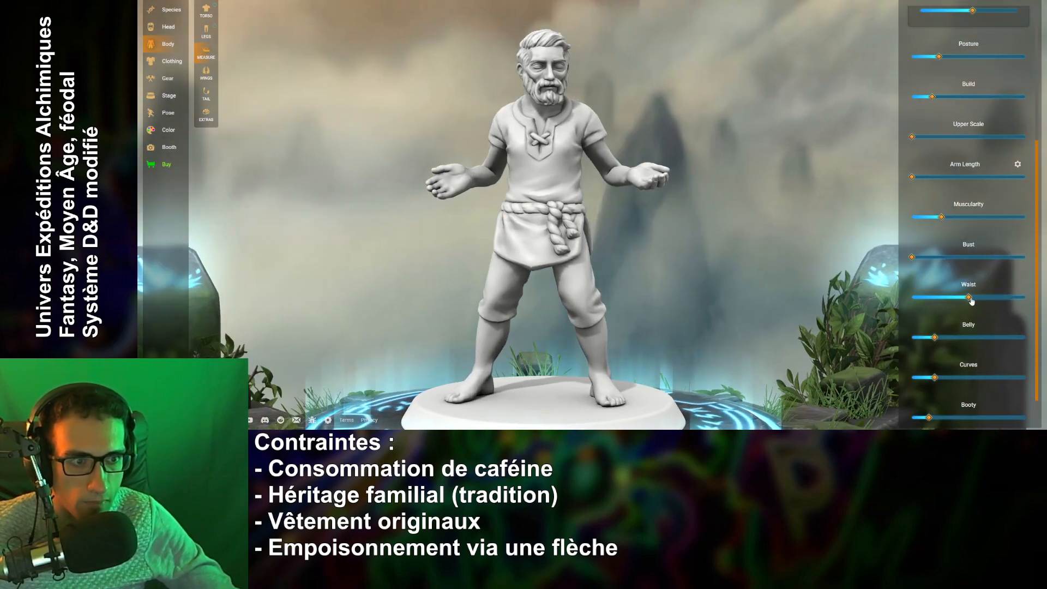
drag(969, 301, 943, 300)
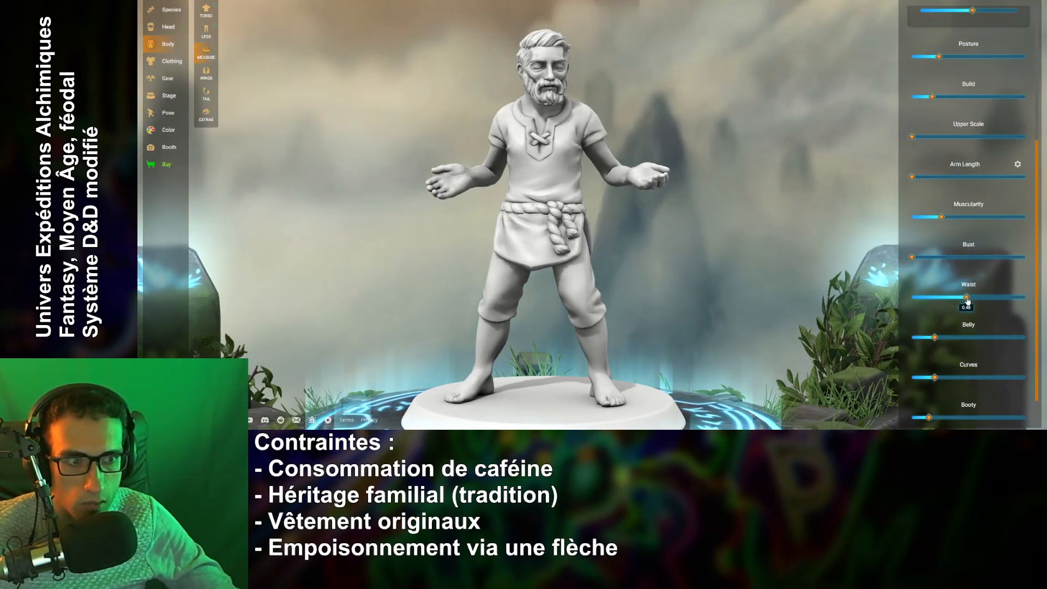
drag(699, 272, 720, 274)
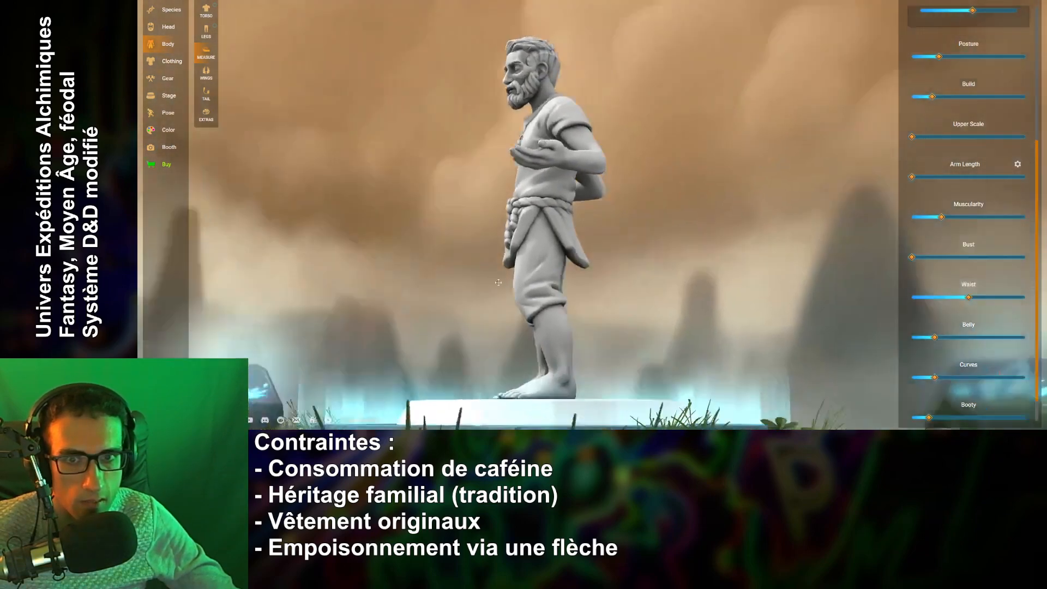
scroll(924, 367, down, 1)
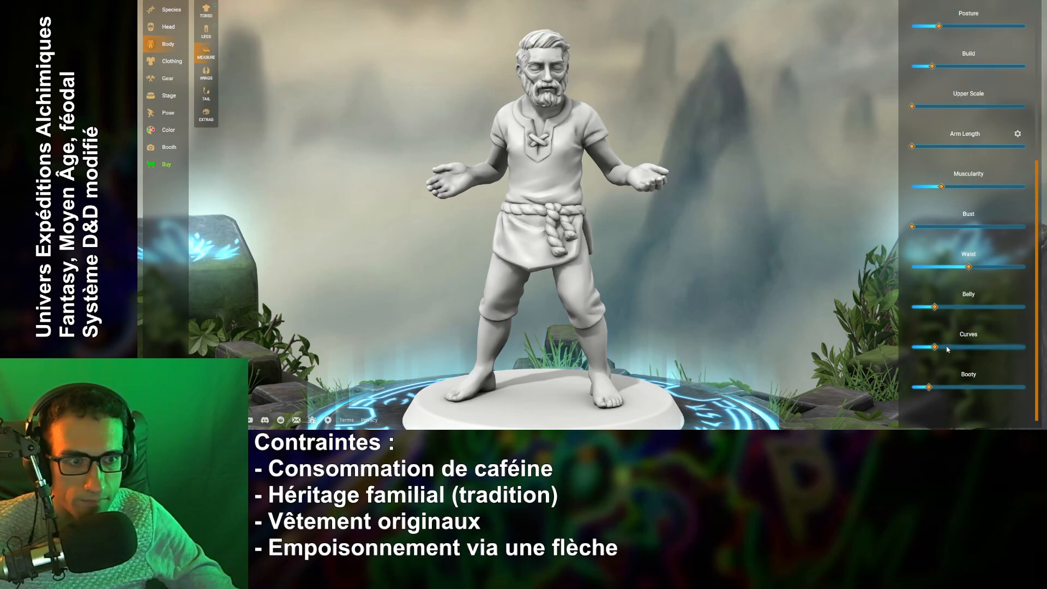
scroll(942, 351, up, 5)
drag(674, 220, 664, 258)
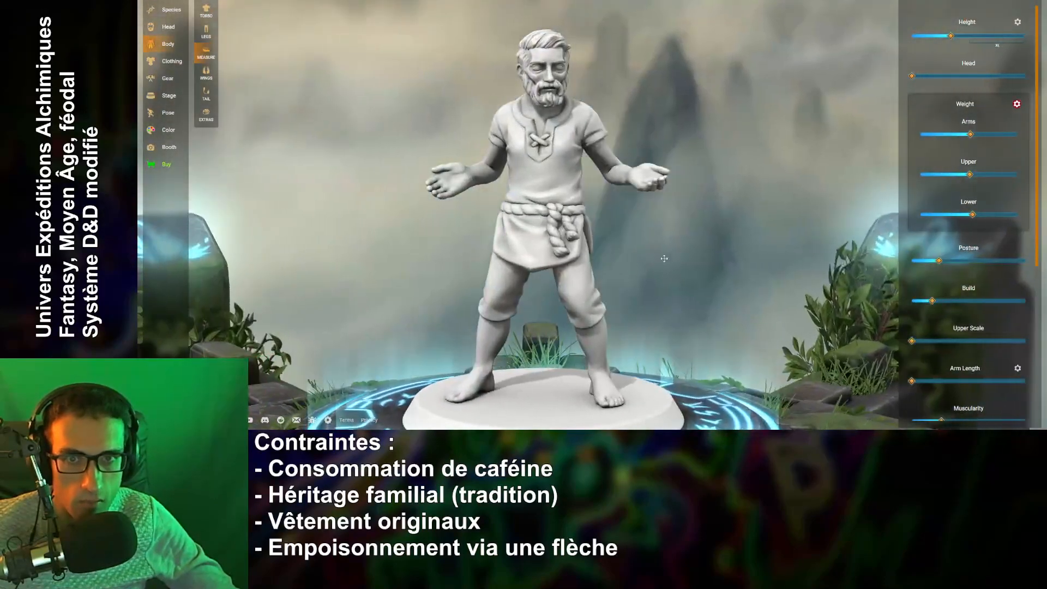
Try the Desert Adventurer's Clothes and the Wide Mantle Robes outfits on the figure.
click(165, 66)
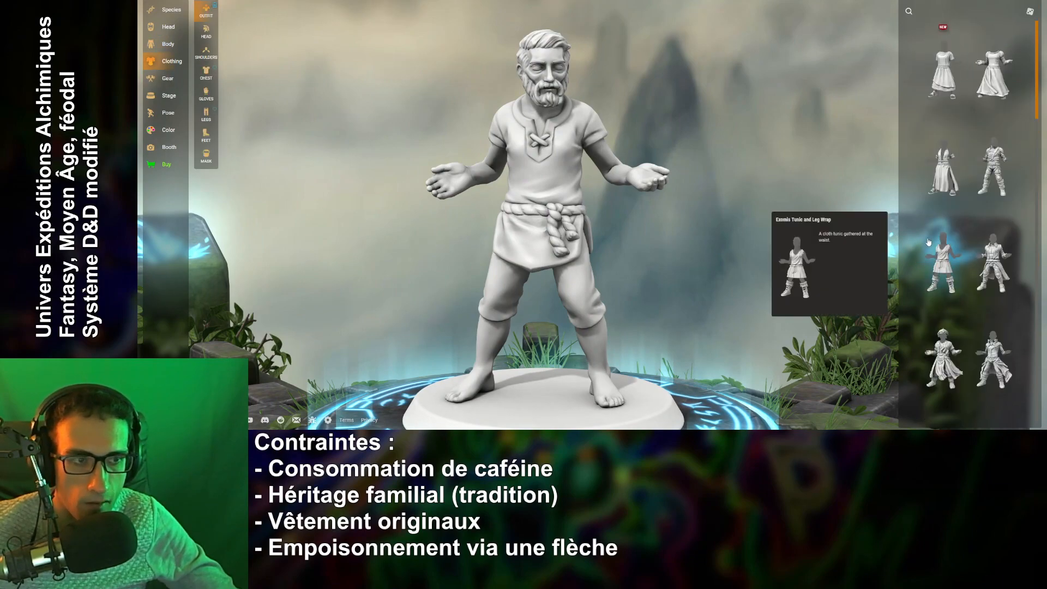
scroll(968, 261, down, 3)
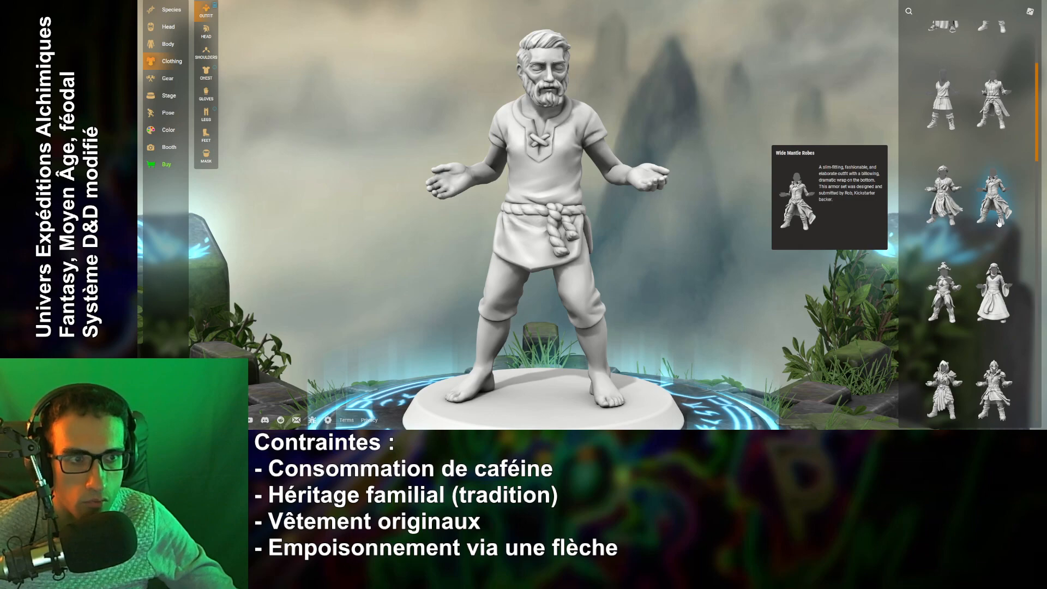
click(943, 196)
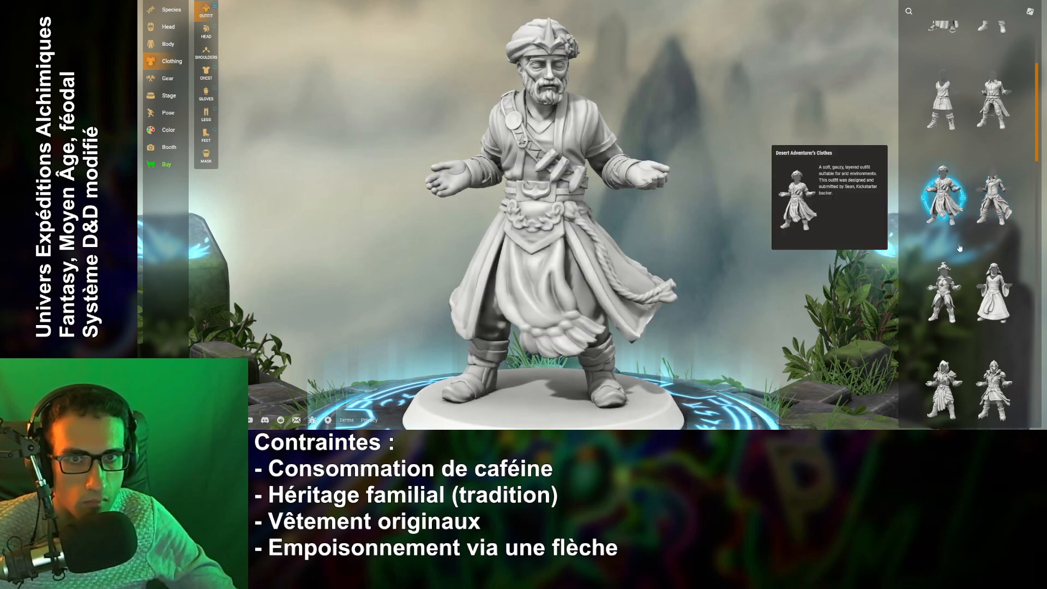
mouse_move(741, 223)
mouse_down()
mouse_move(605, 251)
mouse_move(845, 254)
mouse_move(733, 242)
mouse_up()
click(993, 196)
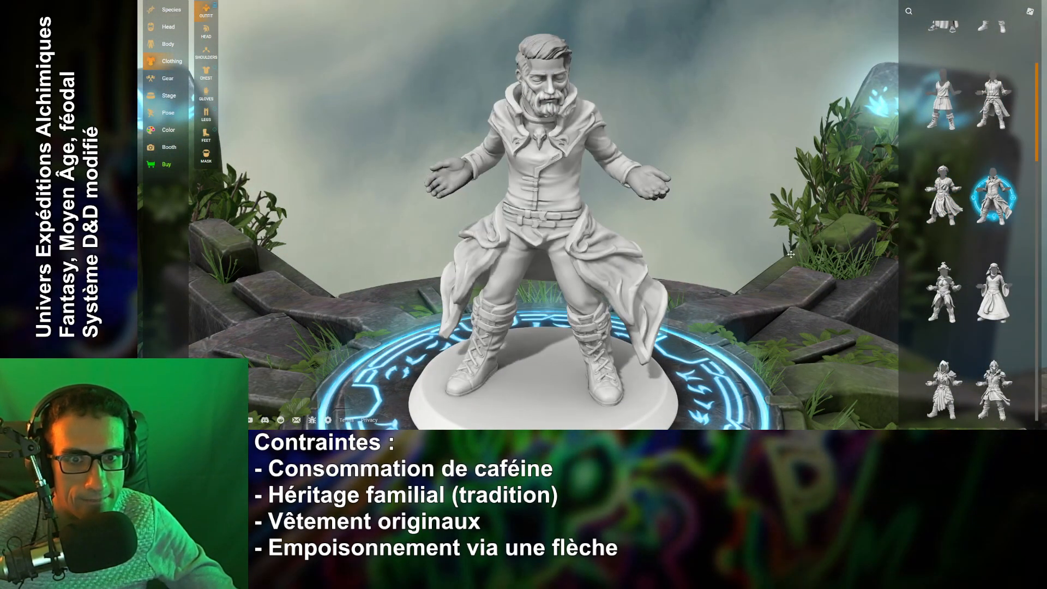
drag(774, 236, 733, 237)
Dress the figure in the Fairy Armor outfit, inspect it from the front, and browse further outfits.
scroll(964, 290, down, 1)
scroll(964, 291, down, 1)
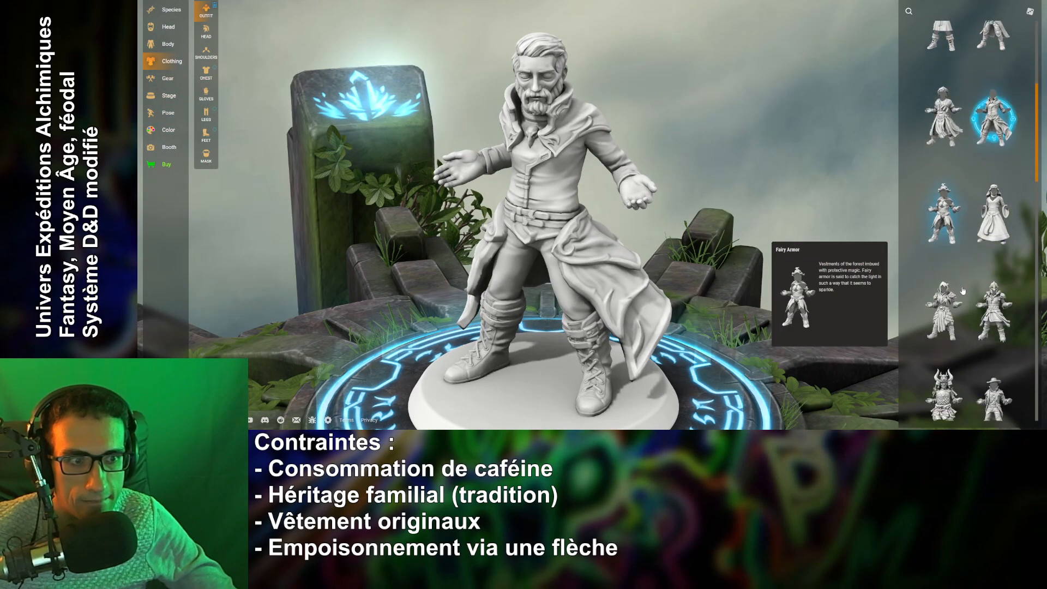
click(946, 229)
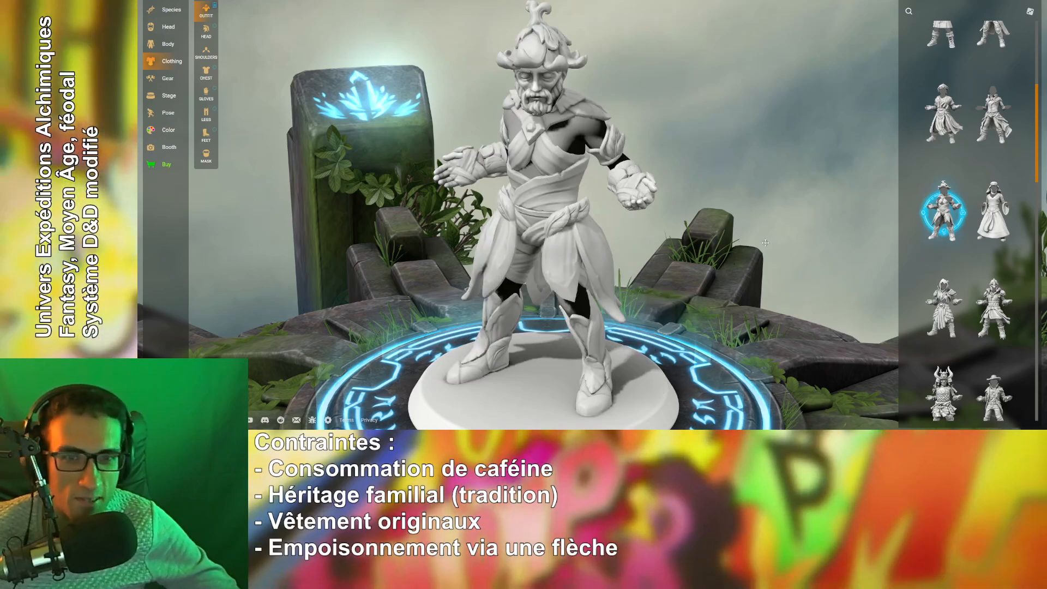
mouse_move(720, 248)
mouse_down()
mouse_move(845, 229)
mouse_move(630, 239)
mouse_move(709, 244)
mouse_up()
mouse_move(956, 213)
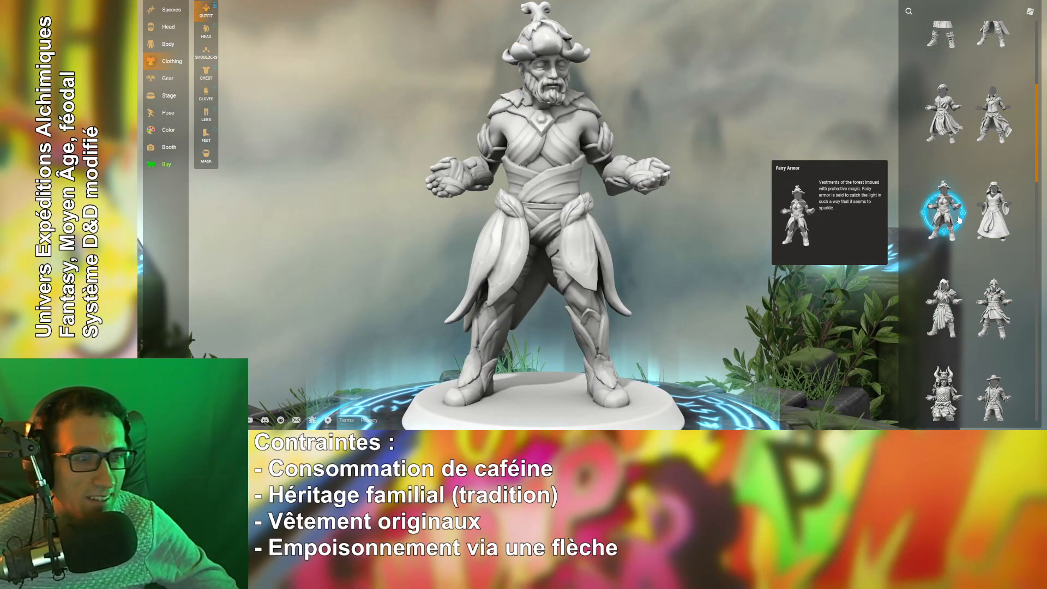
scroll(960, 223, down, 5)
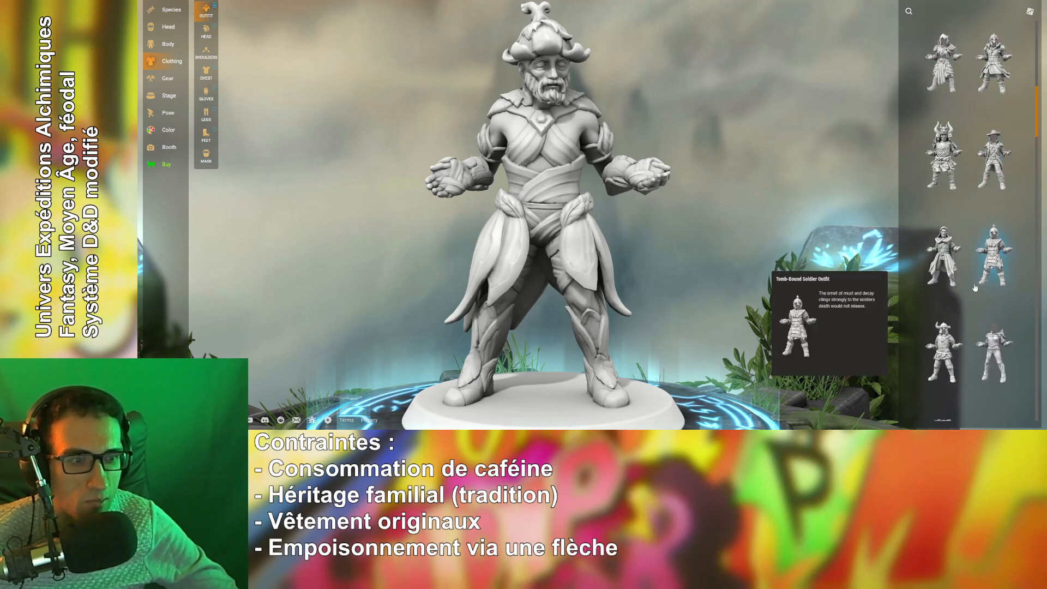
Try the jester outfit with the horned, belled hood on the figure and inspect it from several angles.
scroll(974, 288, down, 3)
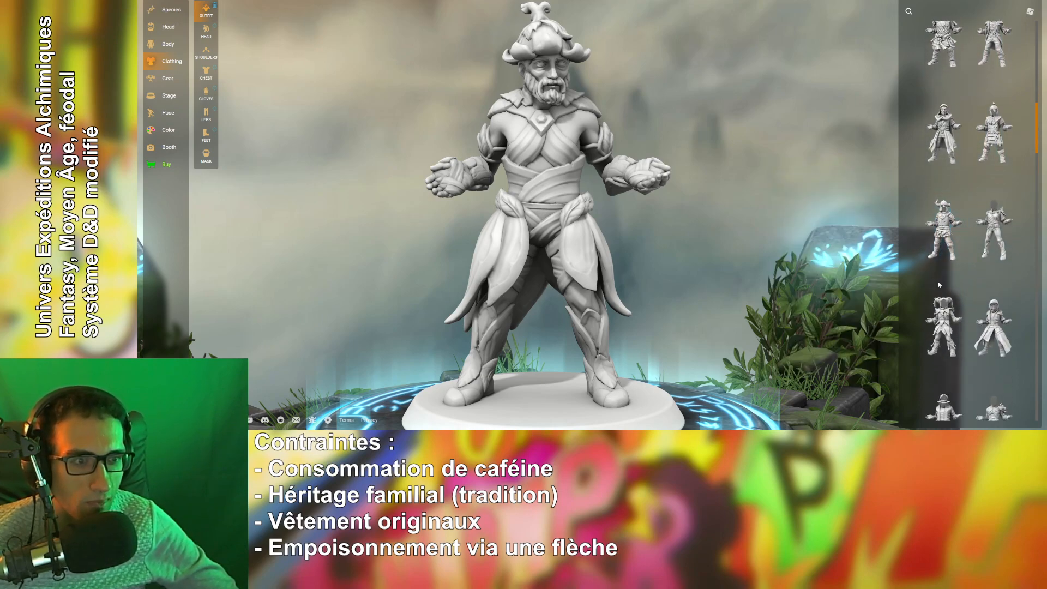
scroll(939, 284, down, 2)
mouse_move(927, 283)
scroll(936, 282, down, 2)
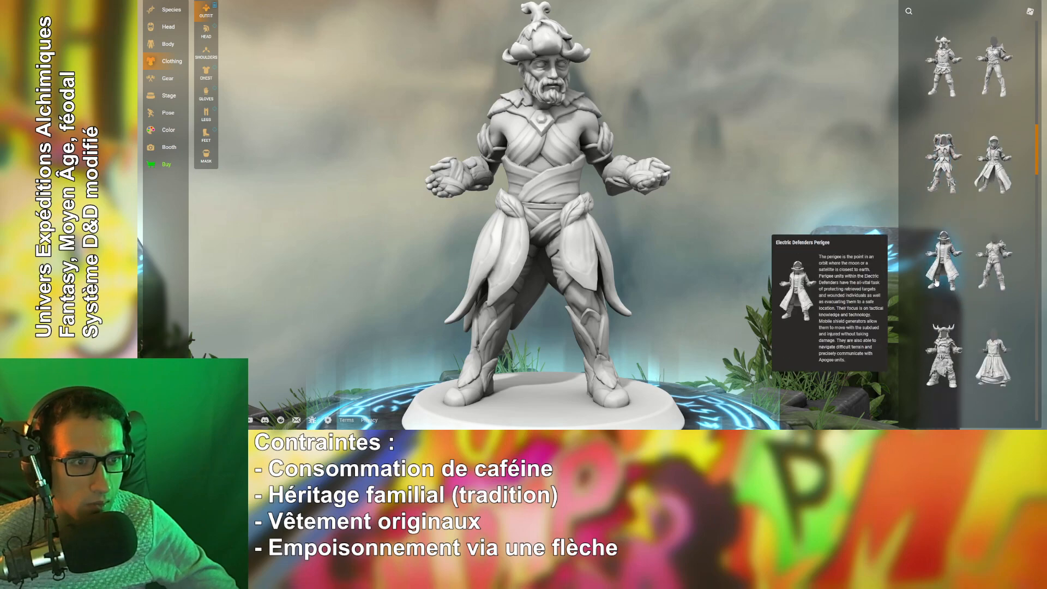
click(941, 182)
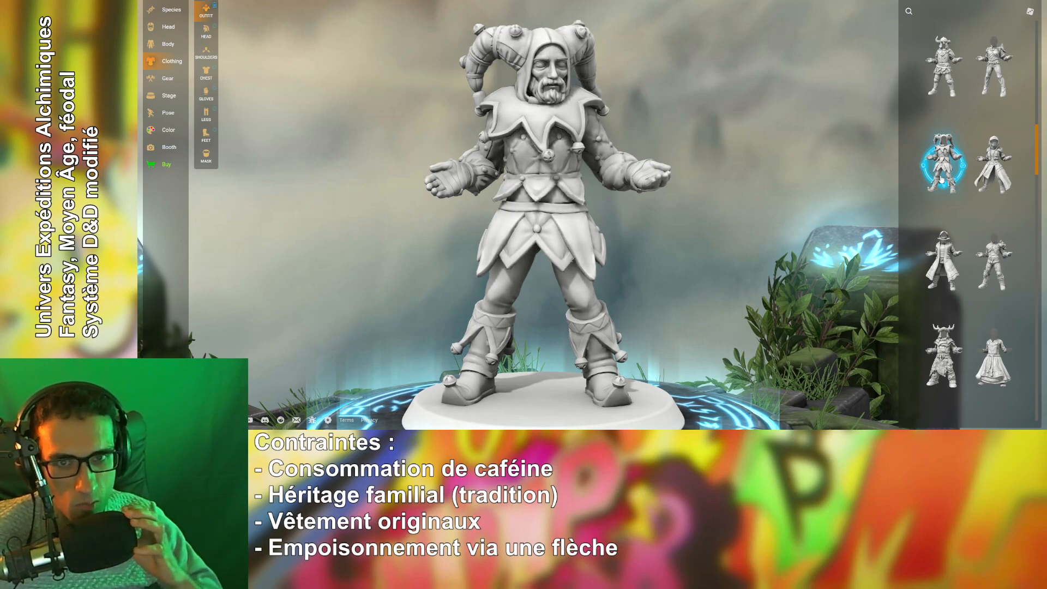
drag(794, 143, 660, 208)
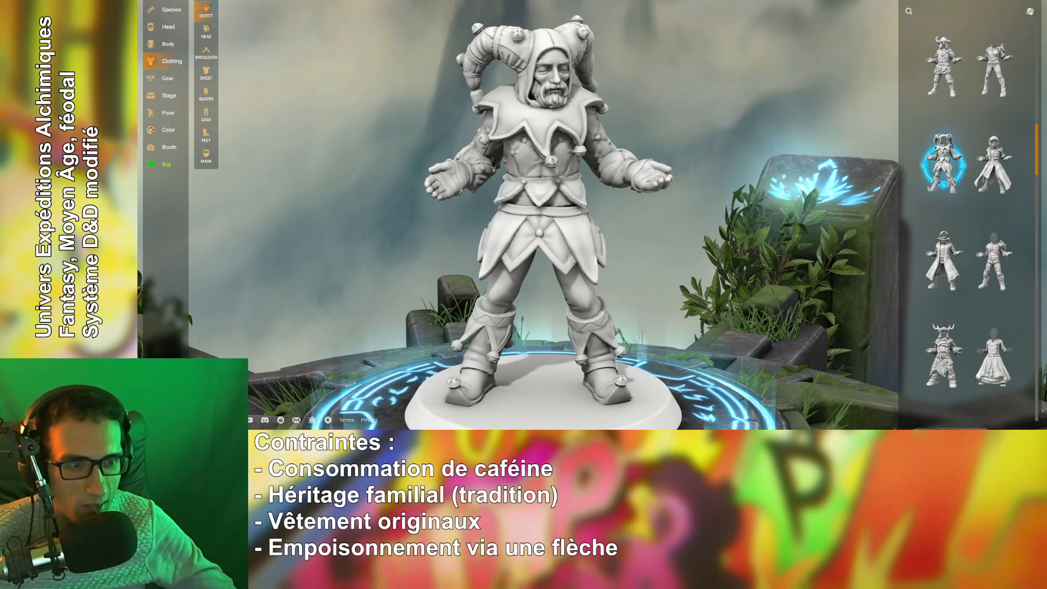
drag(439, 184, 701, 235)
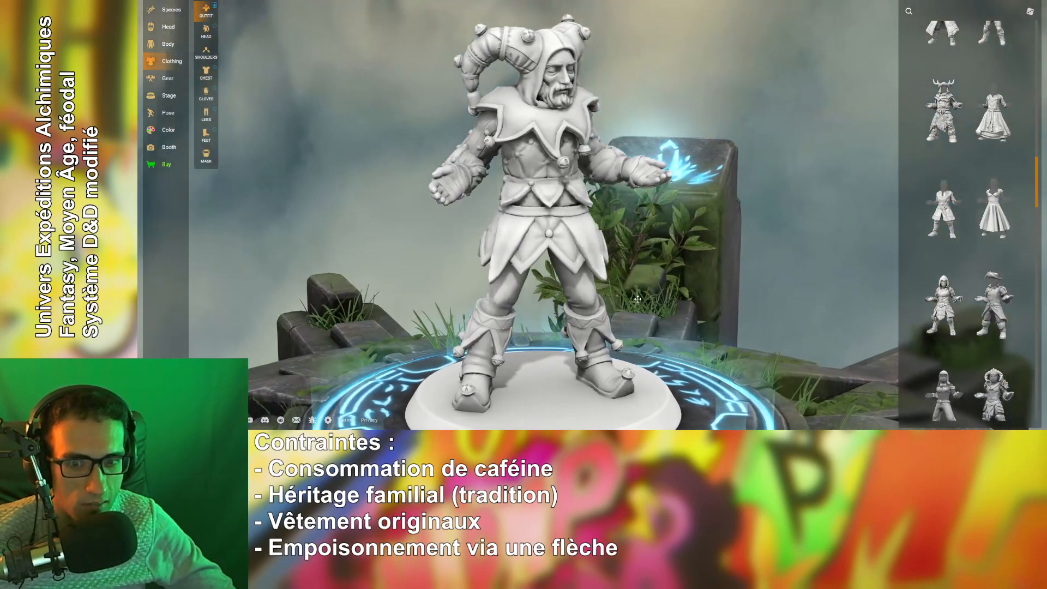
drag(638, 298, 529, 294)
drag(566, 297, 687, 281)
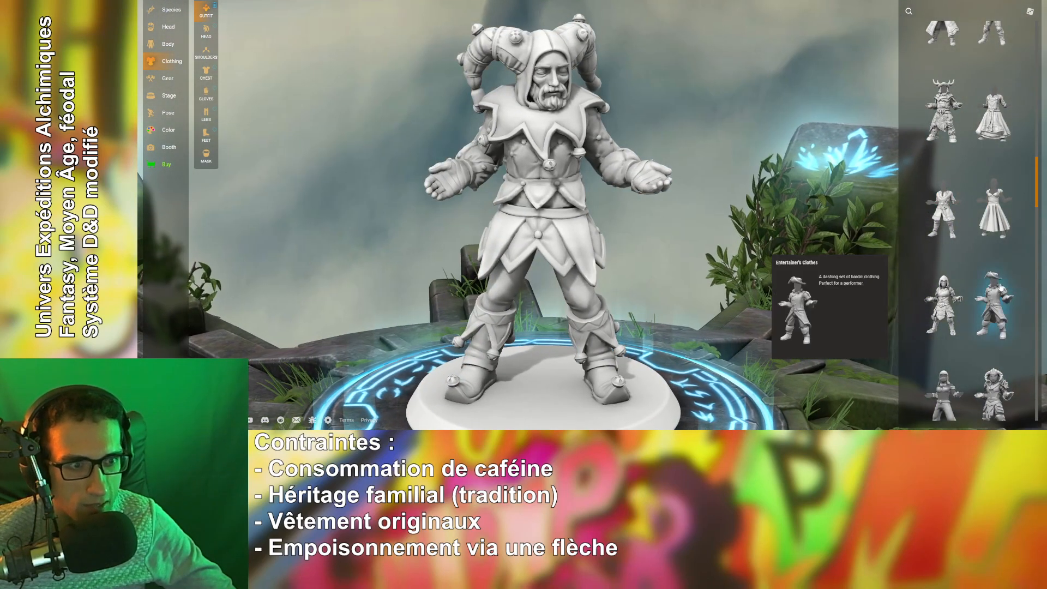
Browse the remaining outfits for an alternative to the jester costume.
scroll(968, 289, down, 3)
scroll(969, 289, down, 5)
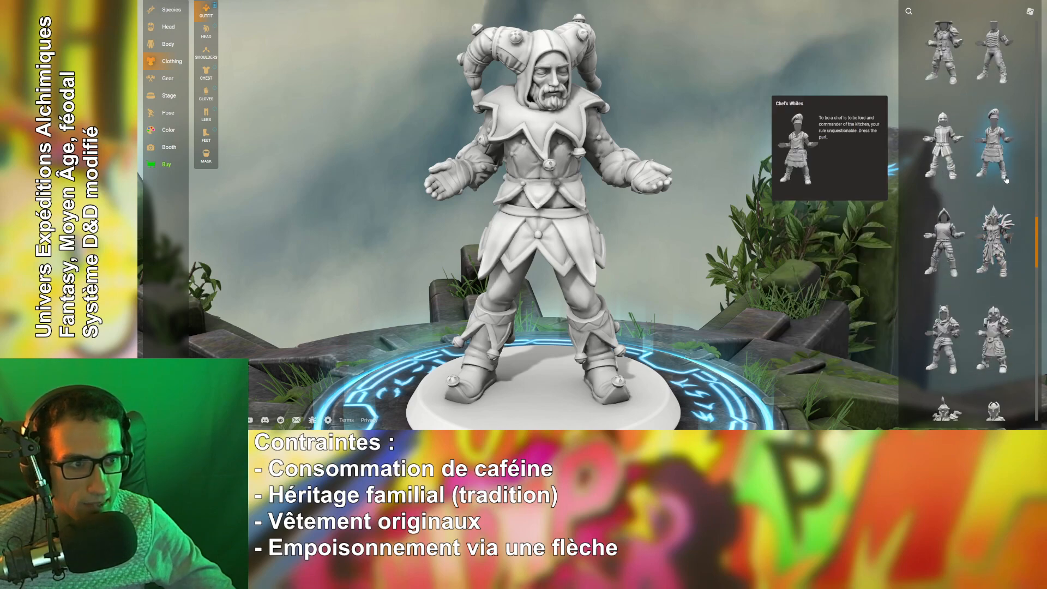
scroll(941, 289, down, 1)
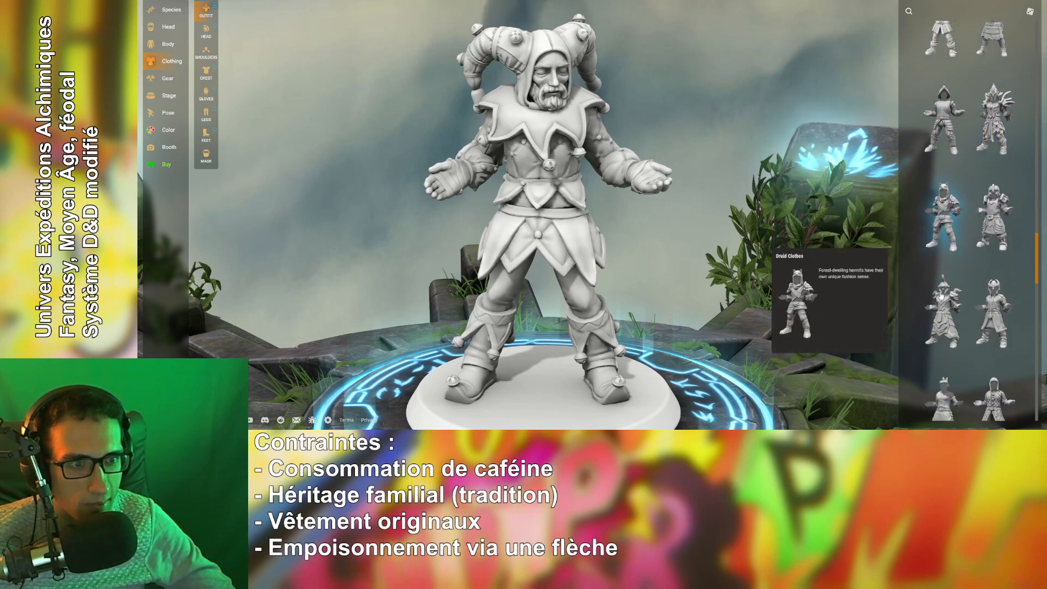
scroll(940, 295, down, 5)
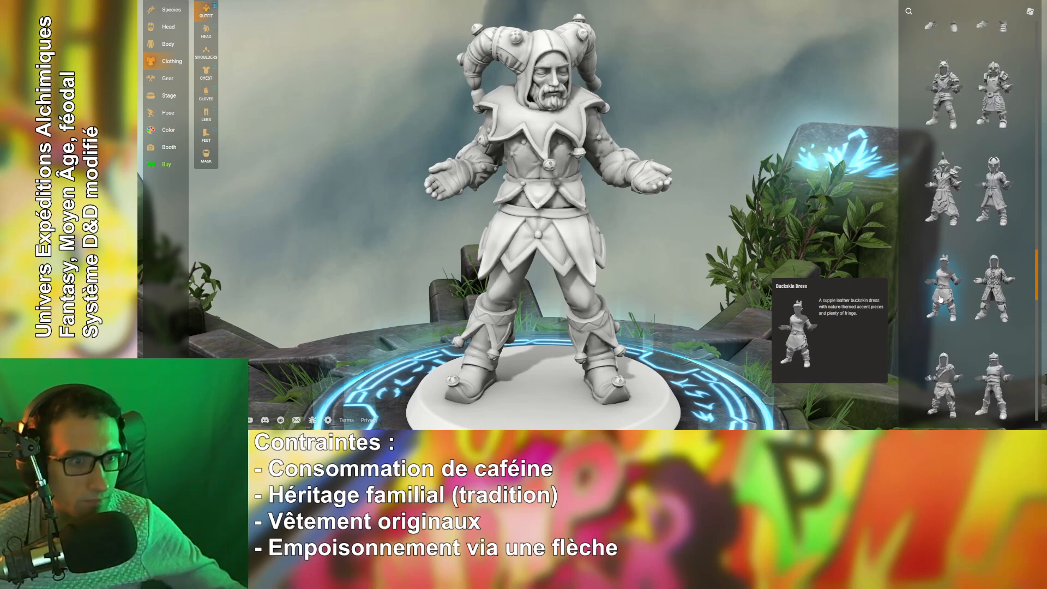
scroll(941, 299, down, 5)
scroll(942, 303, down, 2)
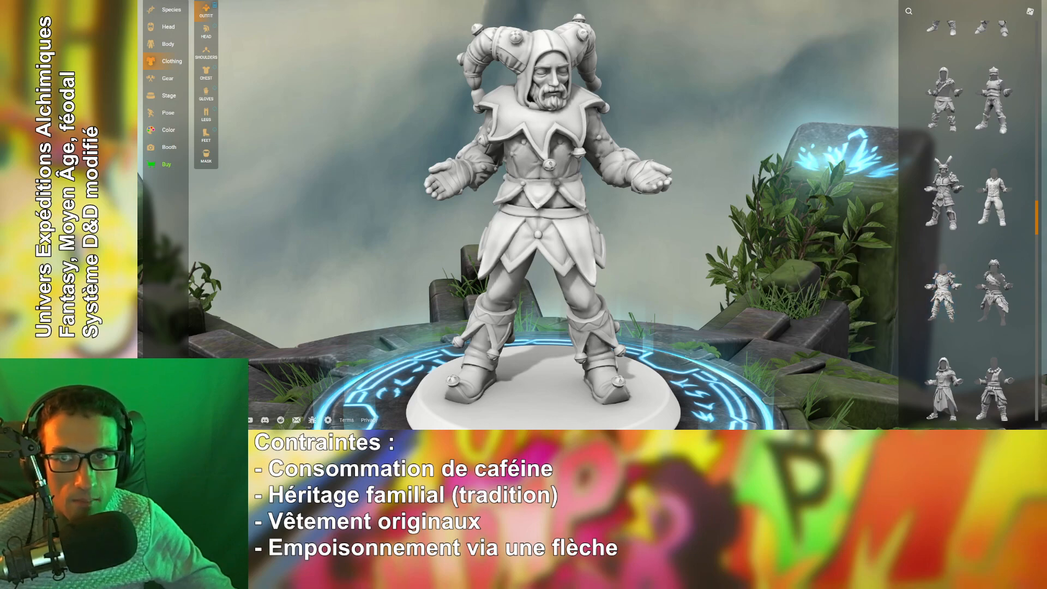
Switch to the Google Docs character sheet, review the artisan's description, and return to the Hero Forge miniature.
key(ctrl+Tab)
click(693, 95)
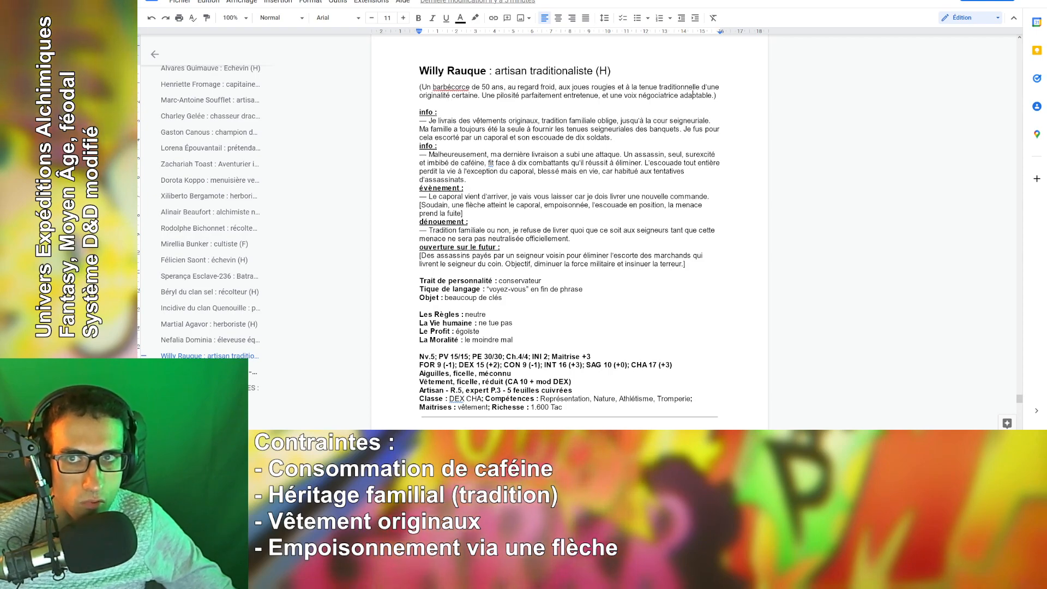
key(ctrl+Tab)
key(ctrl+Tab)
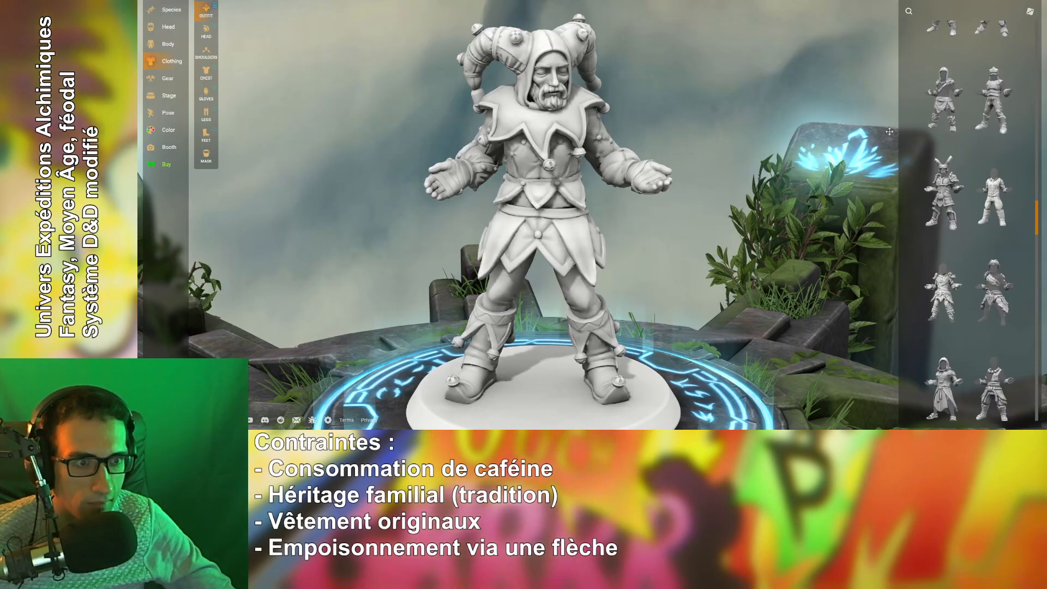
Try the leaf-covered outfit, dress the figure in the double-breasted vest and tie outfit instead, and inspect it from several angles.
click(949, 281)
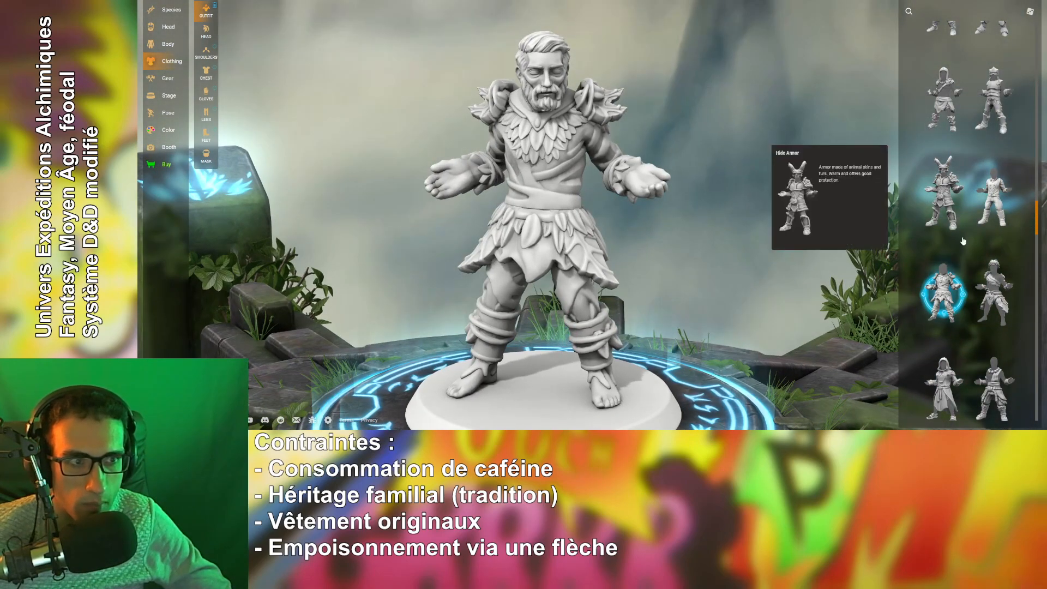
click(987, 212)
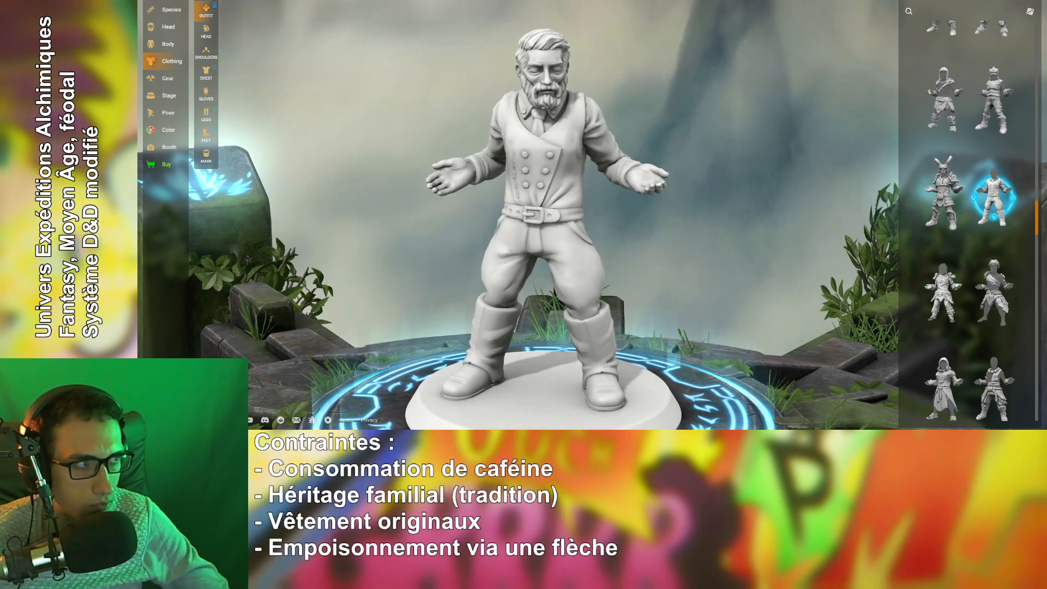
drag(633, 258, 517, 108)
drag(535, 150, 543, 127)
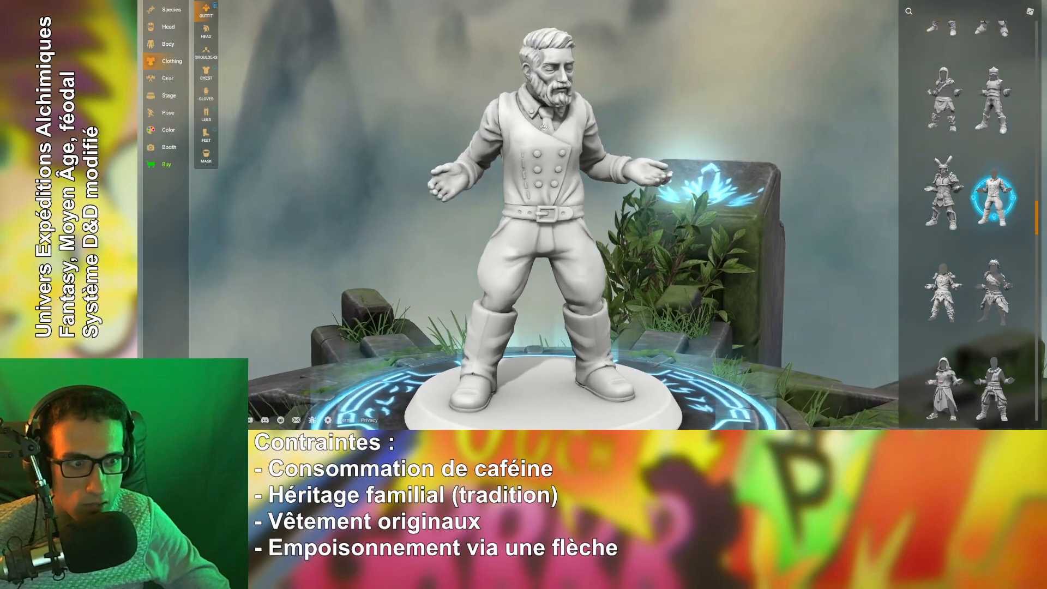
Browse the under-layer legwear and try plain pleated trousers with a thin belt on the figure.
click(206, 112)
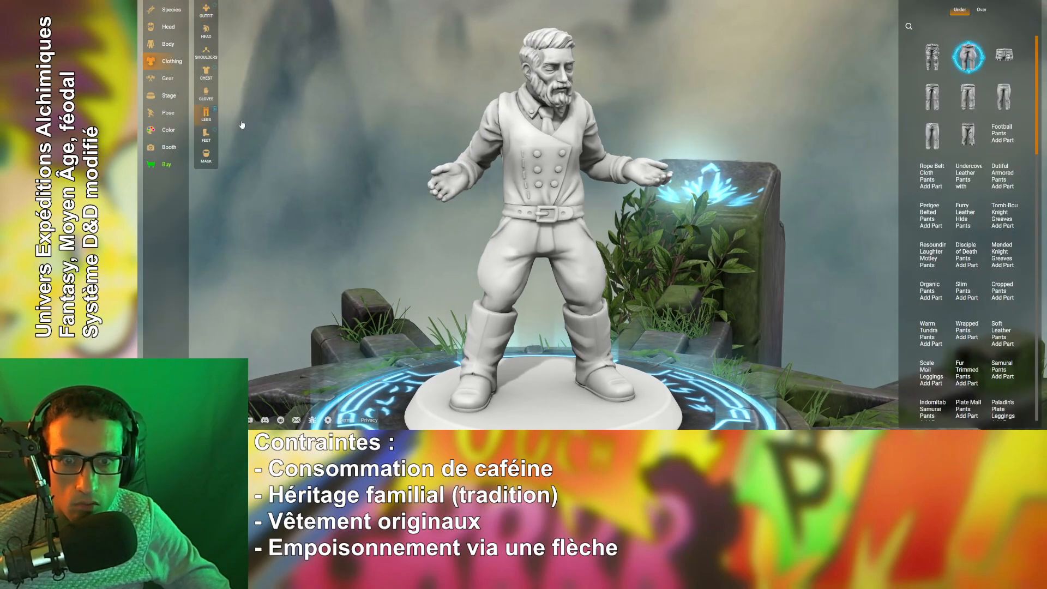
scroll(935, 226, down, 5)
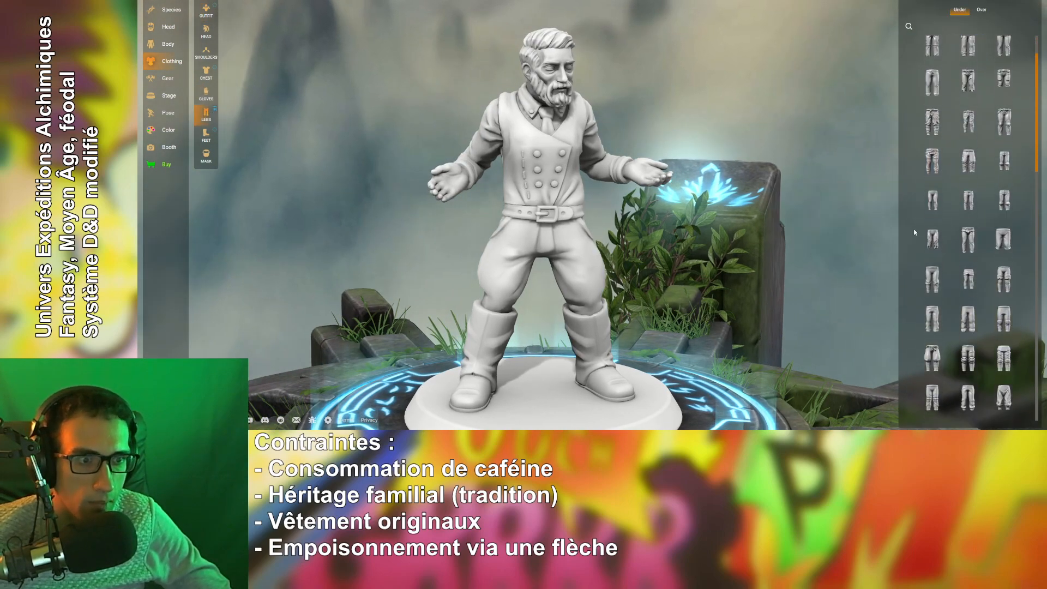
scroll(926, 231, down, 4)
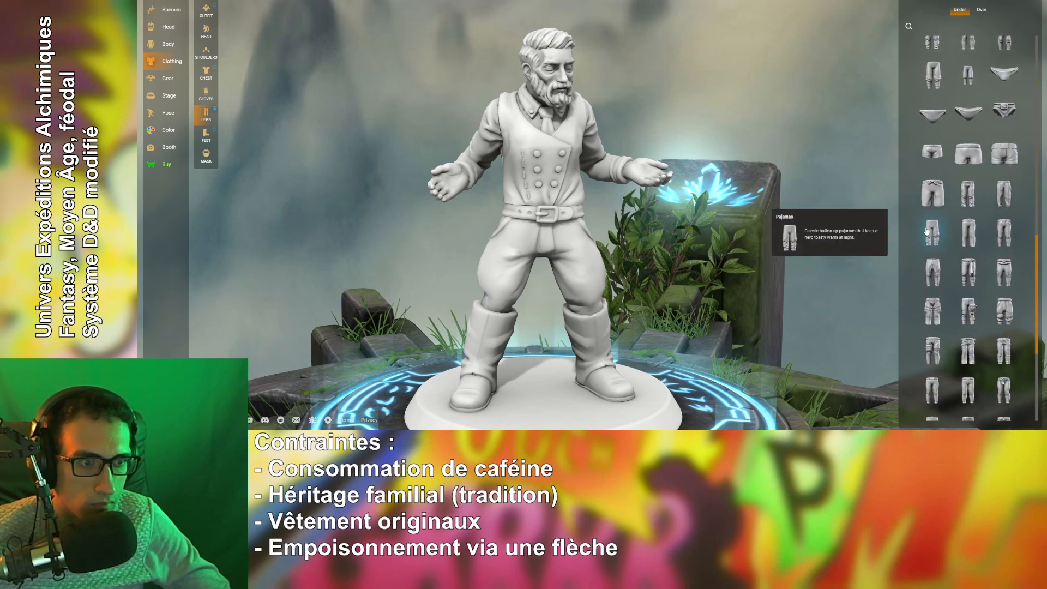
scroll(926, 231, down, 5)
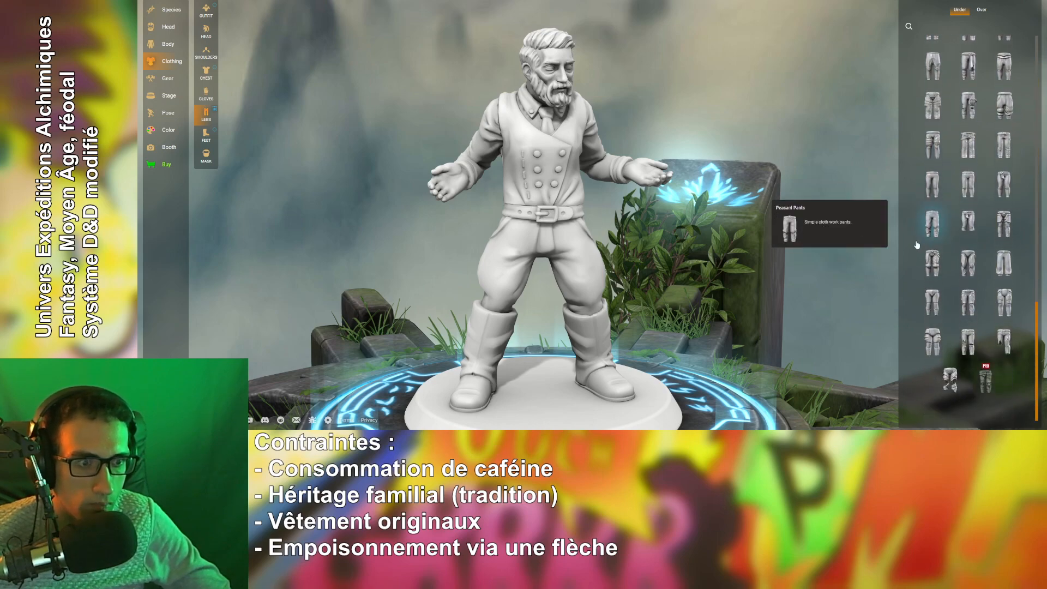
scroll(917, 246, up, 1)
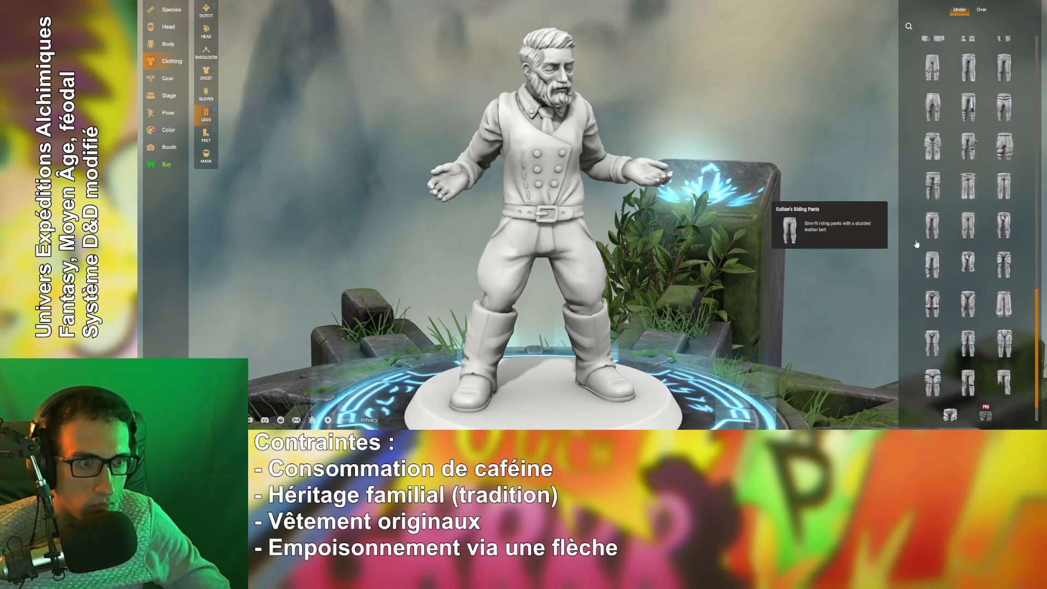
scroll(914, 242, up, 1)
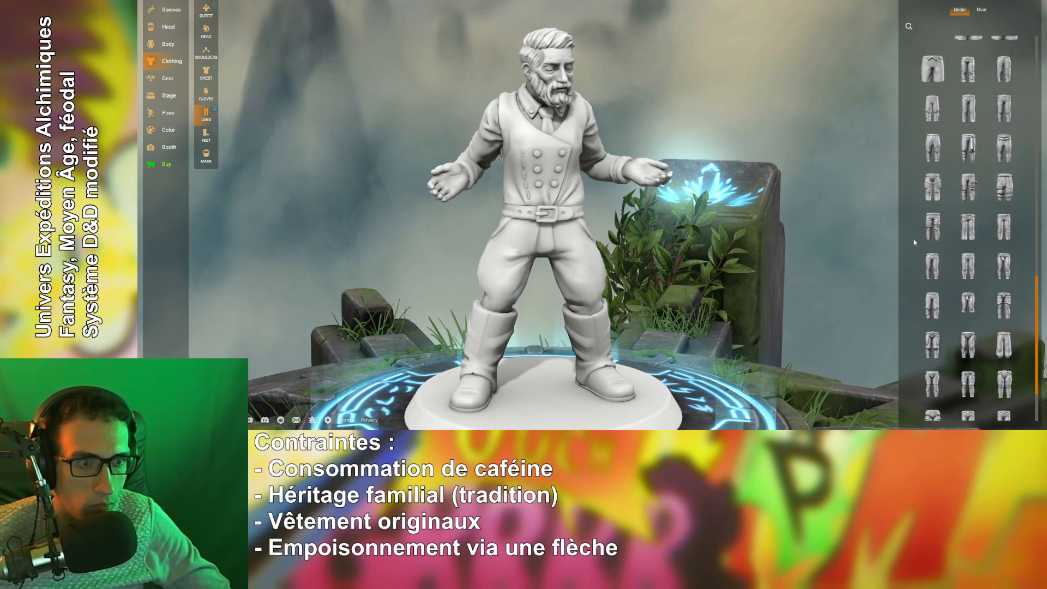
scroll(914, 238, up, 1)
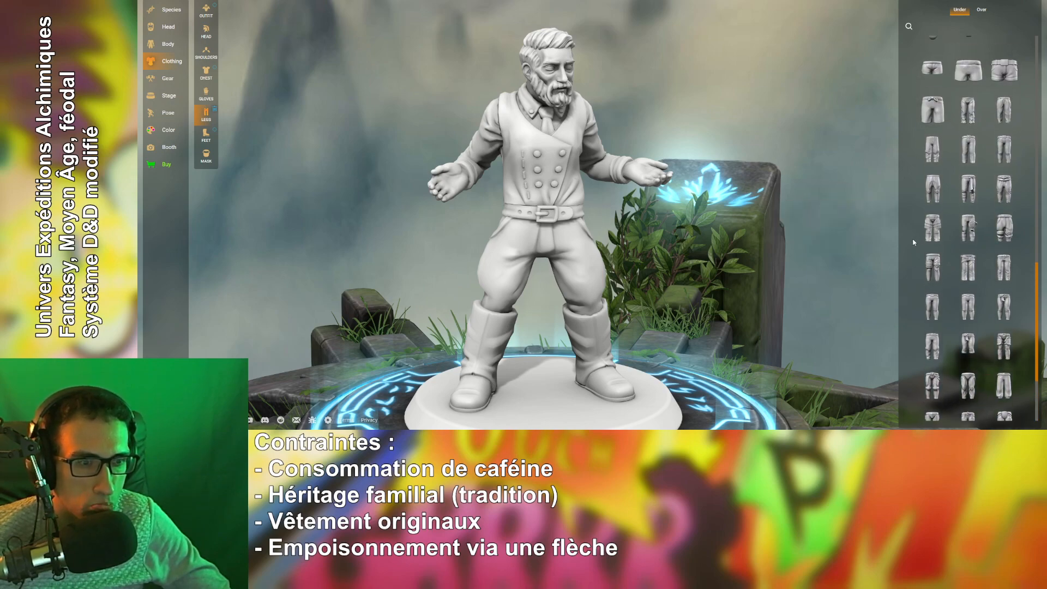
scroll(969, 308, up, 1)
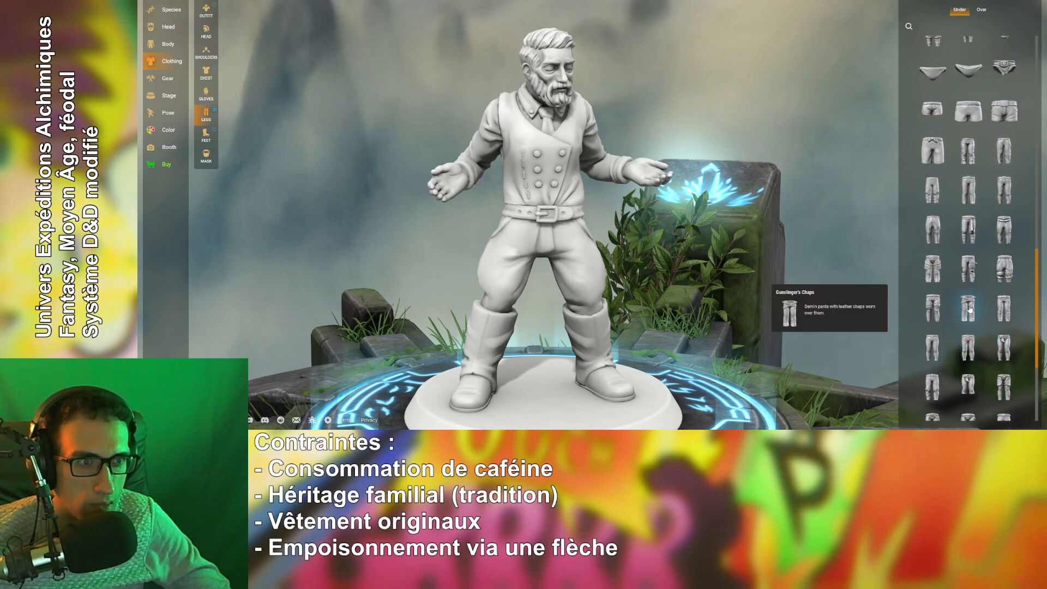
click(1004, 151)
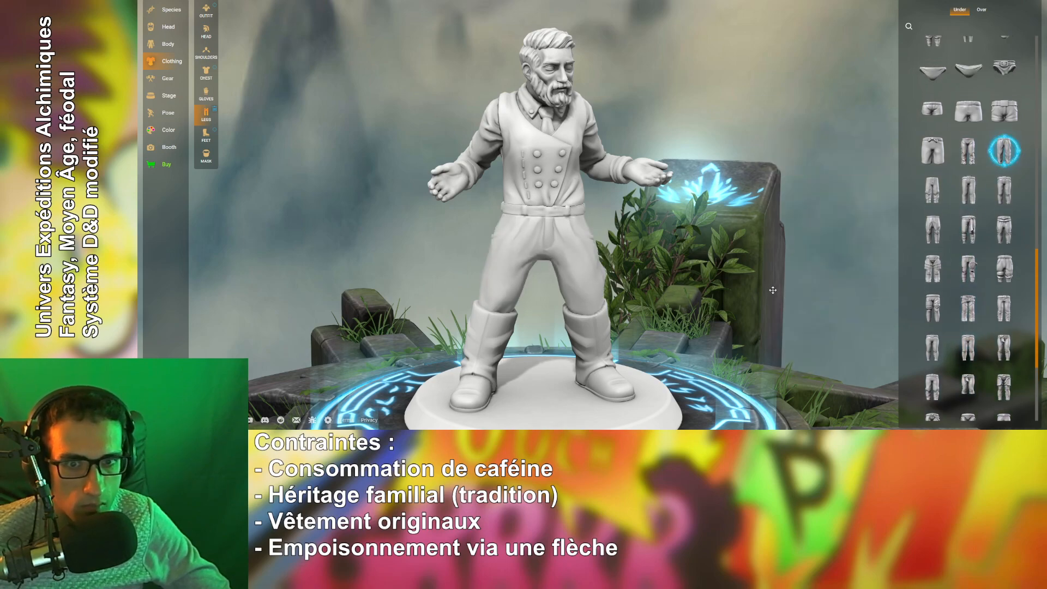
drag(772, 290, 741, 293)
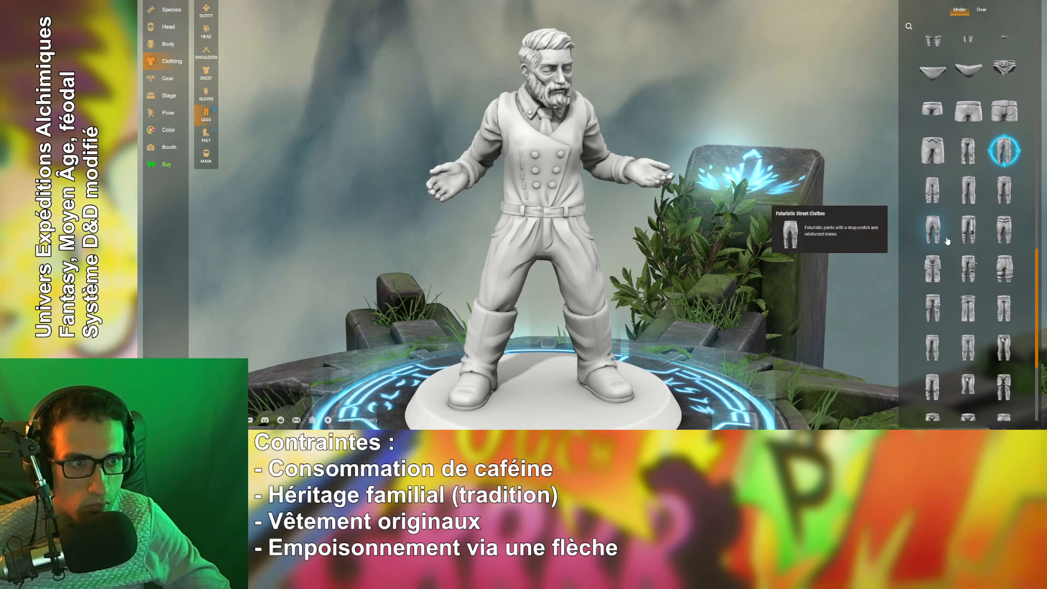
Try the Wool Pants with Leg Wraps and the knotted-belt trousers with knee pads on the figure.
scroll(923, 246, up, 5)
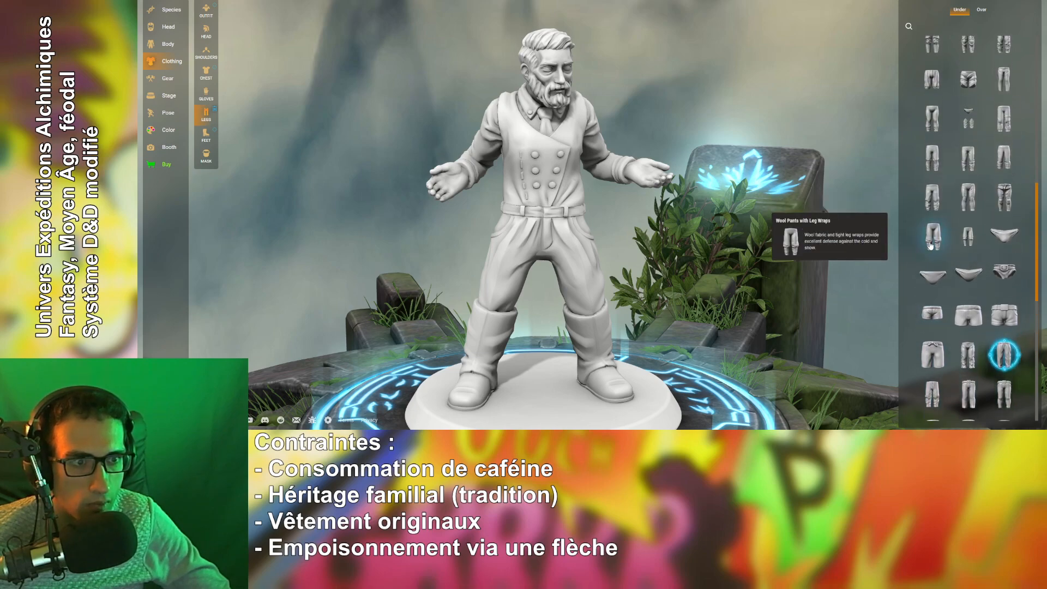
click(926, 243)
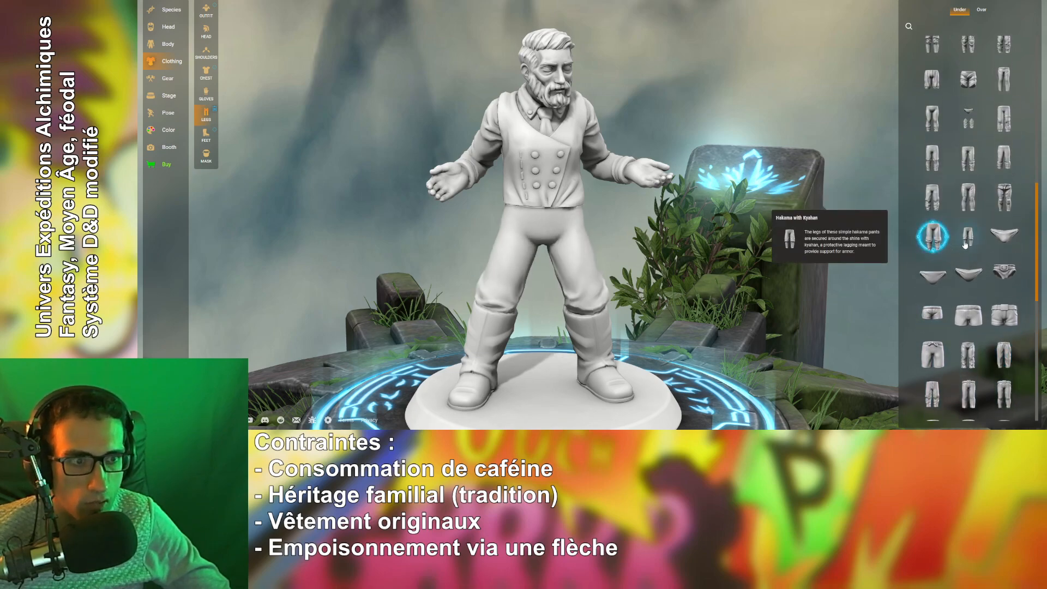
scroll(969, 244, up, 1)
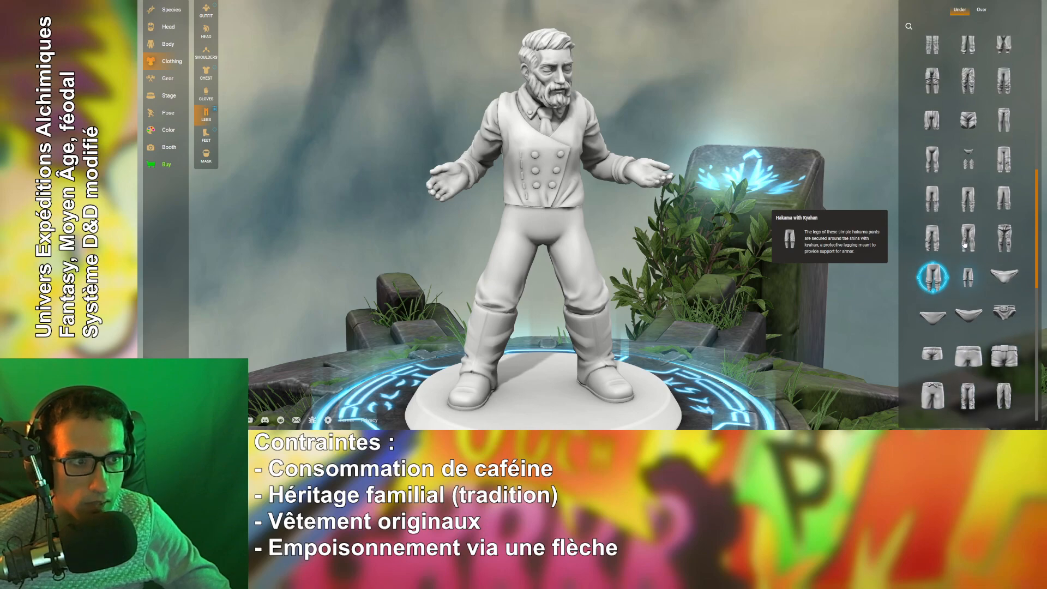
click(999, 246)
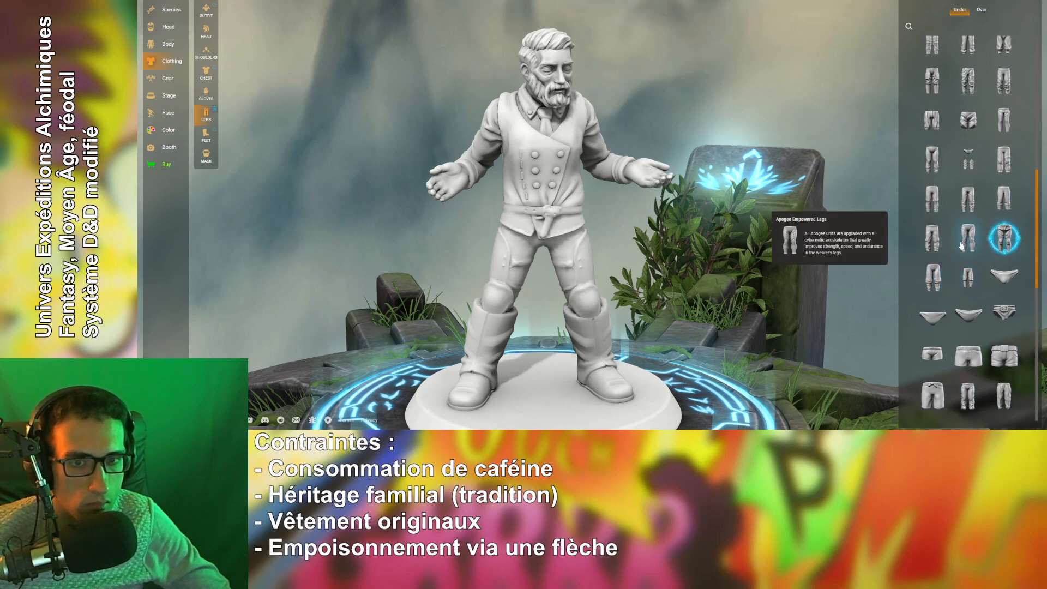
Dress the figure in the vertically striped, puffed trousers and add the Padded Belt over them.
scroll(977, 235, up, 1)
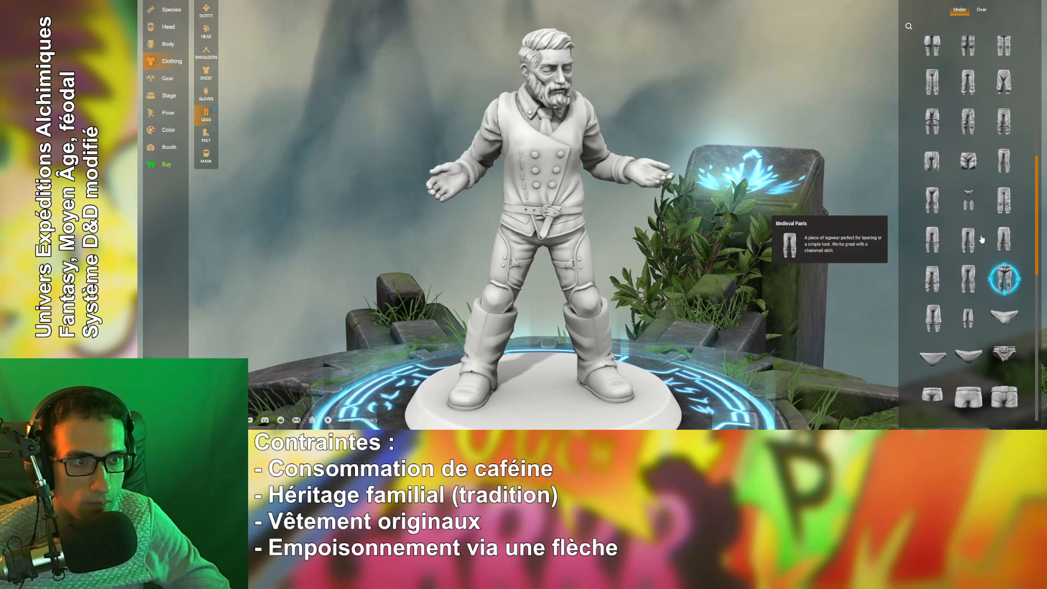
scroll(937, 252, up, 2)
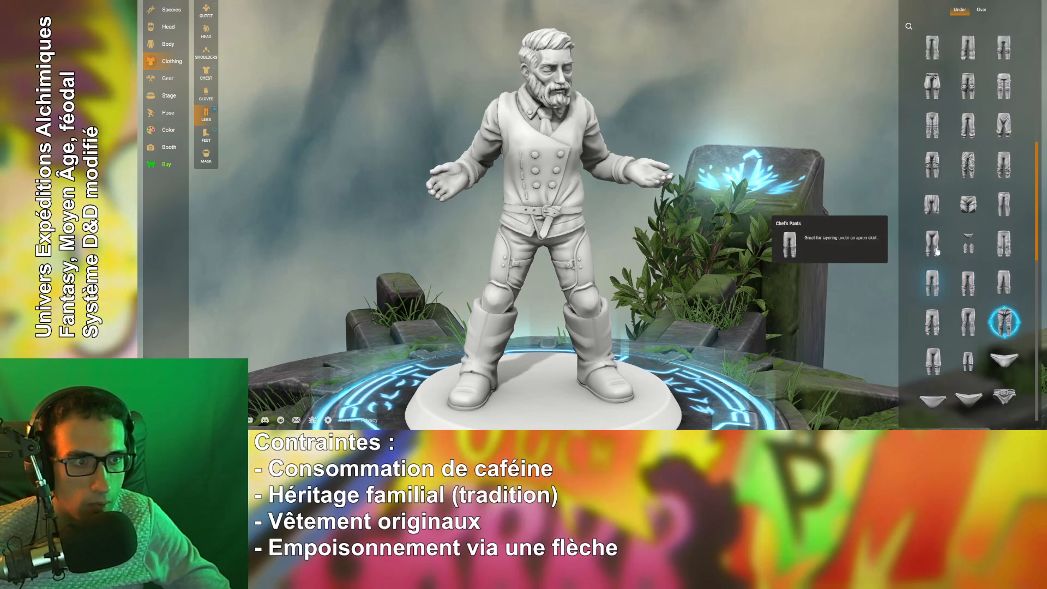
click(921, 245)
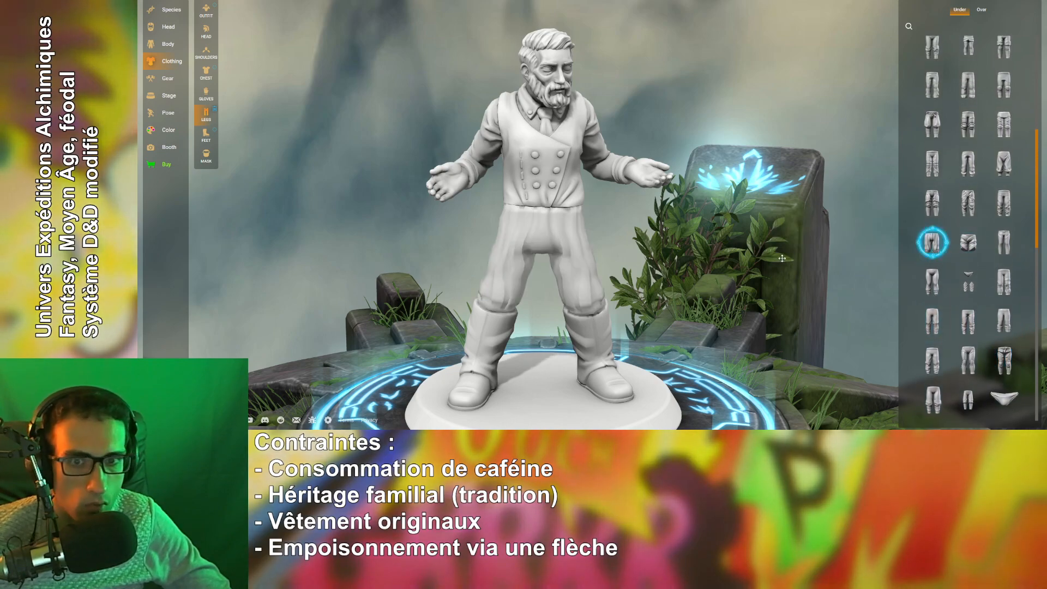
mouse_move(690, 271)
mouse_down()
mouse_move(791, 264)
mouse_move(680, 266)
mouse_up()
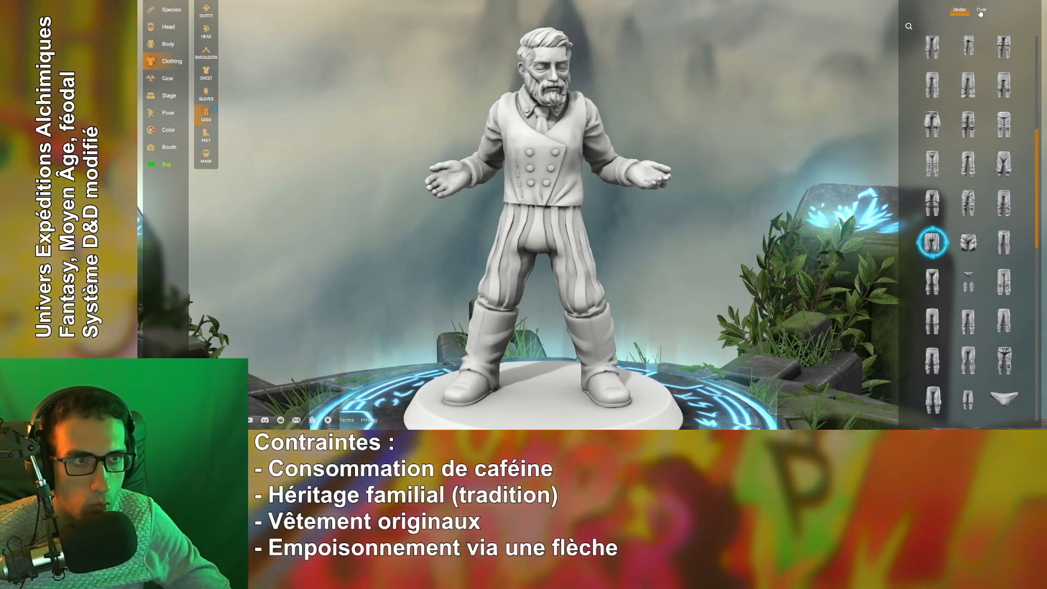
click(980, 11)
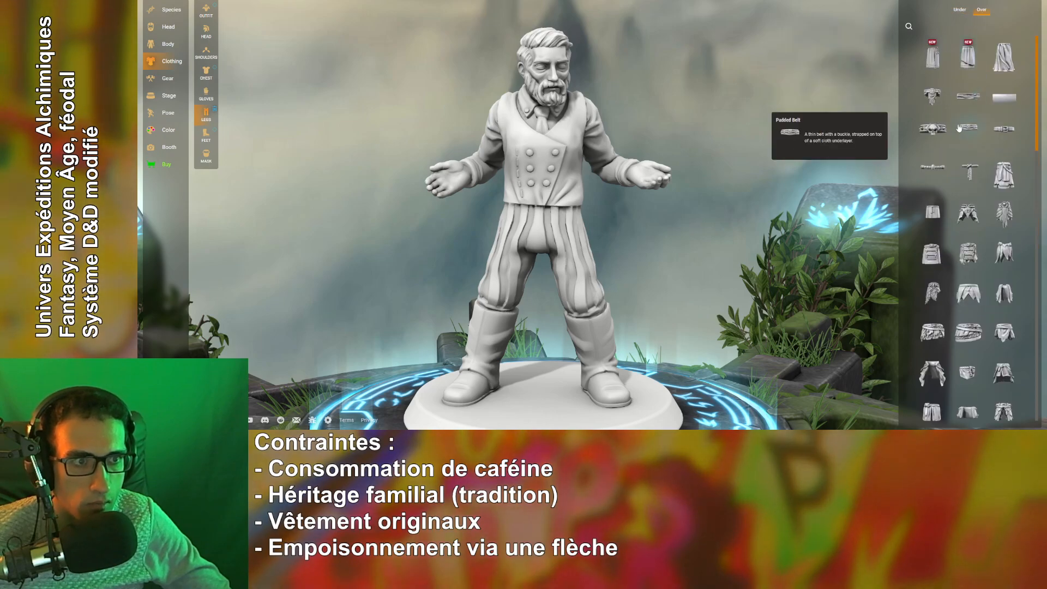
click(959, 128)
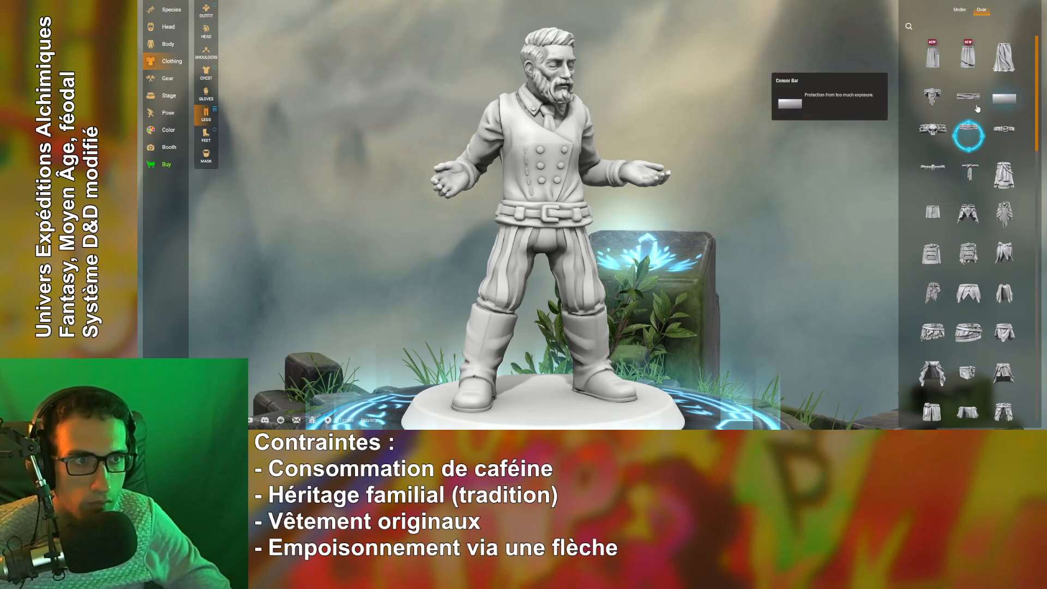
Replace the figure's Padded Belt with the slimmer belt that has one large front buckle.
click(1007, 134)
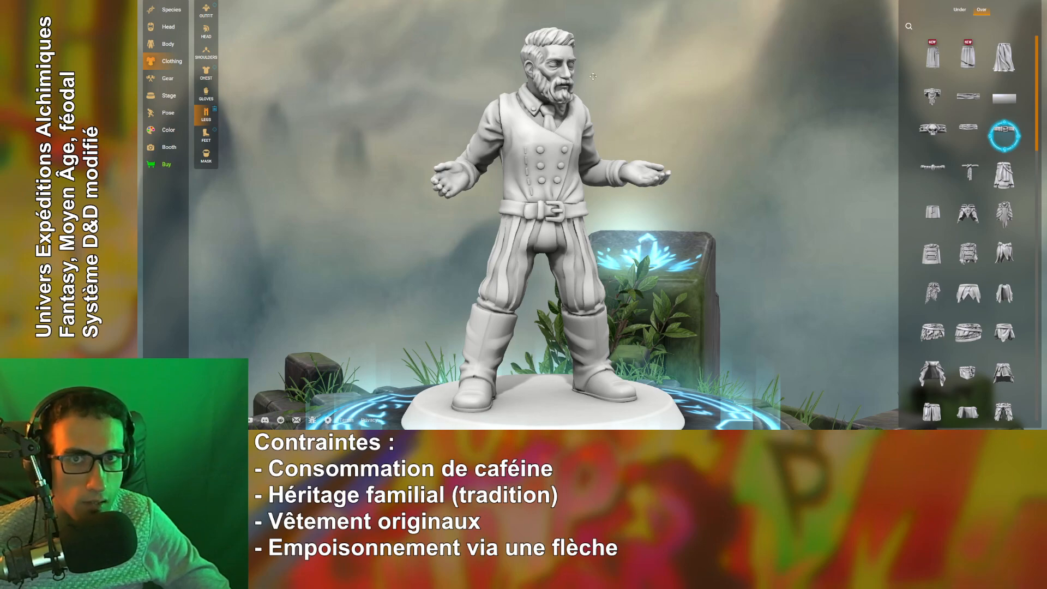
Switch to the Roll20 tabletop and view the bio of the goblin character in the leaf-covered outfit.
click(213, 1)
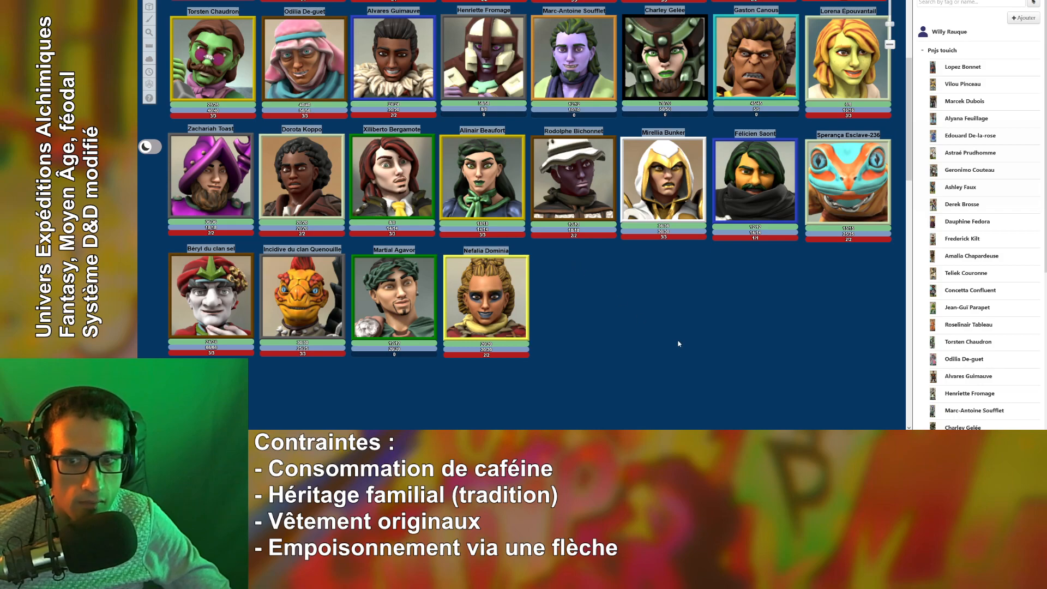
middle_drag(661, 318, 755, 296)
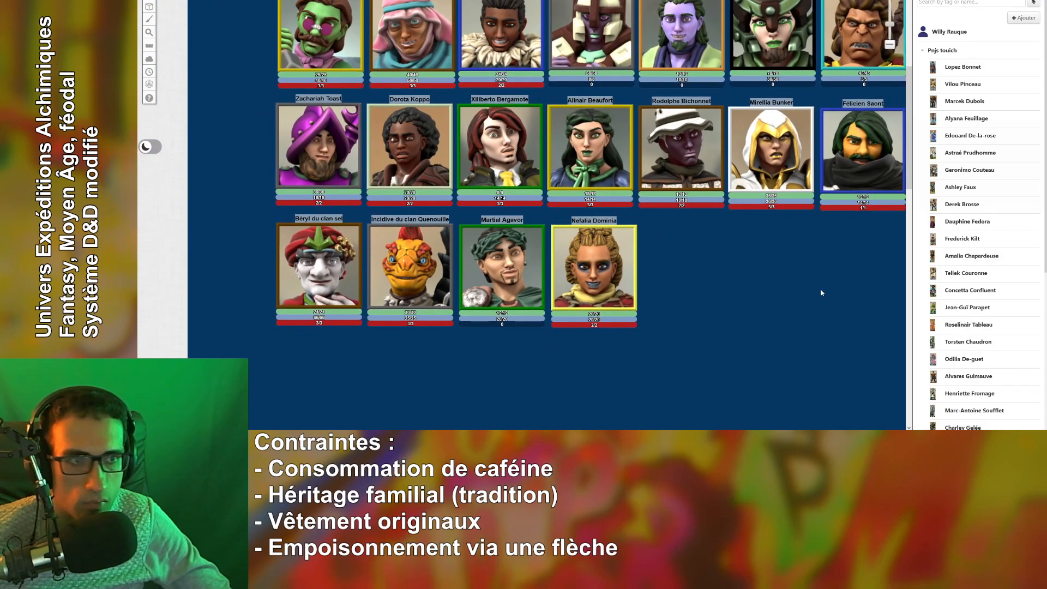
scroll(968, 218, down, 5)
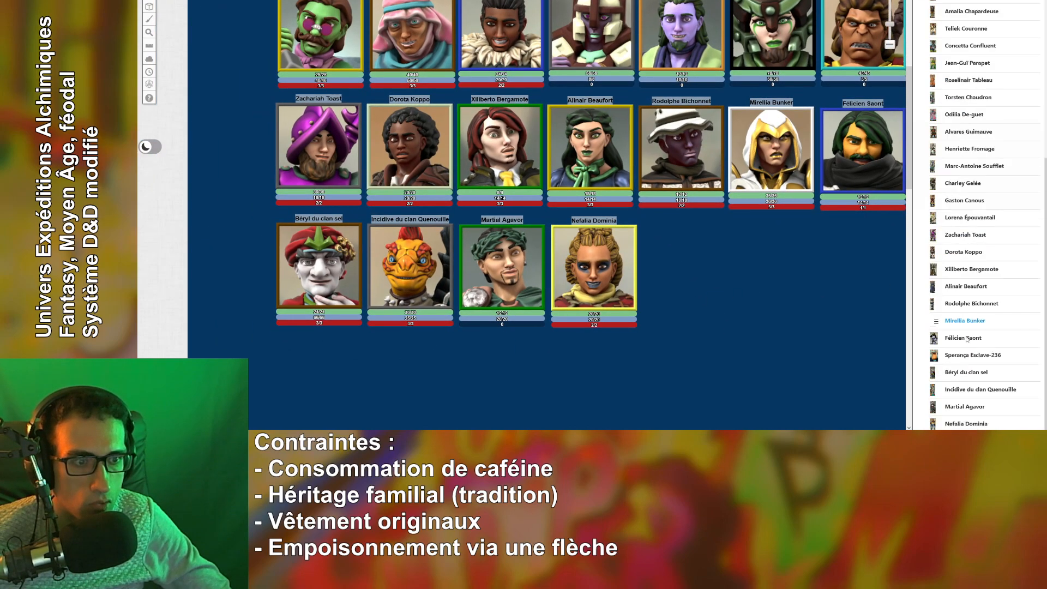
click(965, 374)
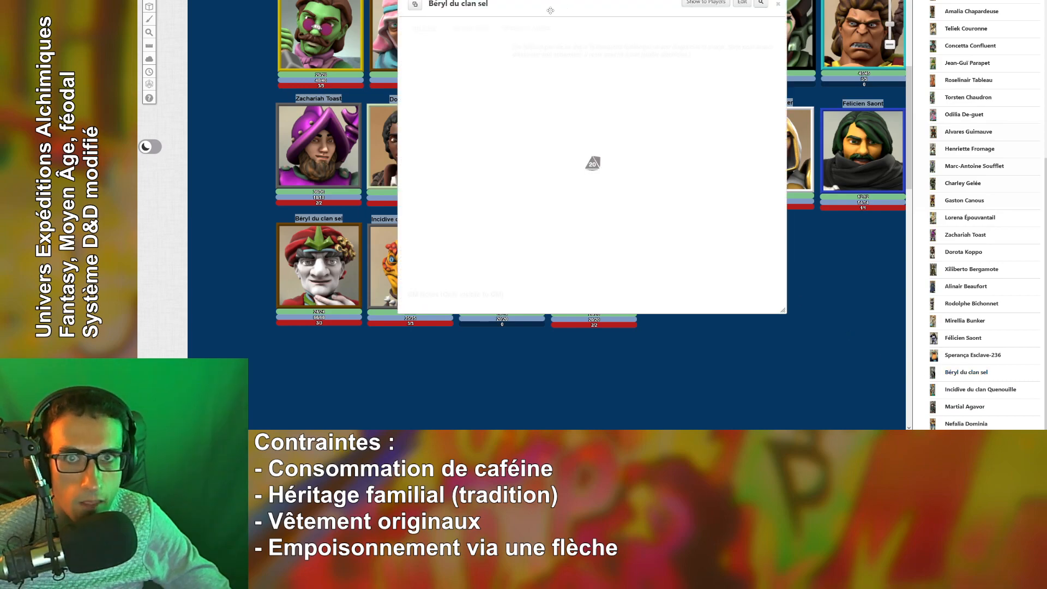
drag(542, 3, 571, 23)
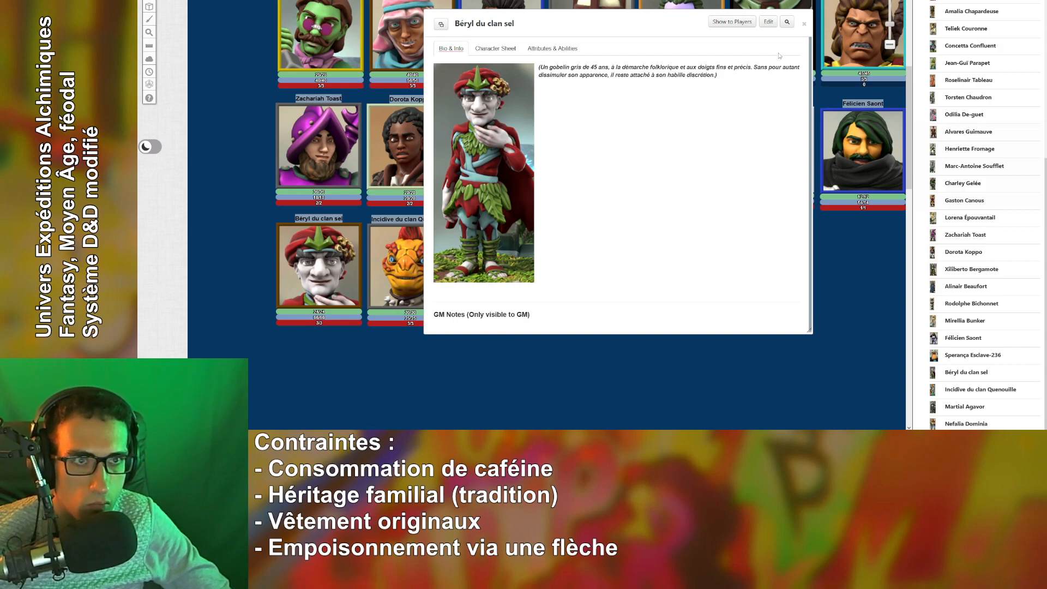
click(805, 24)
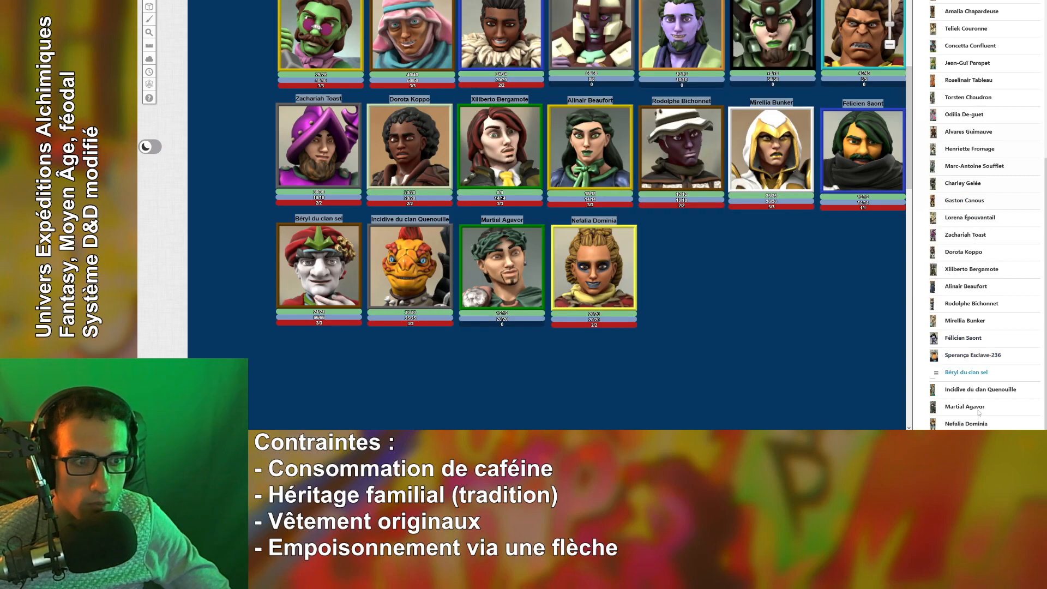
View the bios of the last two characters in the list and the orange reptilian character for reference.
click(957, 412)
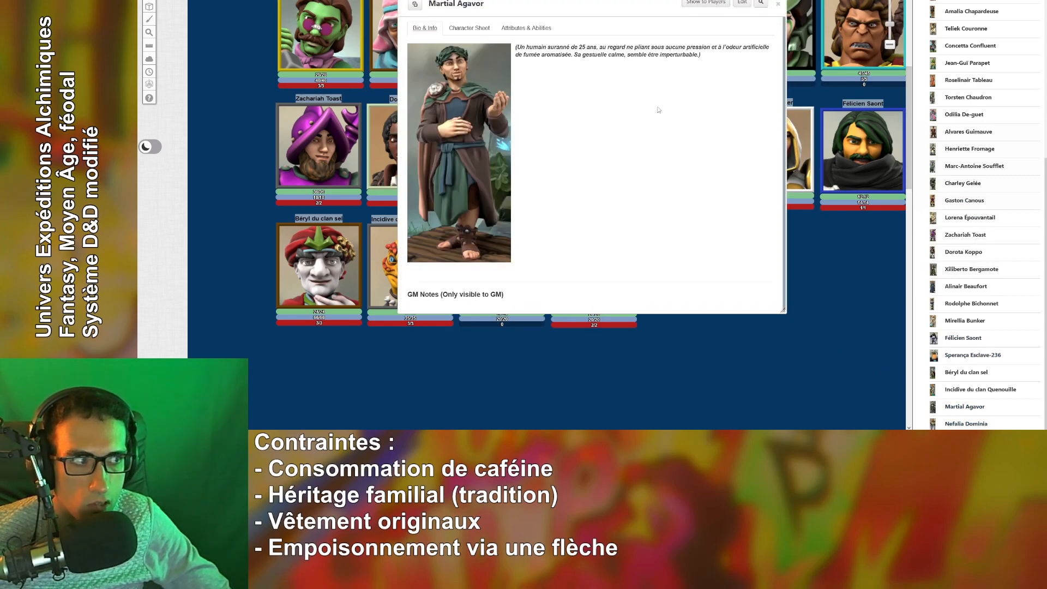
click(778, 5)
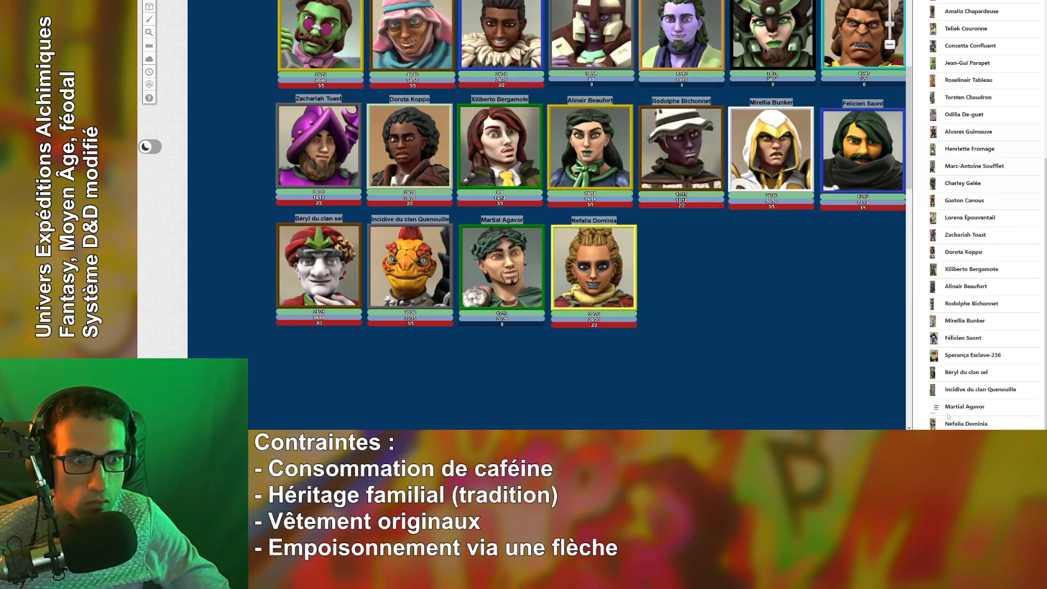
click(965, 423)
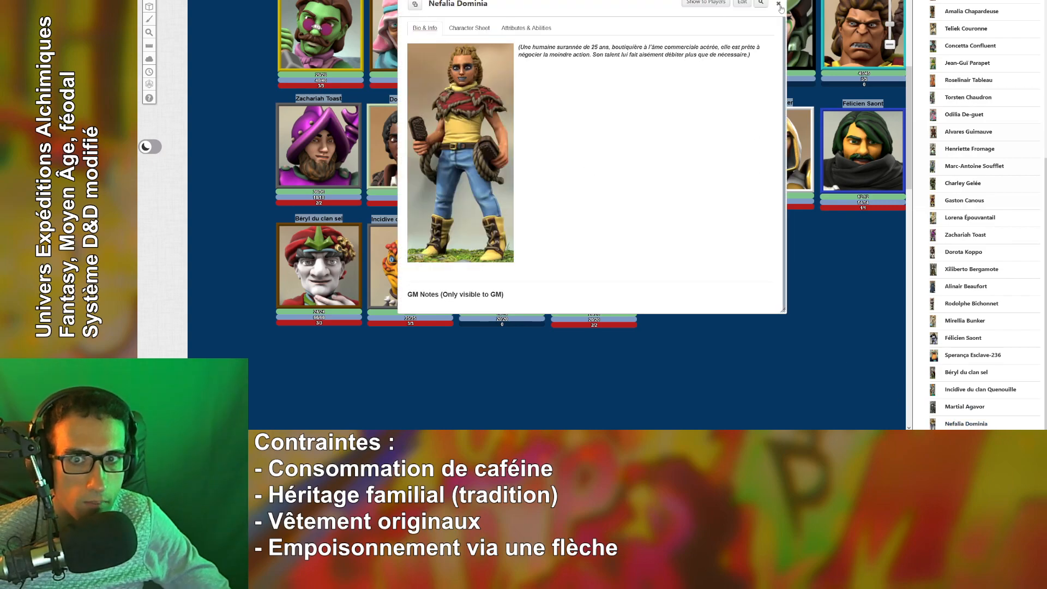
click(778, 5)
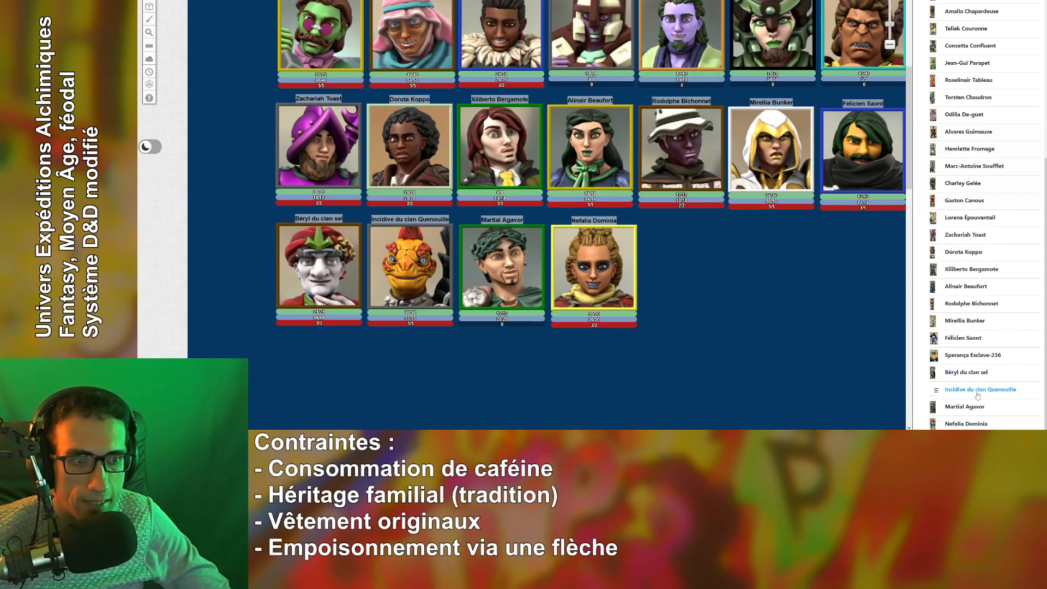
click(976, 389)
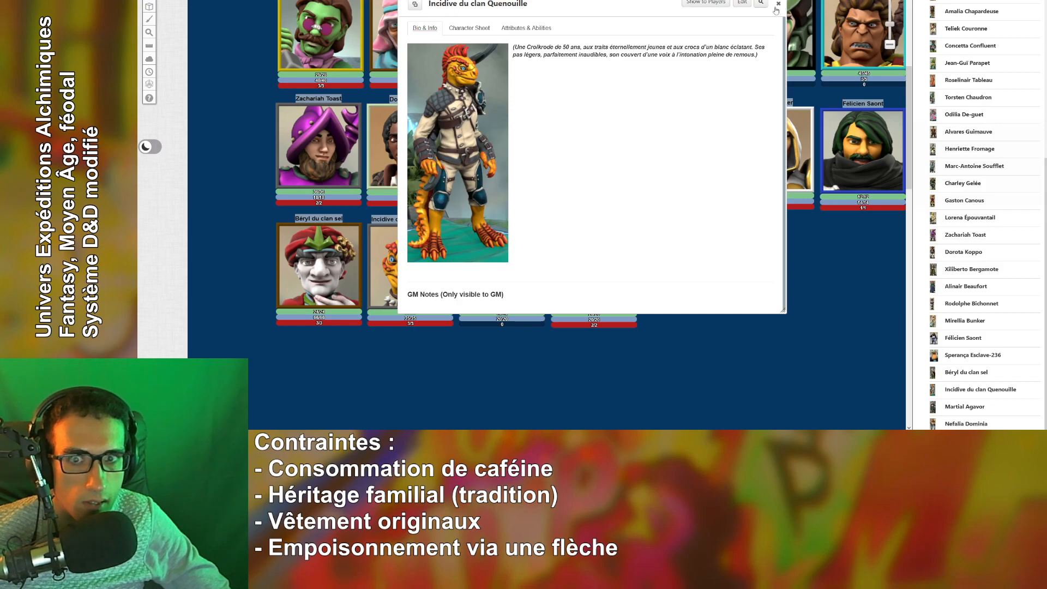
click(778, 5)
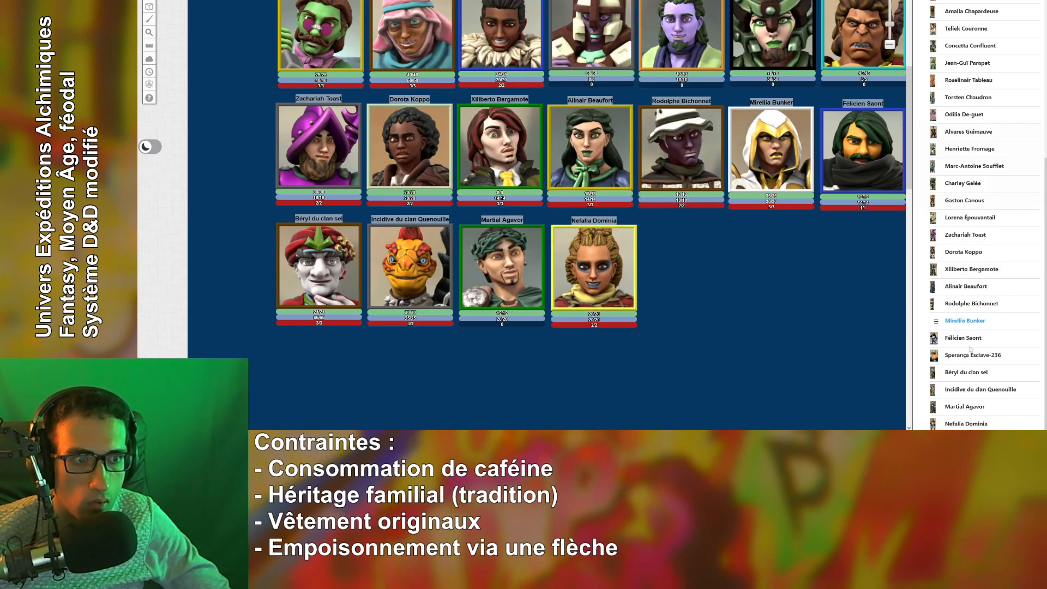
View the character bios one by one up the list, from the white-hooded character to the purple-skinned craftsman in the green apron.
click(953, 323)
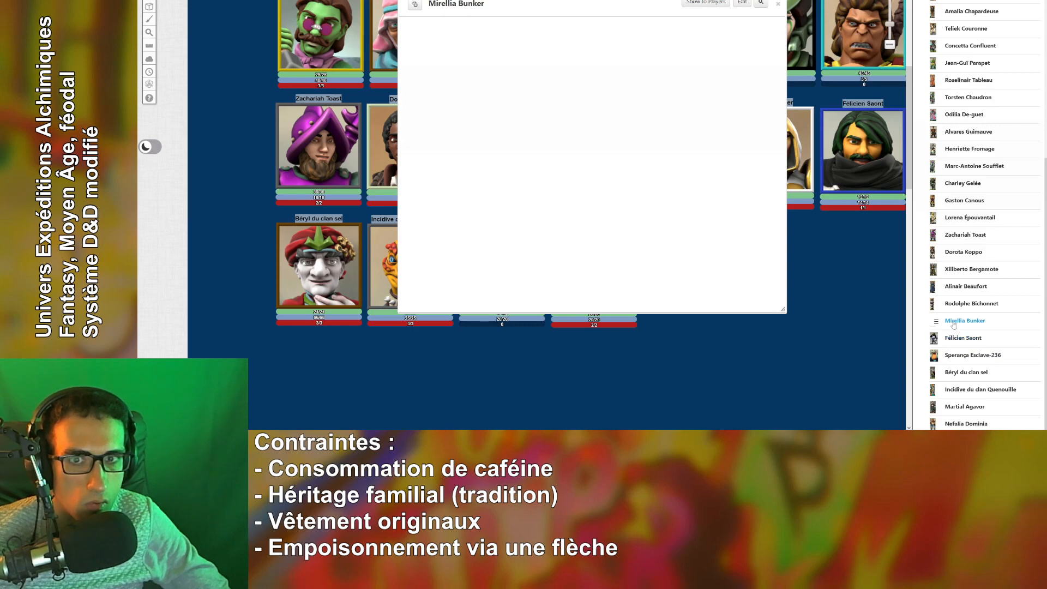
click(959, 305)
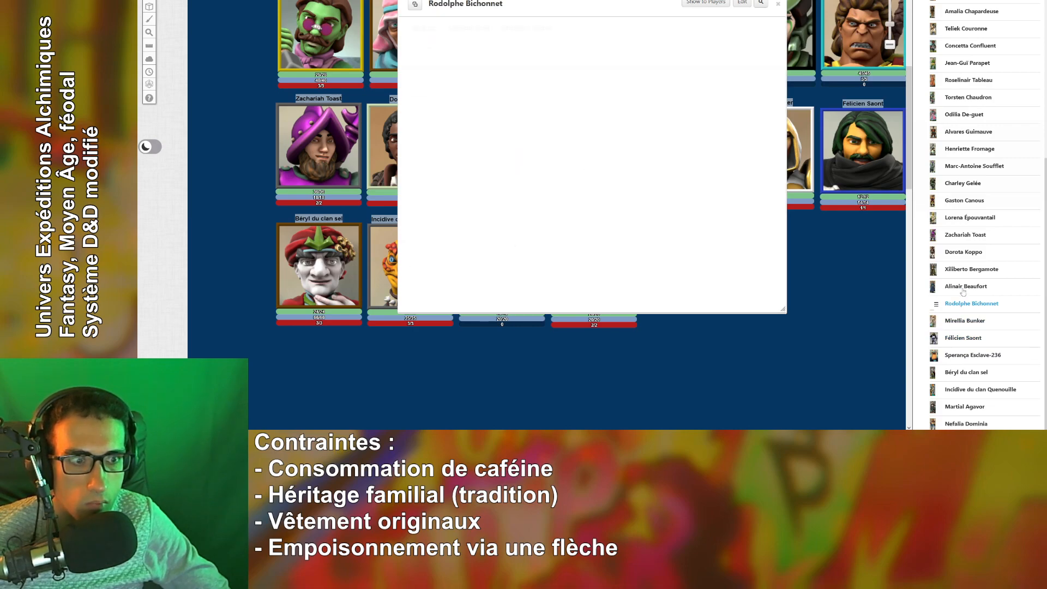
click(963, 289)
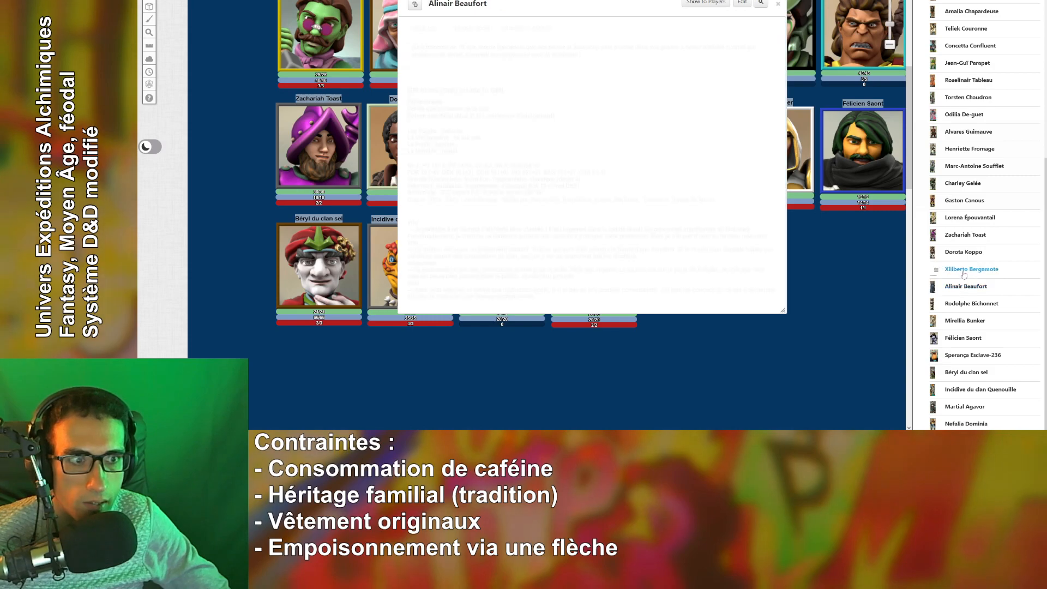
click(964, 271)
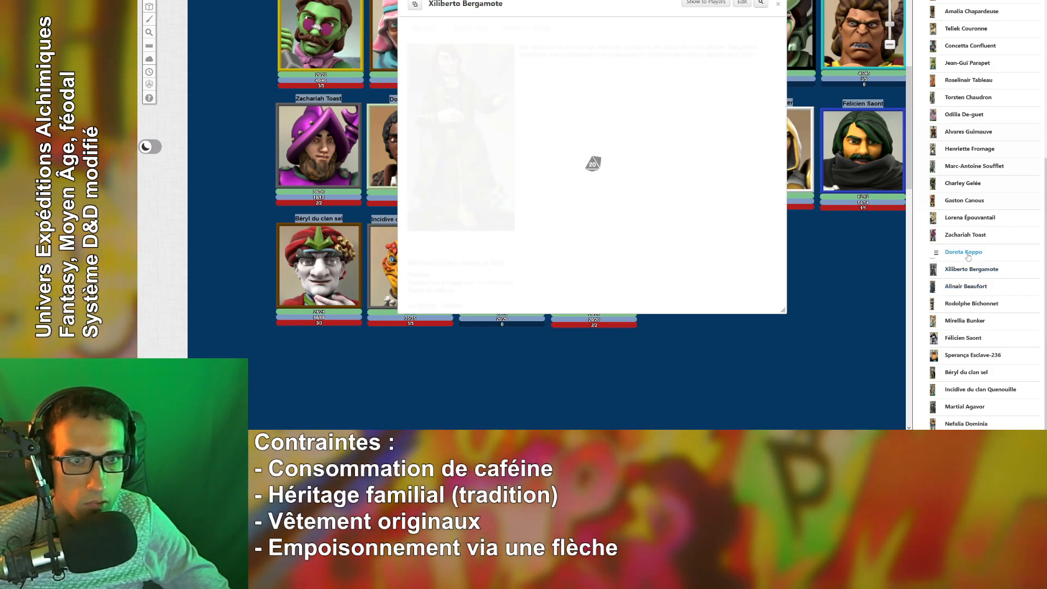
click(966, 254)
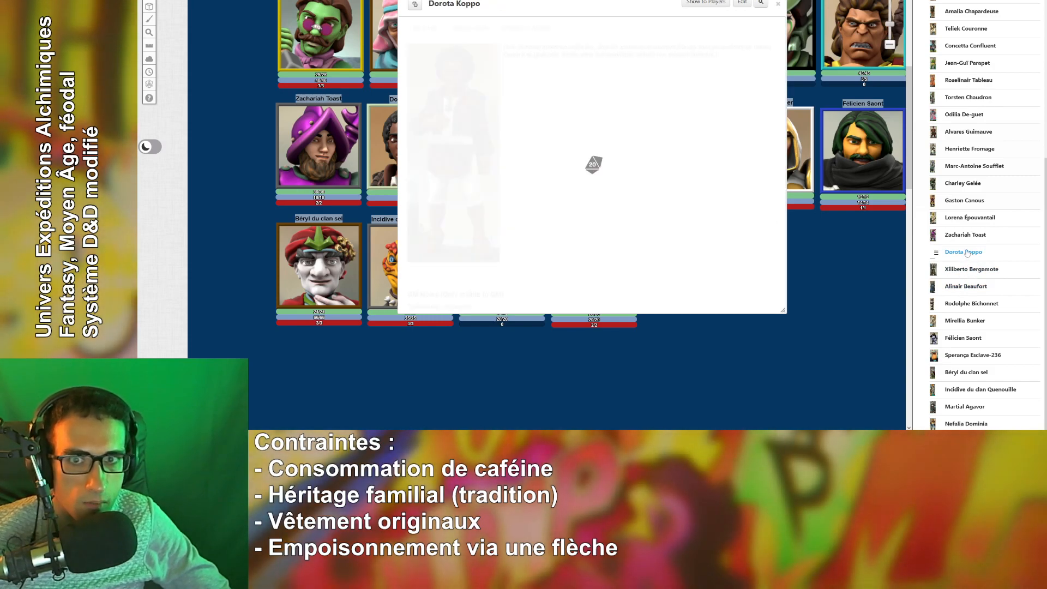
click(969, 234)
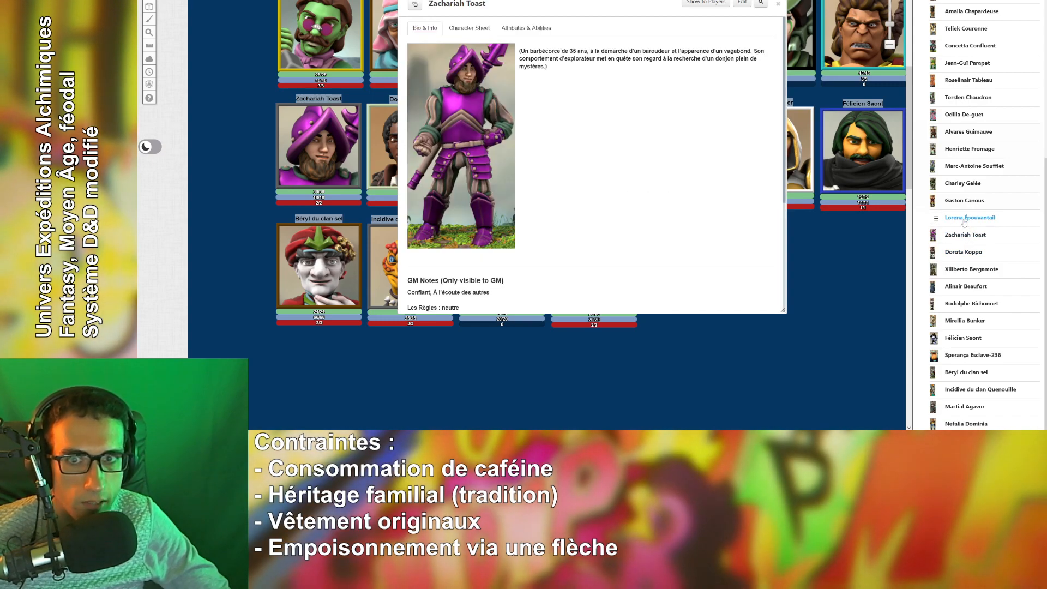
click(964, 219)
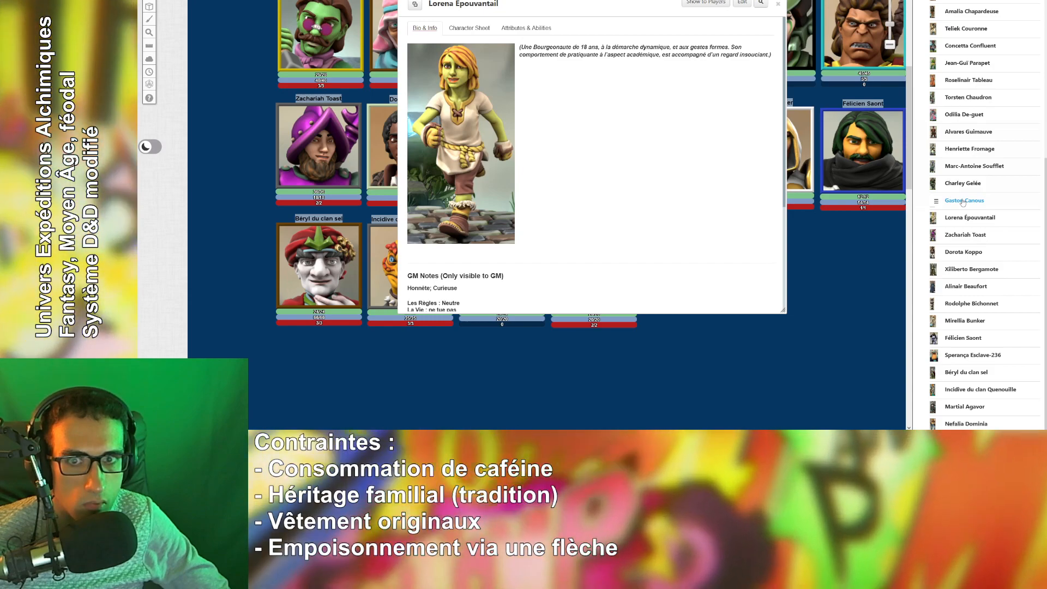
click(963, 201)
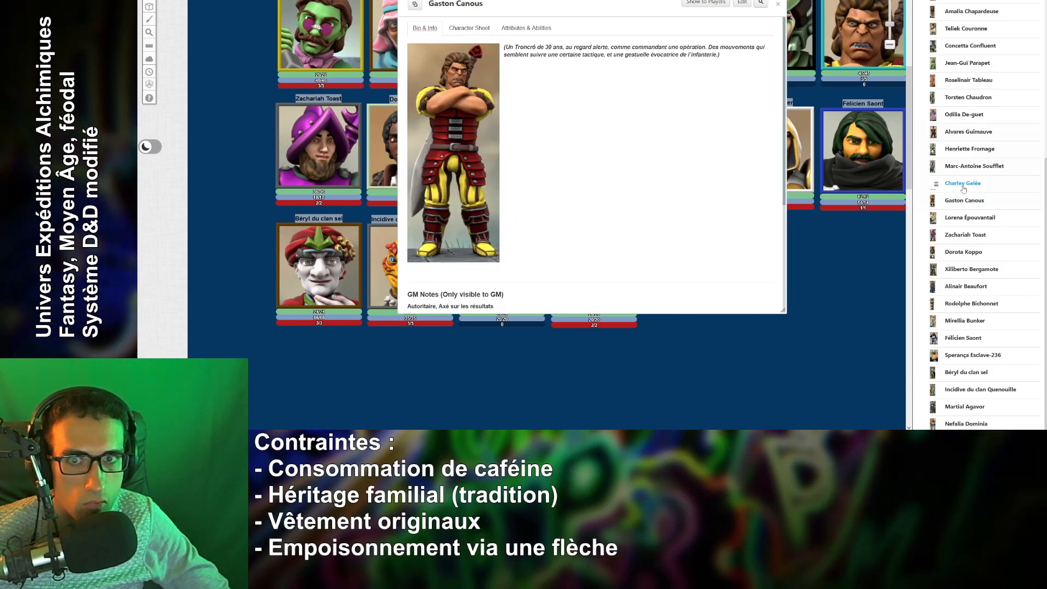
click(963, 185)
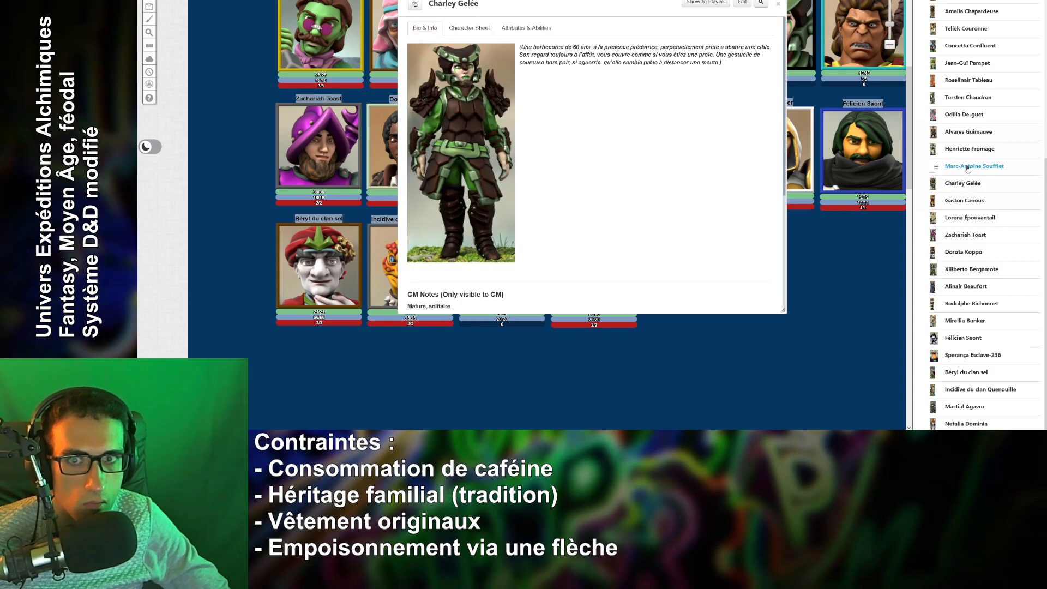
click(967, 167)
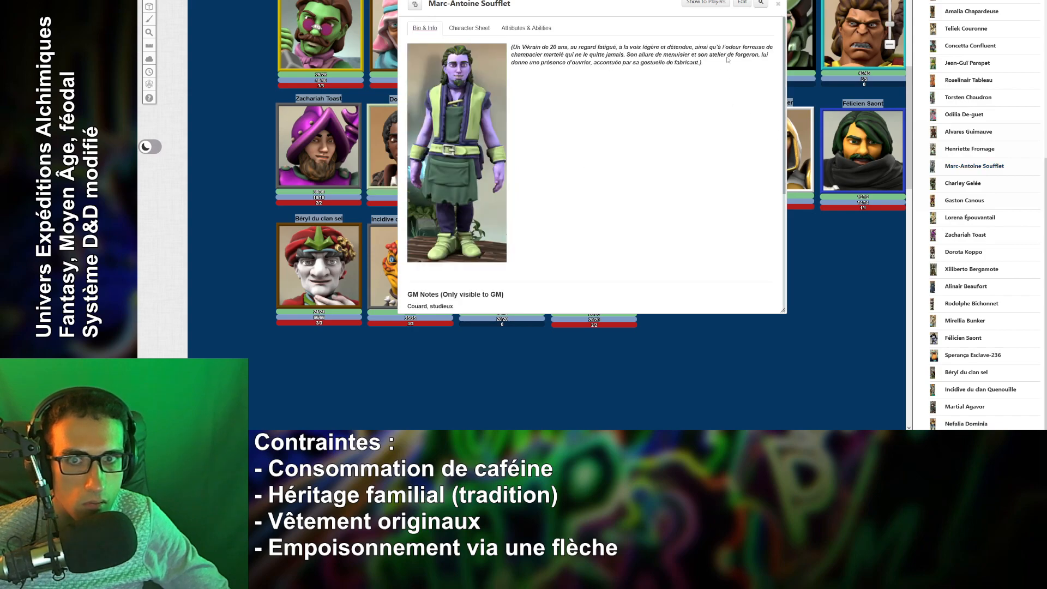
Close the open character bios and the token settings, and switch back to Hero Forge.
click(779, 4)
click(778, 4)
click(778, 4)
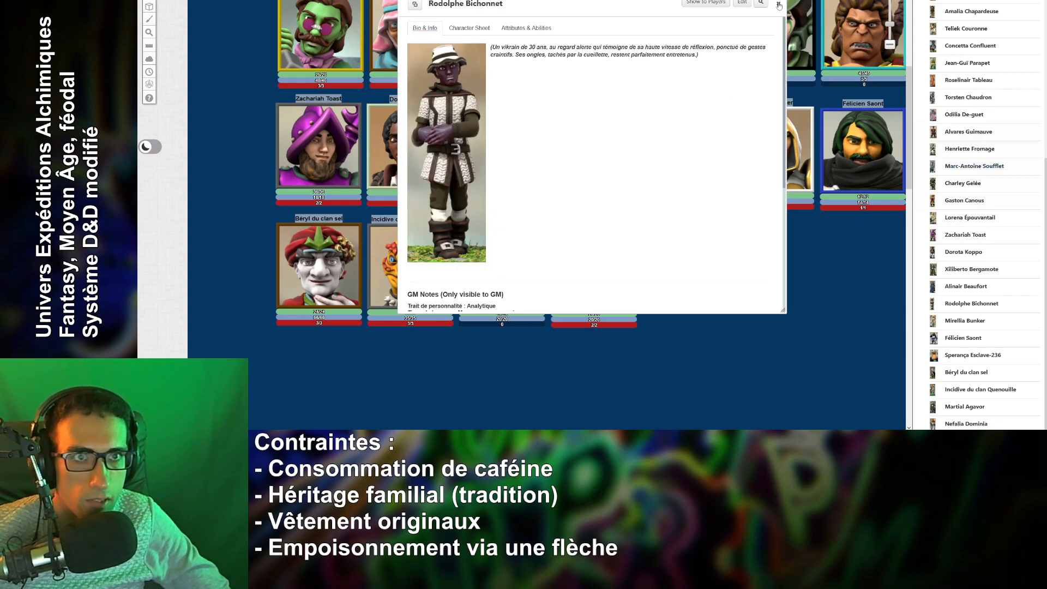
click(778, 4)
double_click(782, 16)
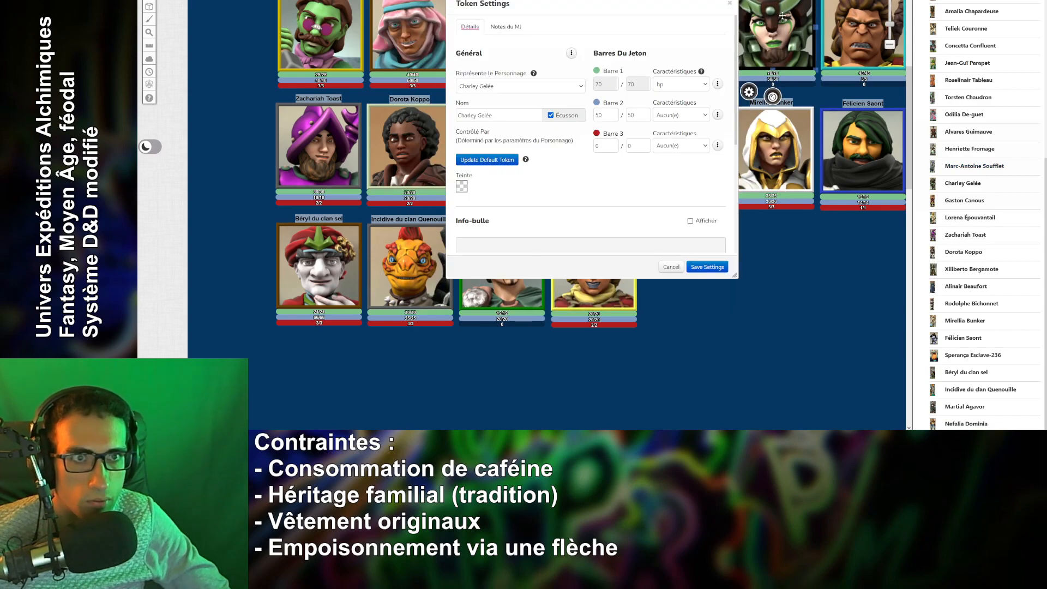
click(729, 3)
key(alt+Tab)
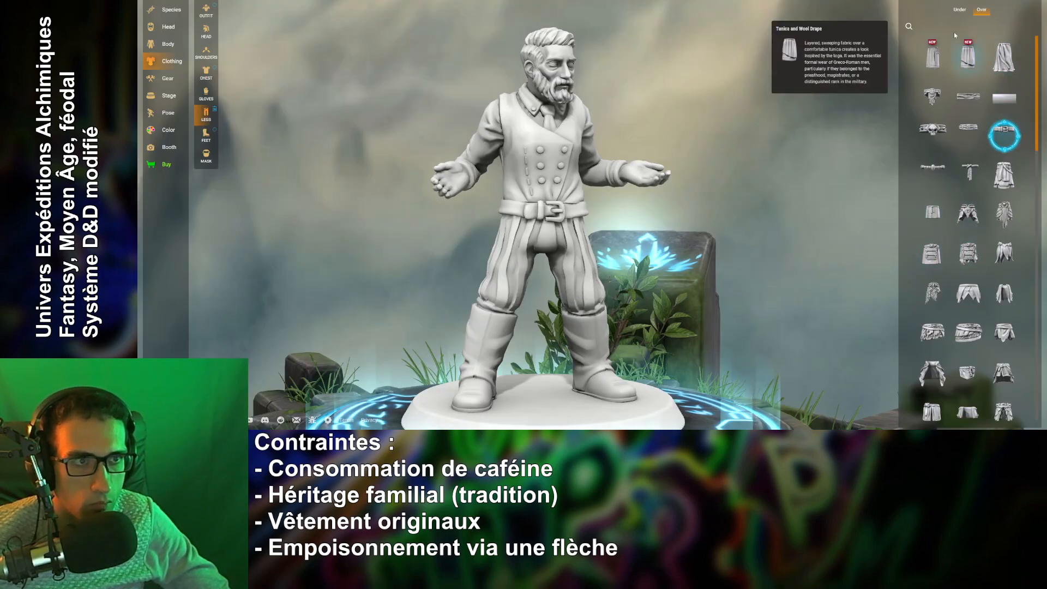
Remove the buckled belt from the figure and look over the under-layer legwear and chest clothing.
click(1018, 129)
click(960, 9)
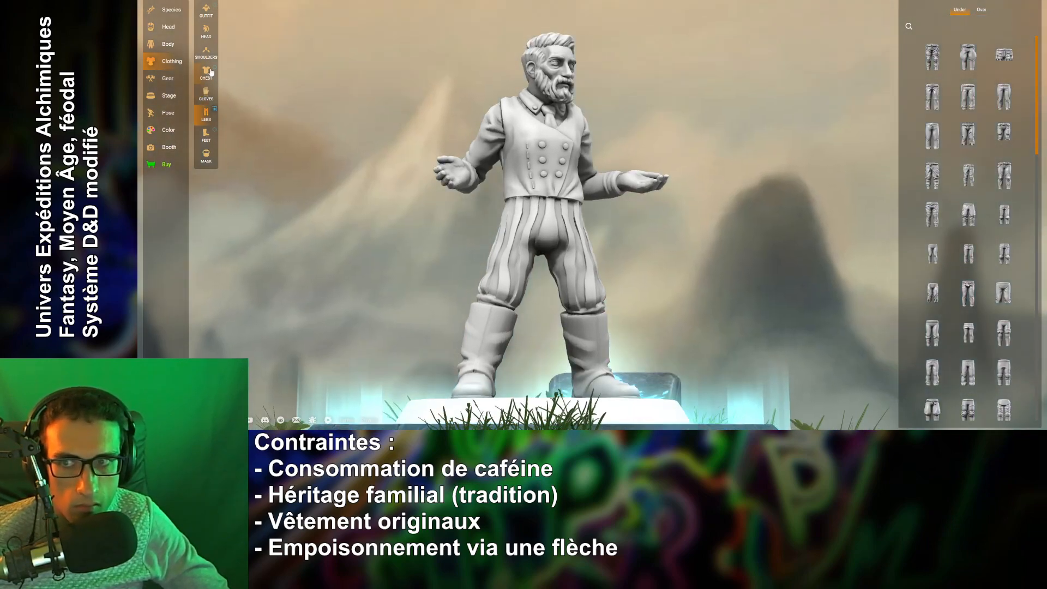
click(206, 69)
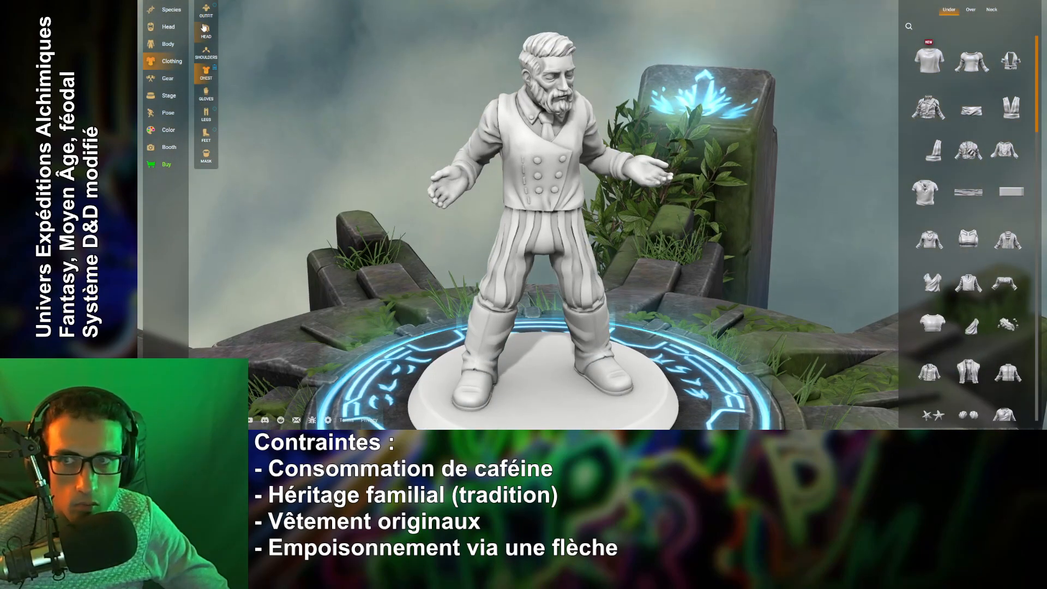
Dress the figure in the full outfit with a turban, chest strap and draped robes, and inspect it from several angles.
click(205, 11)
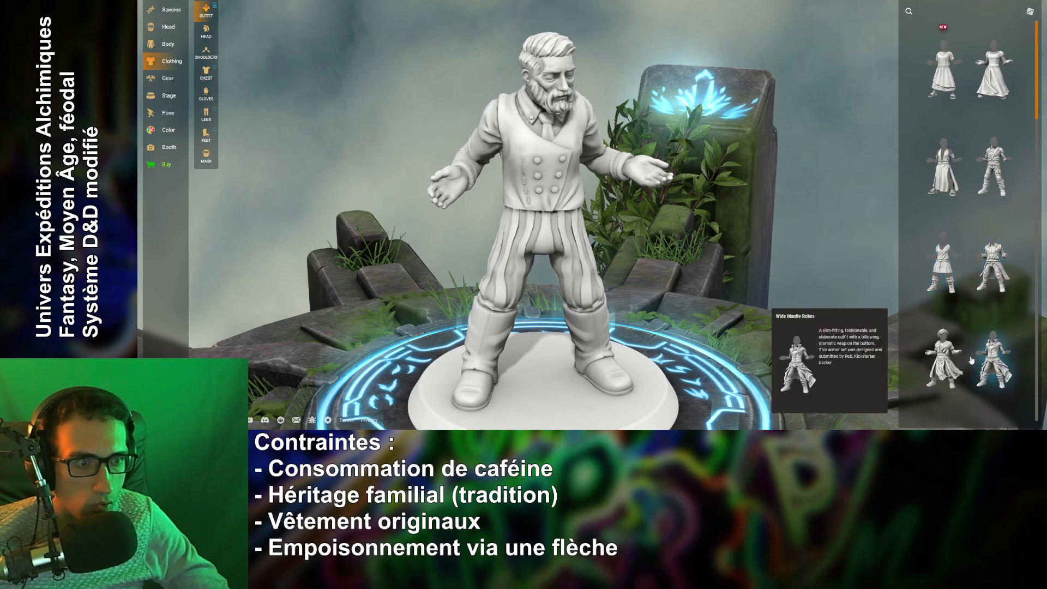
scroll(949, 338, down, 1)
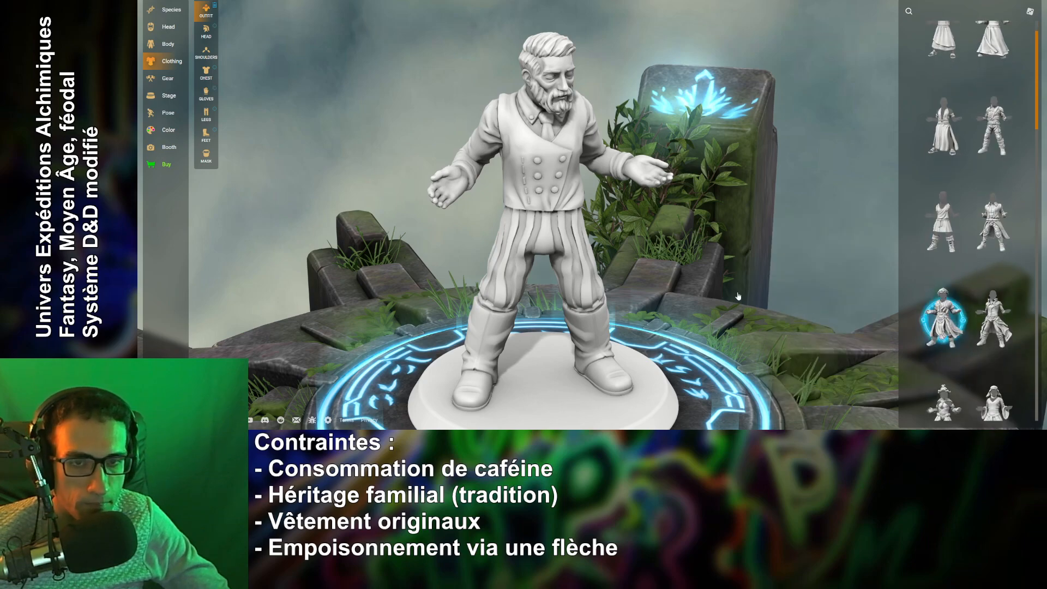
drag(681, 279, 603, 279)
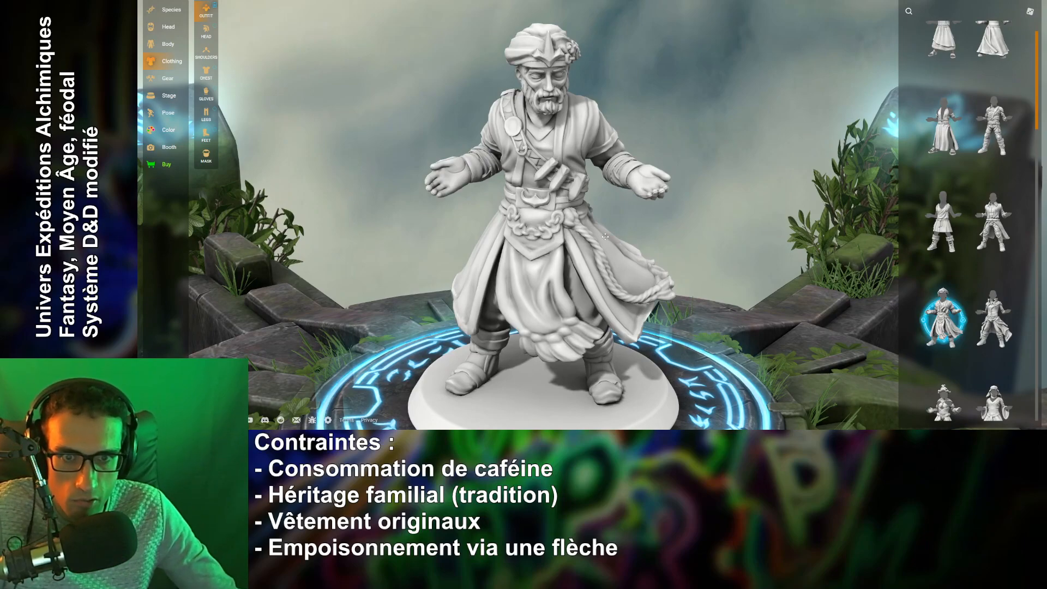
drag(602, 278, 694, 227)
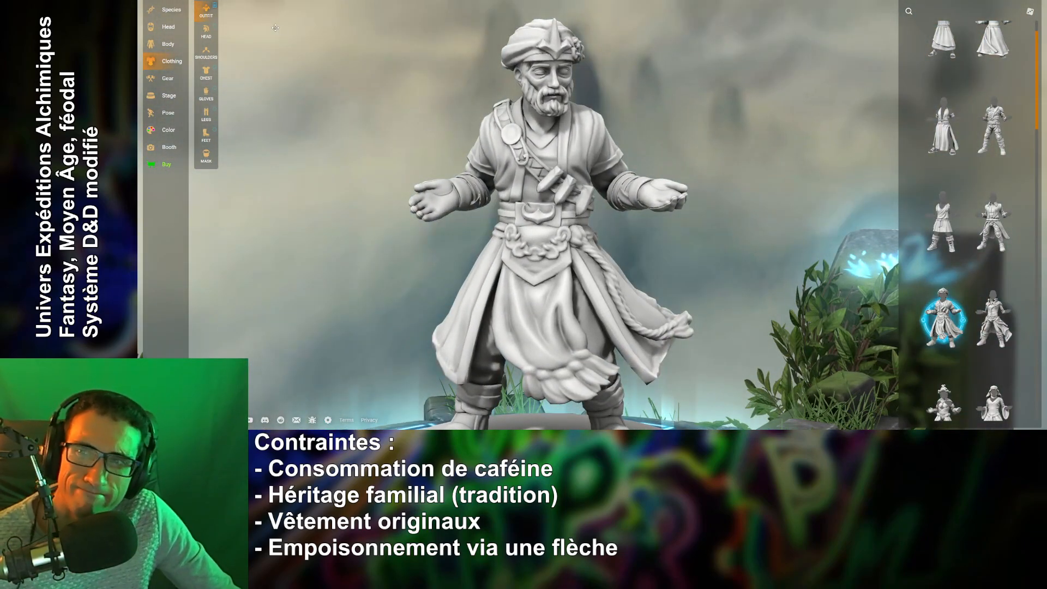
Remove the Turban with Crest from the figure's head and look over the bareheaded figure from several angles.
click(205, 34)
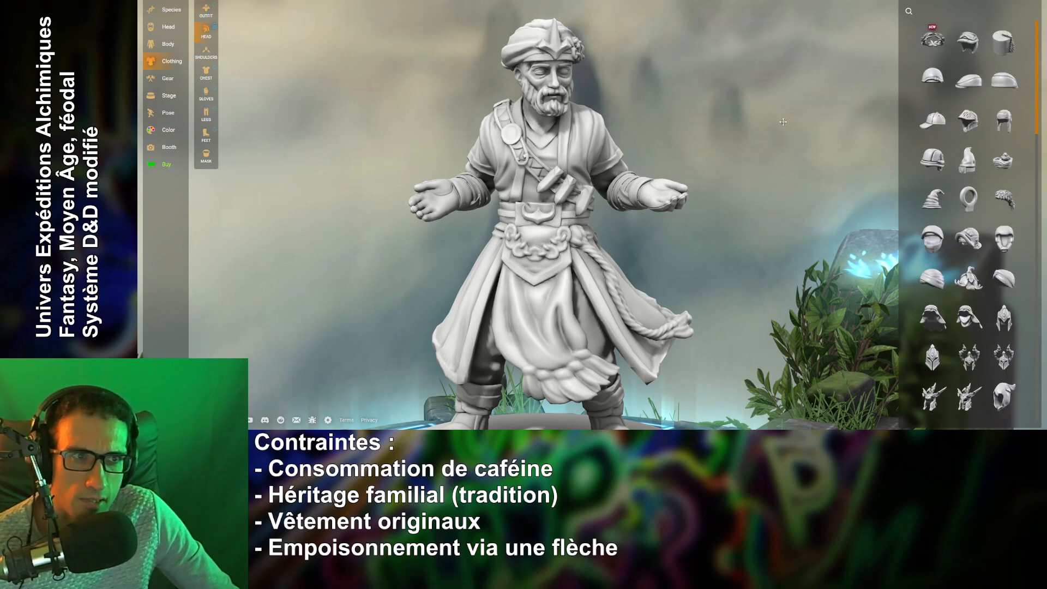
scroll(951, 284, down, 5)
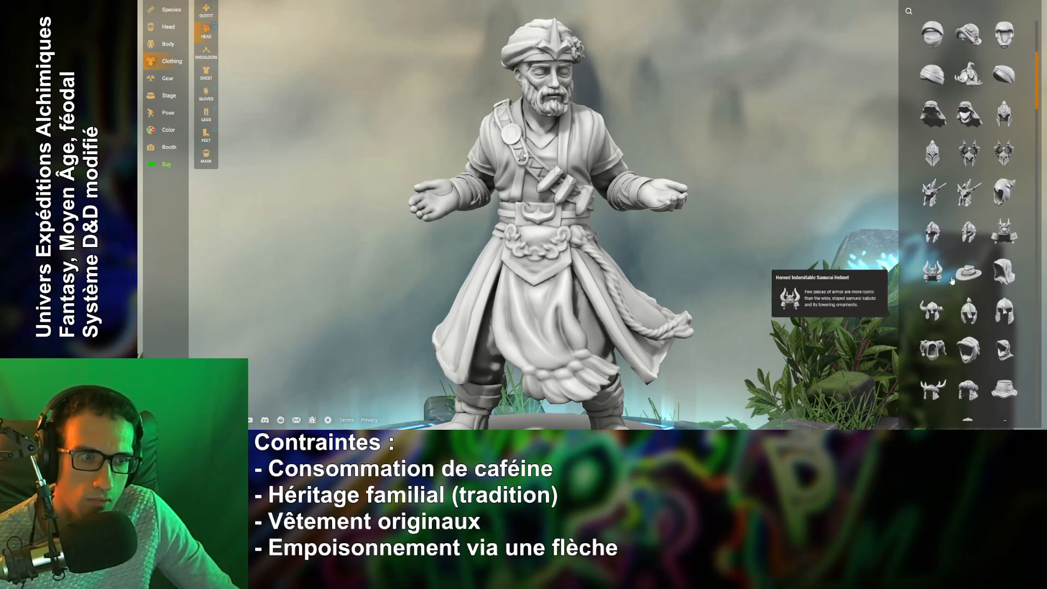
scroll(954, 281, down, 10)
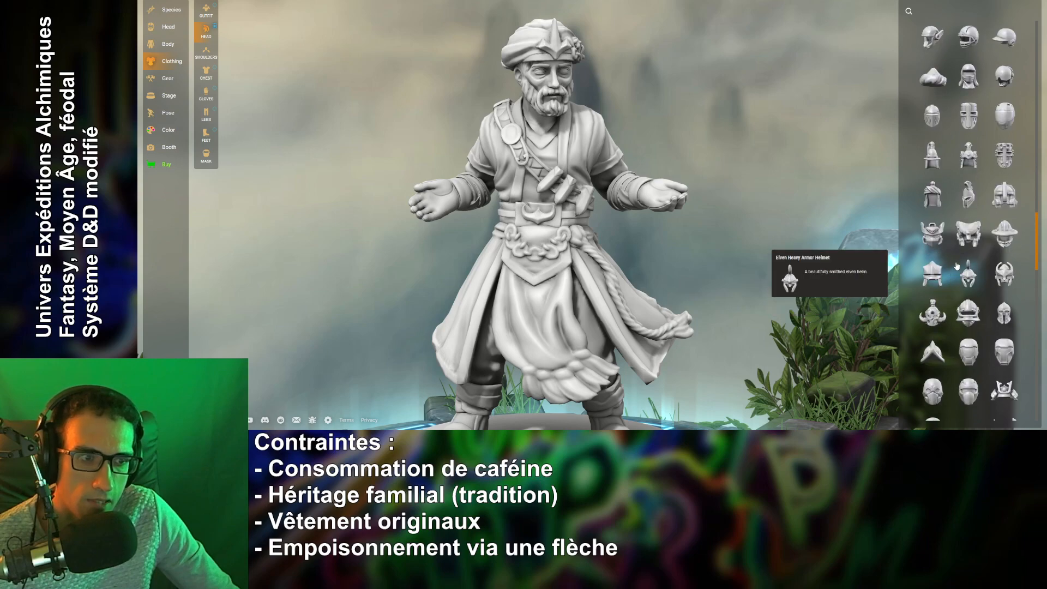
scroll(959, 263, down, 5)
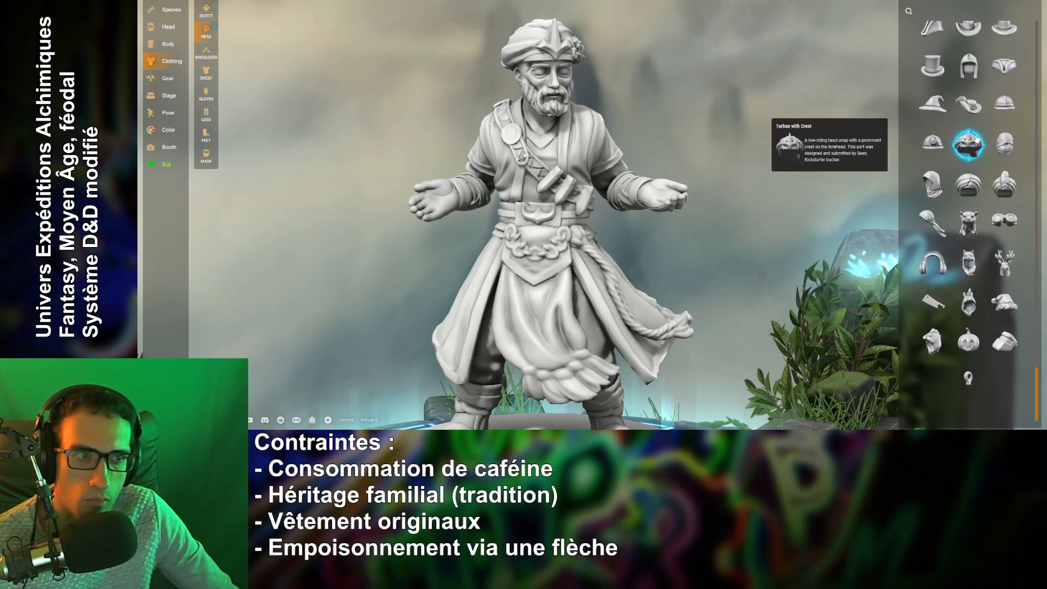
click(975, 141)
scroll(538, 79, up, 3)
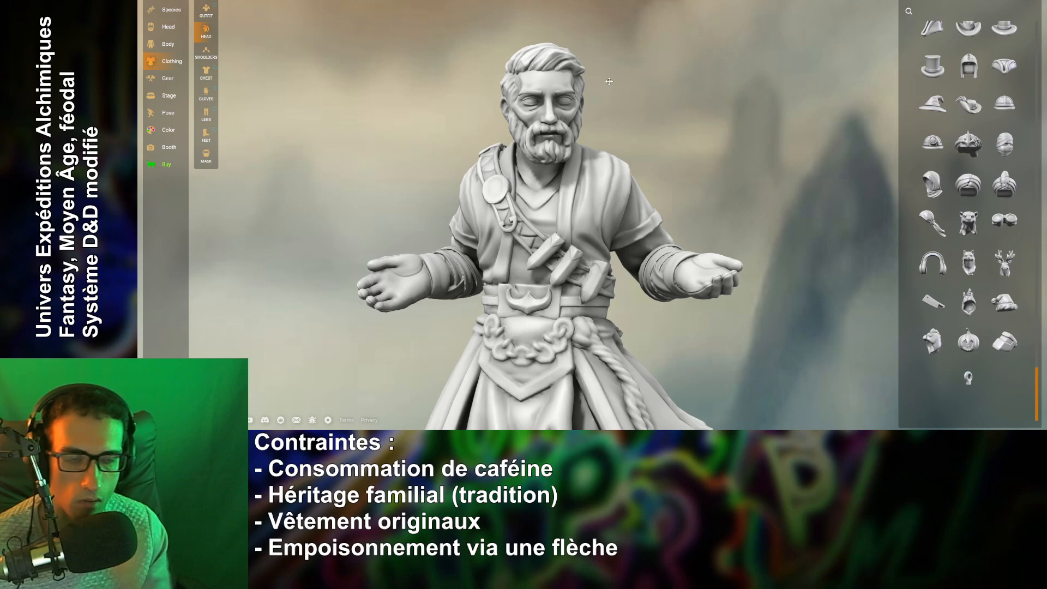
scroll(649, 274, down, 5)
drag(626, 200, 699, 158)
scroll(699, 158, down, 5)
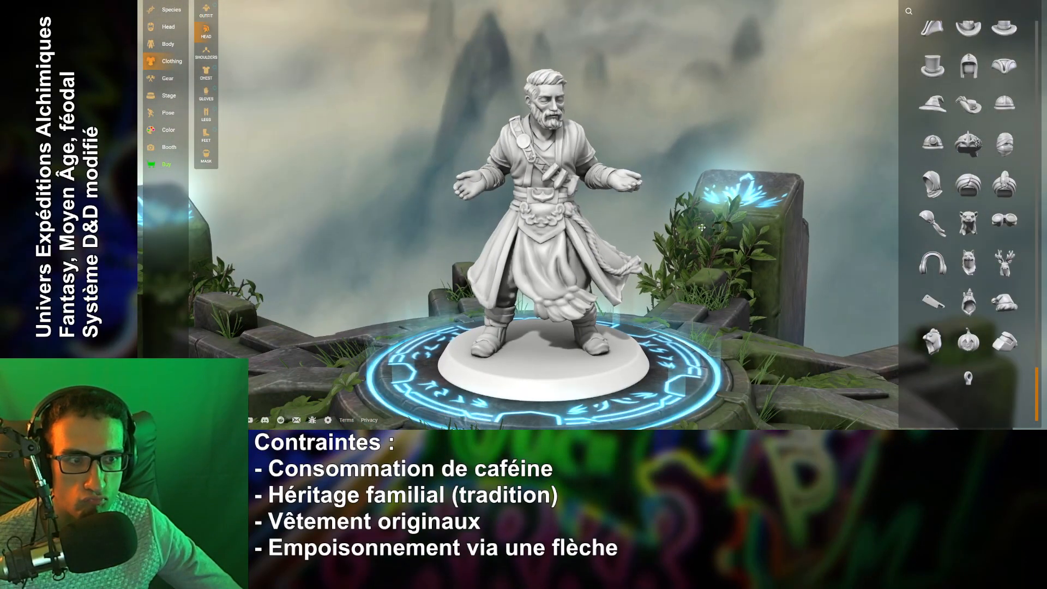
drag(725, 225, 664, 236)
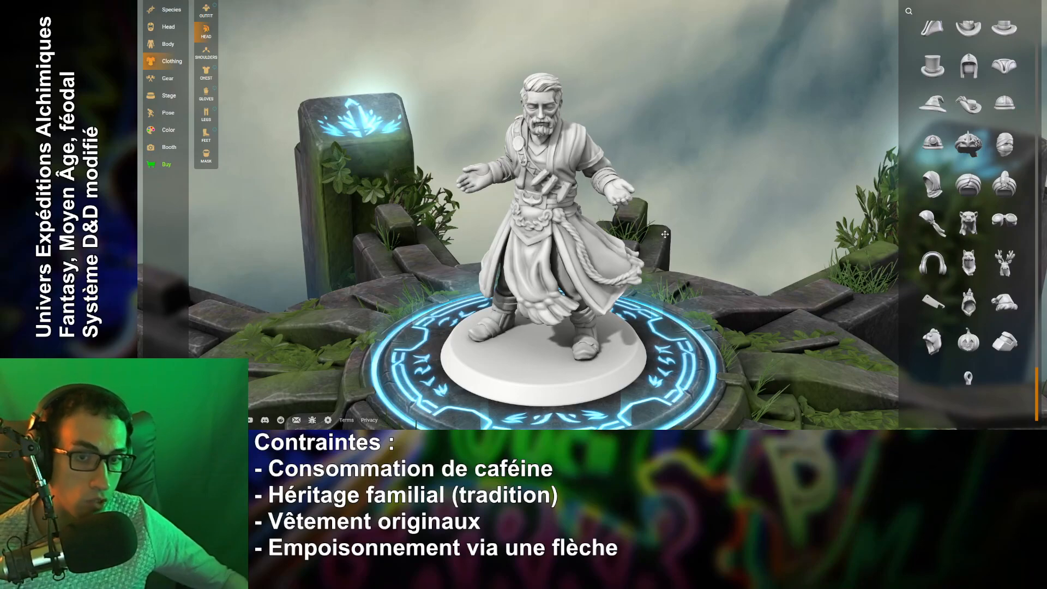
drag(706, 252, 567, 209)
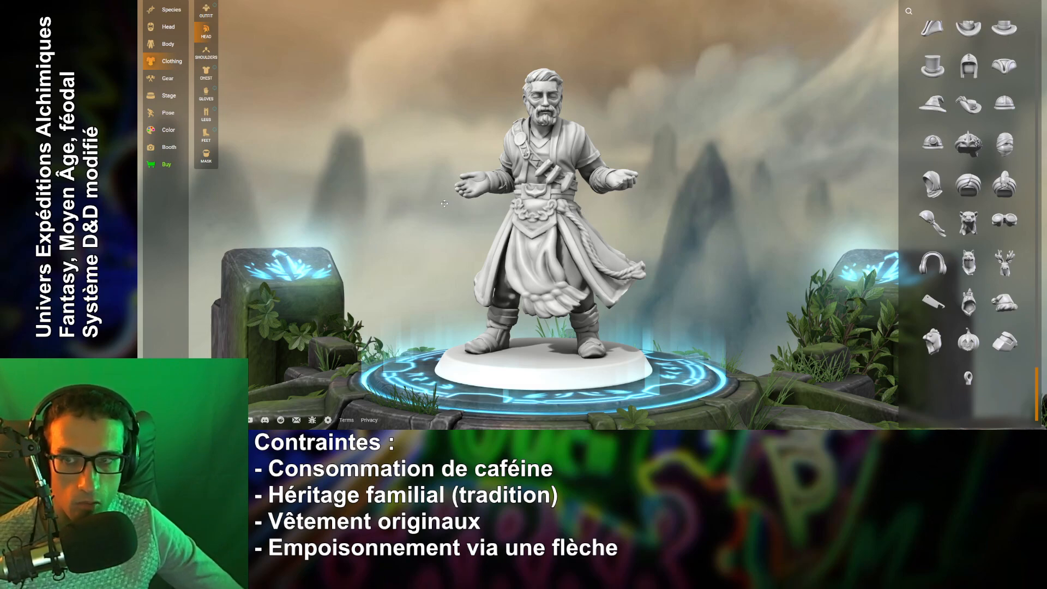
drag(429, 199, 416, 207)
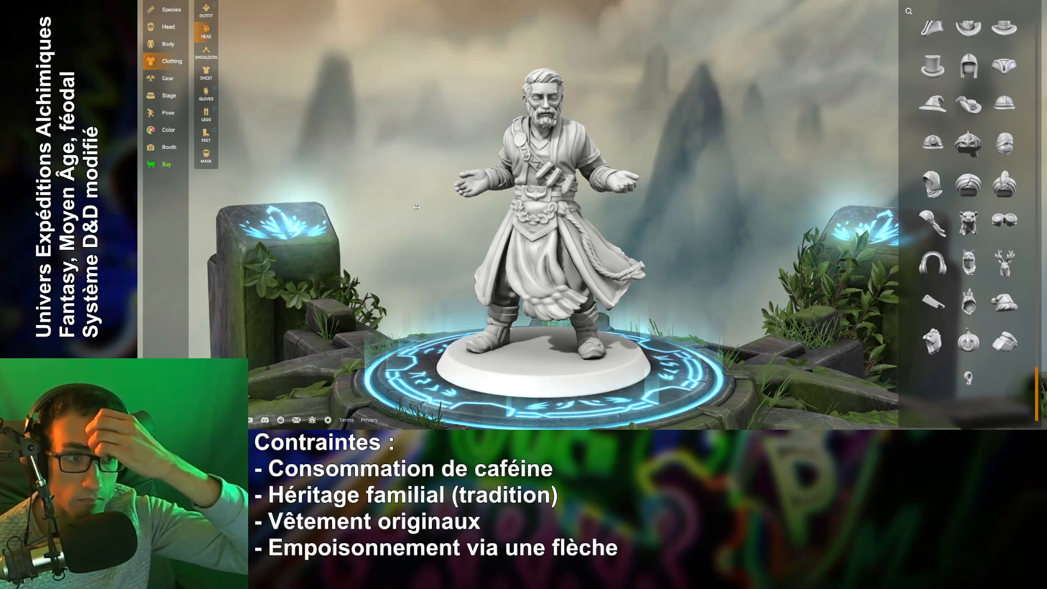
Look over the existing character portraits on the virtual tabletop, and browse the headwear again back in Hero Forge.
key(alt+Tab)
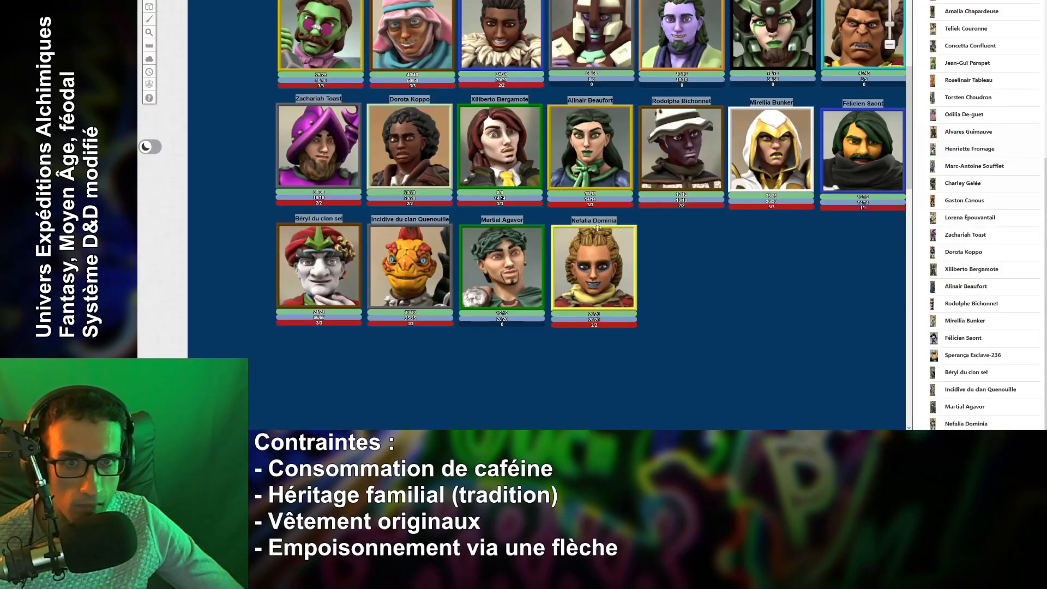
scroll(643, 229, up, 3)
scroll(638, 258, up, 3)
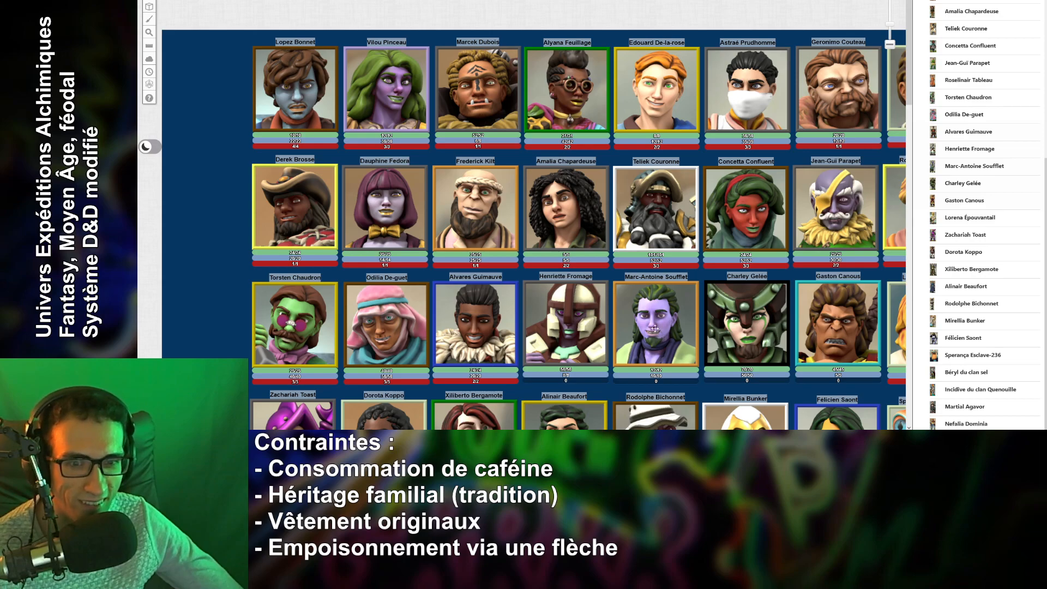
scroll(654, 328, down, 8)
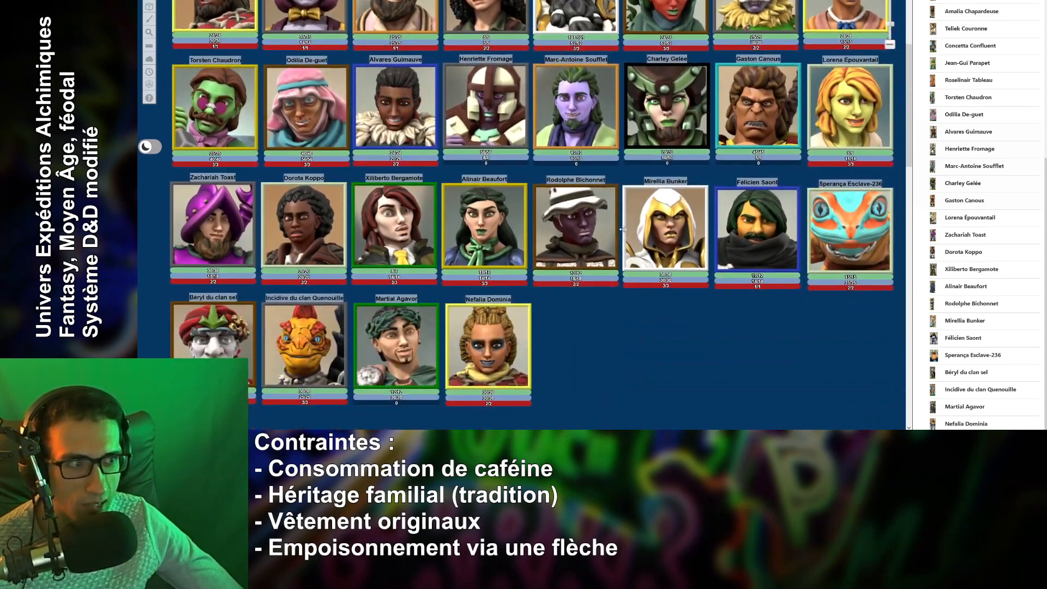
scroll(622, 229, down, 2)
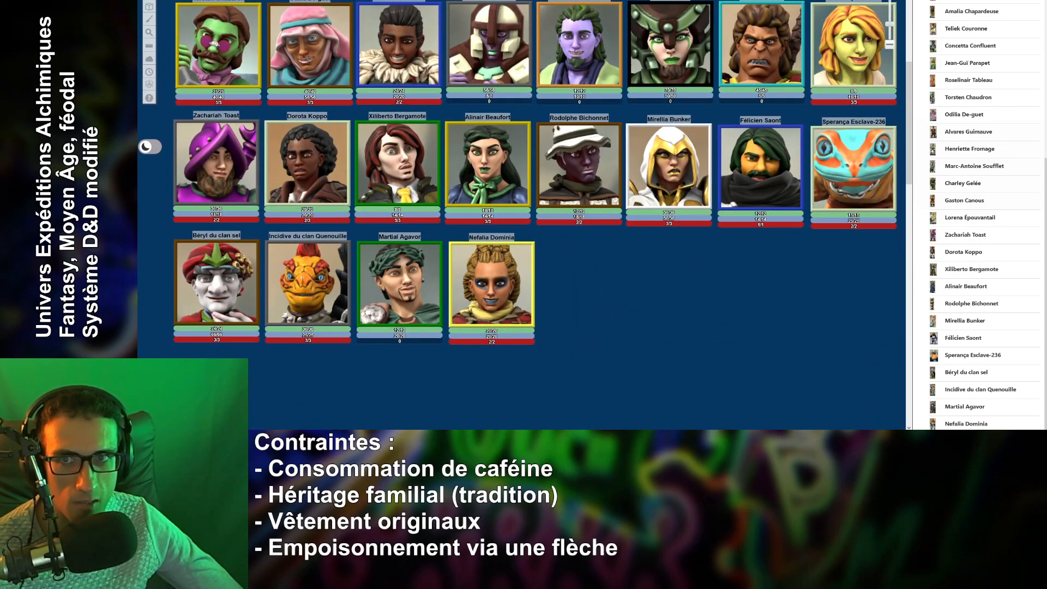
key(ctrl+Tab)
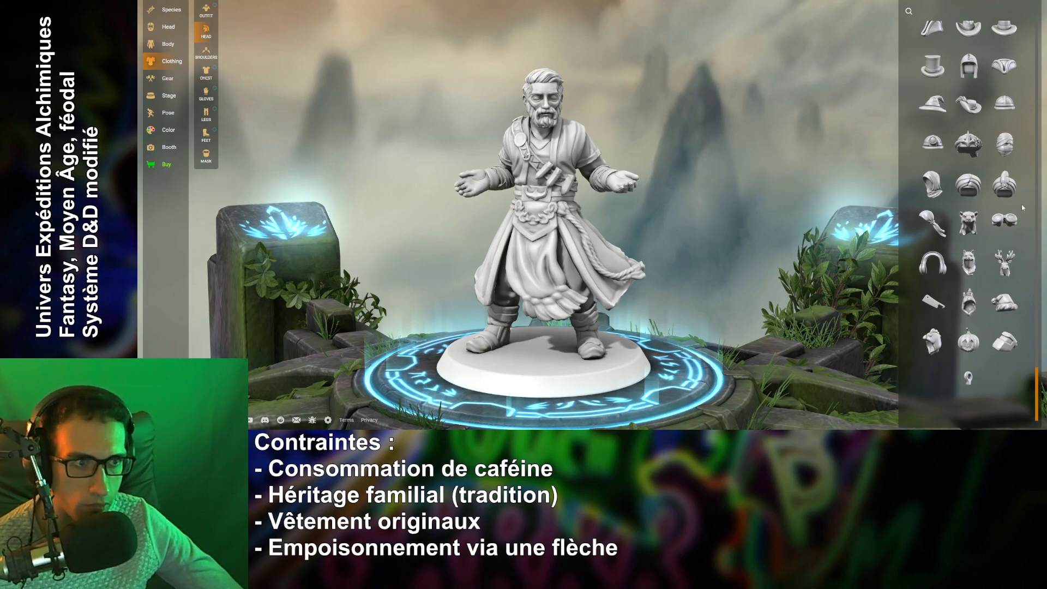
scroll(963, 251, up, 12)
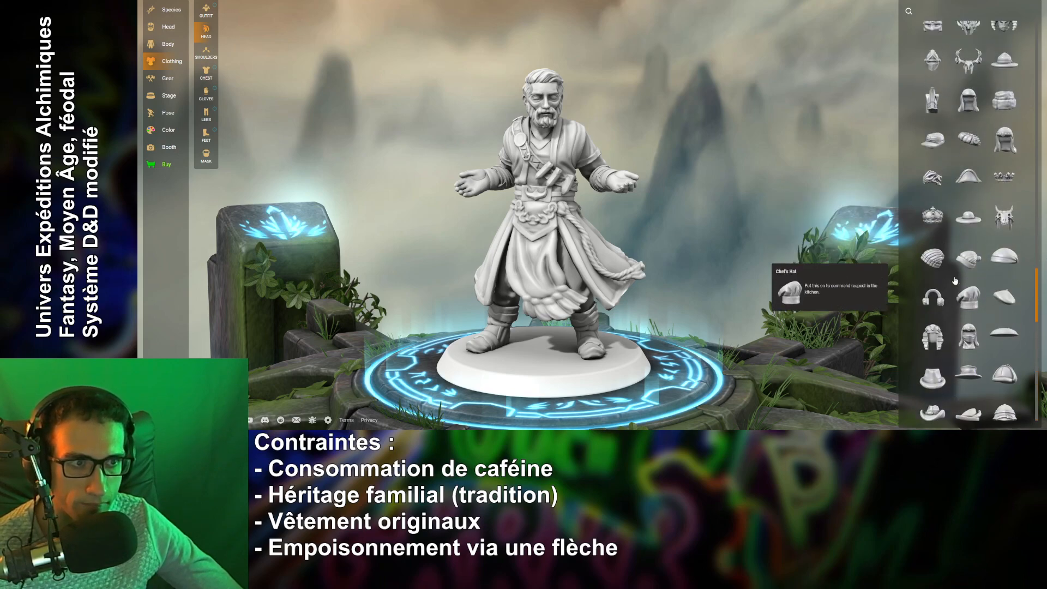
scroll(955, 280, up, 4)
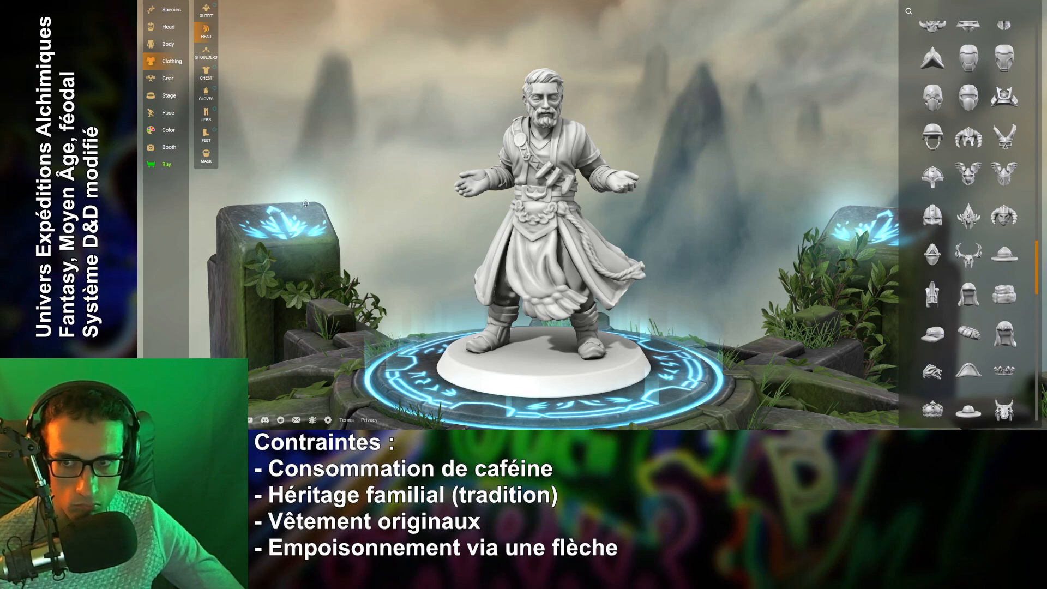
Replace the plain round base with the Flagstone Textures Square Base and look at it under the figure.
click(161, 100)
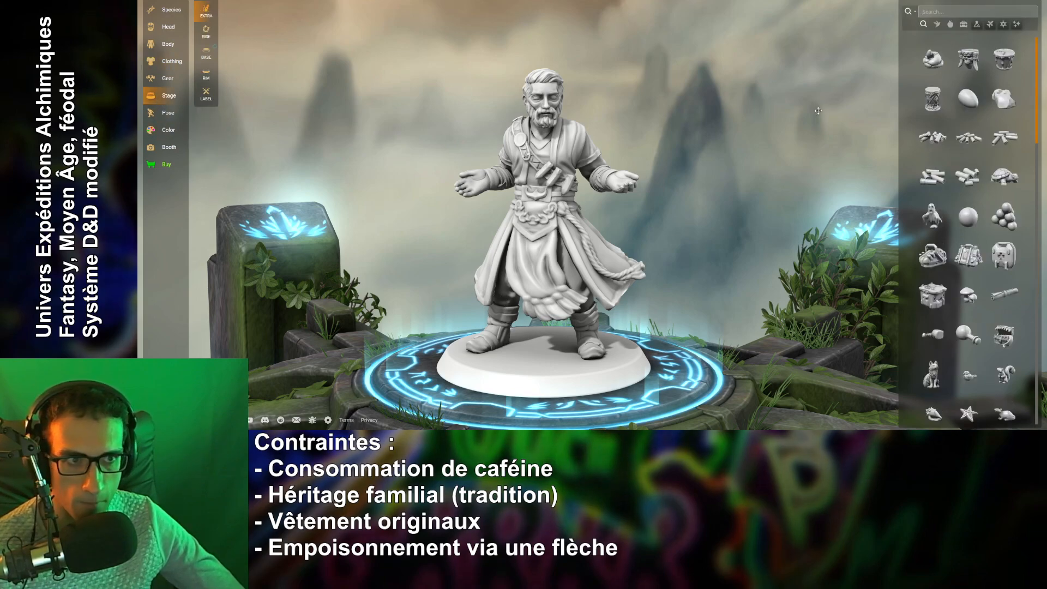
click(205, 55)
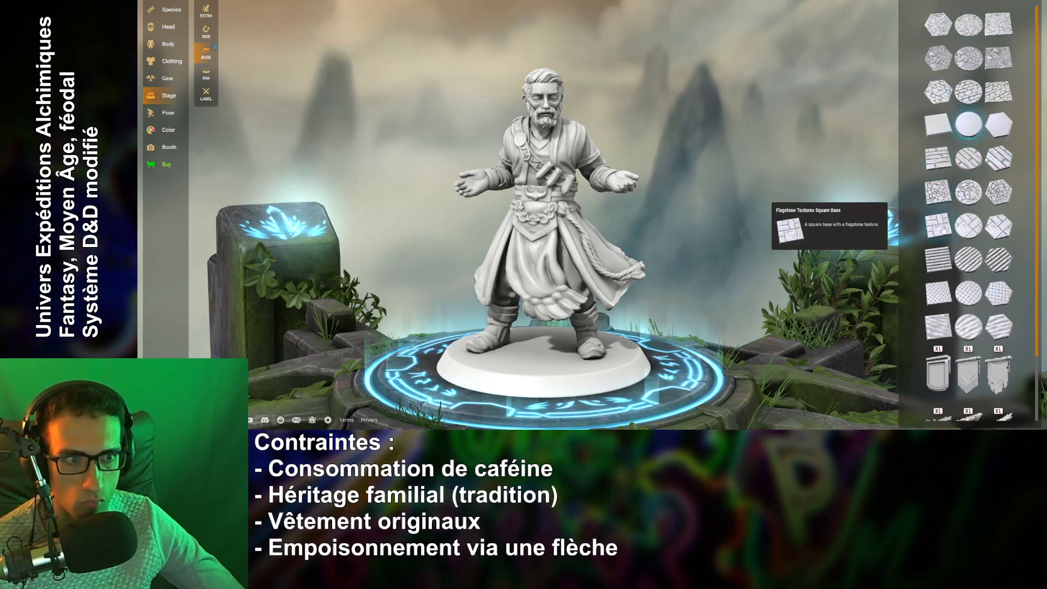
click(938, 226)
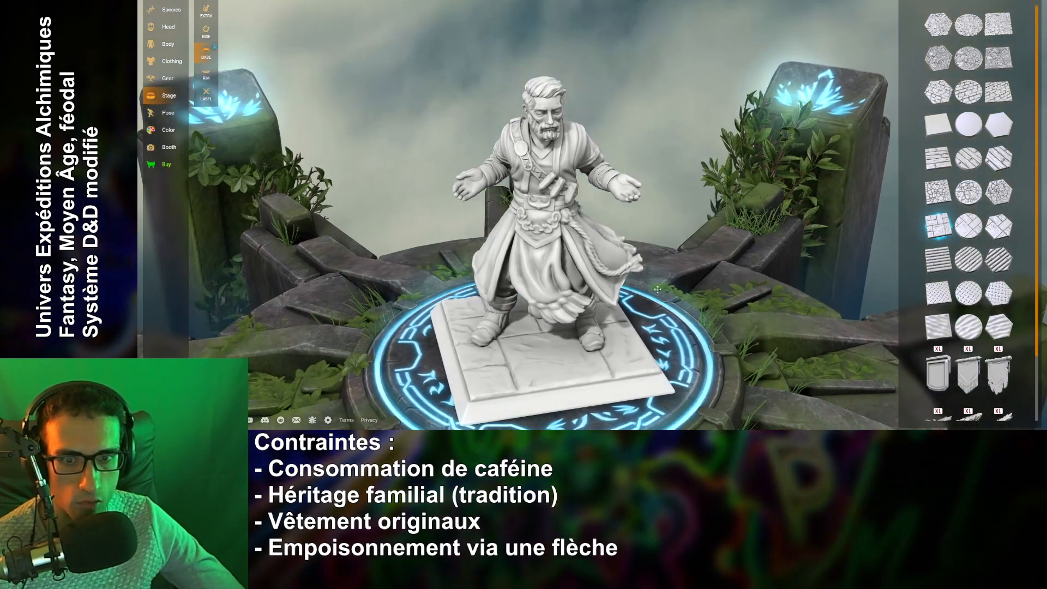
drag(562, 369, 585, 372)
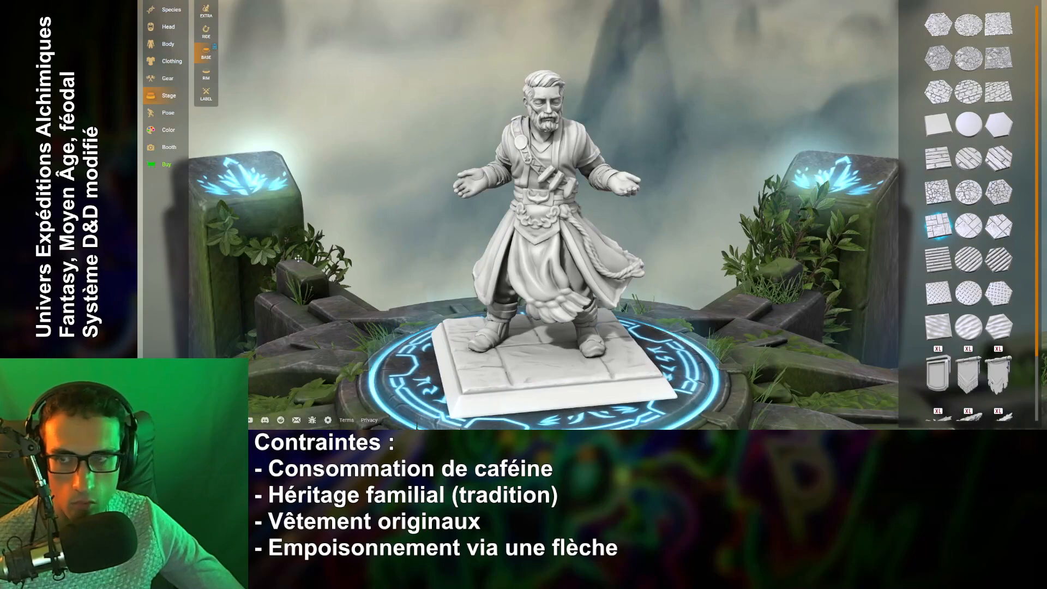
Give the figure a relaxed standing body pose with both arms lowered and the head turned aside, and view it from another angle.
click(168, 112)
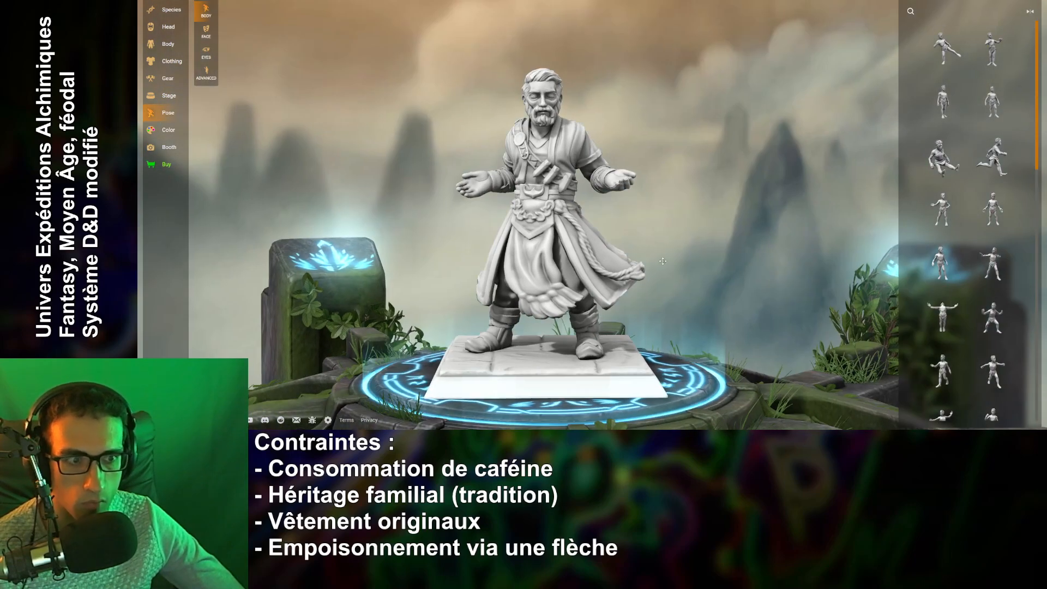
mouse_move(956, 163)
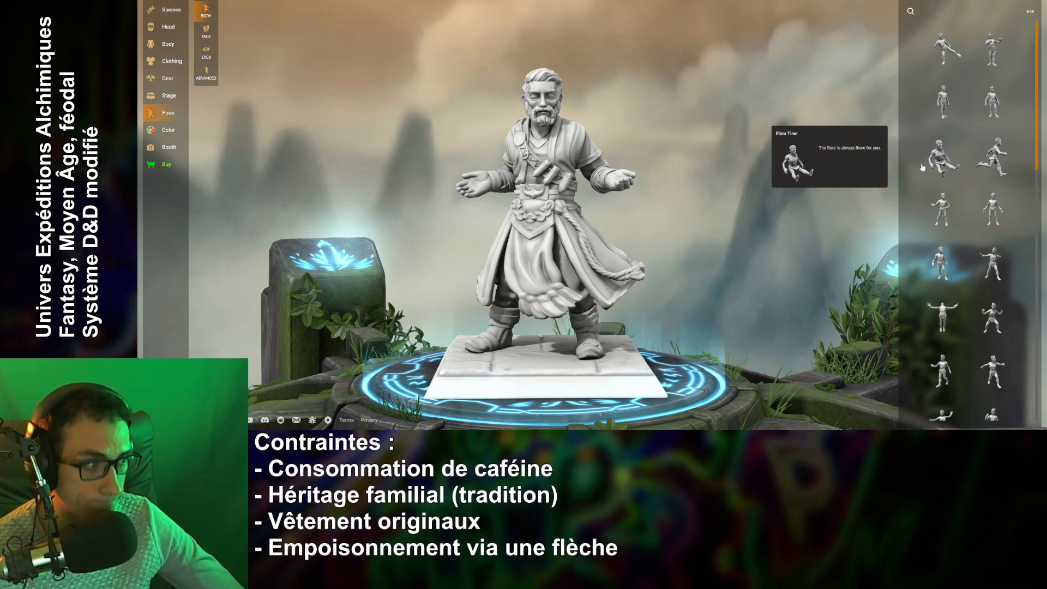
mouse_move(980, 209)
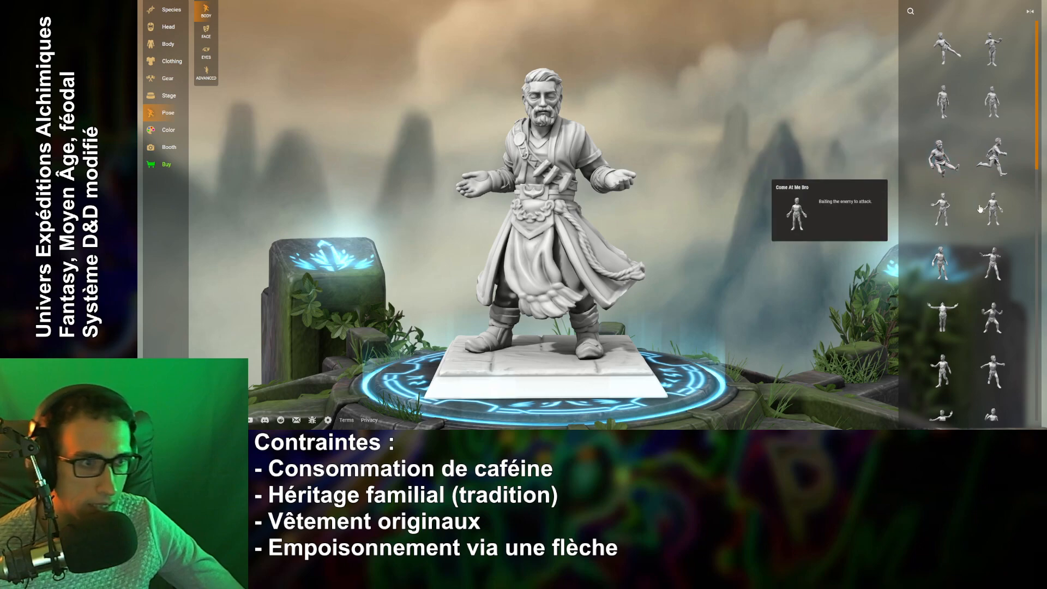
click(994, 266)
click(943, 265)
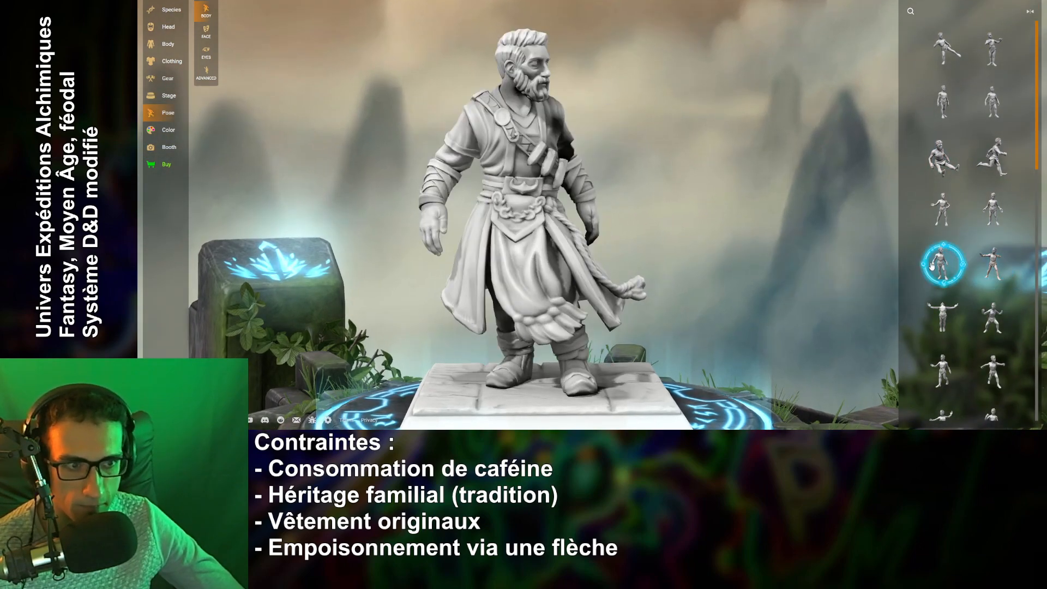
drag(721, 227, 641, 236)
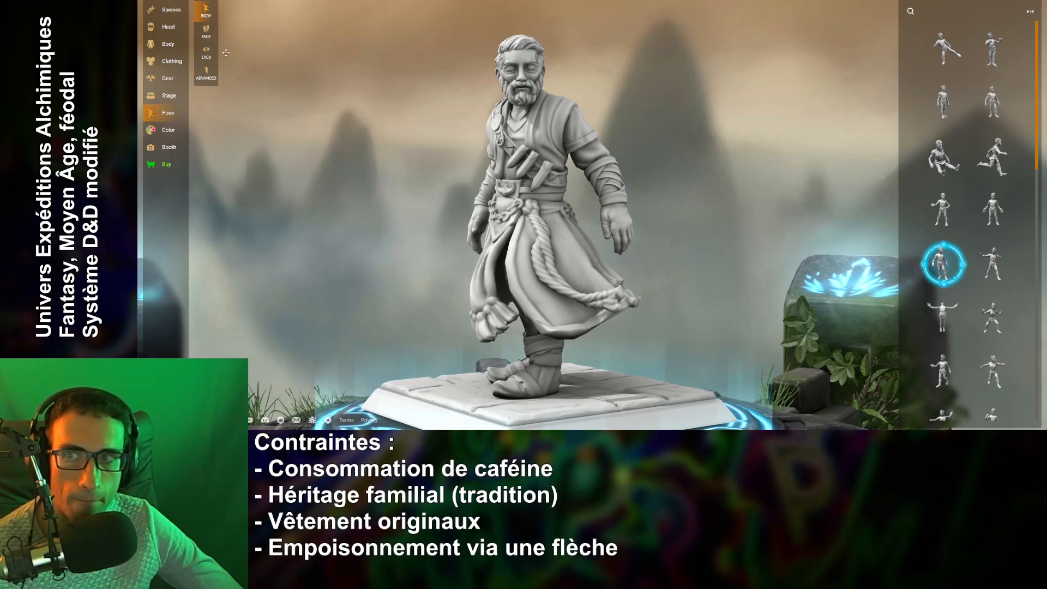
Bring the left arm closer to the body by adjusting its elbow twist and the shoulder's twist, bend and tilt.
click(206, 73)
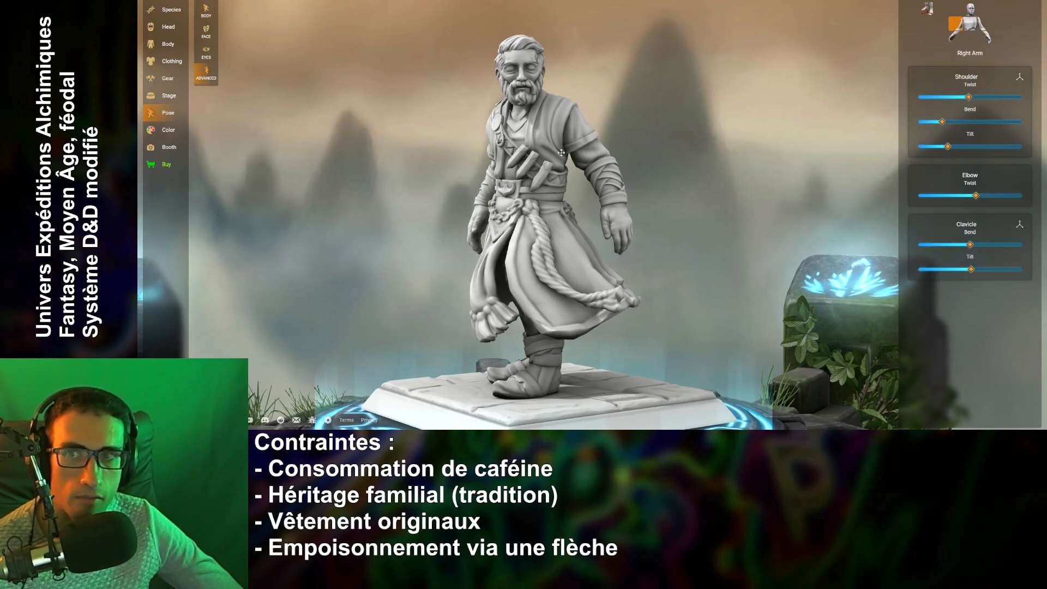
click(987, 35)
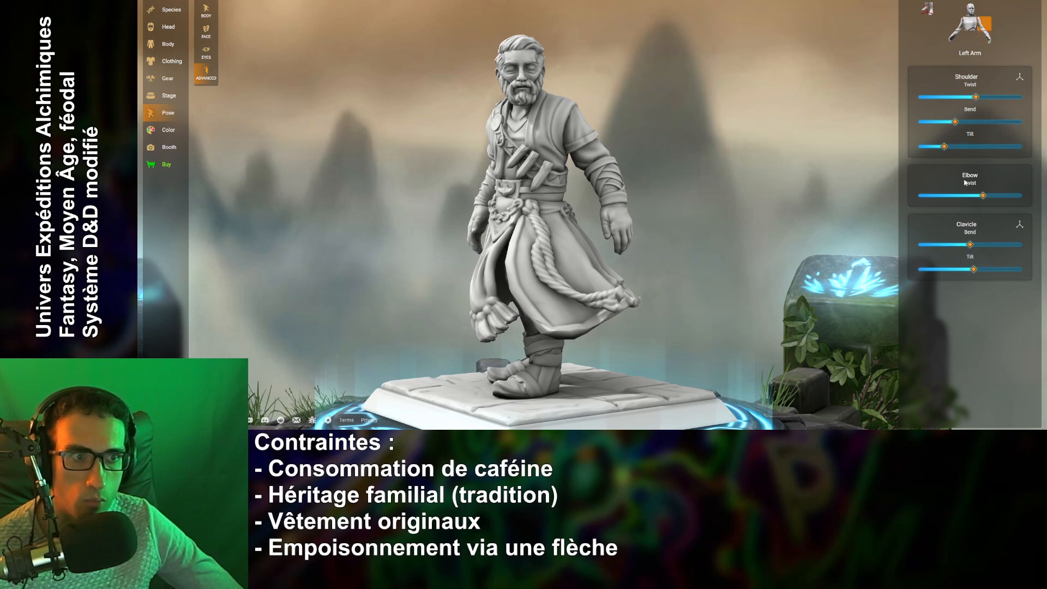
drag(979, 197, 959, 205)
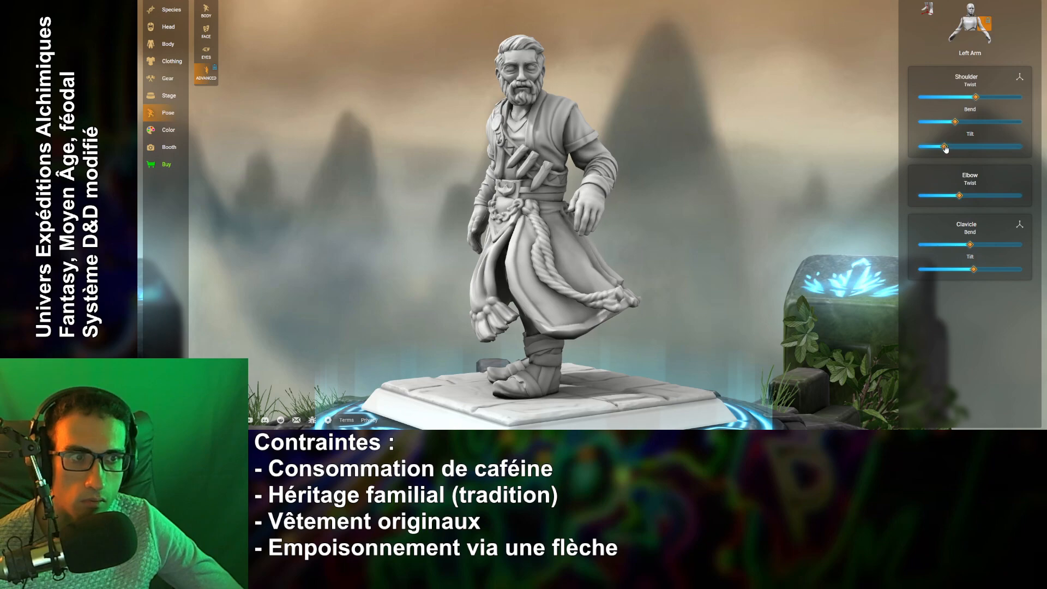
drag(946, 149, 969, 104)
drag(941, 147, 939, 151)
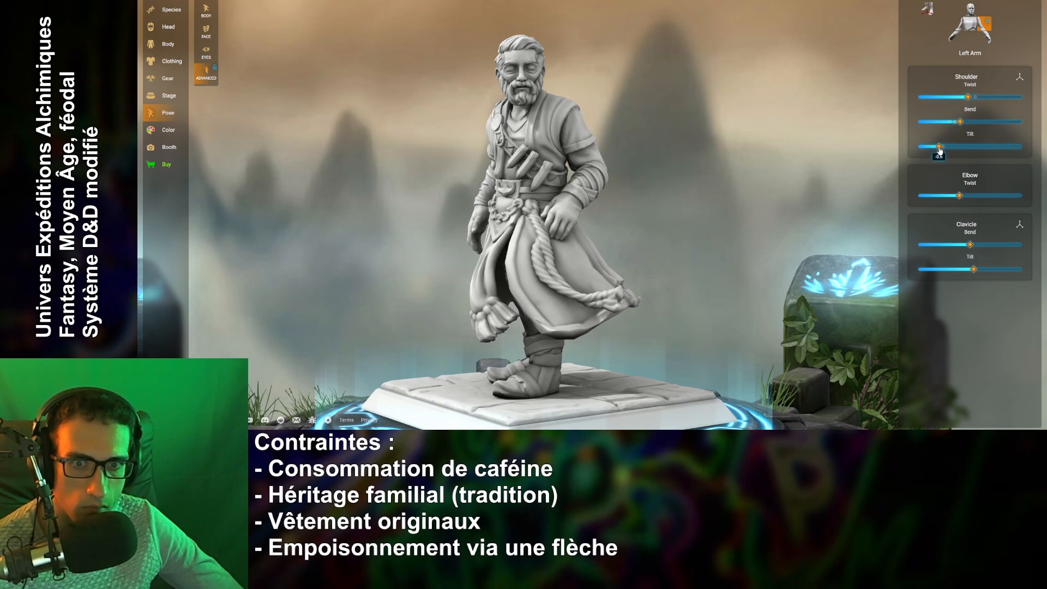
Set the left clavicle bend to -0.17 and raise the left elbow twist so the forearm hangs down beside the robe.
mouse_move(958, 197)
mouse_down()
mouse_move(931, 196)
mouse_move(948, 194)
mouse_up()
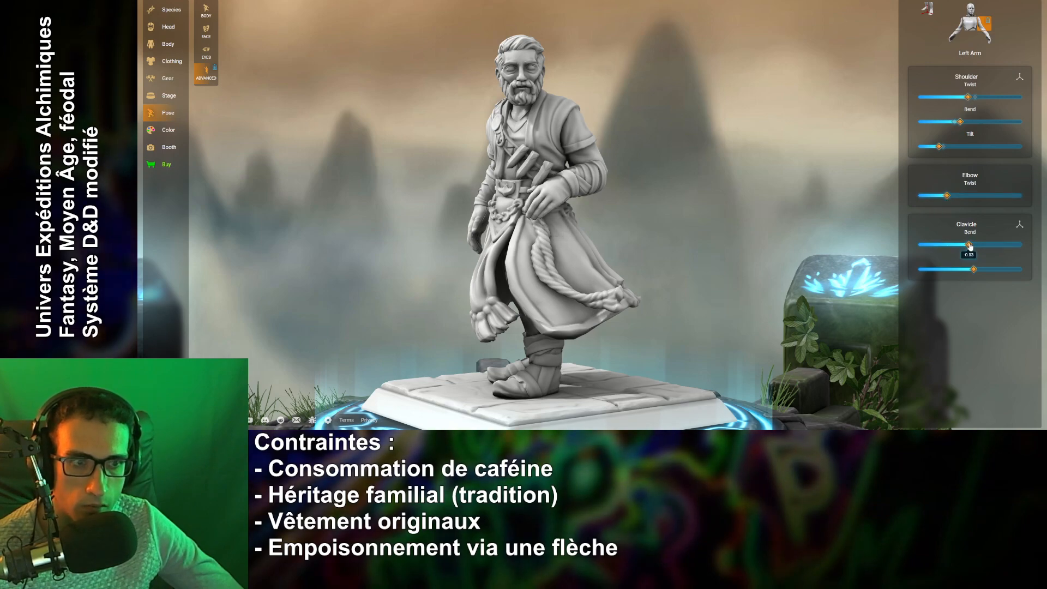
mouse_move(970, 245)
mouse_down()
mouse_move(950, 243)
mouse_move(990, 242)
mouse_move(962, 238)
mouse_up()
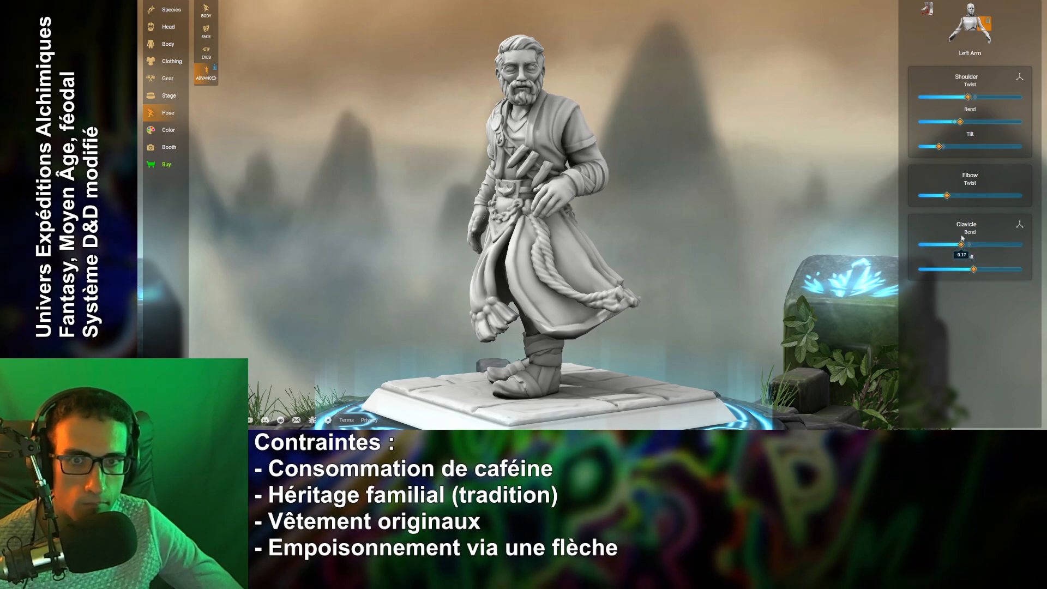
drag(947, 195, 983, 206)
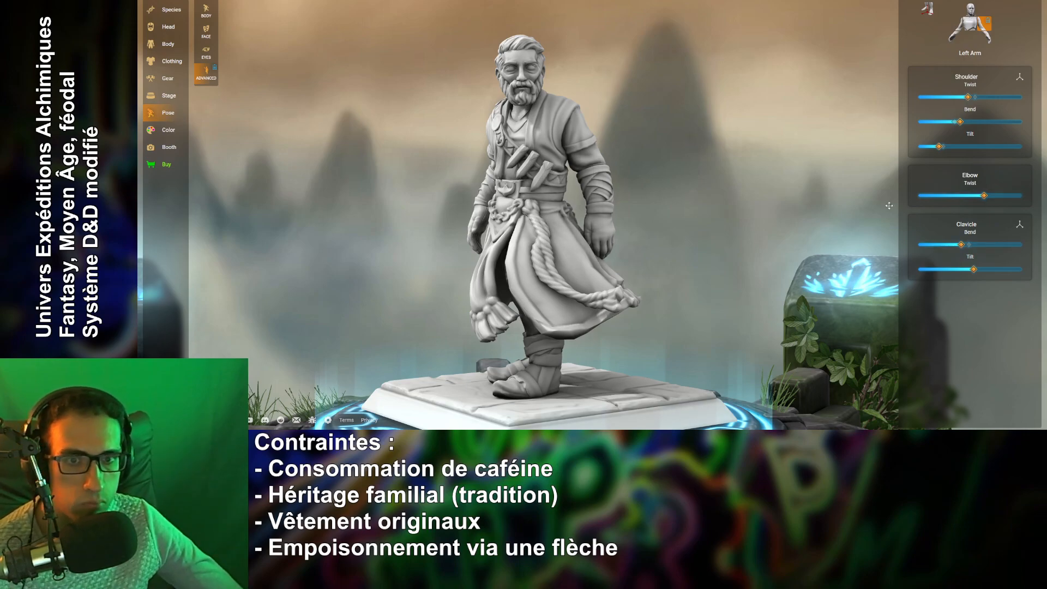
drag(764, 190, 745, 201)
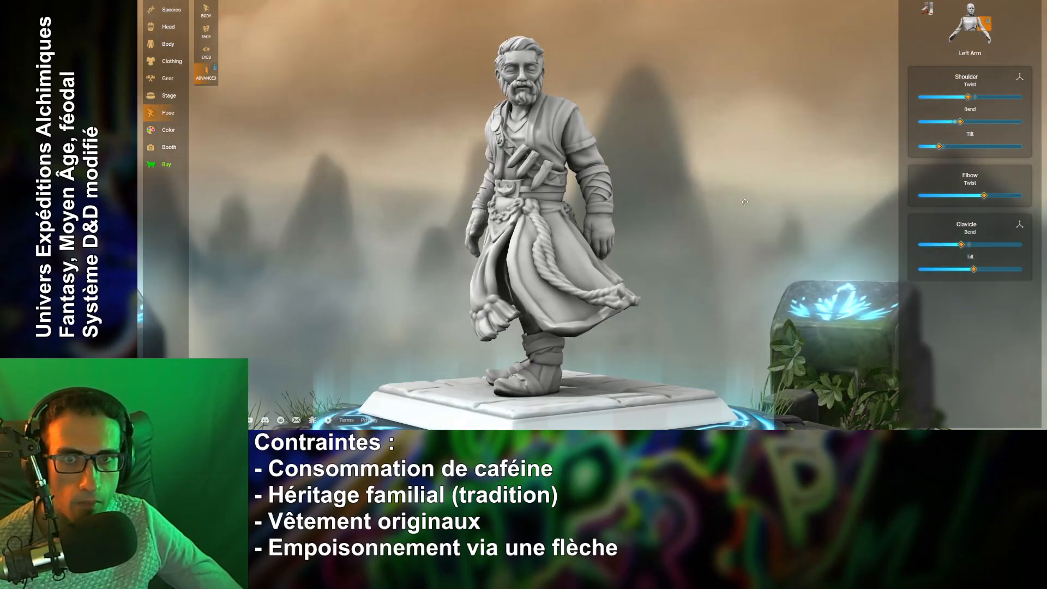
Set the Smile amount of the figure's facial expression to its maximum.
click(205, 36)
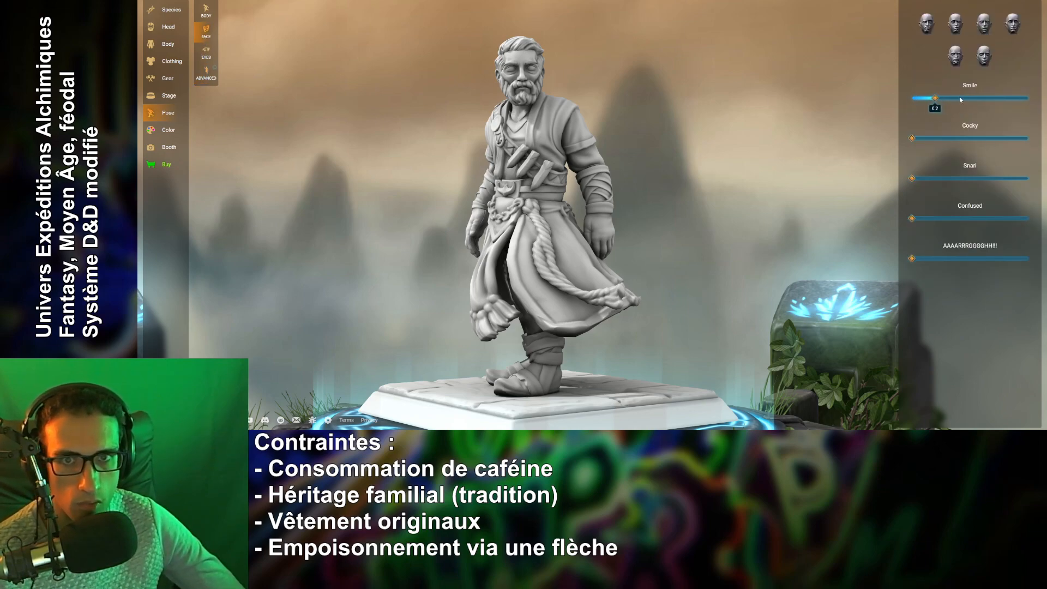
drag(960, 99, 1029, 98)
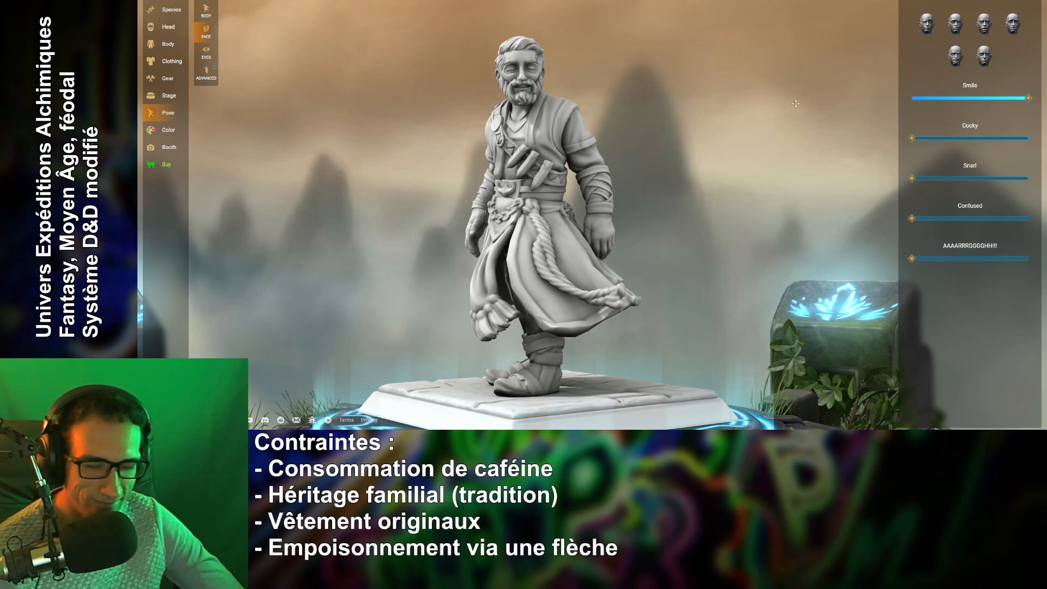
Try a purely cocky facial expression on the figure by setting Cocky to its maximum and Smile to zero.
scroll(682, 192, up, 5)
scroll(682, 192, up, 5)
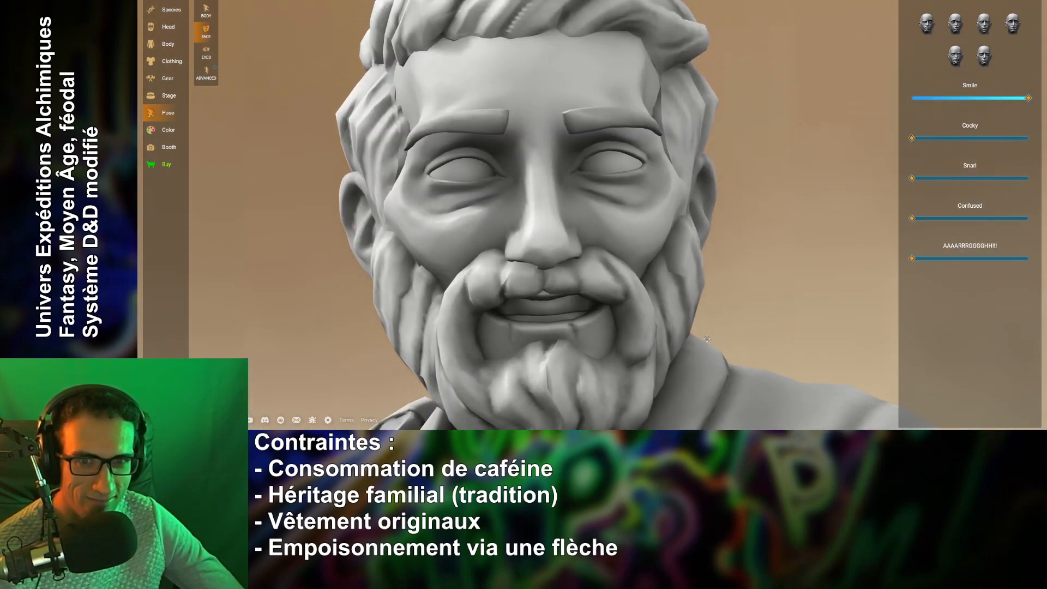
scroll(713, 324, down, 4)
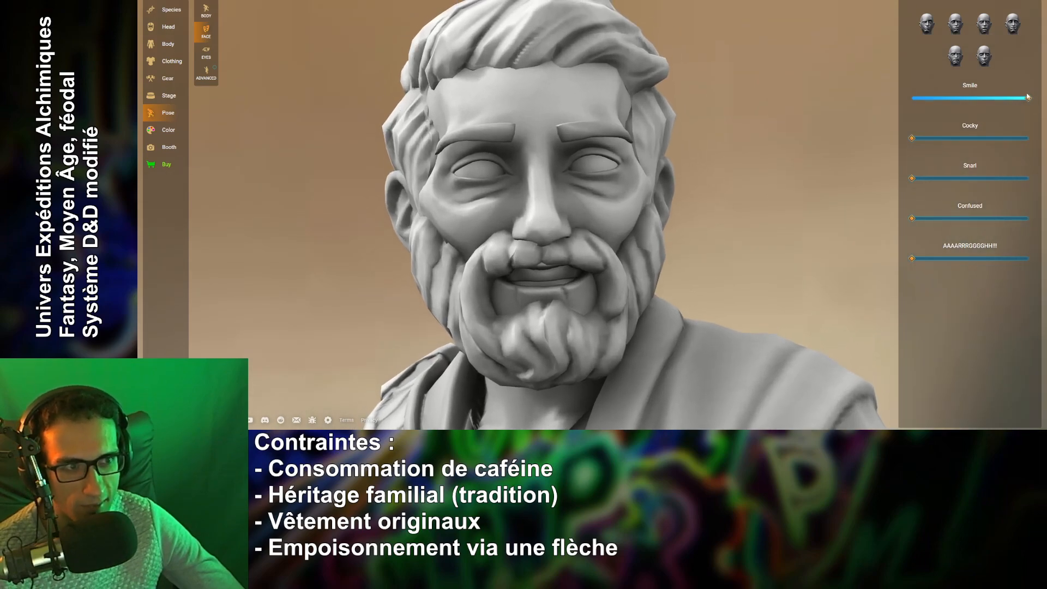
mouse_move(1028, 97)
mouse_down()
mouse_move(927, 98)
mouse_move(1028, 98)
mouse_up()
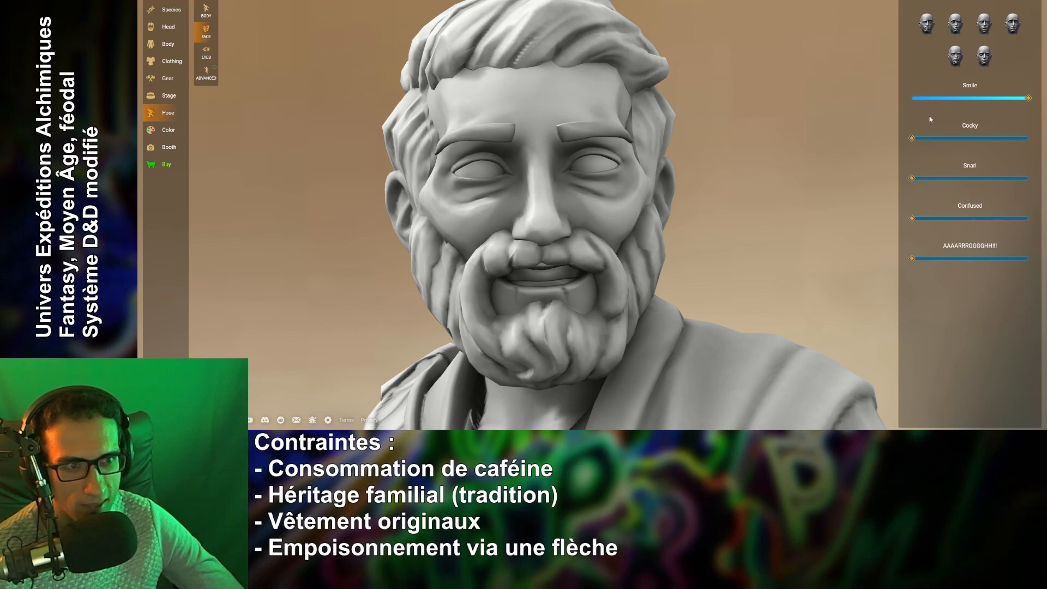
drag(912, 138, 1028, 139)
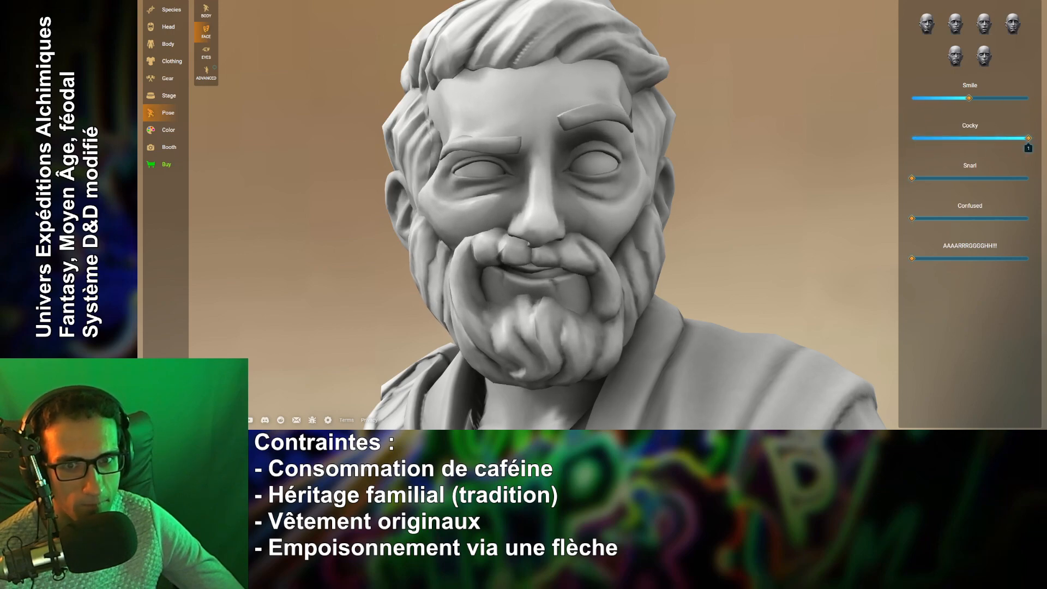
drag(968, 98, 912, 98)
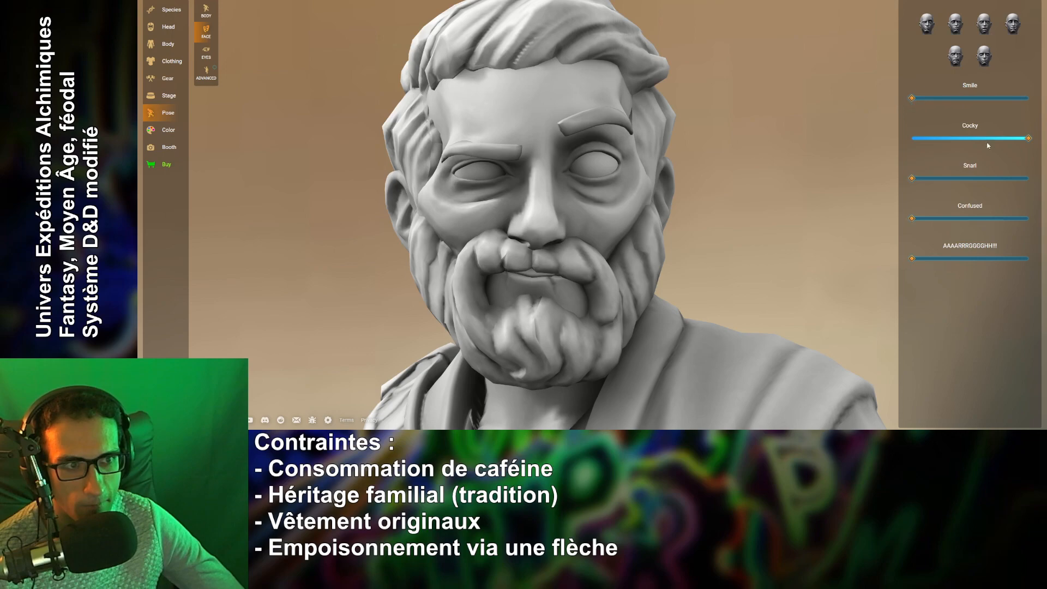
mouse_move(1028, 139)
mouse_down()
mouse_move(895, 138)
mouse_move(1029, 138)
mouse_up()
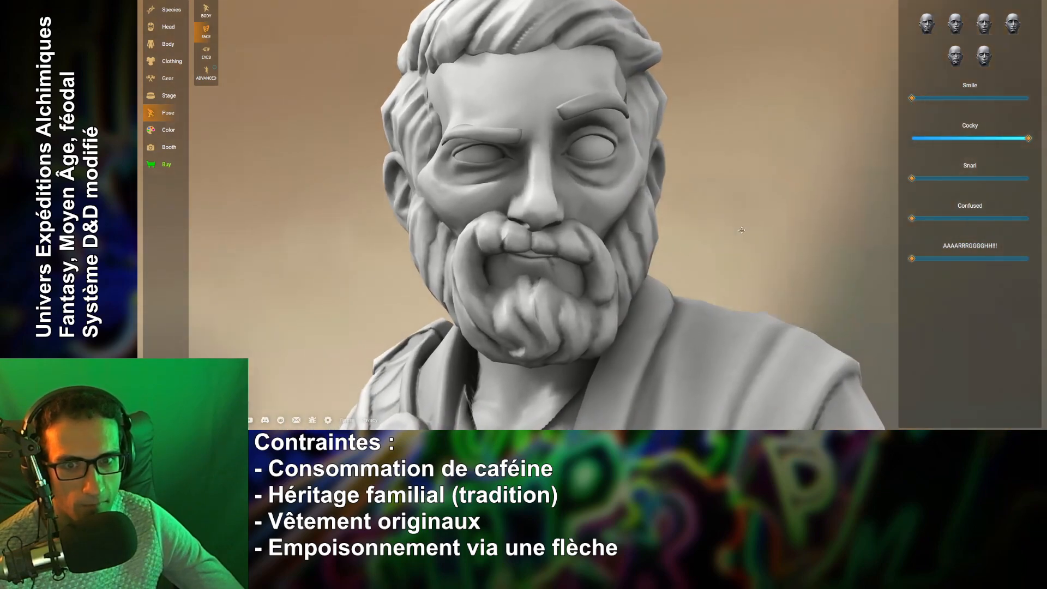
Reset Cocky to zero and try out the Confused, Snarl and AAAARRRGGGGHH!!! expression amounts.
drag(1029, 139, 846, 162)
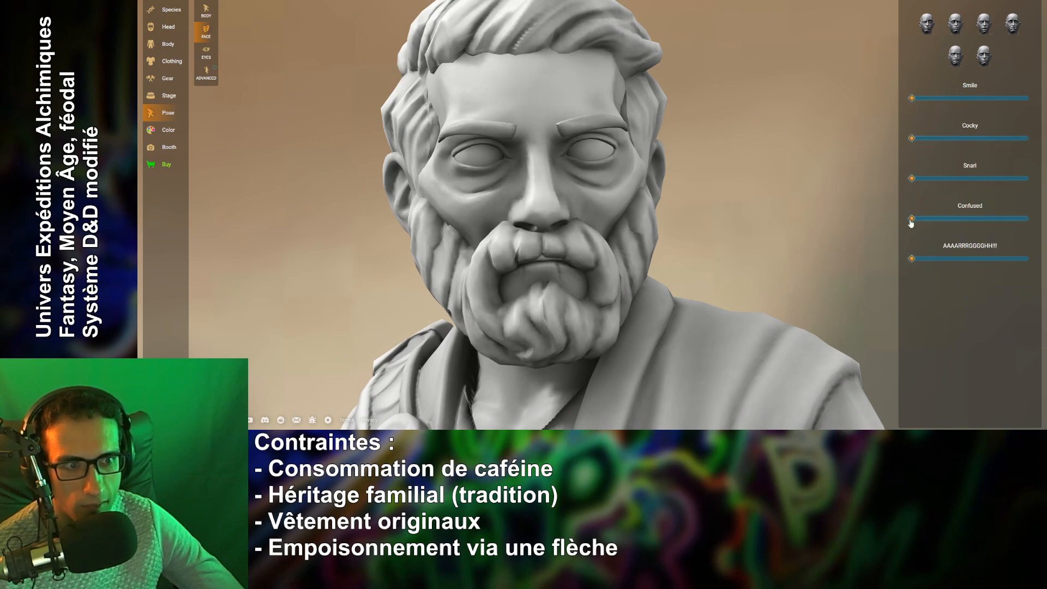
mouse_move(911, 219)
mouse_down()
mouse_move(1031, 220)
mouse_move(909, 220)
mouse_up()
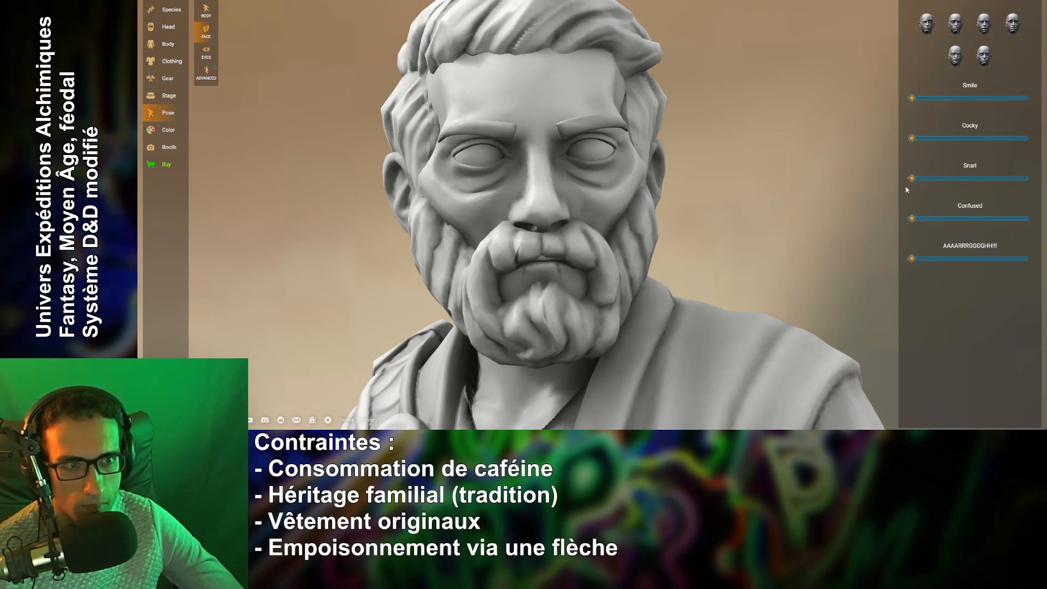
drag(912, 179, 911, 261)
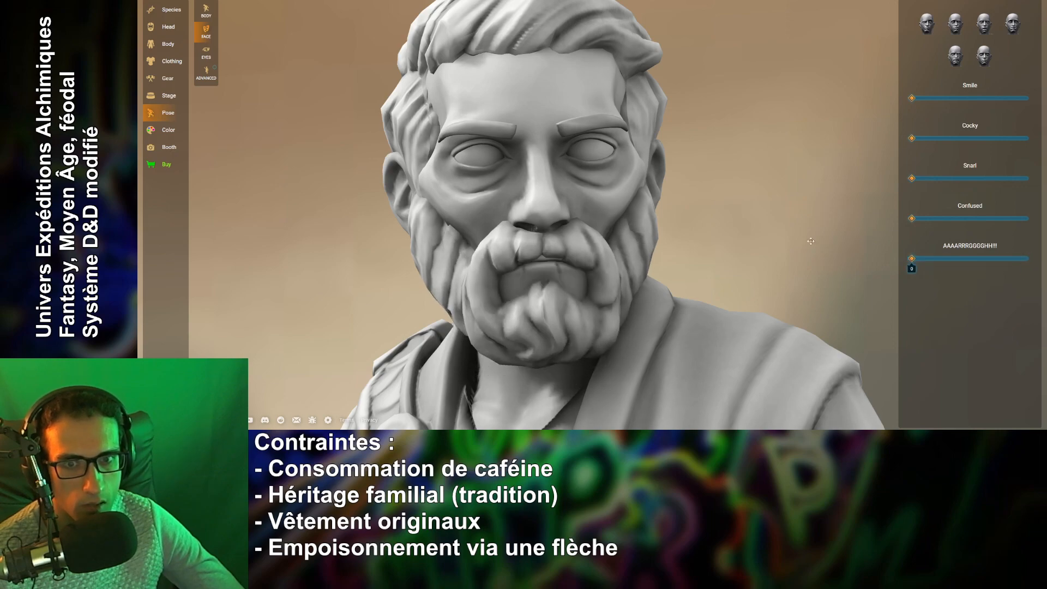
Blend the facial expression from Smile at about two thirds and Cocky at slightly more than half, and check it on the whole figure.
mouse_move(912, 99)
mouse_down()
mouse_move(1028, 99)
mouse_move(914, 99)
mouse_up()
drag(914, 141, 977, 140)
drag(915, 98, 988, 102)
scroll(751, 210, down, 5)
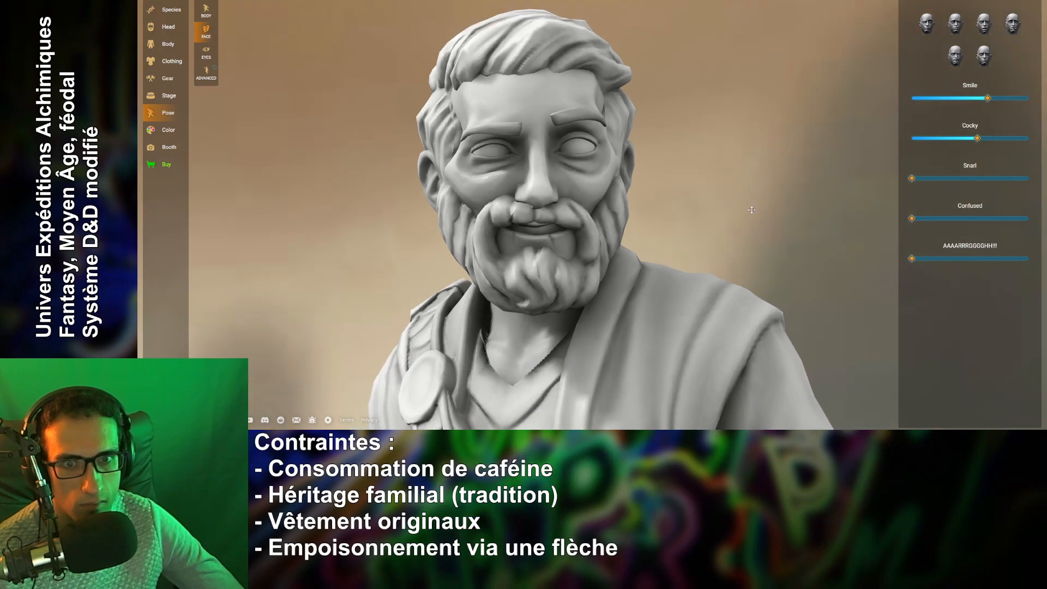
scroll(708, 190, down, 5)
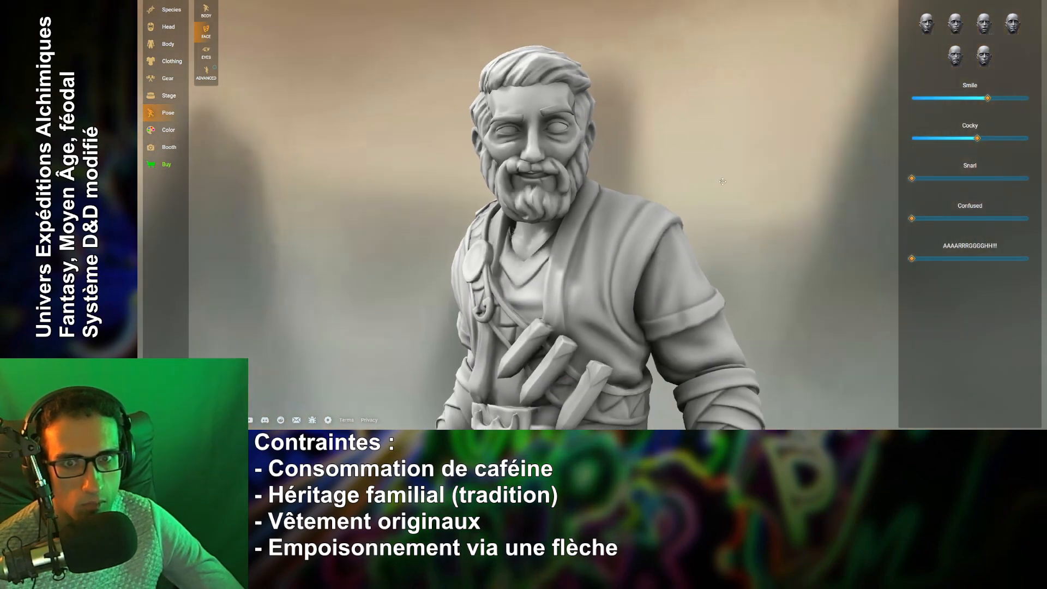
scroll(724, 161, down, 2)
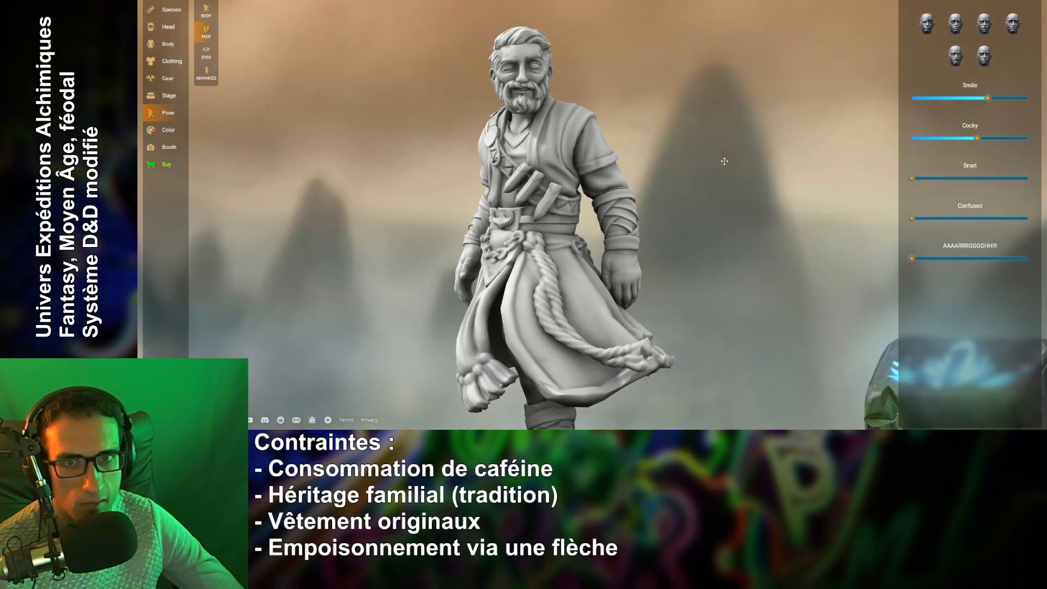
scroll(724, 157, up, 8)
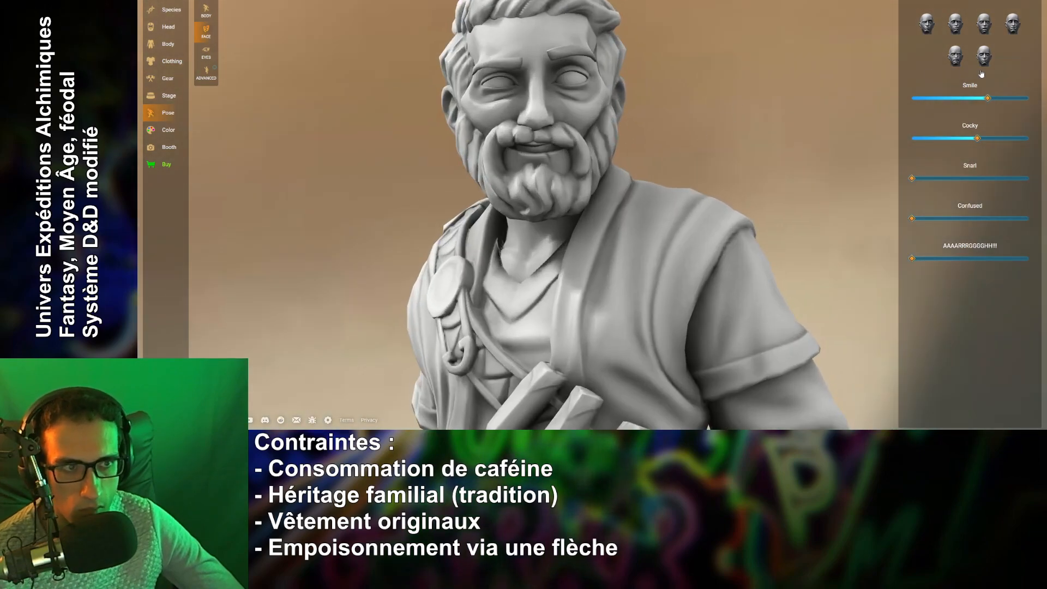
Fine-tune the expression blend to about 70% Smile and slightly less than 60% Cocky.
drag(973, 140, 1000, 142)
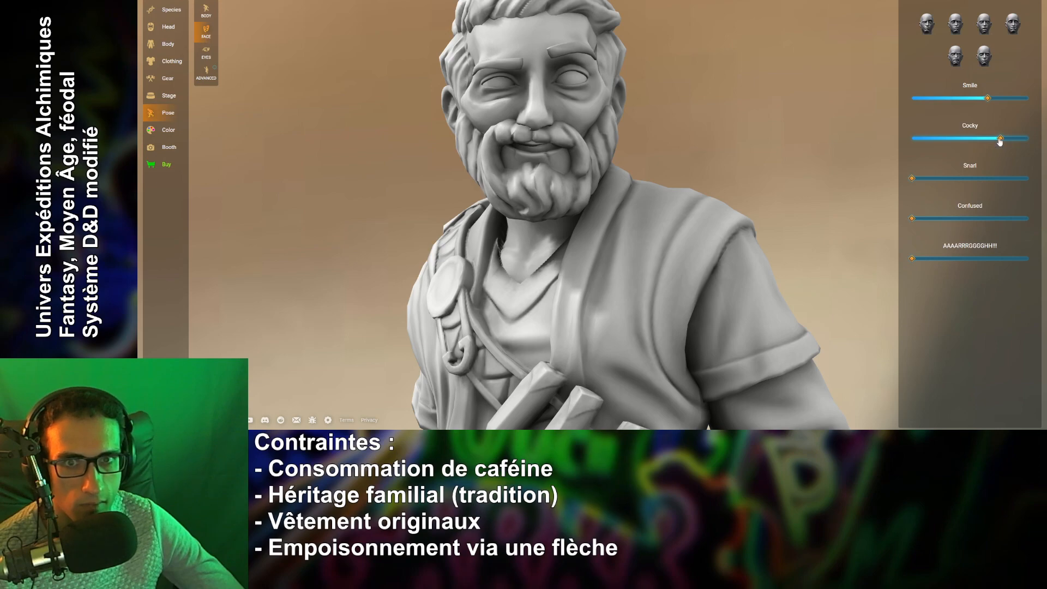
drag(999, 140, 954, 139)
drag(987, 99, 1013, 99)
drag(957, 139, 960, 139)
drag(1014, 98, 993, 99)
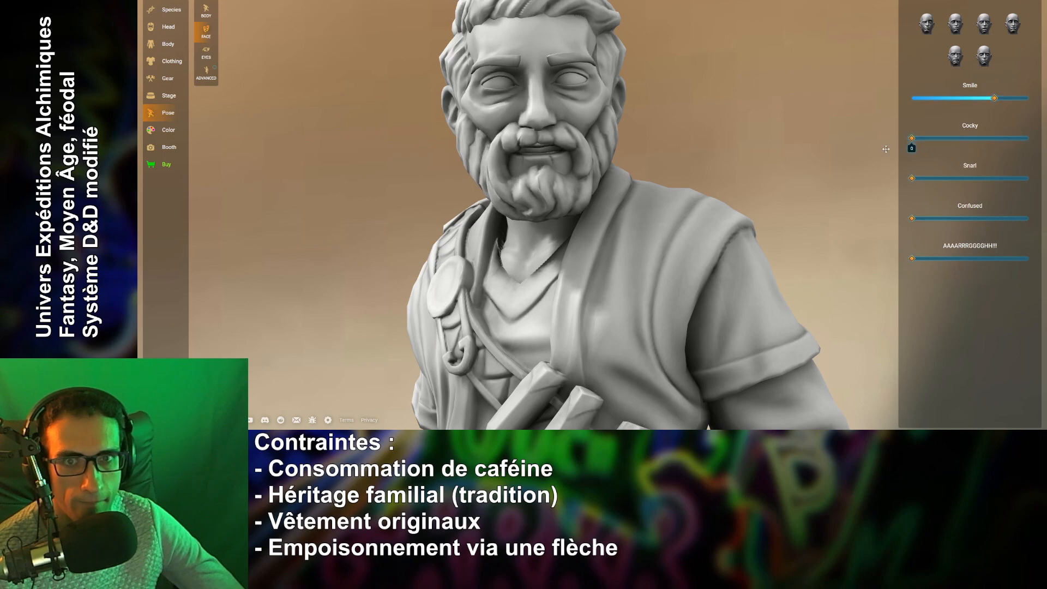
mouse_move(961, 139)
mouse_down()
mouse_move(996, 143)
mouse_move(912, 148)
mouse_move(980, 143)
mouse_up()
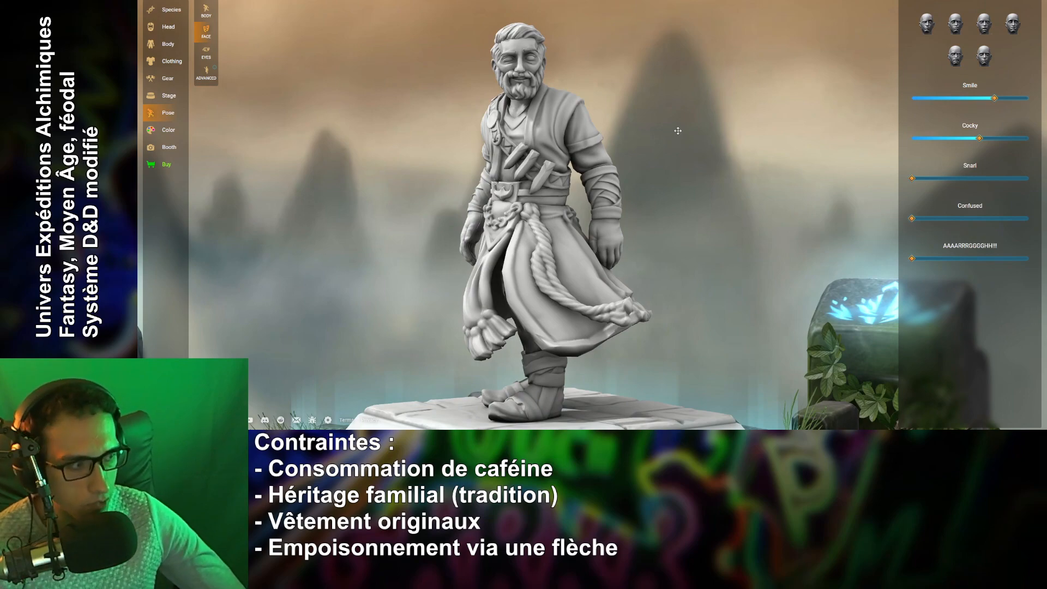
Open the figure's body color options and compare them with the existing characters' portraits on the virtual tabletop page.
click(164, 130)
key(ctrl+Tab)
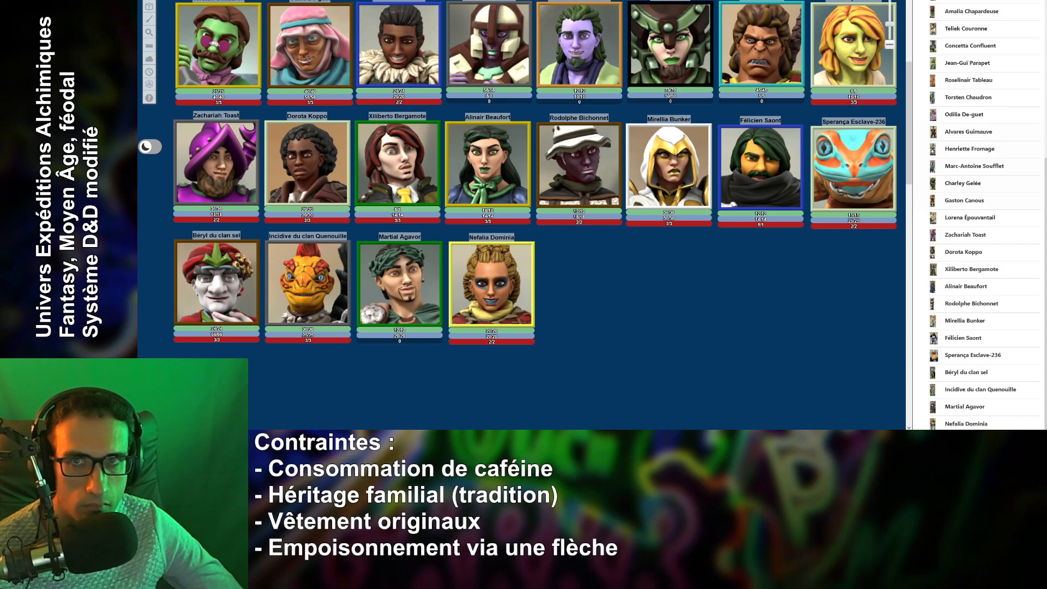
key(ctrl+shift+Tab)
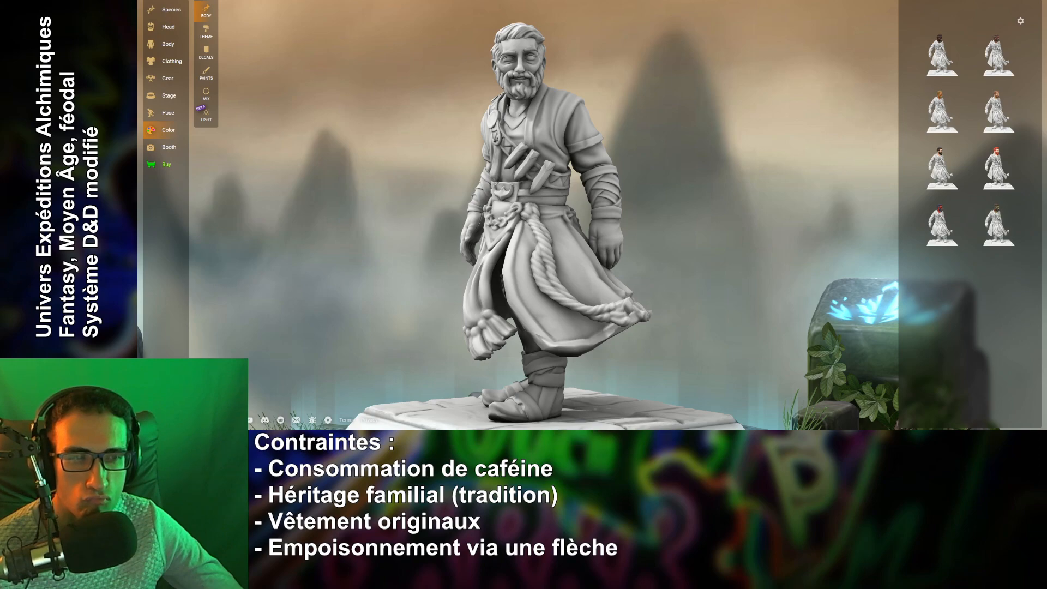
key(ctrl+Tab)
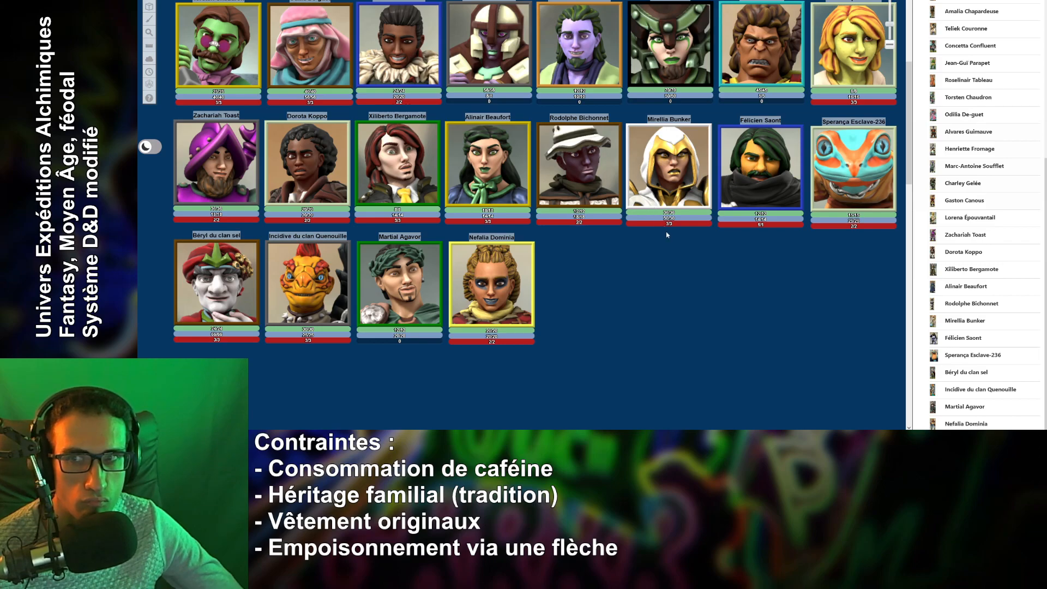
scroll(682, 284, up, 5)
scroll(682, 284, up, 1)
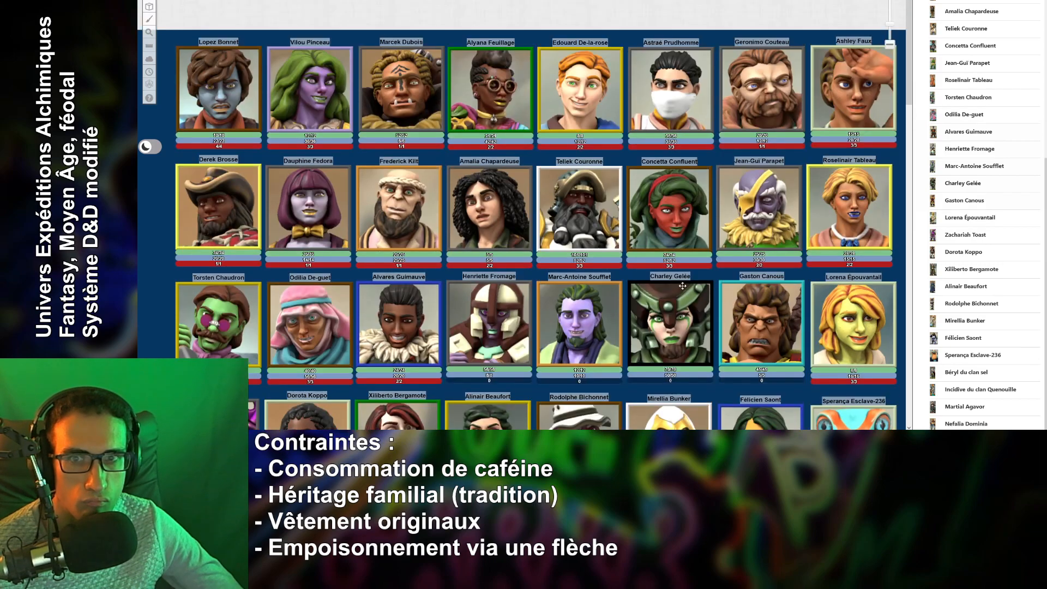
scroll(682, 285, down, 6)
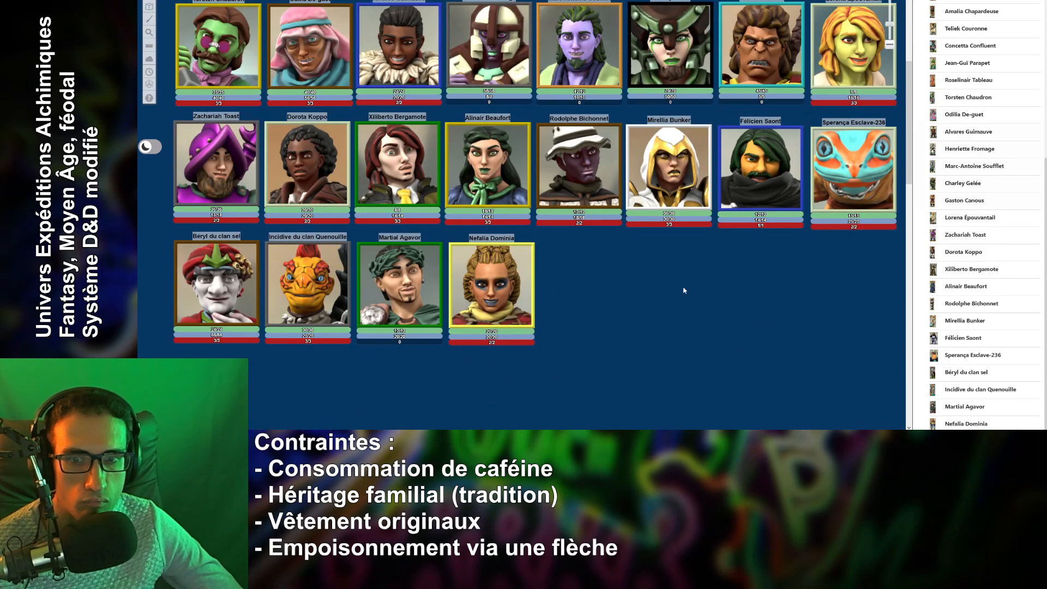
key(ctrl+Tab)
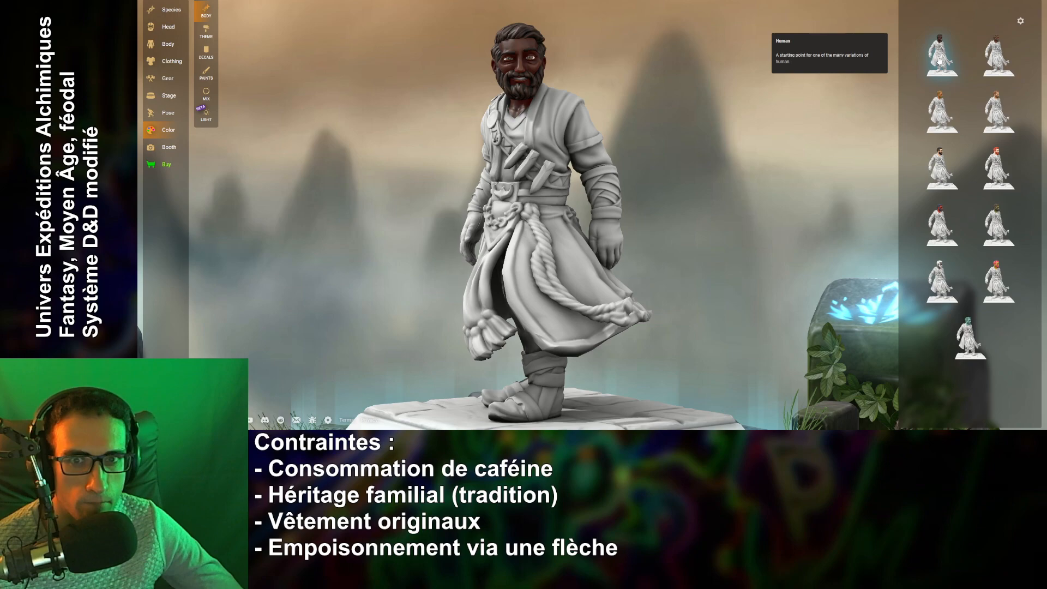
Switch back to the virtual tabletop's character roster and examine the portraits in the last two rows one by one.
key(ctrl+Tab)
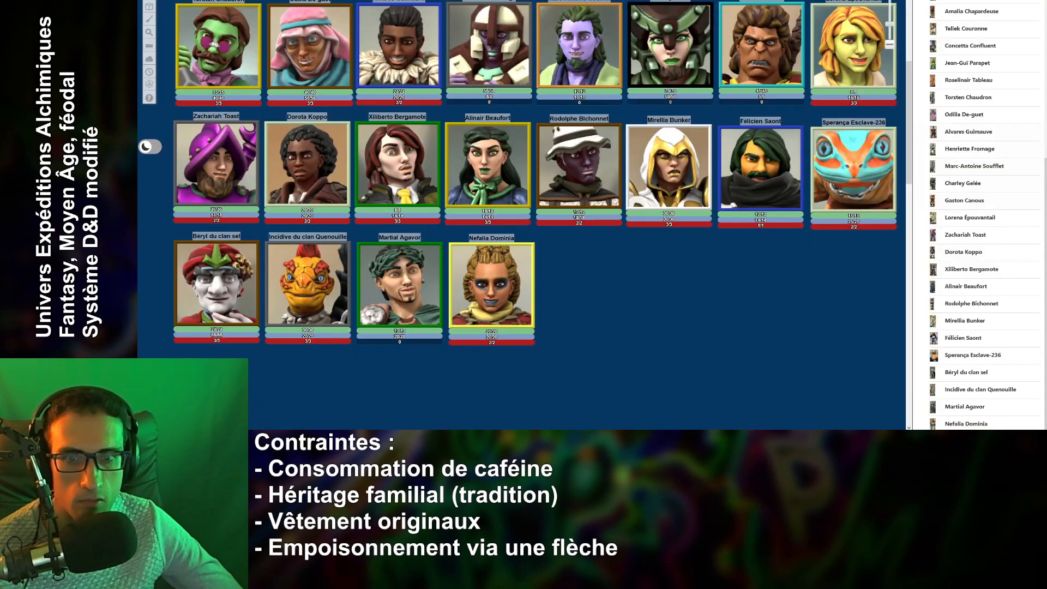
click(286, 165)
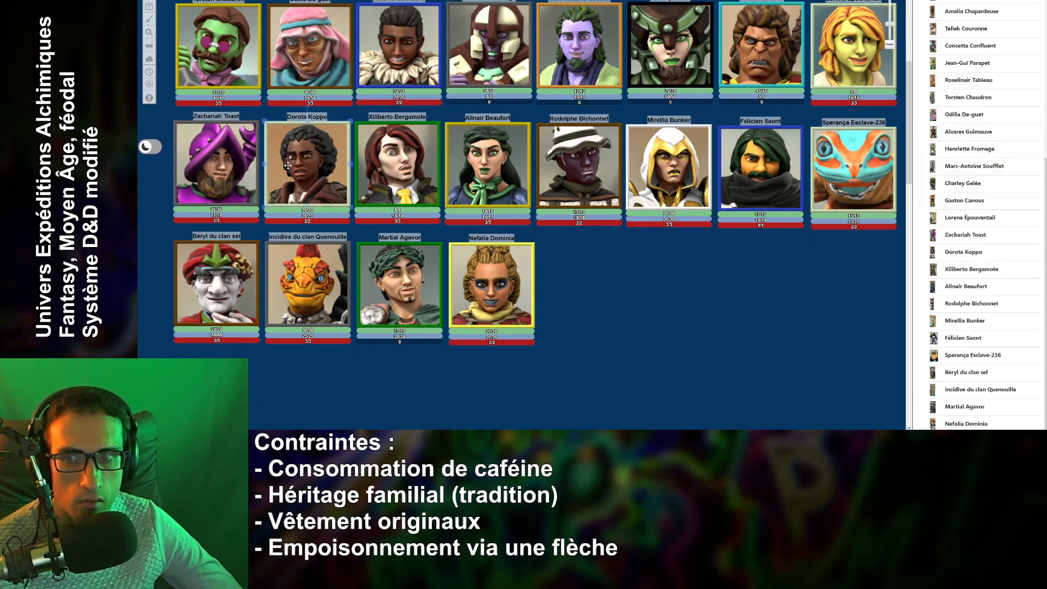
click(725, 300)
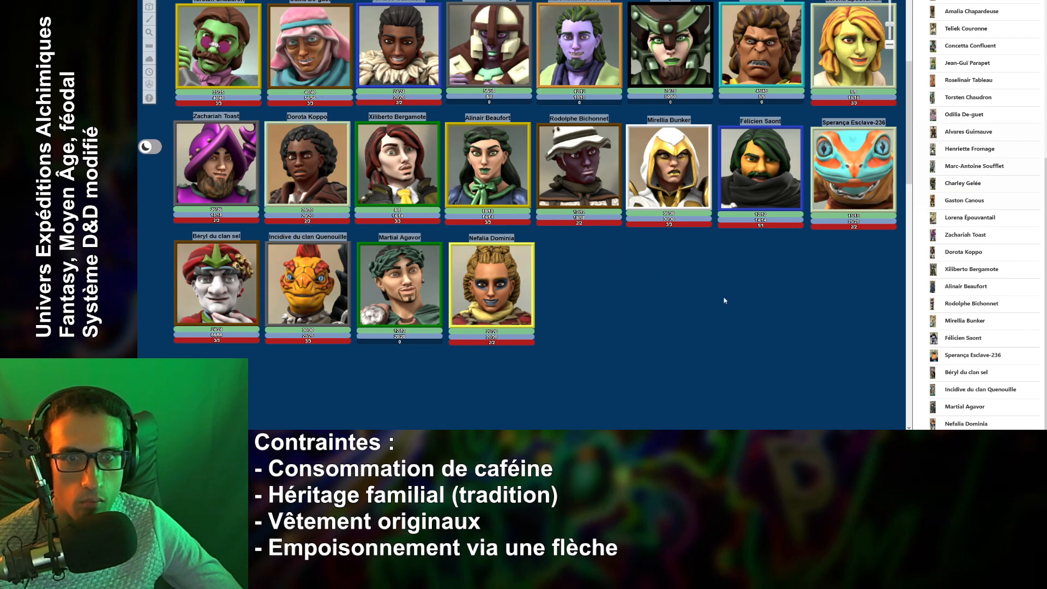
click(853, 169)
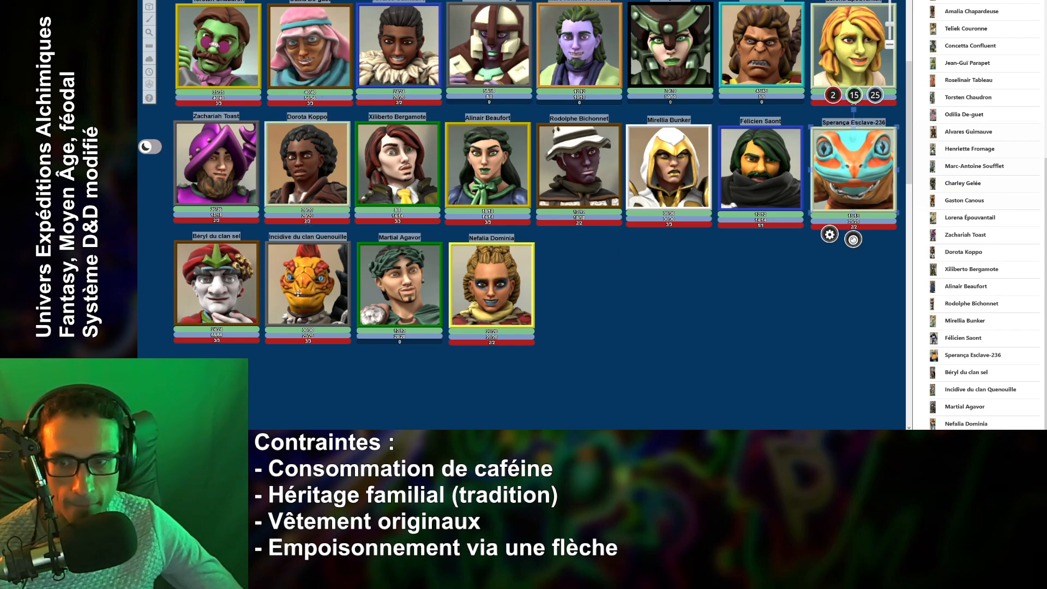
click(242, 292)
click(348, 291)
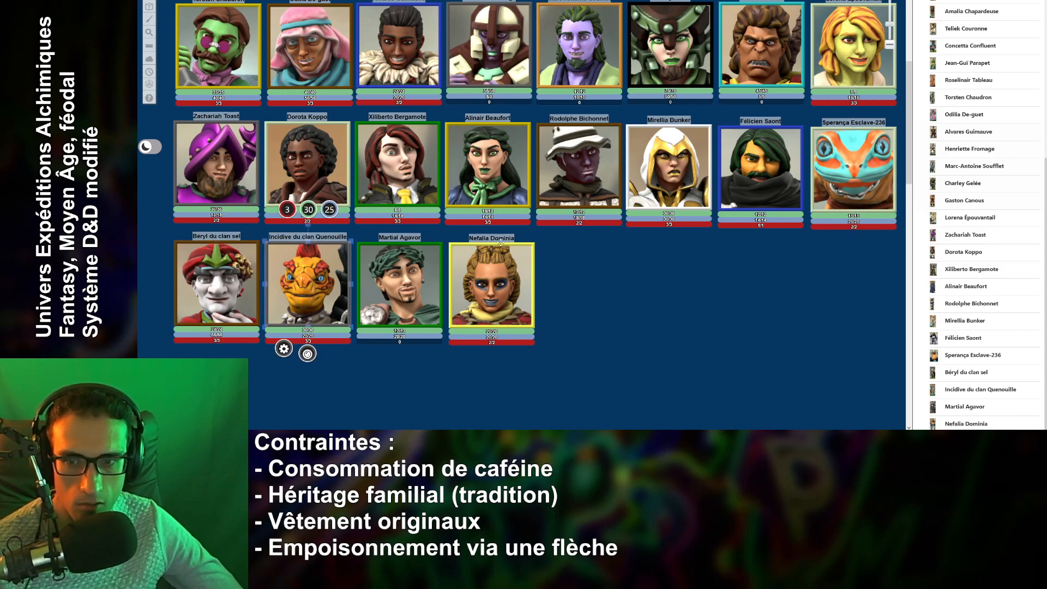
click(561, 178)
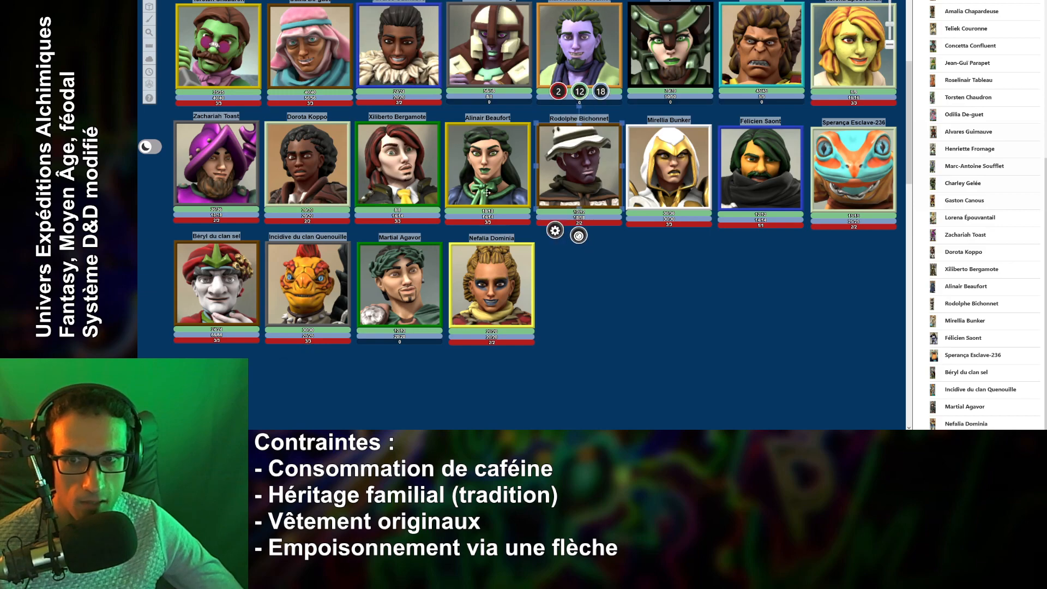
click(758, 173)
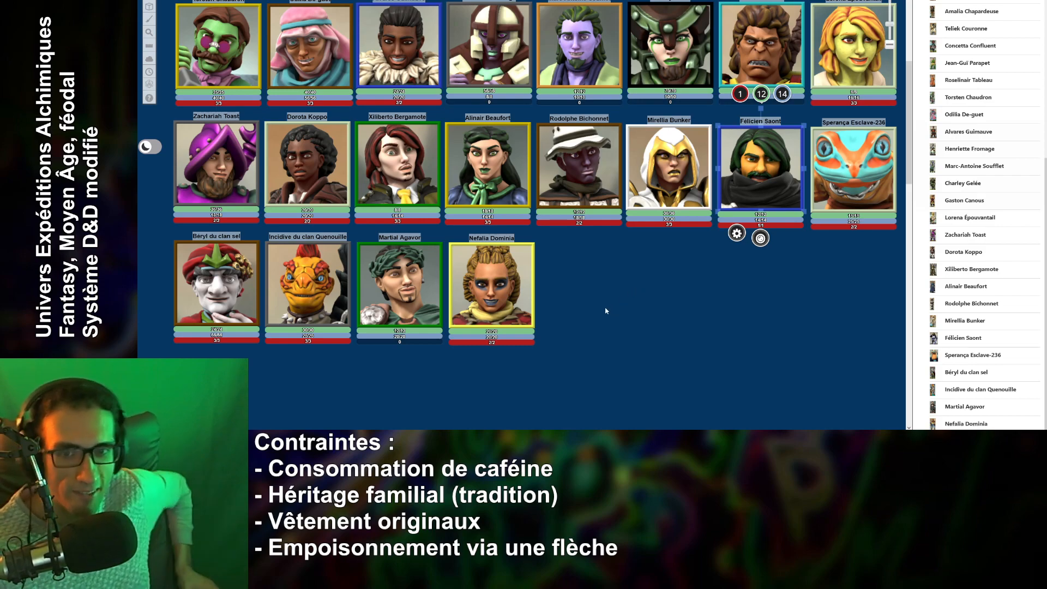
click(493, 279)
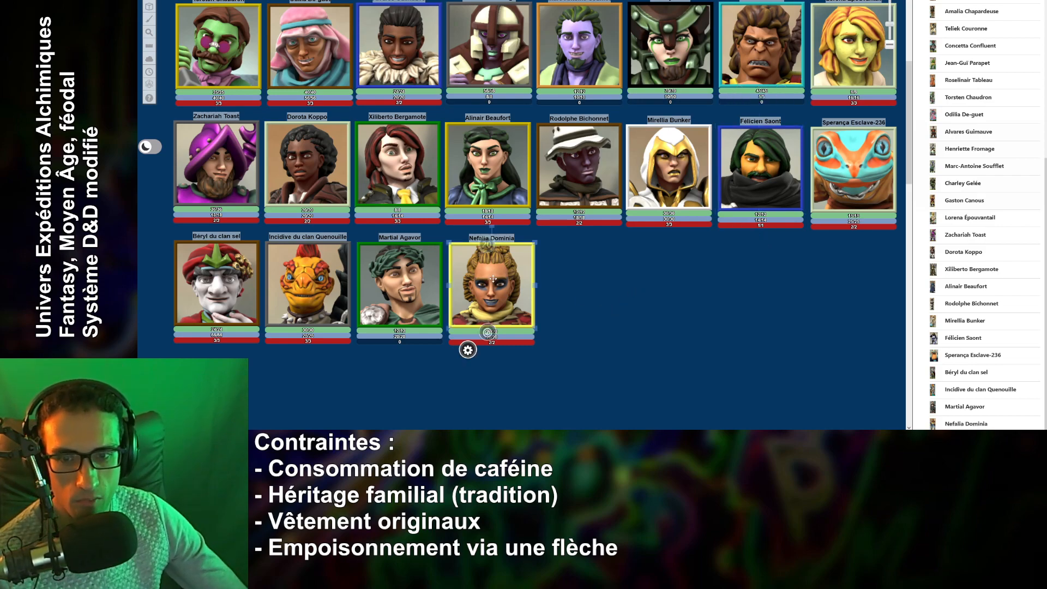
click(399, 283)
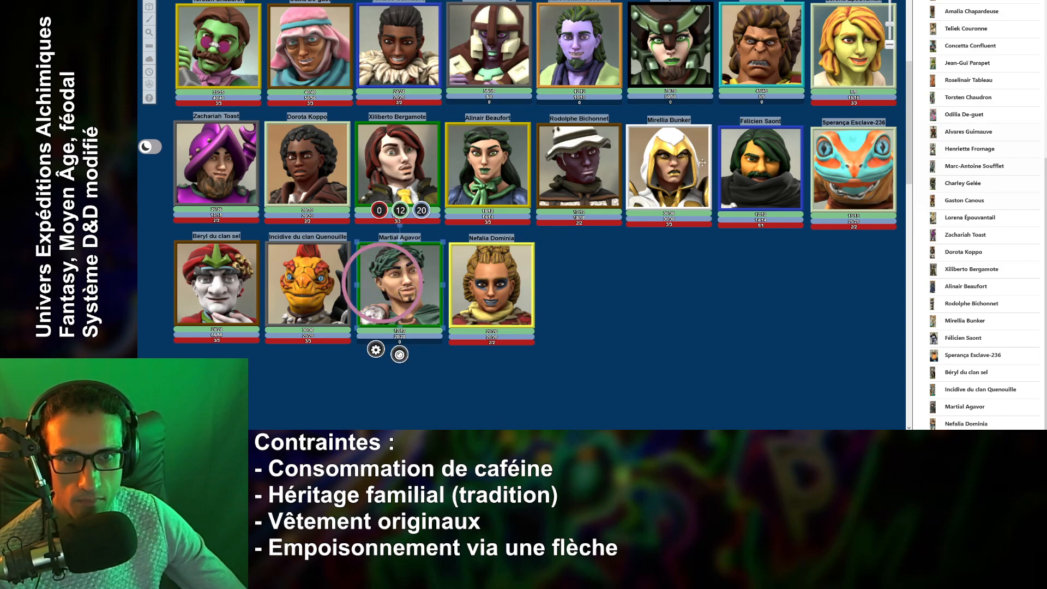
click(679, 164)
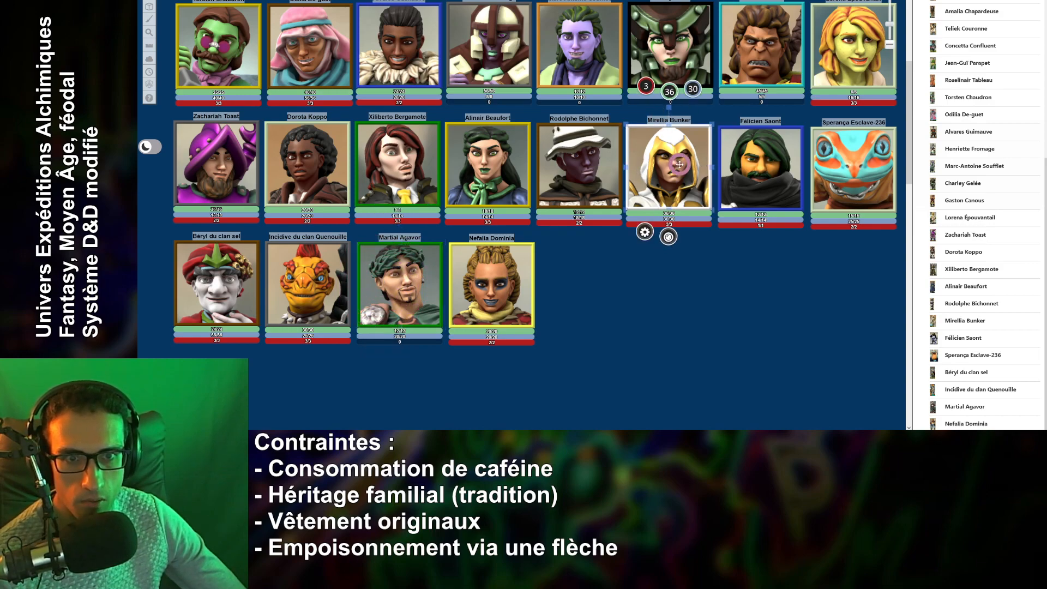
click(489, 175)
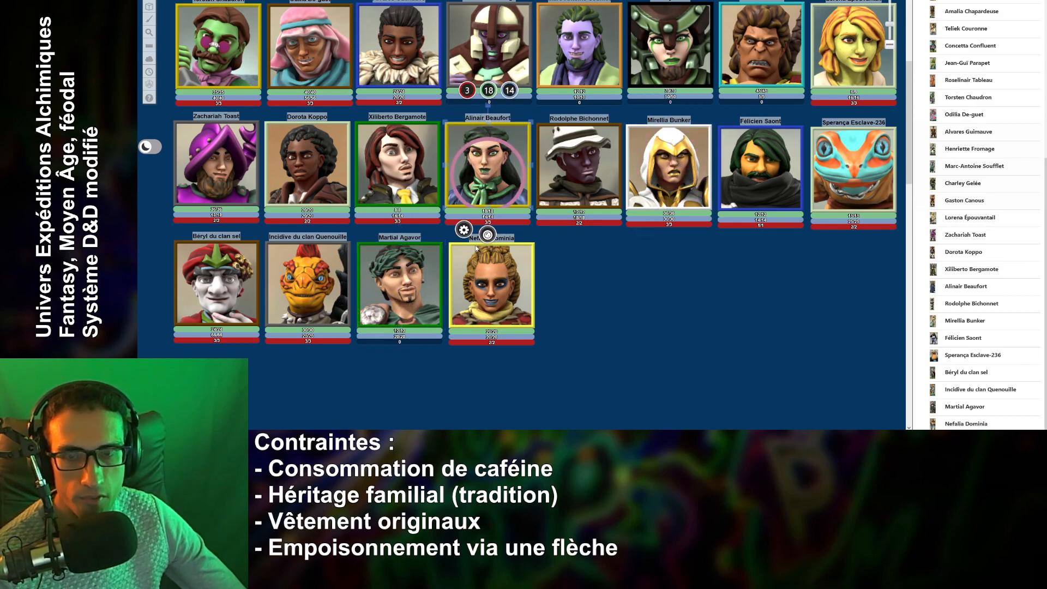
click(390, 289)
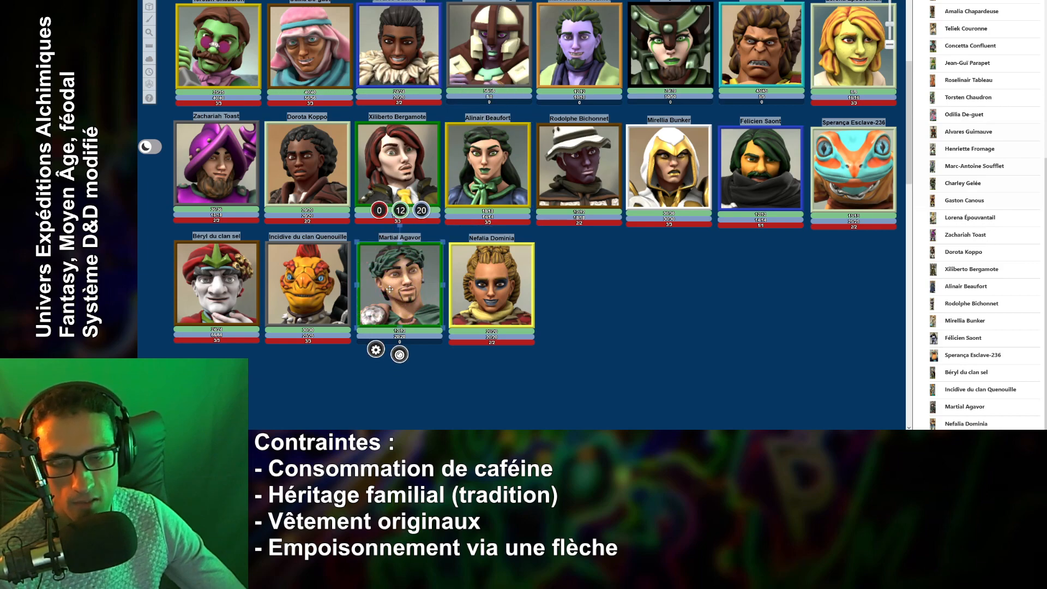
click(645, 284)
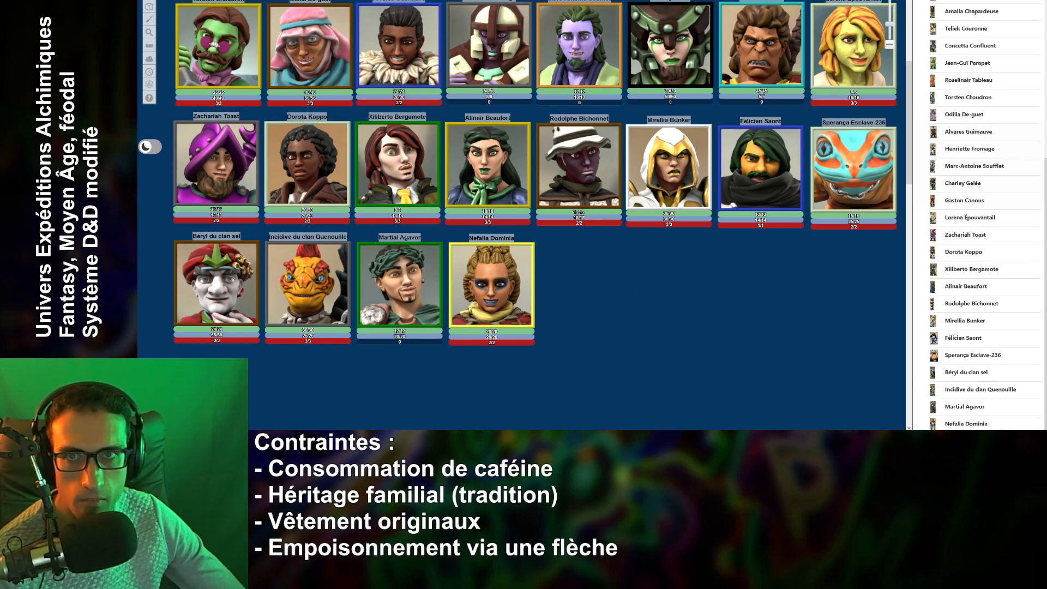
Switch back to the miniature and apply the human body color preset with very dark skin and dark hair, checking the face and torso.
click(546, 0)
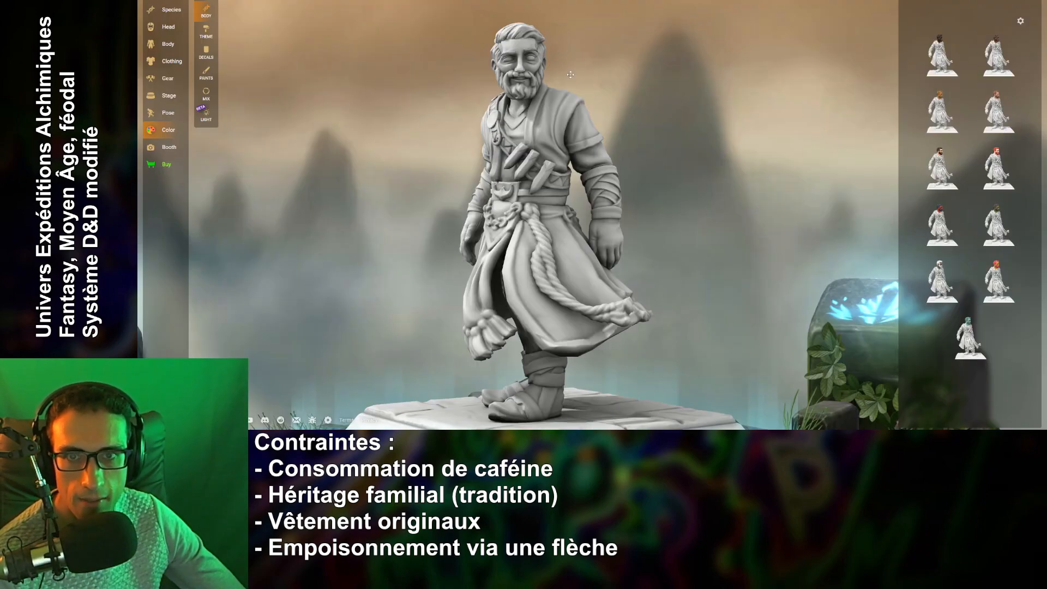
click(942, 53)
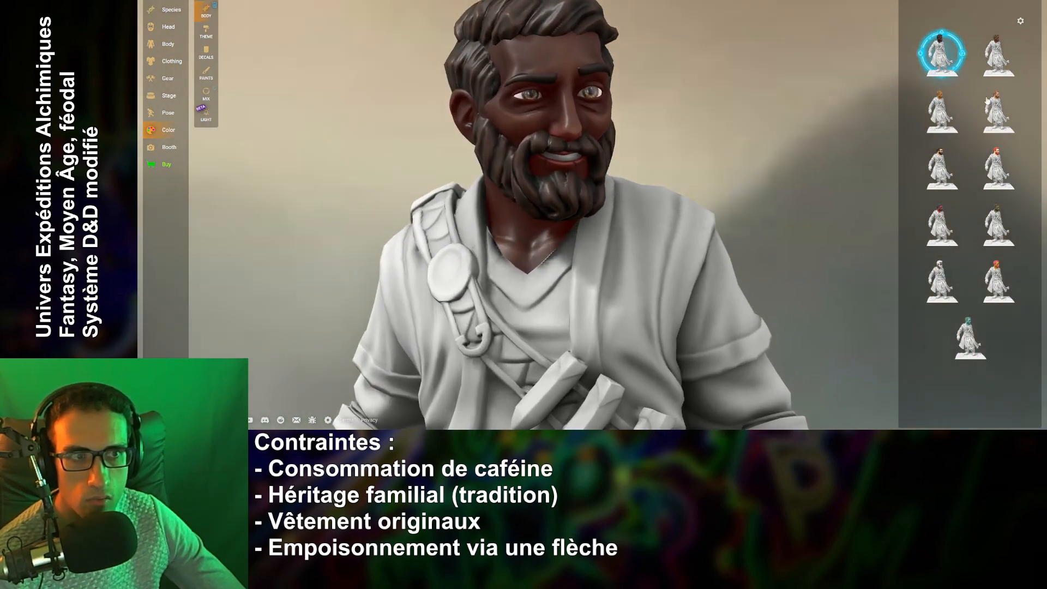
click(998, 54)
click(946, 55)
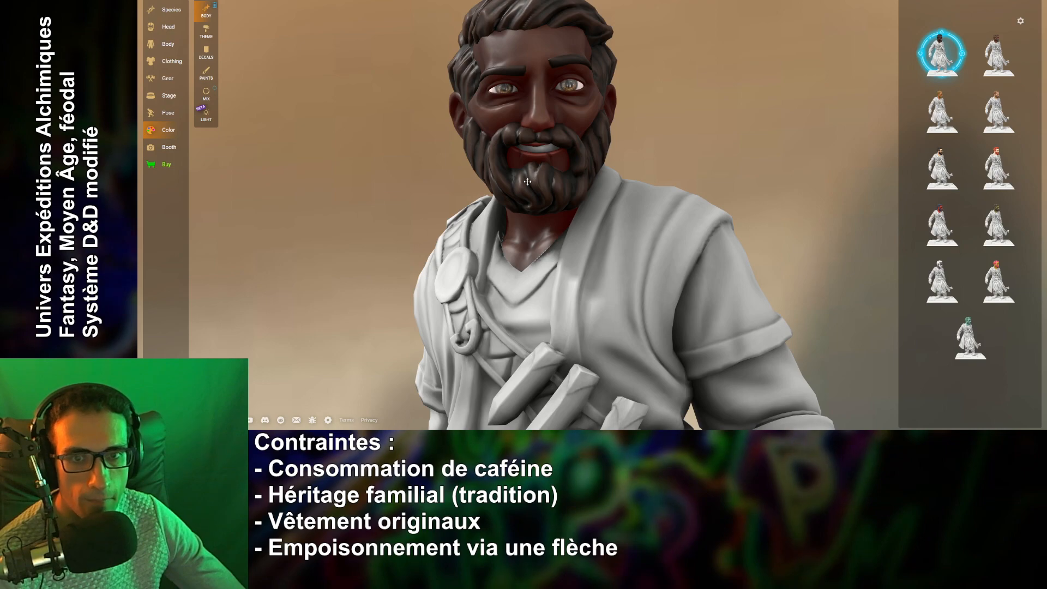
drag(528, 182, 705, 162)
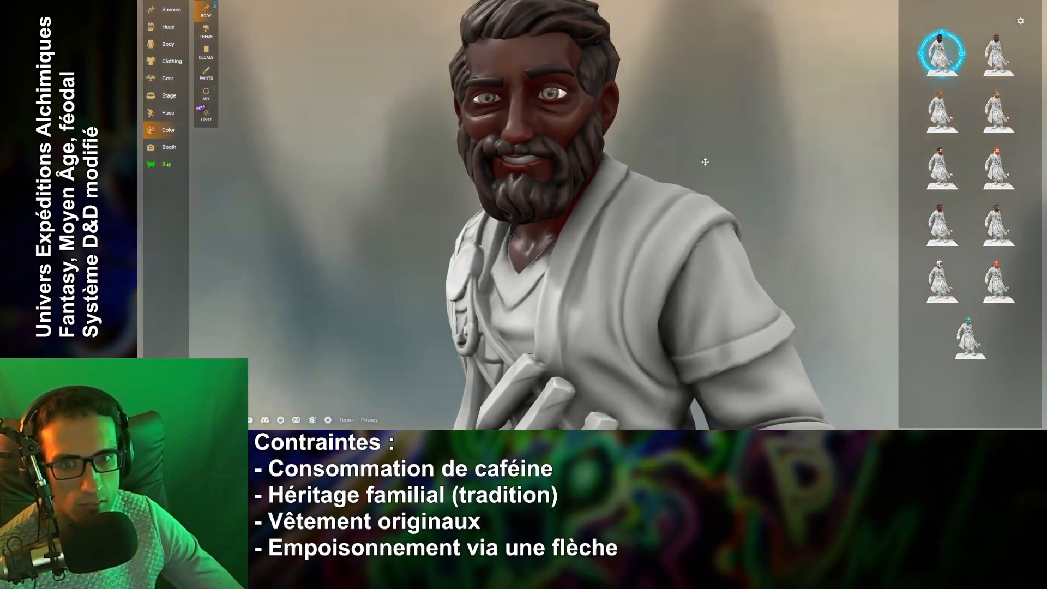
scroll(709, 161, down, 5)
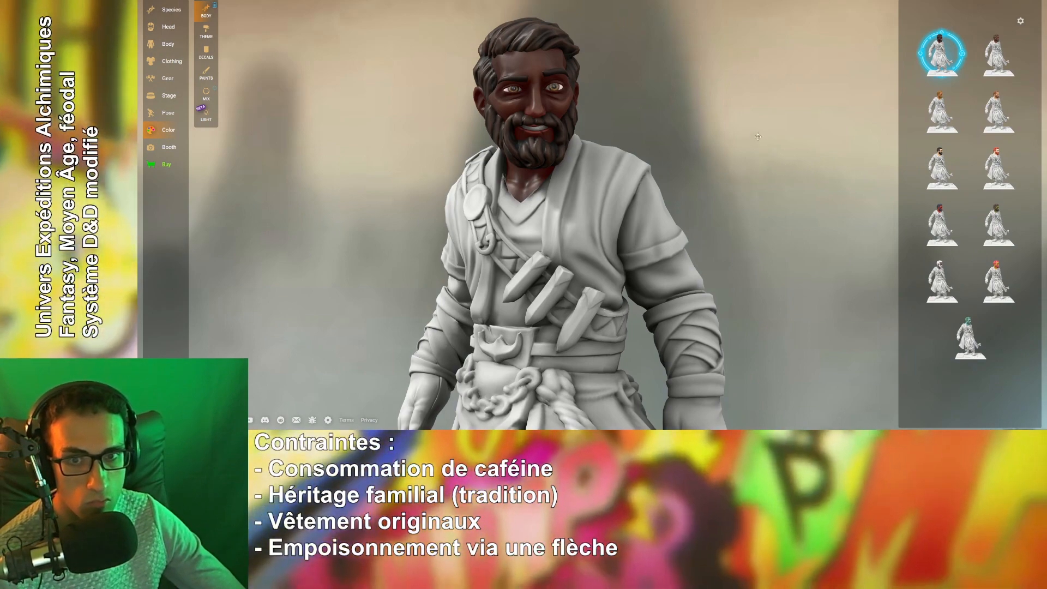
drag(756, 168, 722, 171)
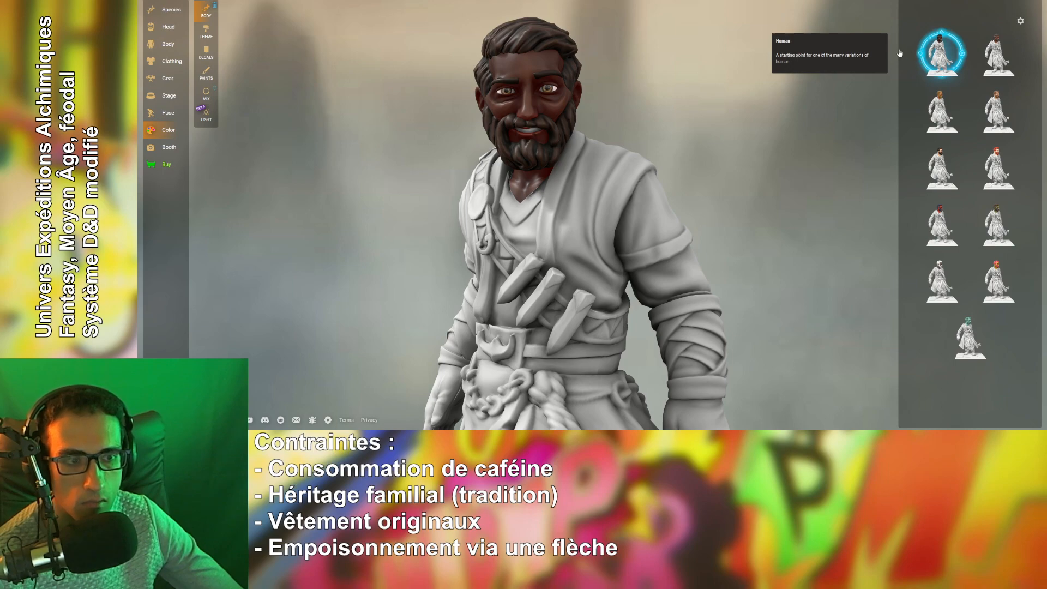
Open the full-figure color themes and examine the miniature's dark-skinned face and bare clothing up close.
click(208, 33)
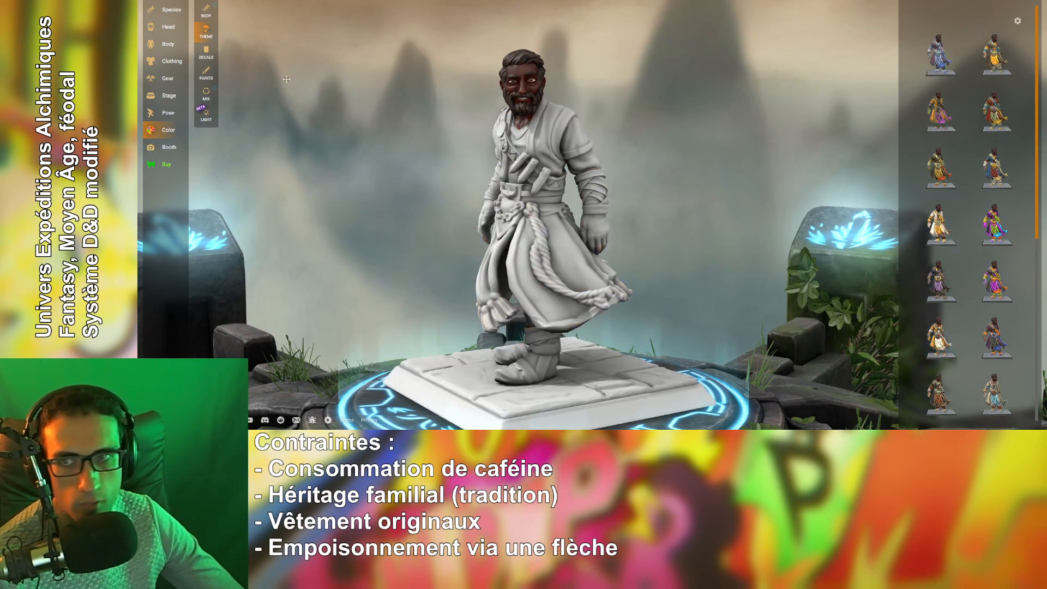
scroll(433, 131, up, 5)
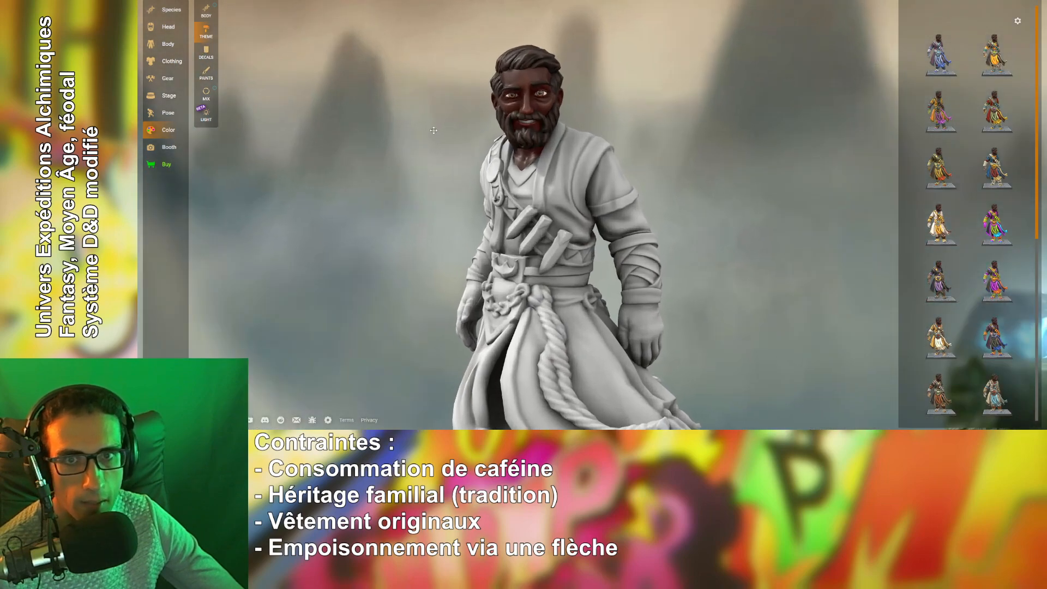
scroll(386, 139, up, 3)
right_drag(337, 132, 359, 143)
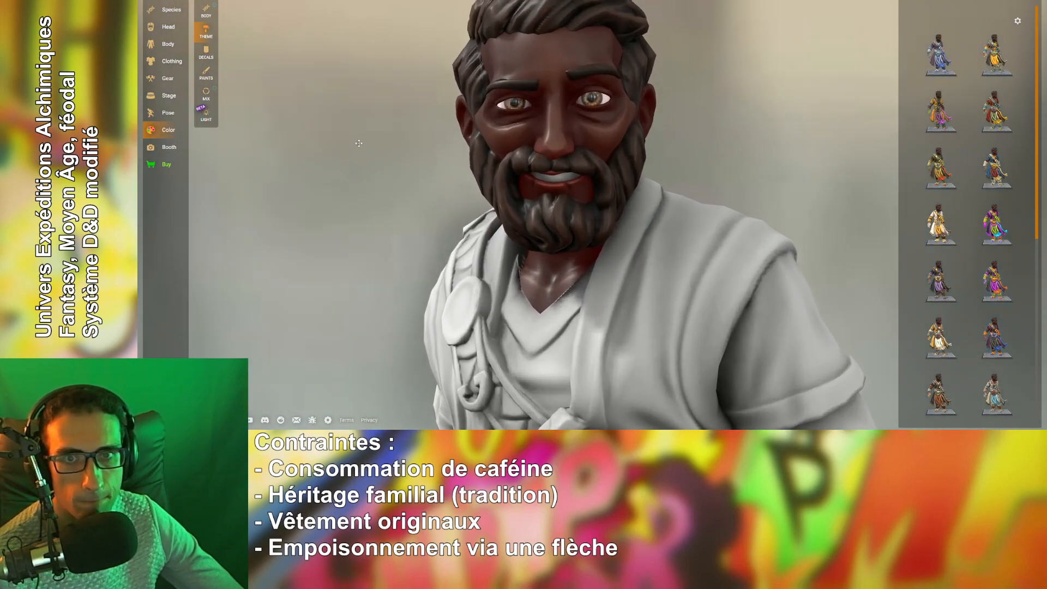
scroll(361, 144, down, 2)
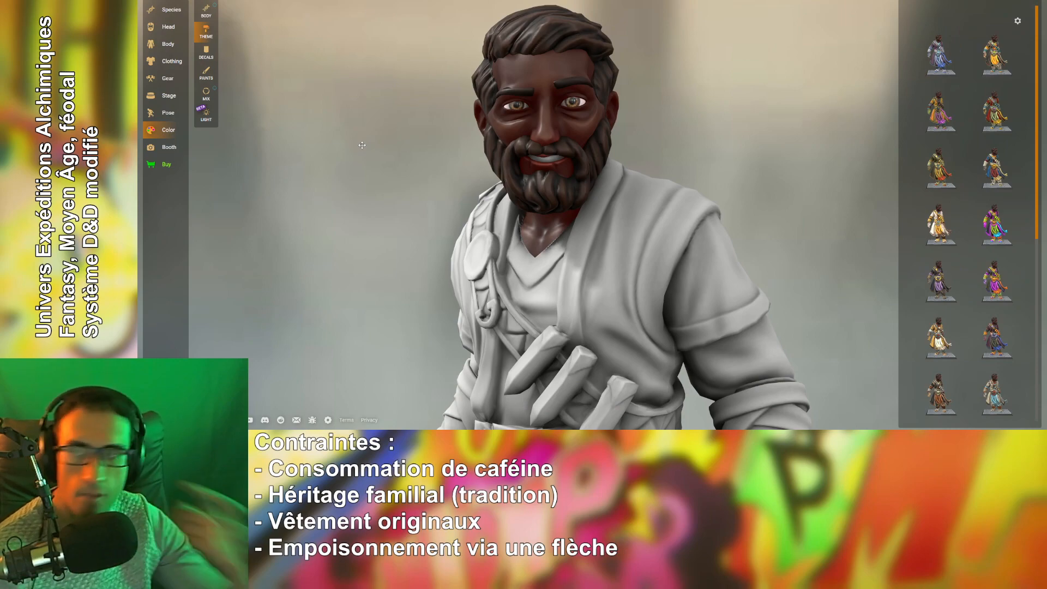
Try black natural wood and several polished wood paints on the beard, ending with the pale yellow polished one.
click(206, 73)
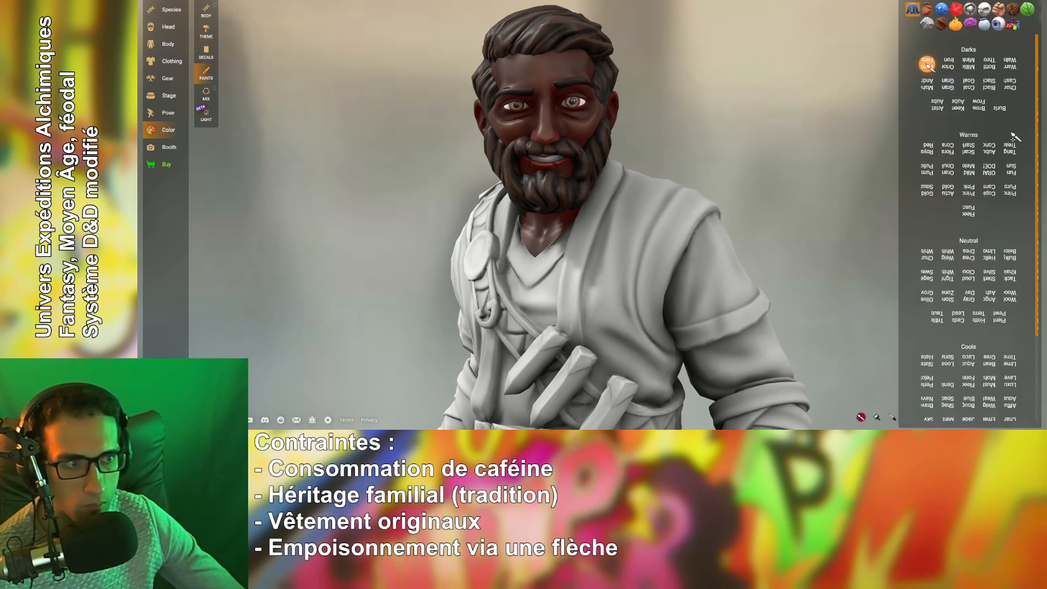
click(942, 24)
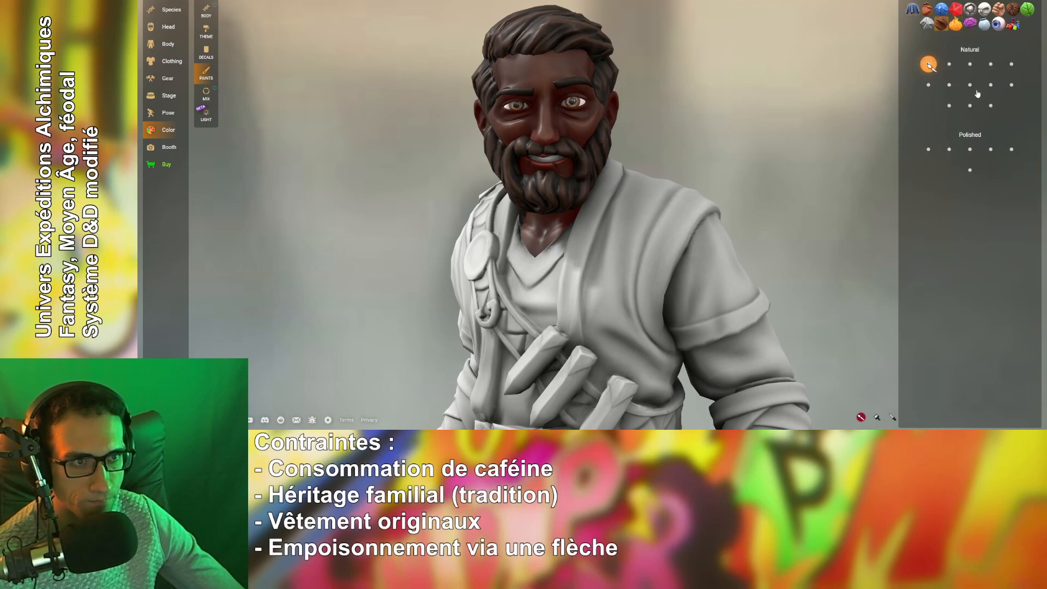
click(991, 105)
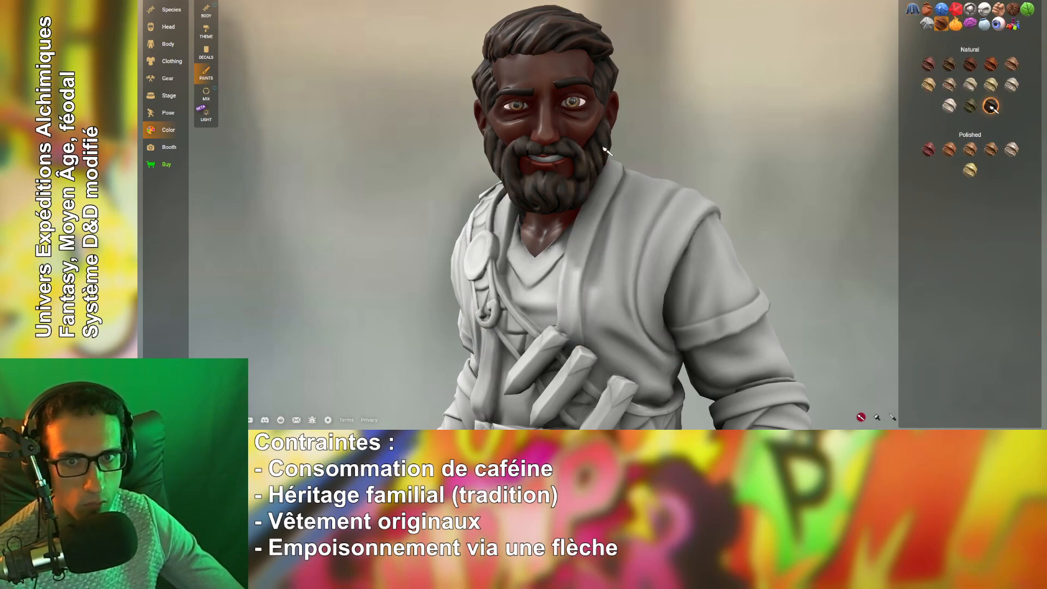
click(949, 150)
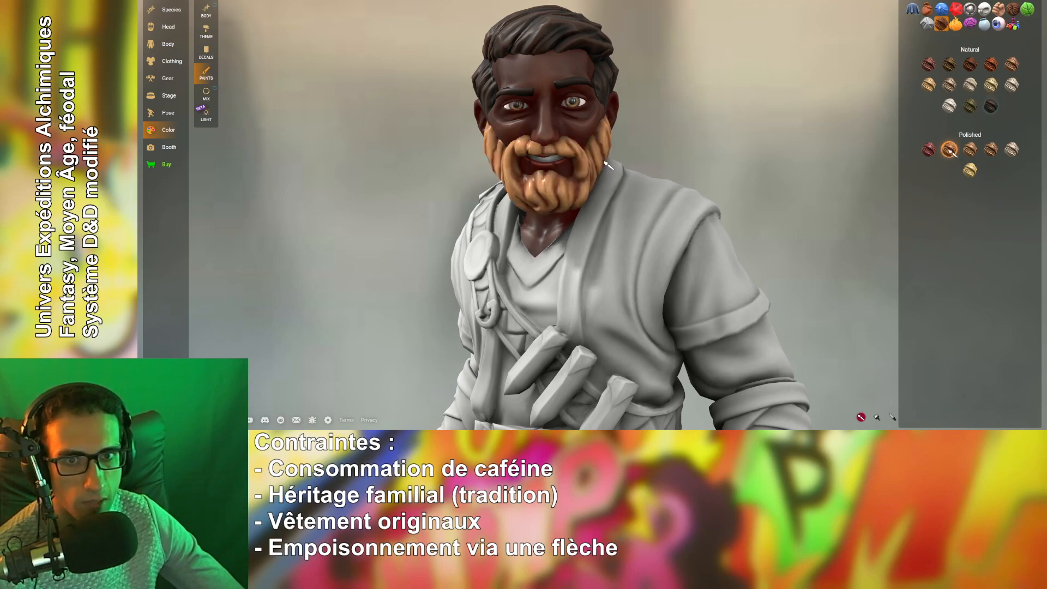
click(929, 150)
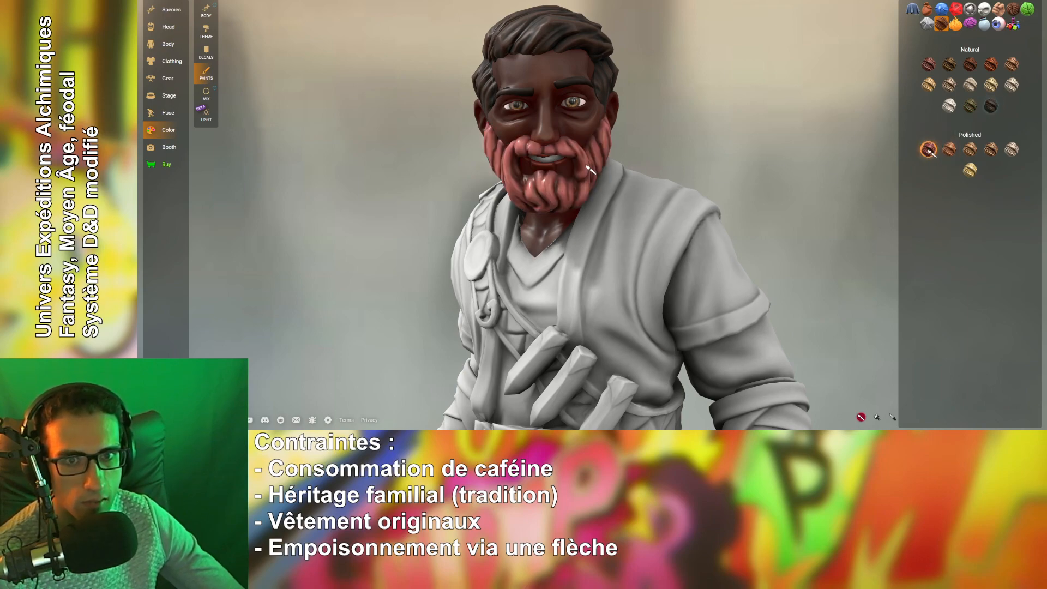
click(1011, 149)
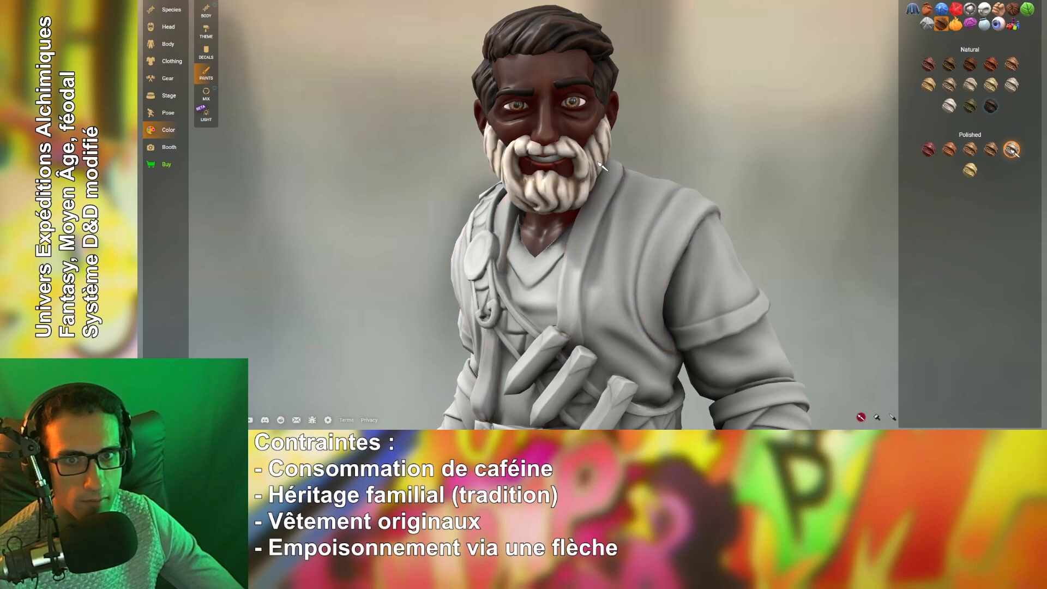
click(991, 149)
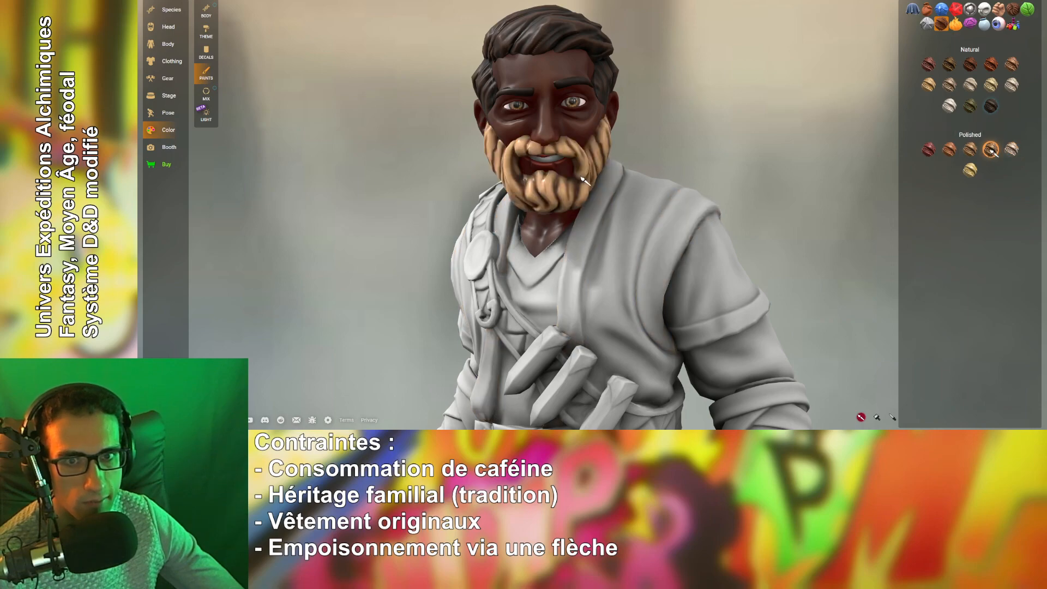
click(970, 171)
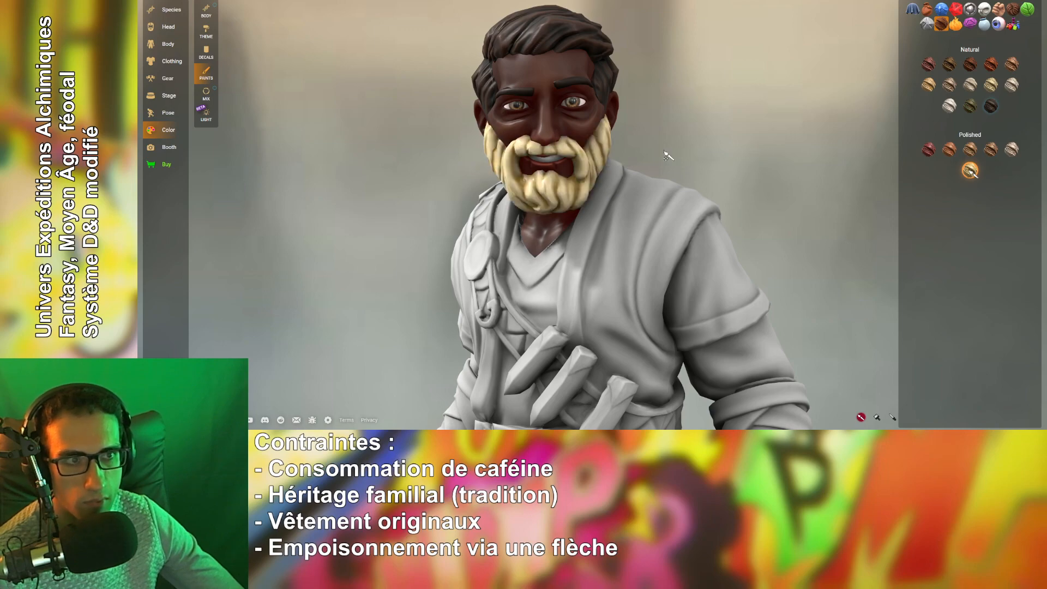
click(602, 173)
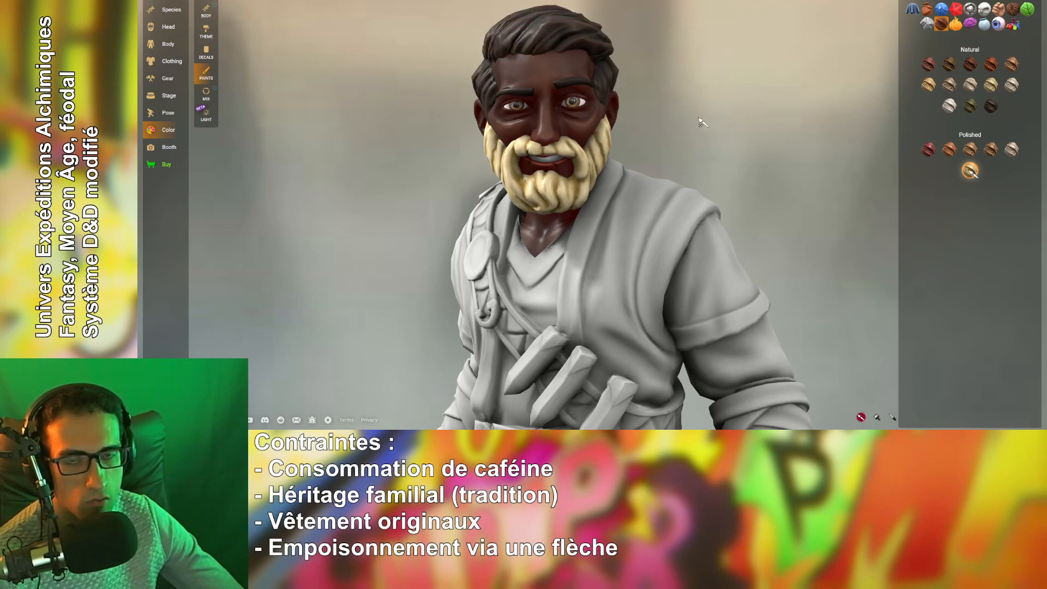
drag(698, 132, 715, 133)
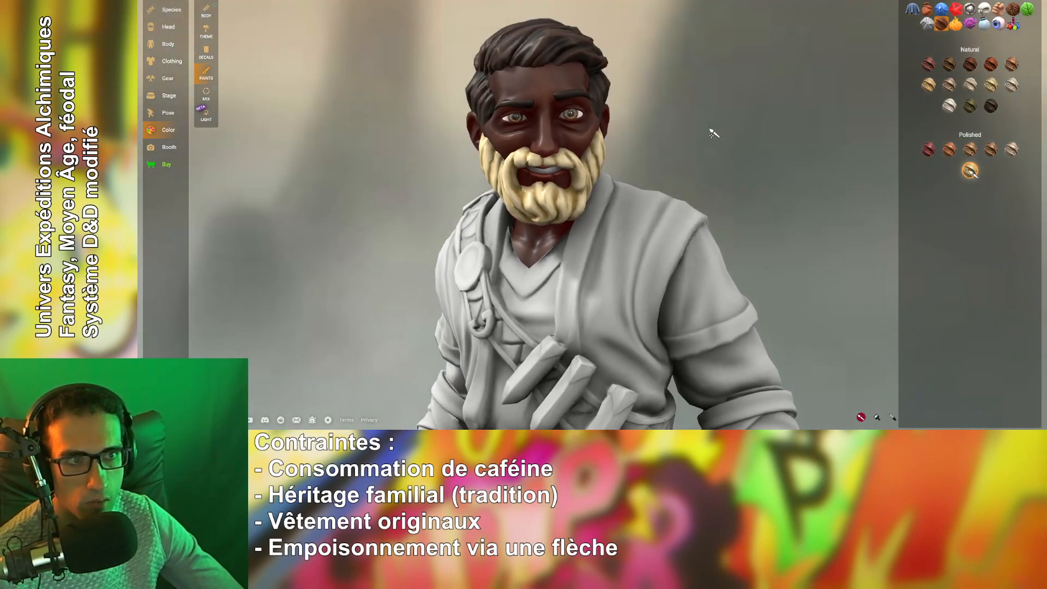
Try a black and a silvery white natural hair paint on the figure's head, hair and eyebrows.
click(1012, 9)
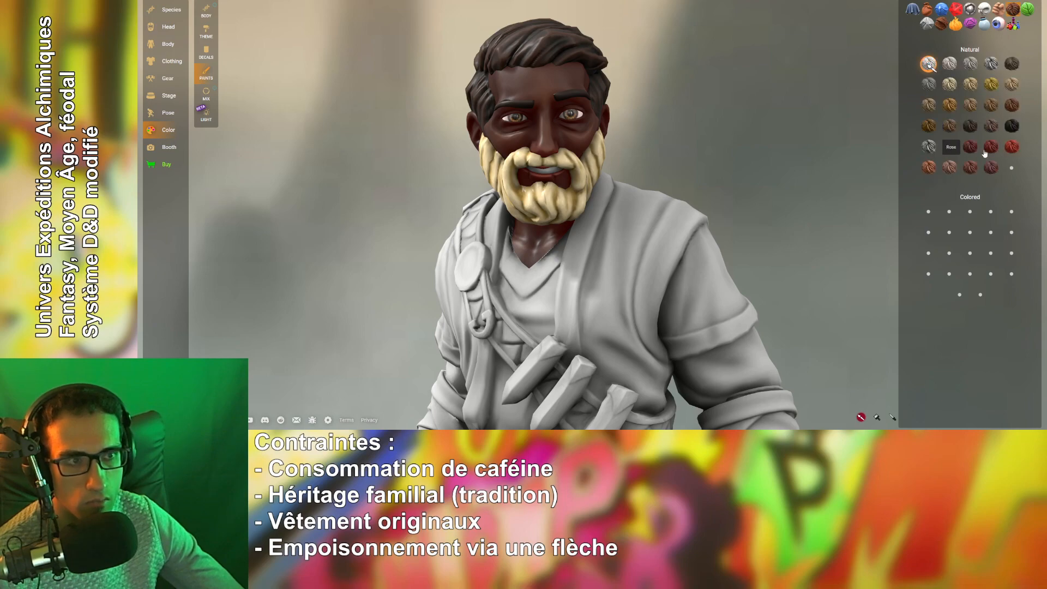
click(1011, 126)
click(580, 95)
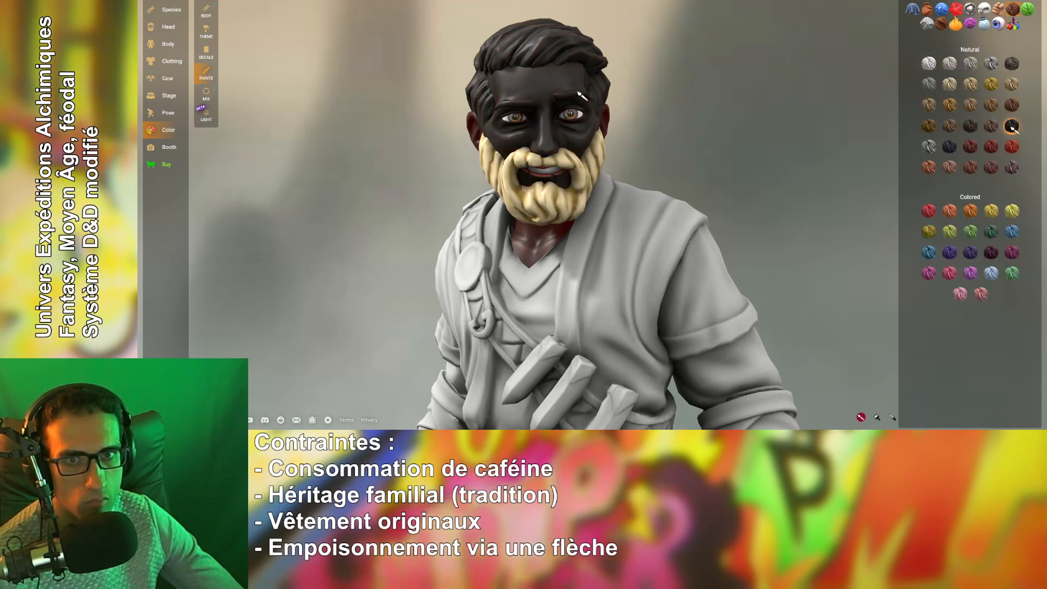
click(991, 63)
click(592, 105)
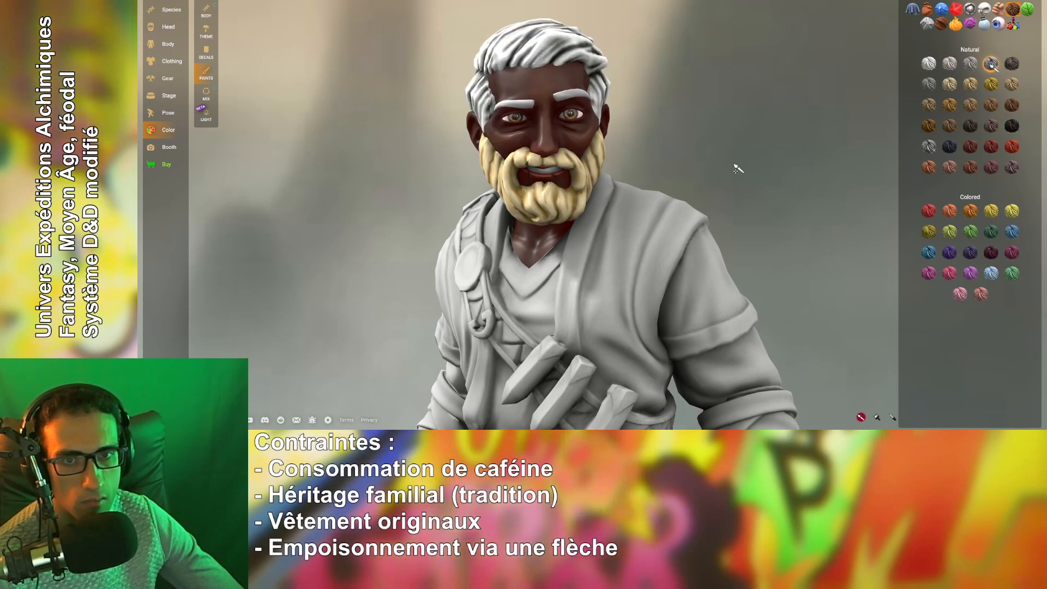
drag(736, 169, 739, 74)
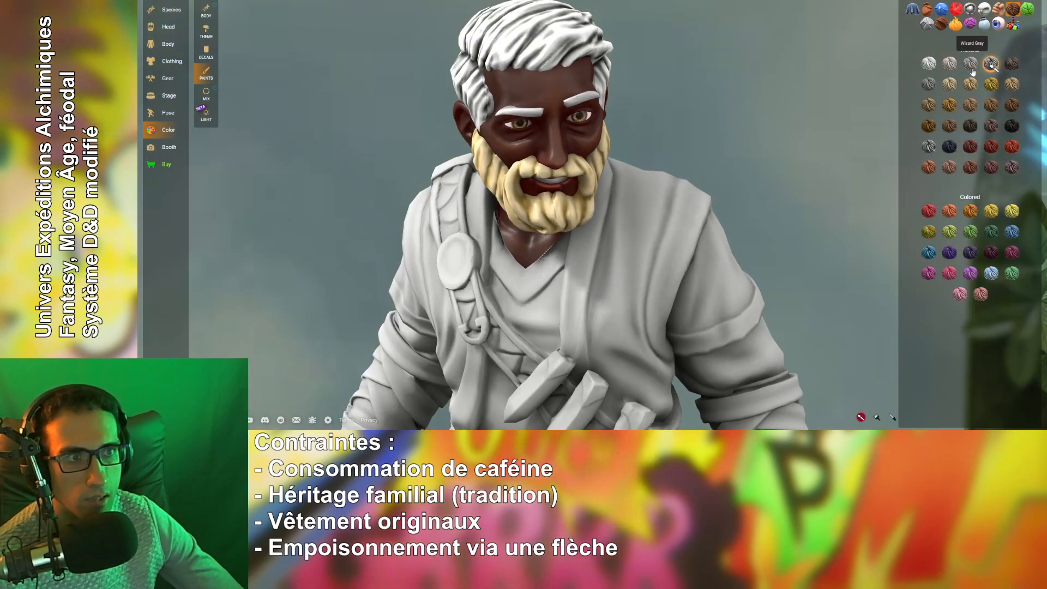
Paint the eyebrows Wizard Gray and the hair in the lighter natural white-gray beside it, undoing a dark gray trial on the hair.
click(970, 64)
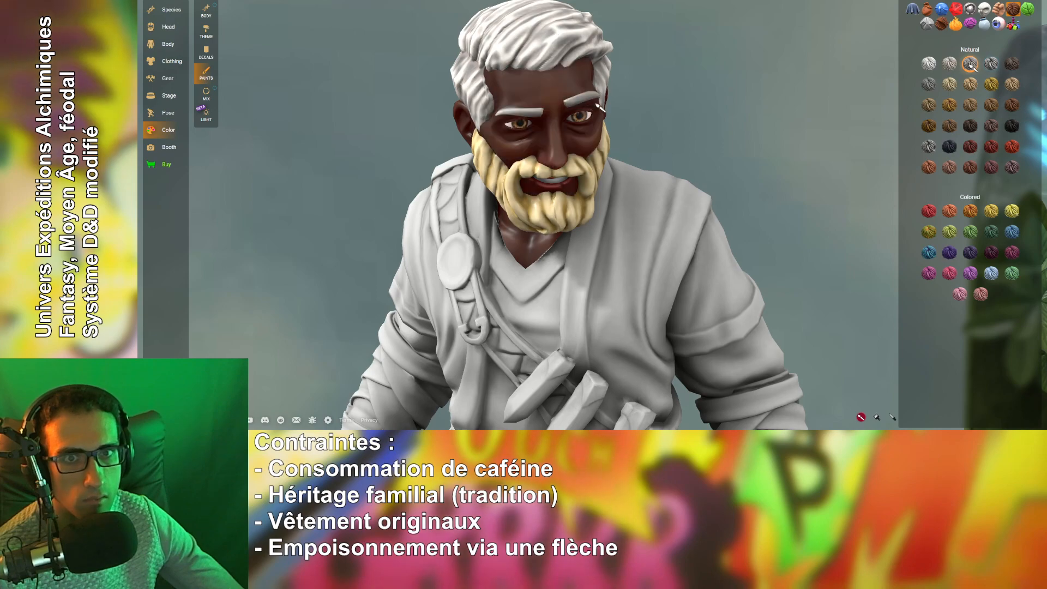
drag(600, 108, 738, 141)
click(1012, 64)
click(576, 94)
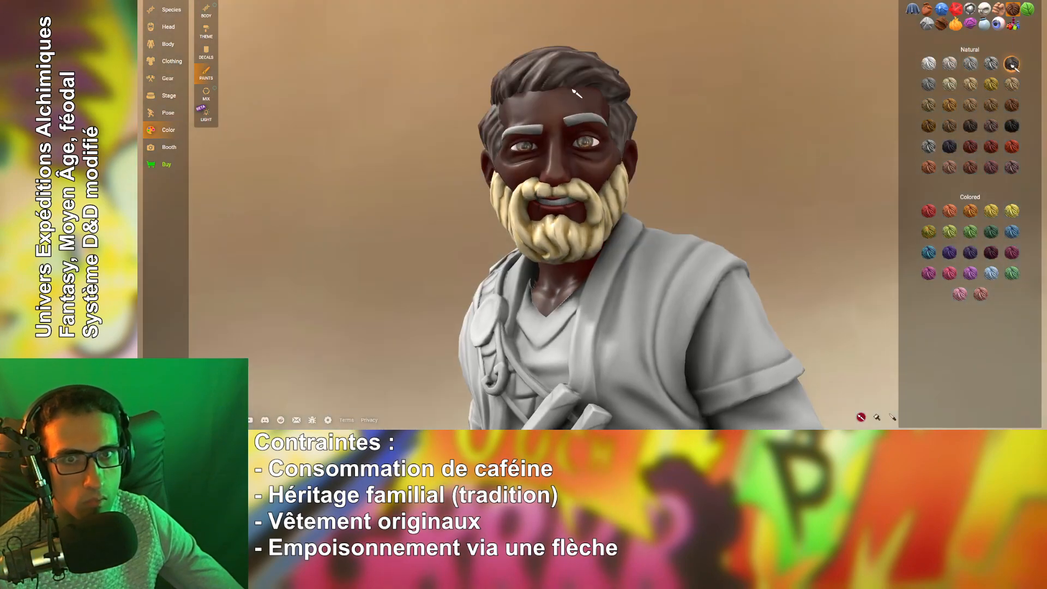
key(ctrl+z)
click(949, 64)
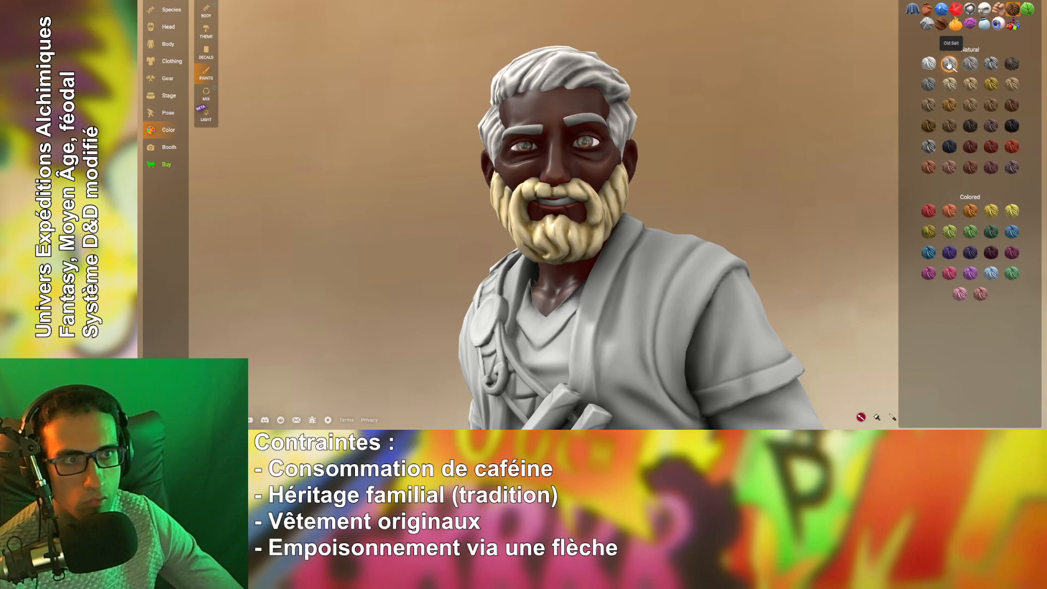
click(570, 74)
drag(715, 122, 781, 142)
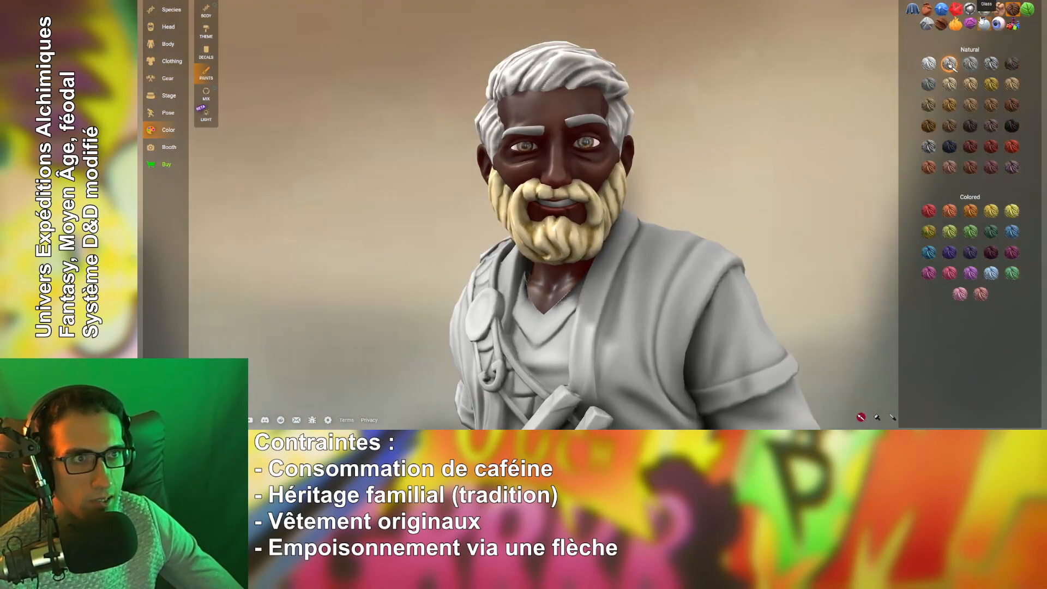
Try an orange natural wood paint on the beard, and paint it Maple Polished instead.
click(942, 27)
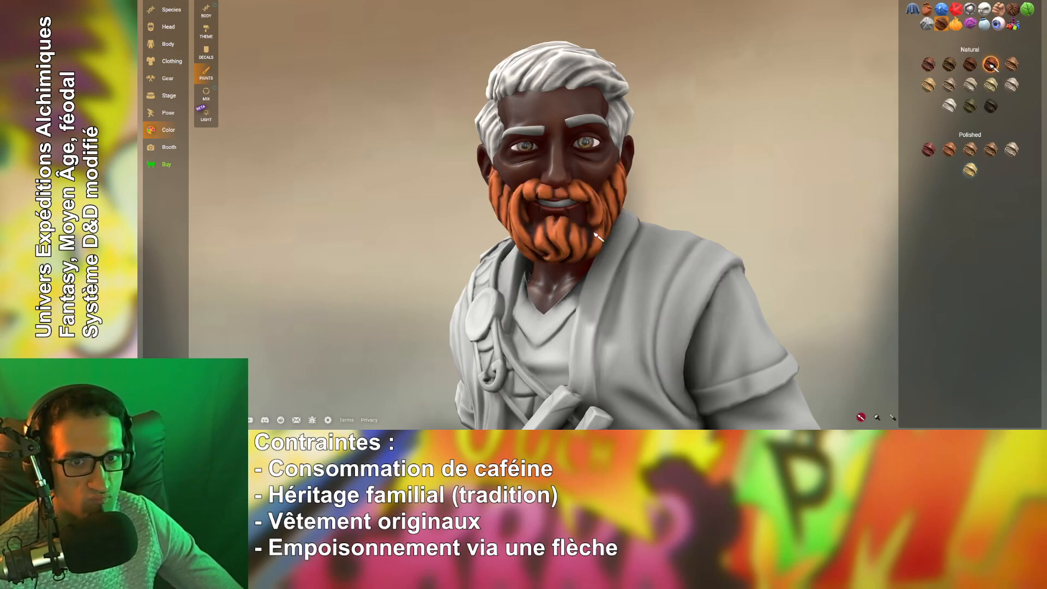
click(1012, 150)
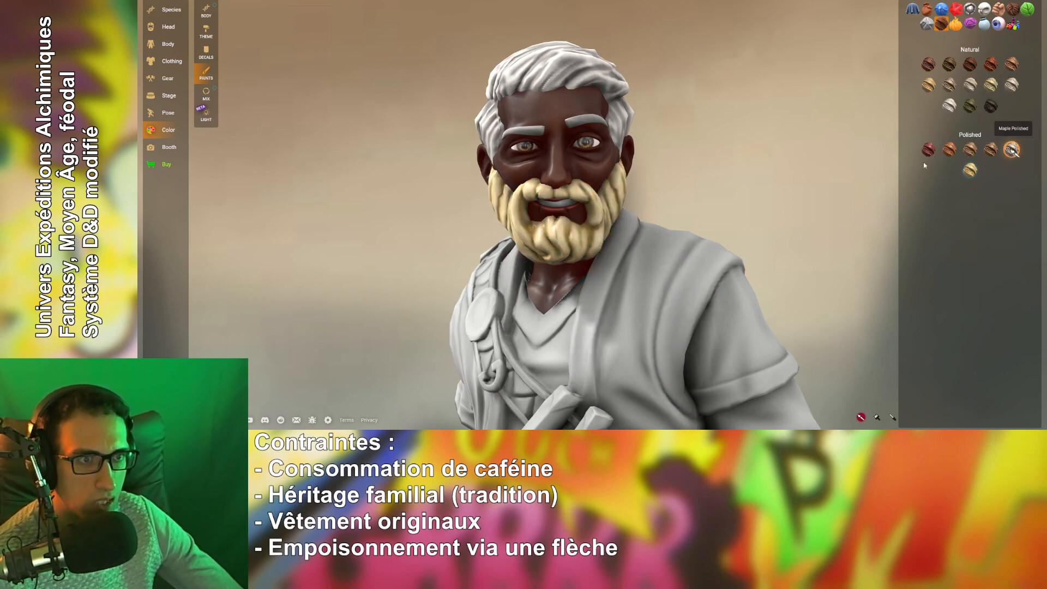
click(611, 217)
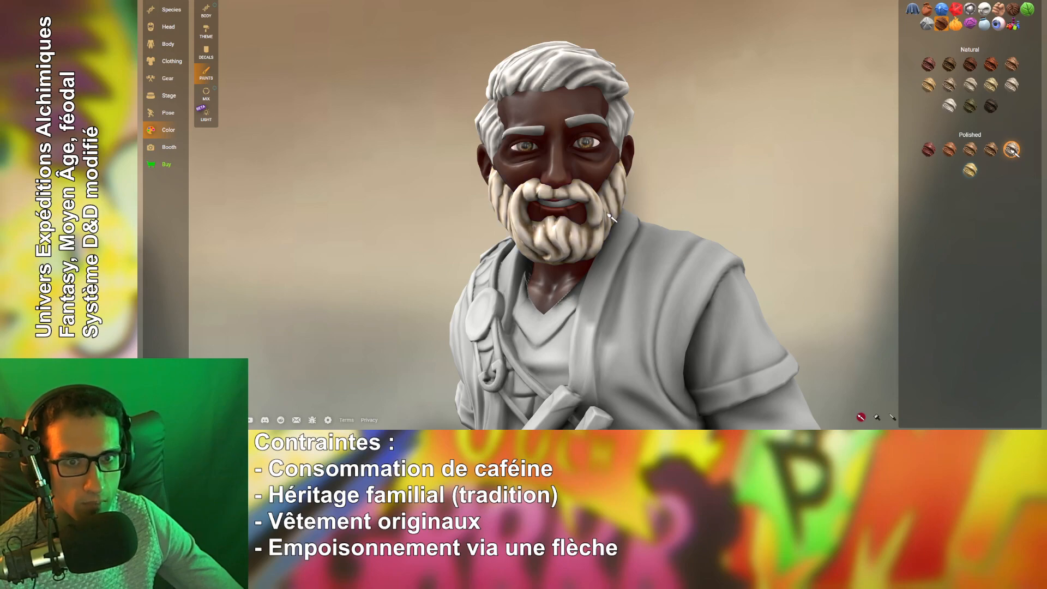
drag(730, 187, 763, 188)
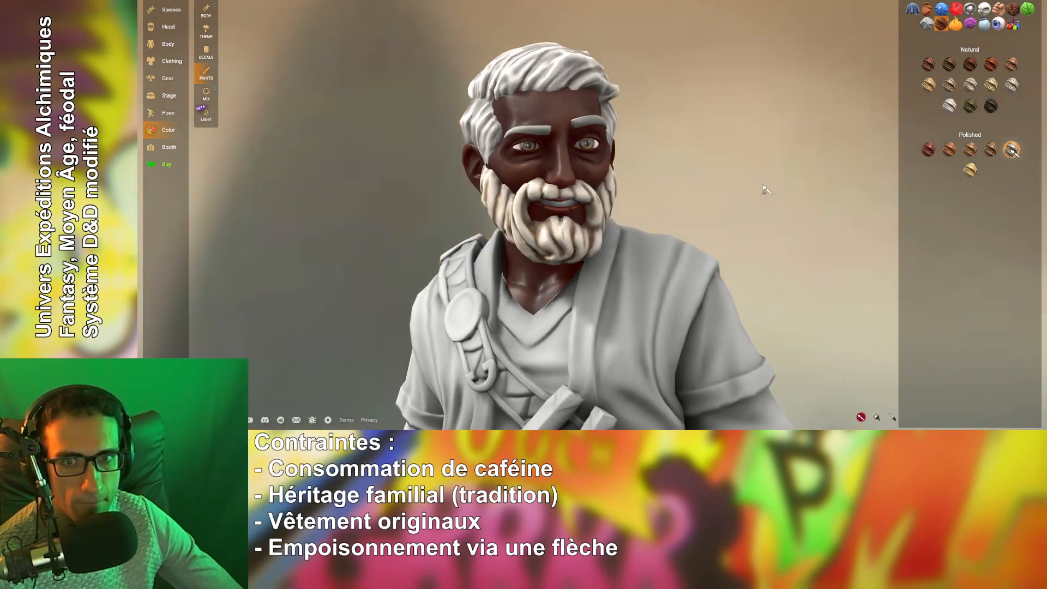
Remix the beard's Maple Polished paint, darkening and saturating its color to a golden wood brown.
click(206, 94)
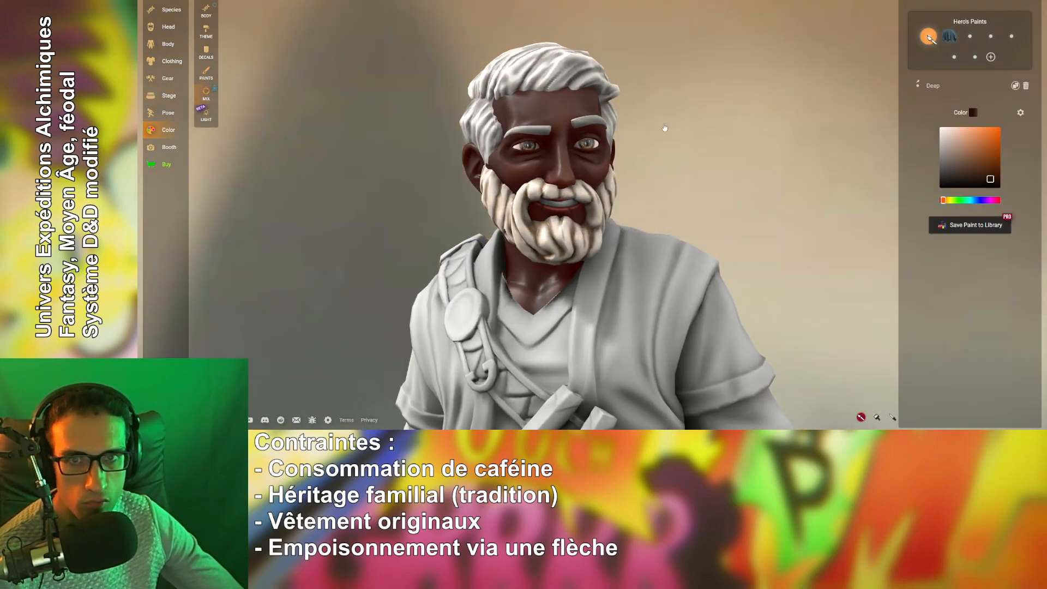
mouse_move(740, 189)
mouse_down()
mouse_move(725, 175)
mouse_move(739, 163)
mouse_up()
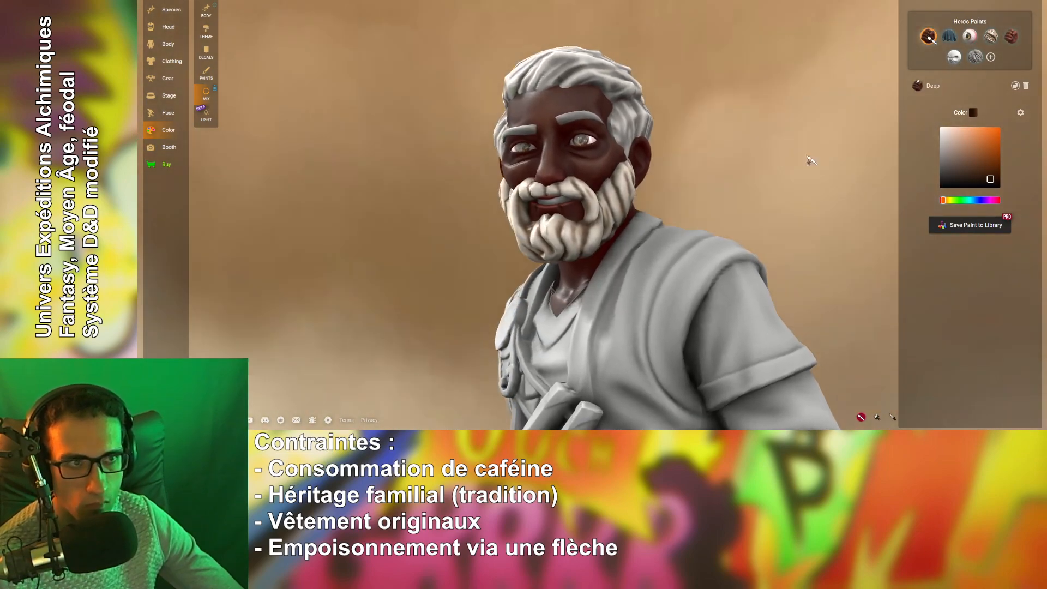
click(991, 35)
scroll(813, 185, up, 3)
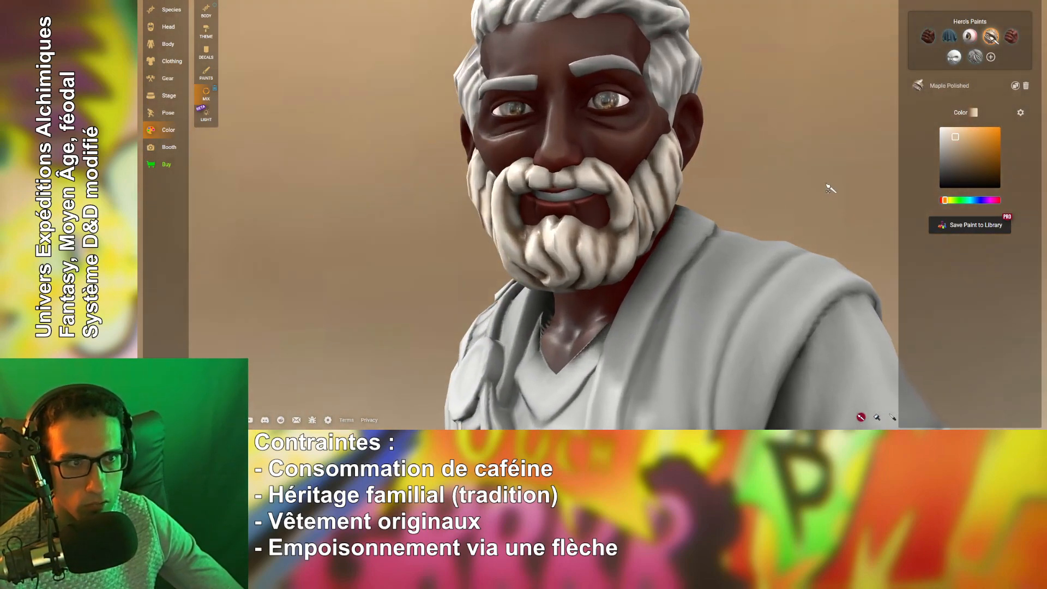
click(955, 147)
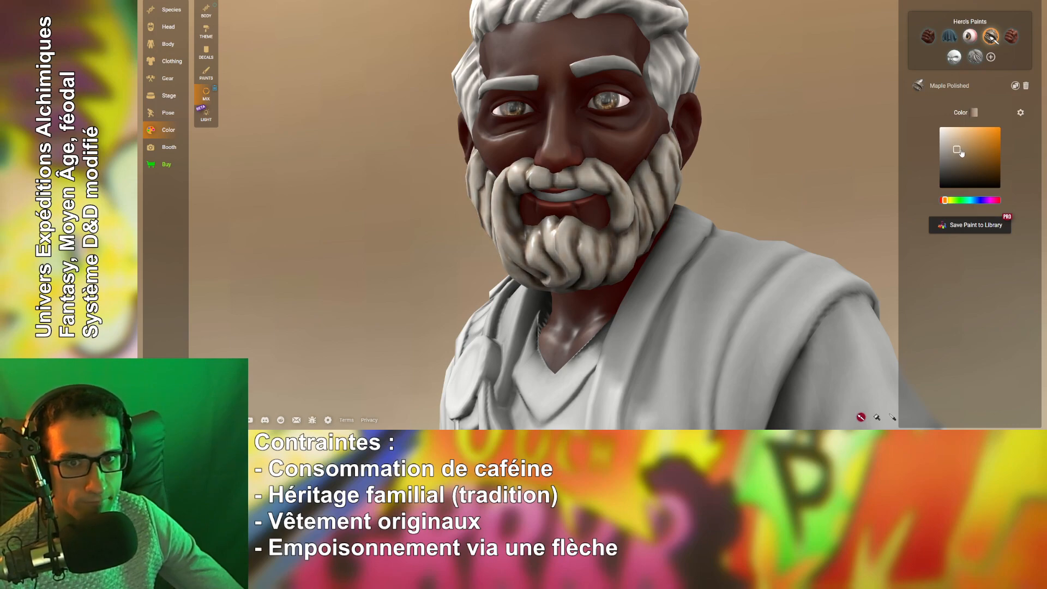
click(968, 150)
mouse_move(969, 153)
mouse_down()
mouse_move(975, 180)
mouse_move(1000, 180)
mouse_move(984, 157)
mouse_up()
click(970, 150)
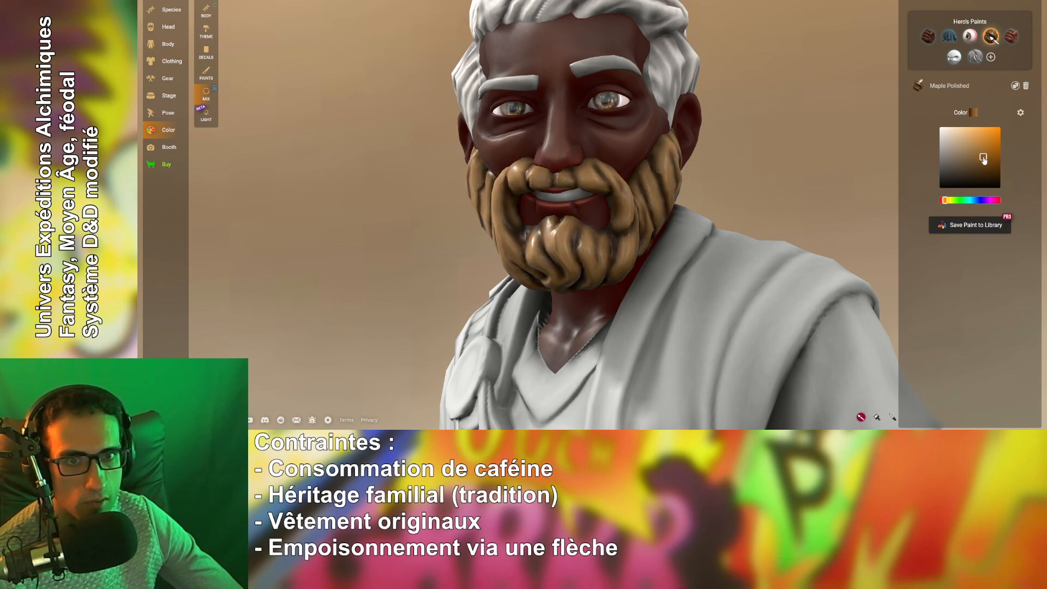
Examine the recolored beard against the face and outfit from several angles and distances.
mouse_move(758, 161)
mouse_down()
mouse_move(803, 168)
mouse_move(766, 165)
mouse_up()
scroll(771, 170, down, 5)
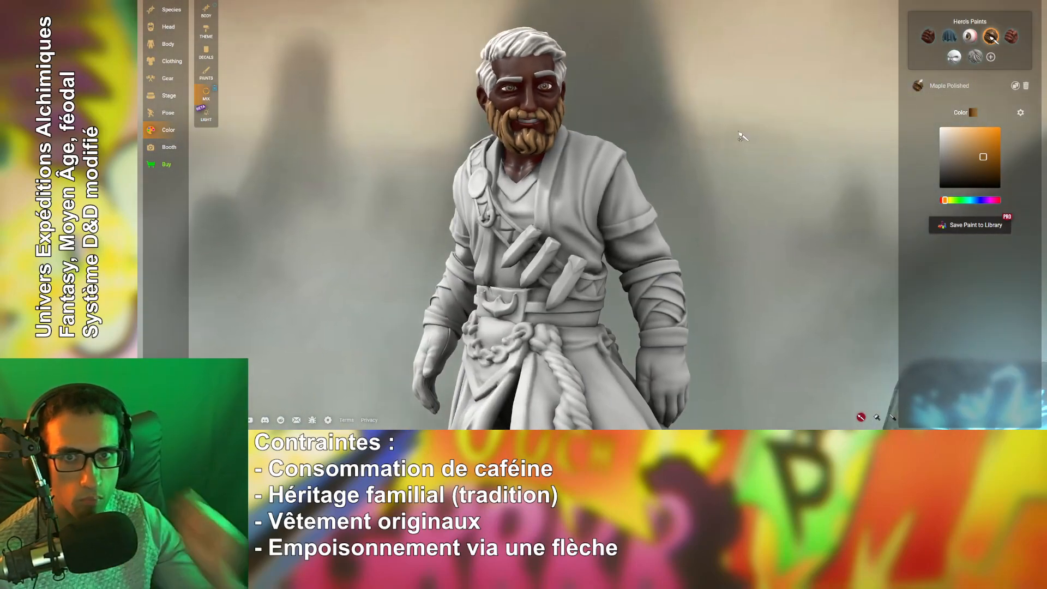
drag(627, 113, 687, 126)
scroll(690, 126, up, 3)
right_drag(756, 106, 790, 151)
scroll(787, 142, up, 2)
drag(792, 111, 751, 113)
scroll(788, 133, down, 2)
scroll(788, 126, down, 4)
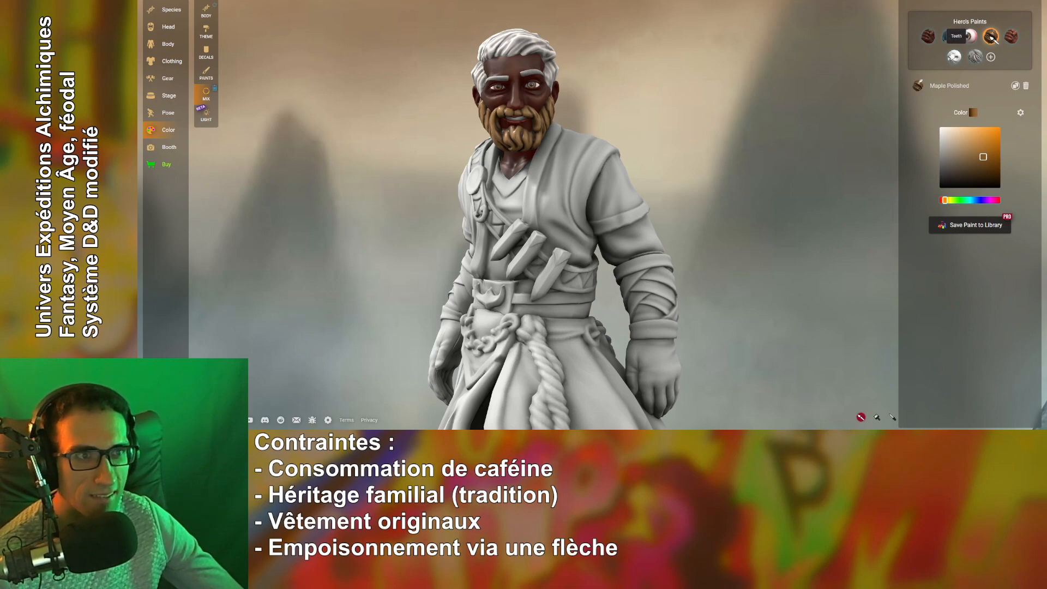
Shift the brown eye paint's iris hue toward yellow and slightly reduce the iris size.
click(971, 37)
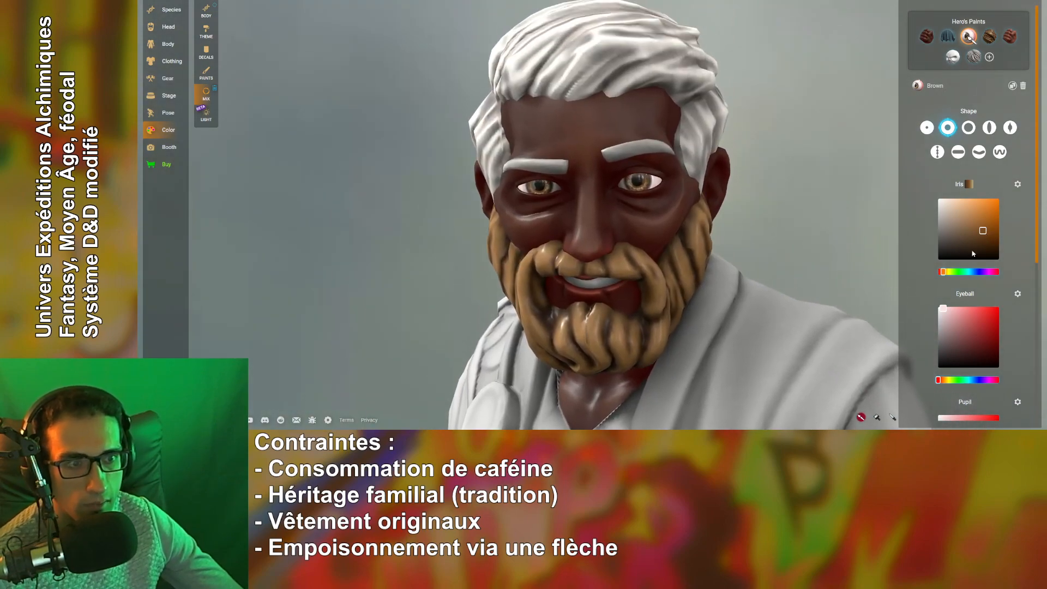
drag(945, 274, 946, 274)
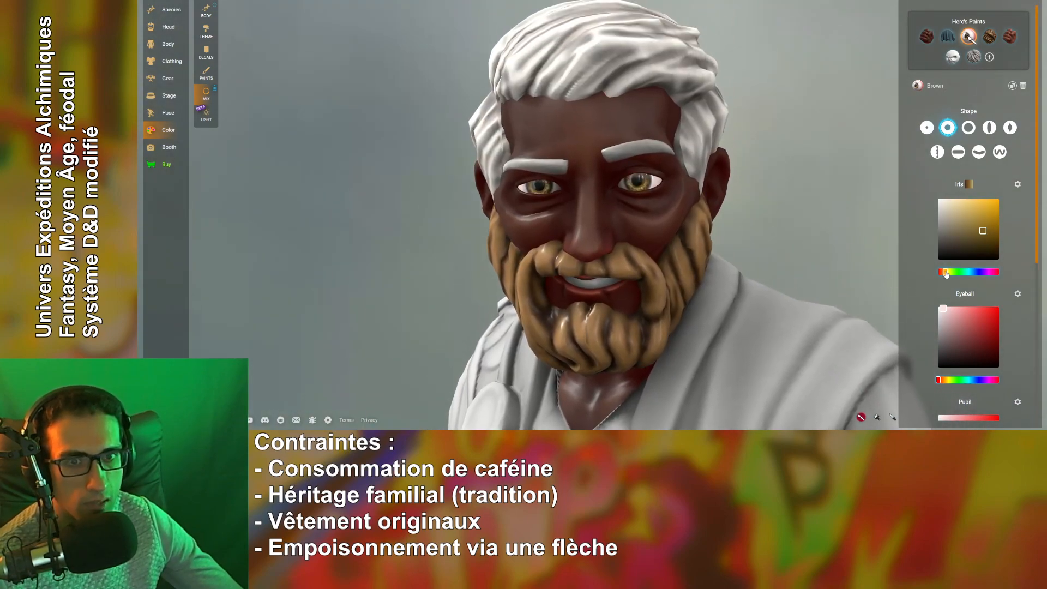
scroll(971, 224, down, 4)
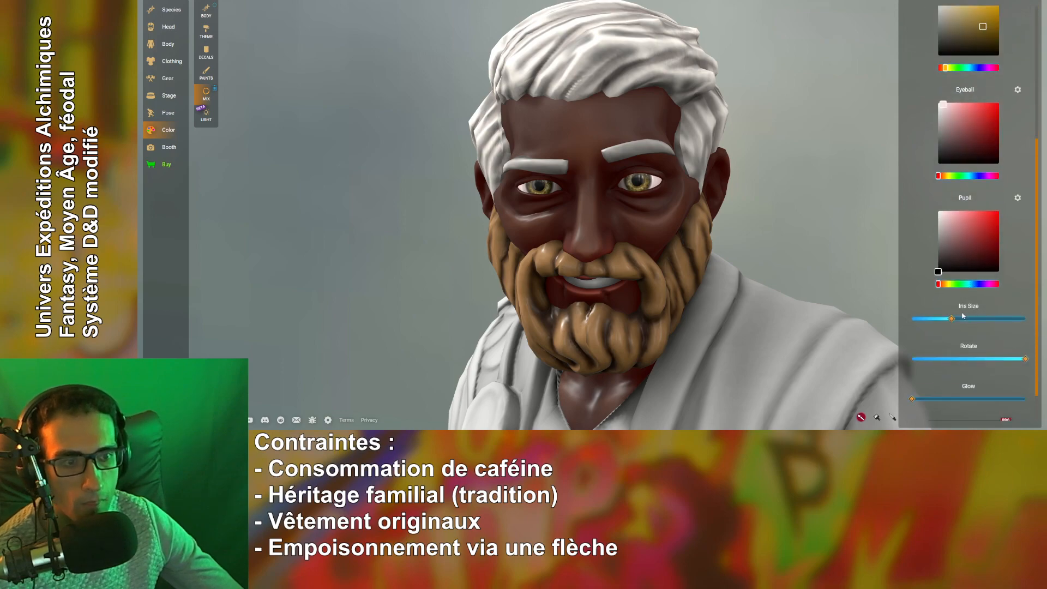
drag(951, 322, 946, 330)
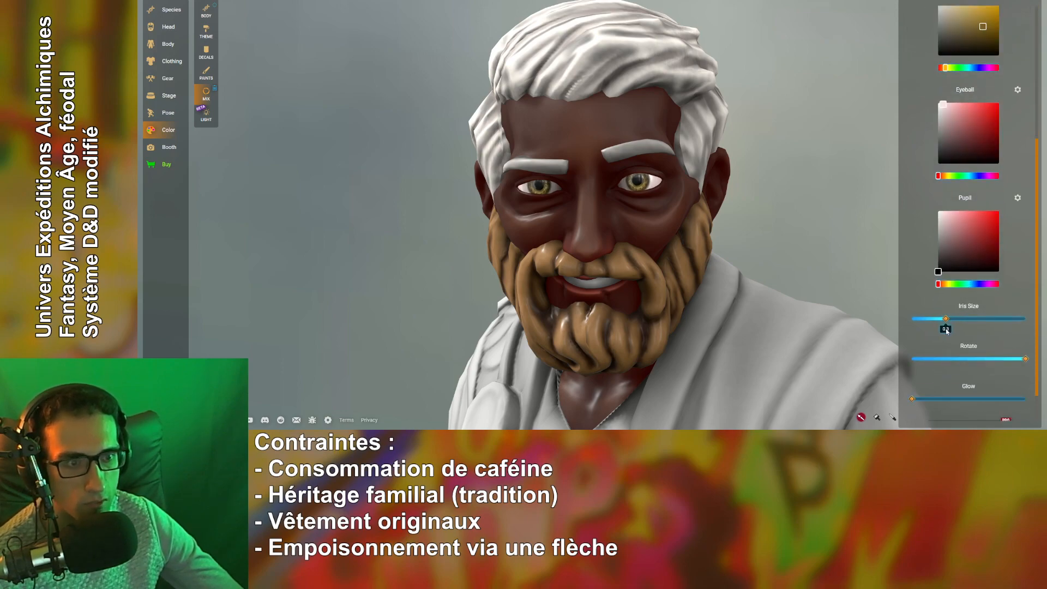
scroll(934, 347, down, 1)
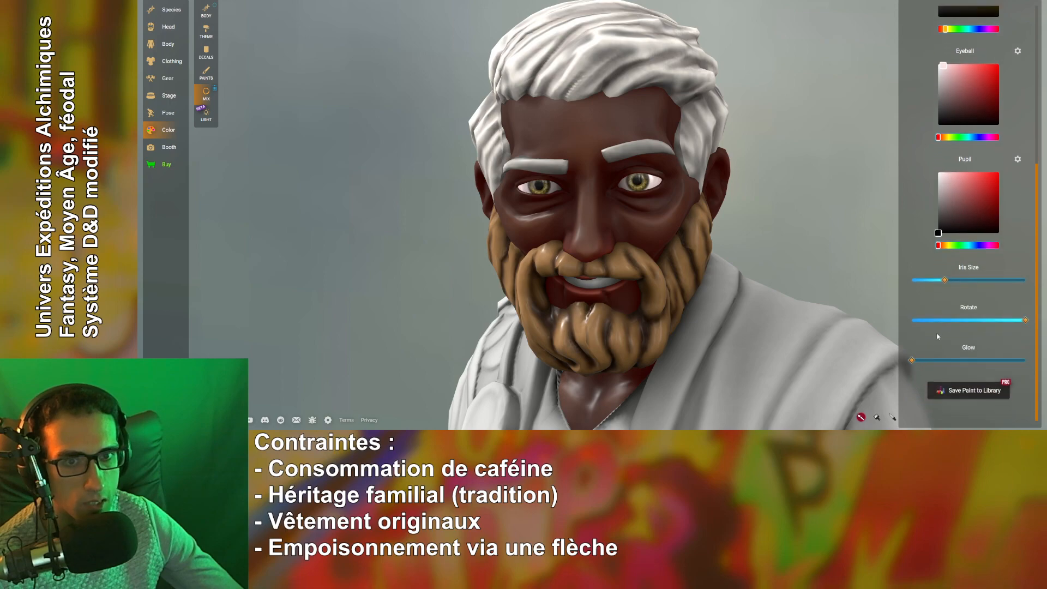
Give the eye paint a slight glow and make the iris a fully saturated yellow.
drag(918, 361, 920, 377)
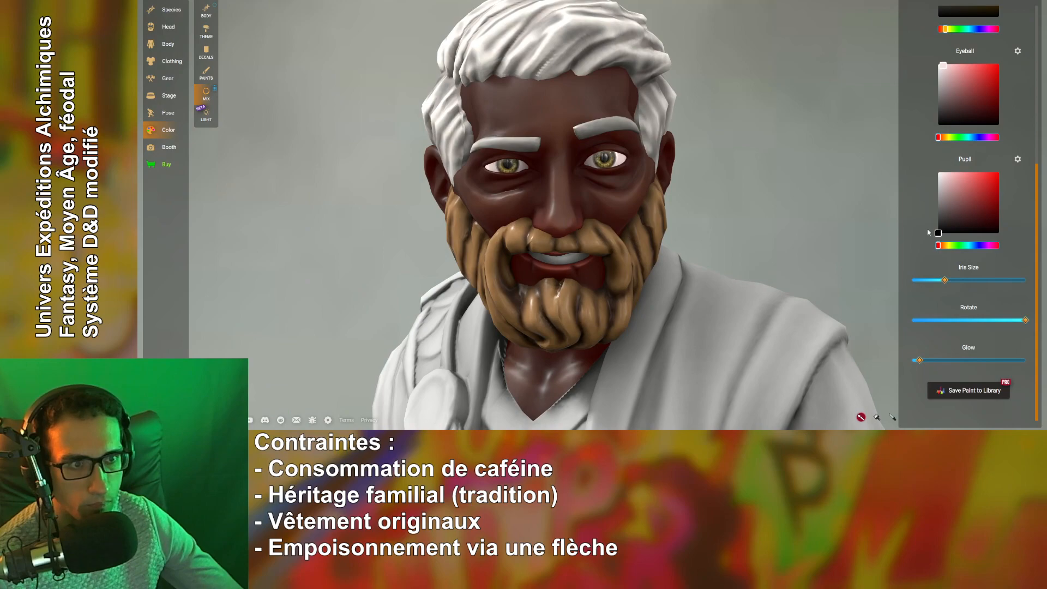
scroll(931, 238, up, 3)
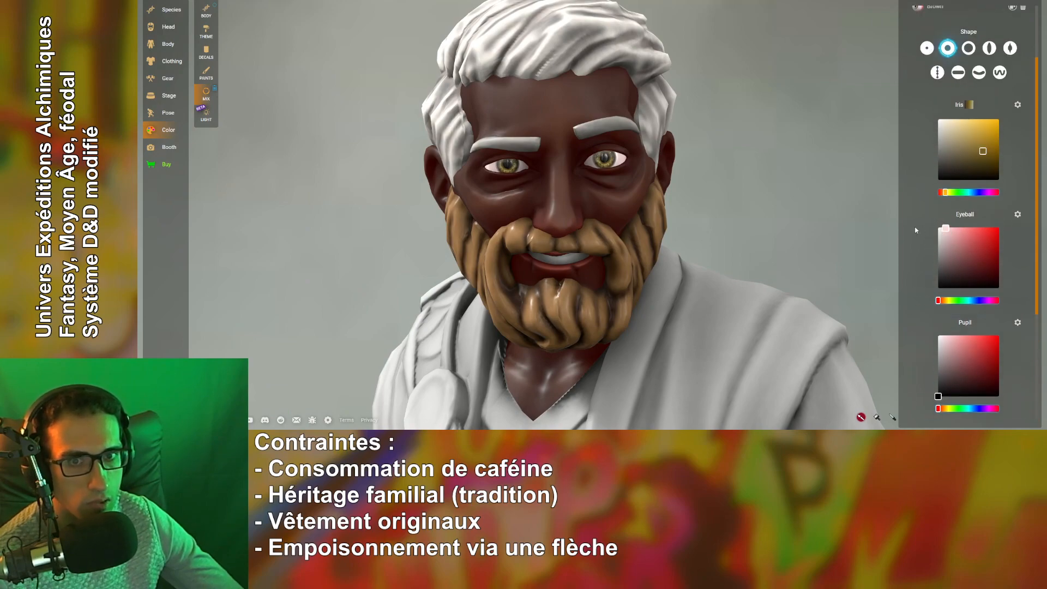
drag(975, 152, 1008, 149)
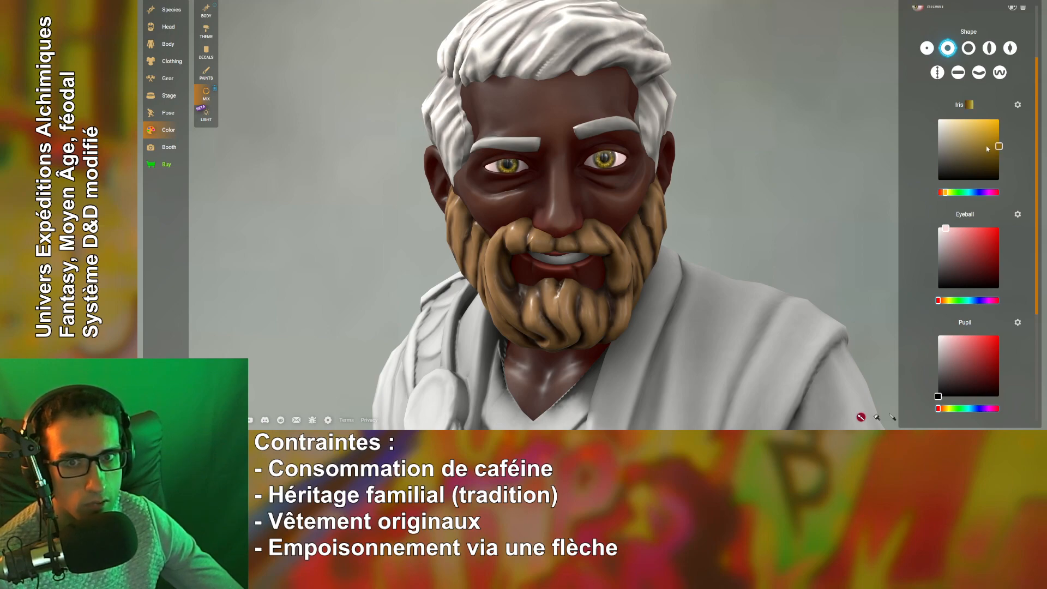
Examine the whole figure and its unpainted clothing and base from several angles.
scroll(809, 193, down, 5)
drag(789, 190, 811, 211)
scroll(715, 258, down, 5)
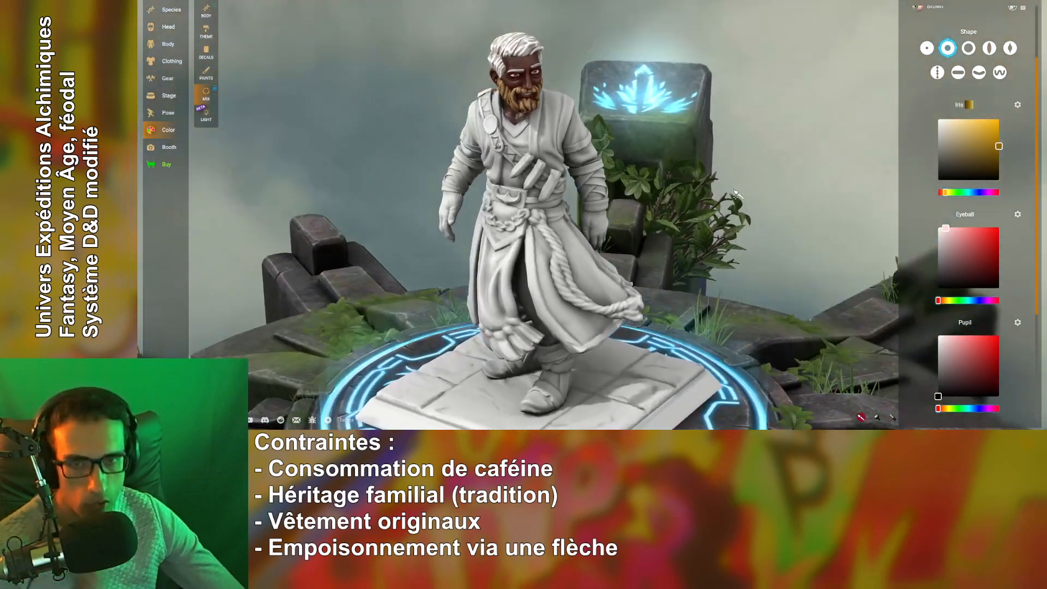
drag(736, 194, 677, 169)
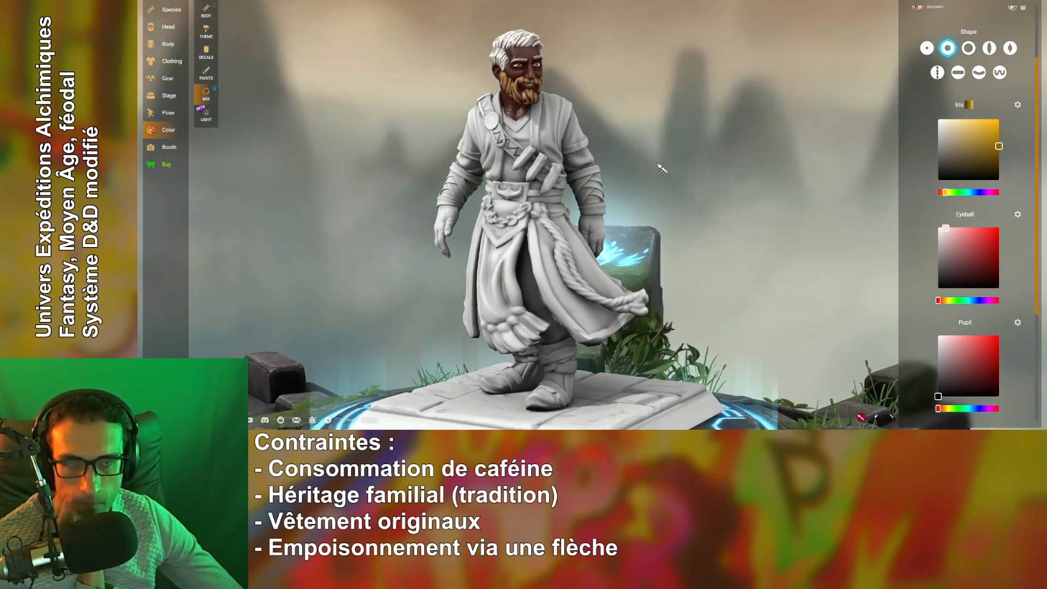
scroll(661, 232, up, 4)
scroll(704, 183, down, 3)
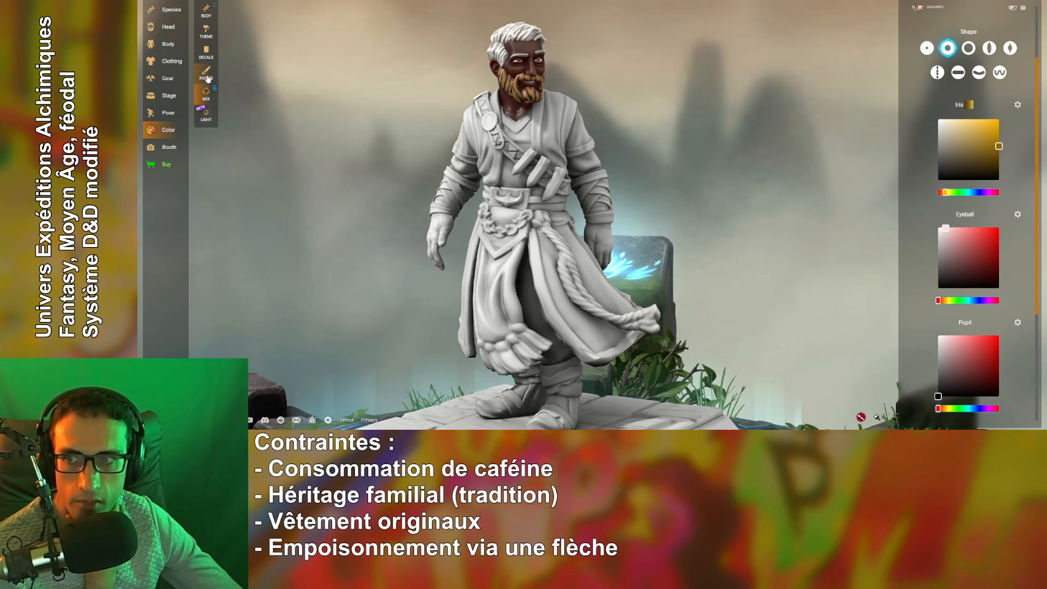
scroll(288, 185, down, 3)
mouse_move(734, 260)
mouse_down()
mouse_move(705, 239)
mouse_move(649, 284)
mouse_move(758, 233)
mouse_up()
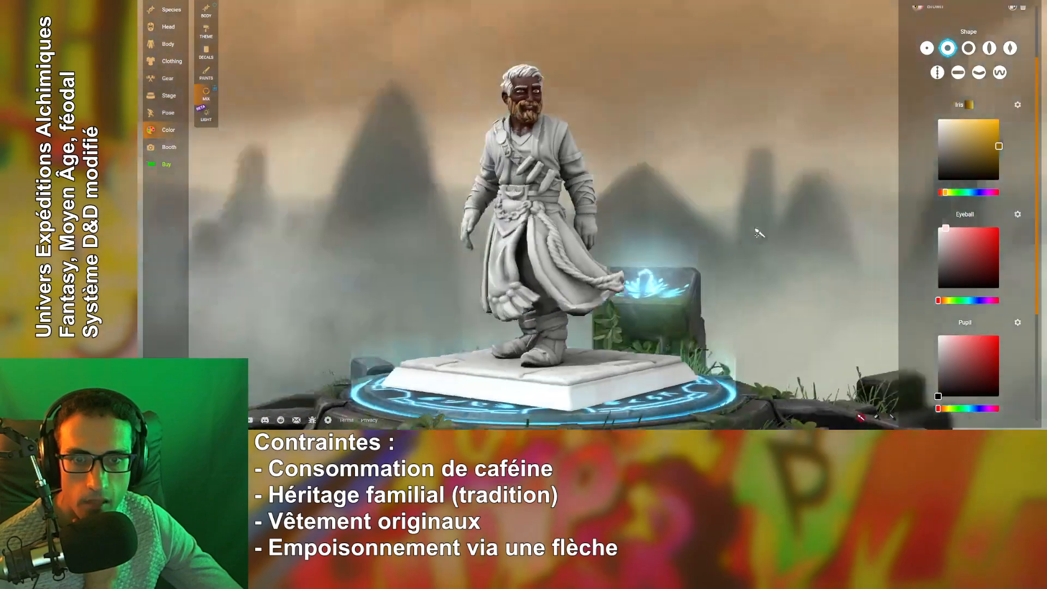
drag(761, 184, 777, 238)
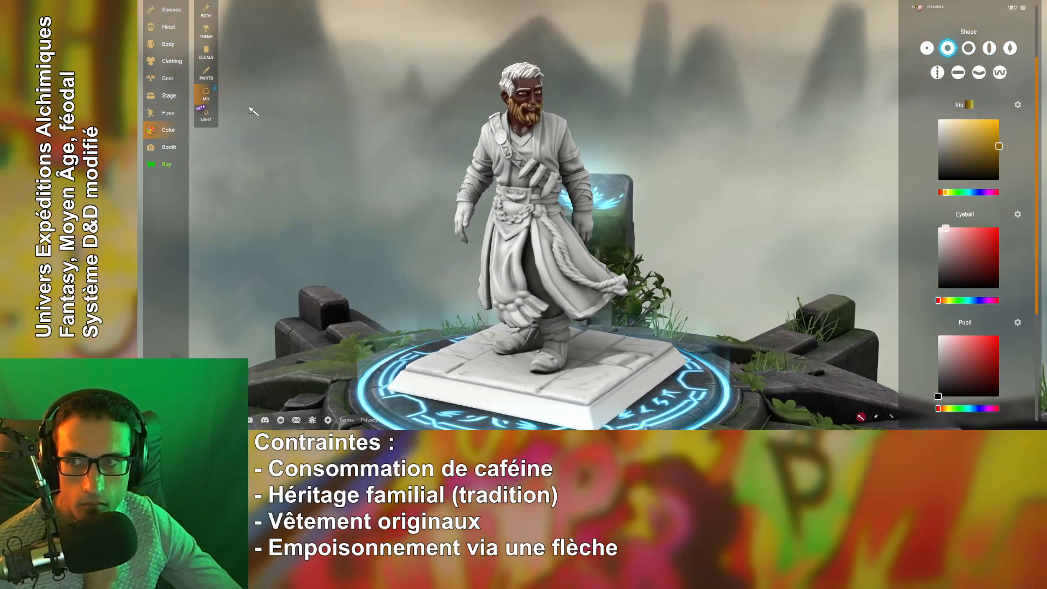
Paint the top and sides of the square base with dark gray polished stone, and bring up the fabric paints.
click(203, 74)
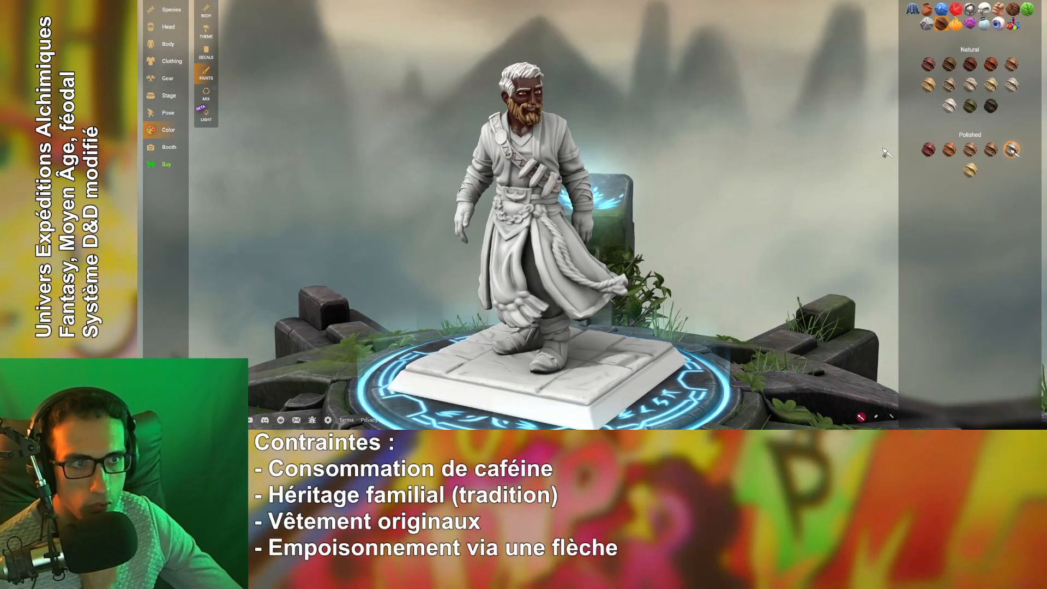
click(926, 24)
click(959, 64)
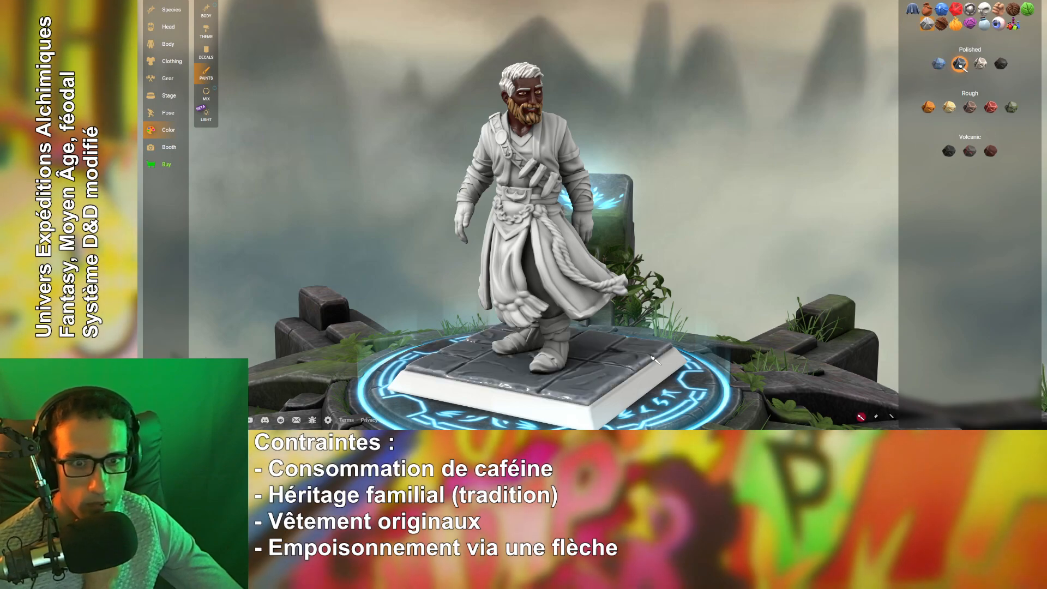
click(650, 372)
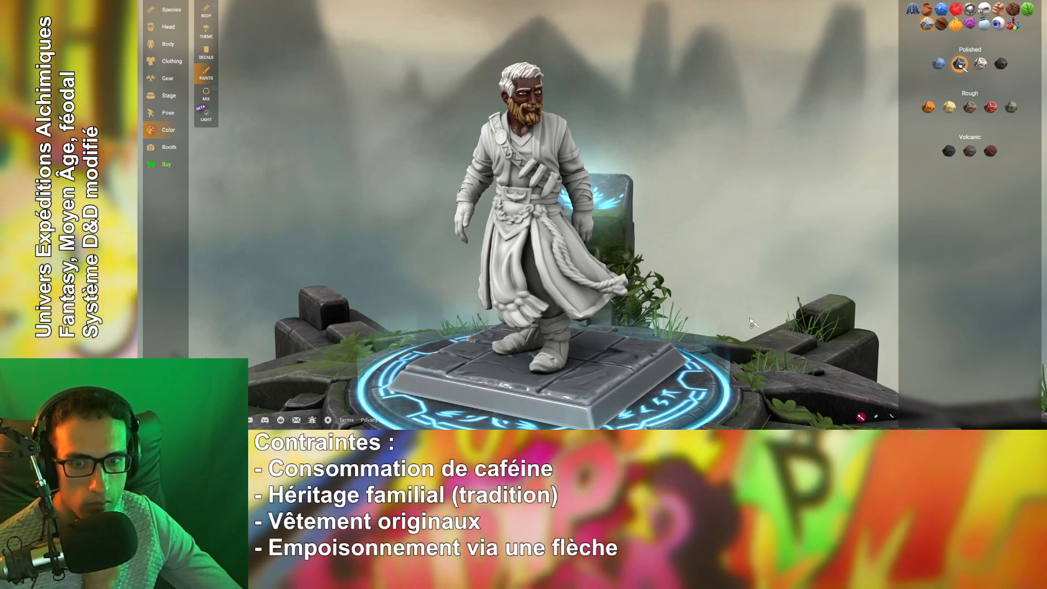
drag(754, 323, 731, 297)
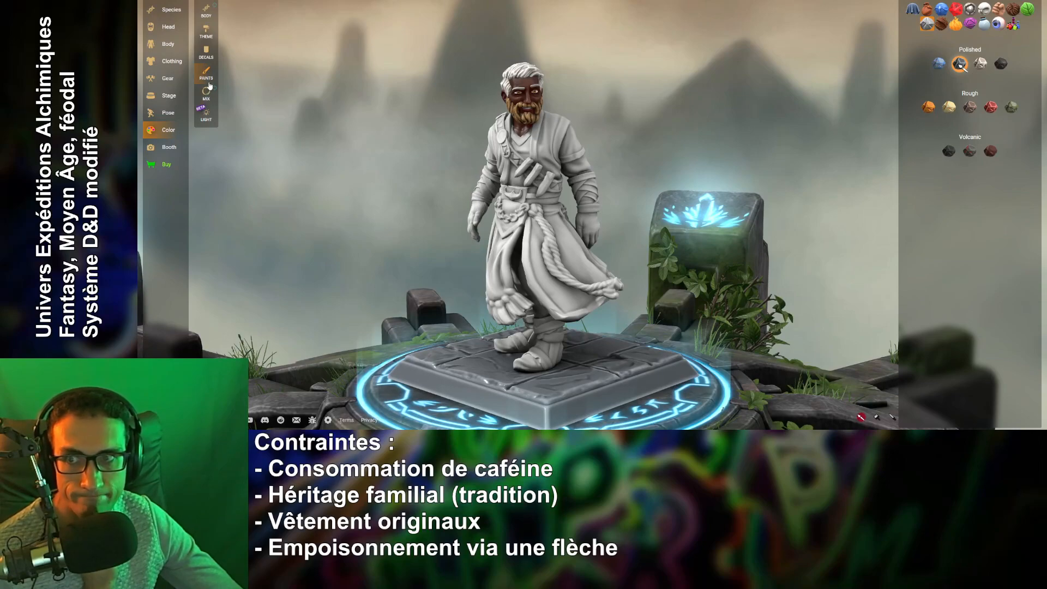
click(913, 8)
Switch to the Google Docs character document and copy the artisan's name from the heading.
key(ctrl+Tab)
key(ctrl+Tab)
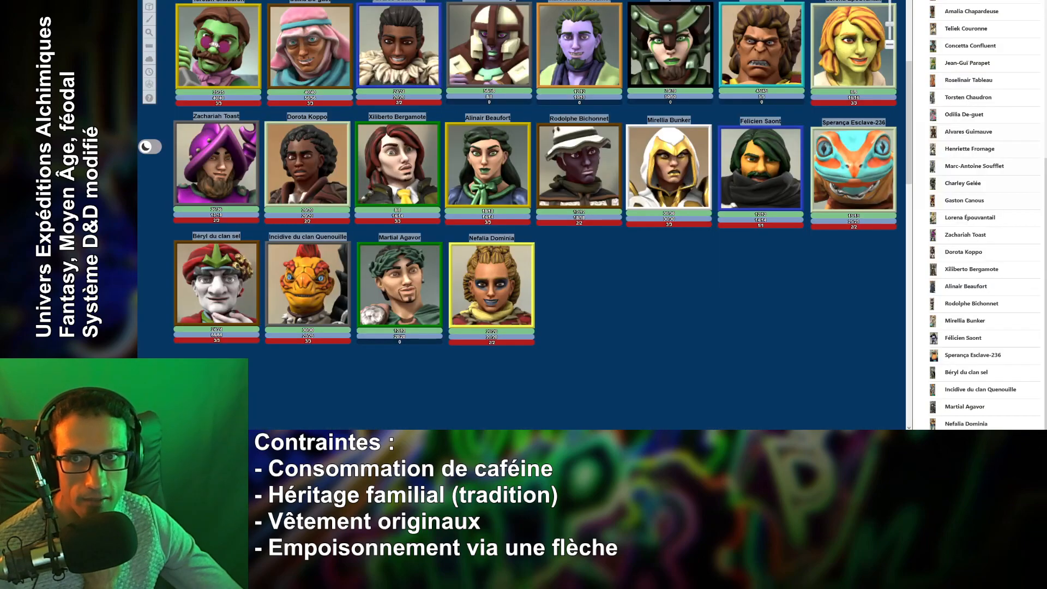
drag(418, 71, 486, 70)
right_click(485, 71)
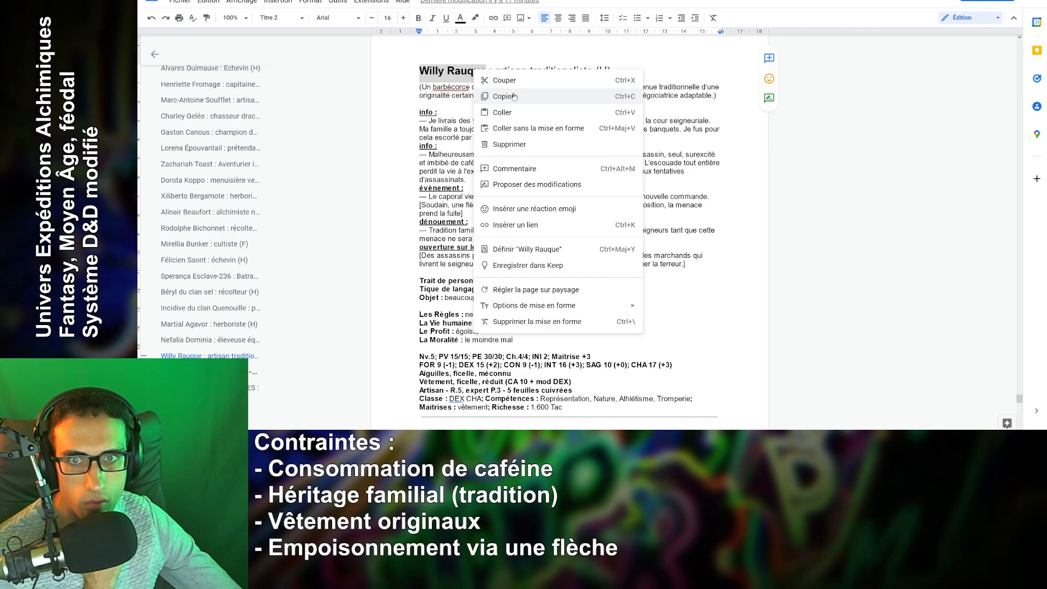
click(507, 96)
Return to Hero Forge and save the miniature with the copied name as its character name.
key(ctrl+shift+Tab)
key(ctrl+shift+Tab)
click(832, 4)
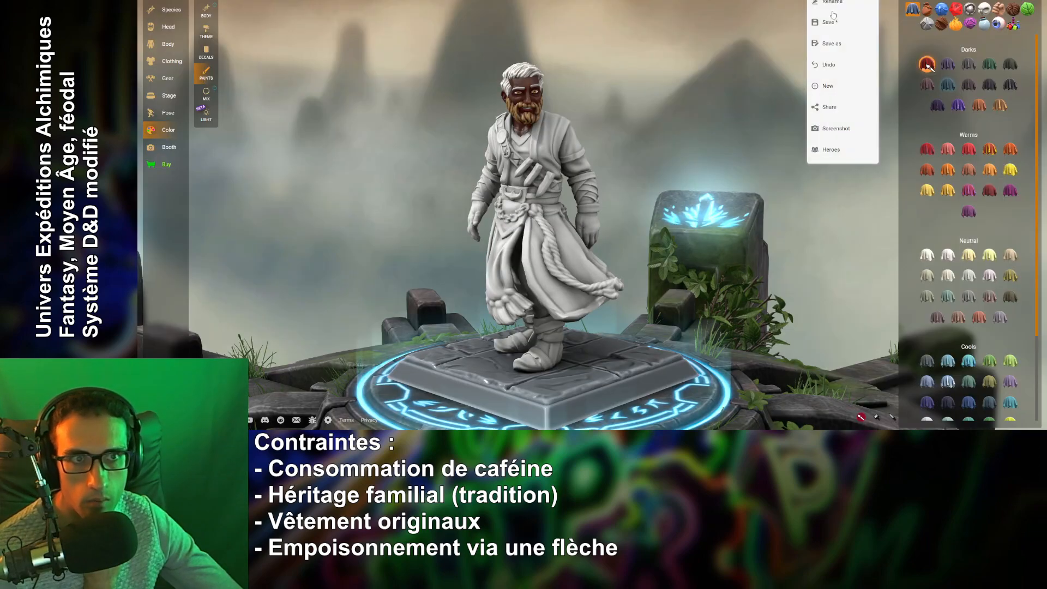
click(833, 17)
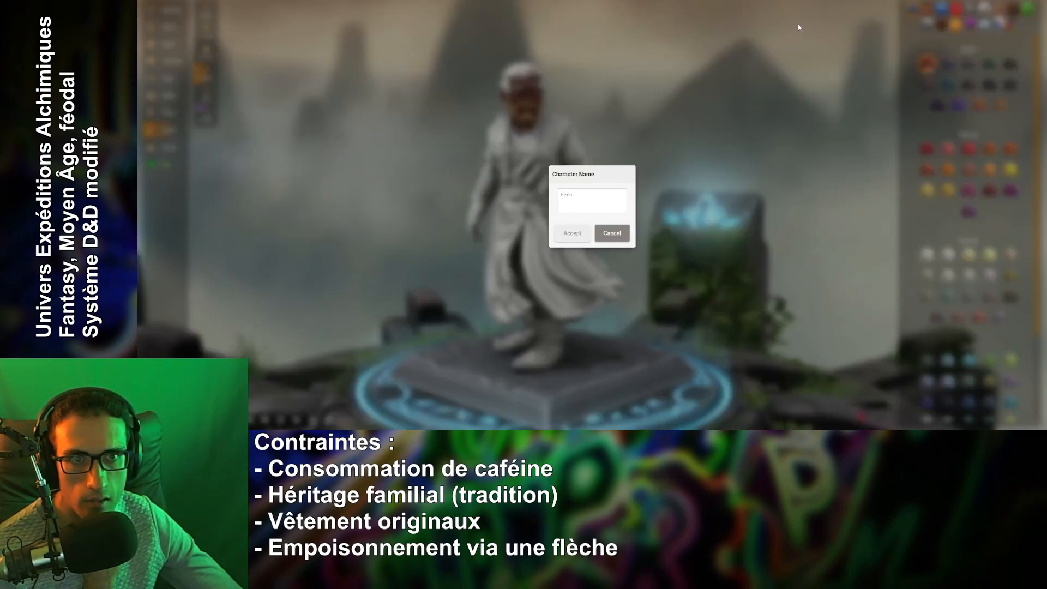
right_click(585, 204)
click(609, 259)
click(572, 233)
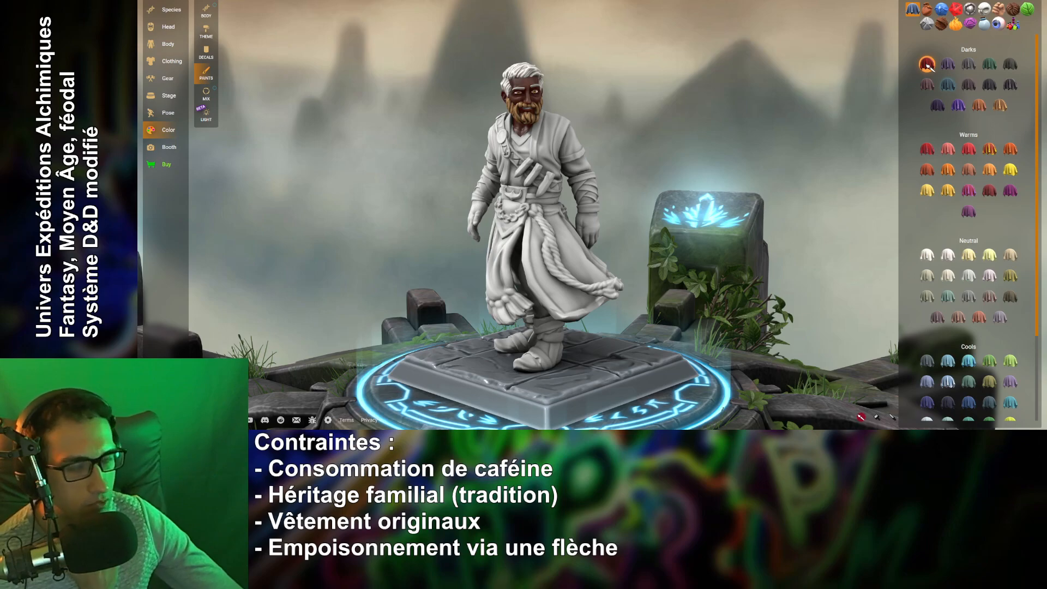
Switch to the Google Docs character document and review the artisan's description, including his species and age.
scroll(765, 159, up, 5)
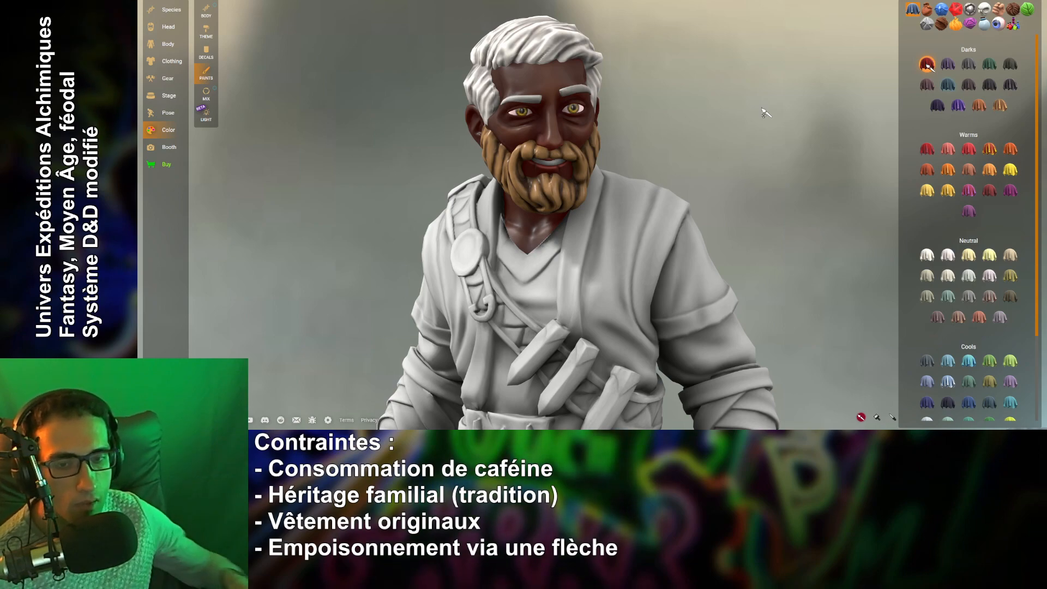
key(alt+Tab)
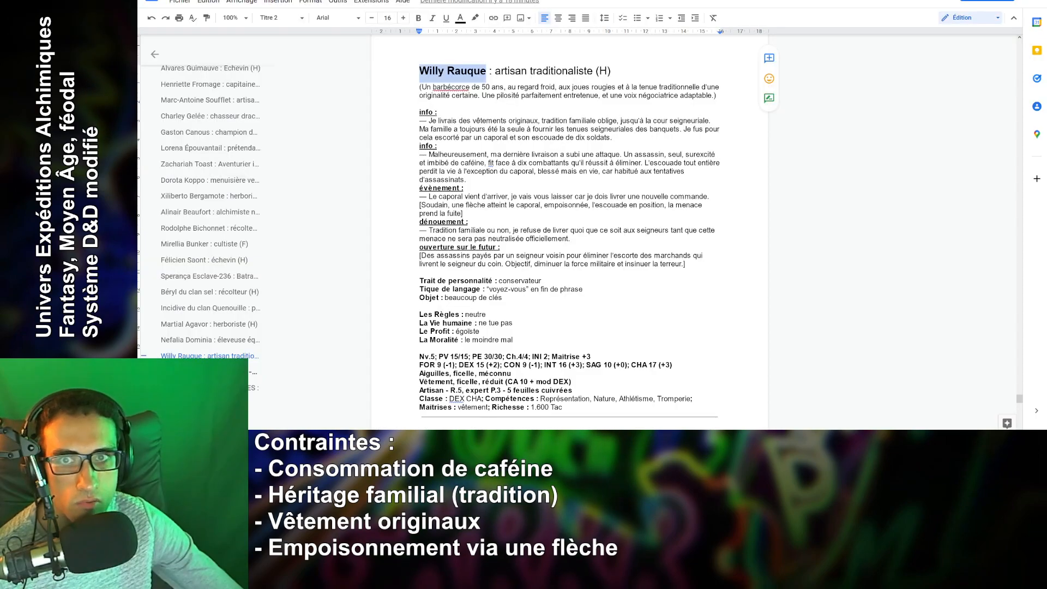
click(520, 87)
double_click(451, 88)
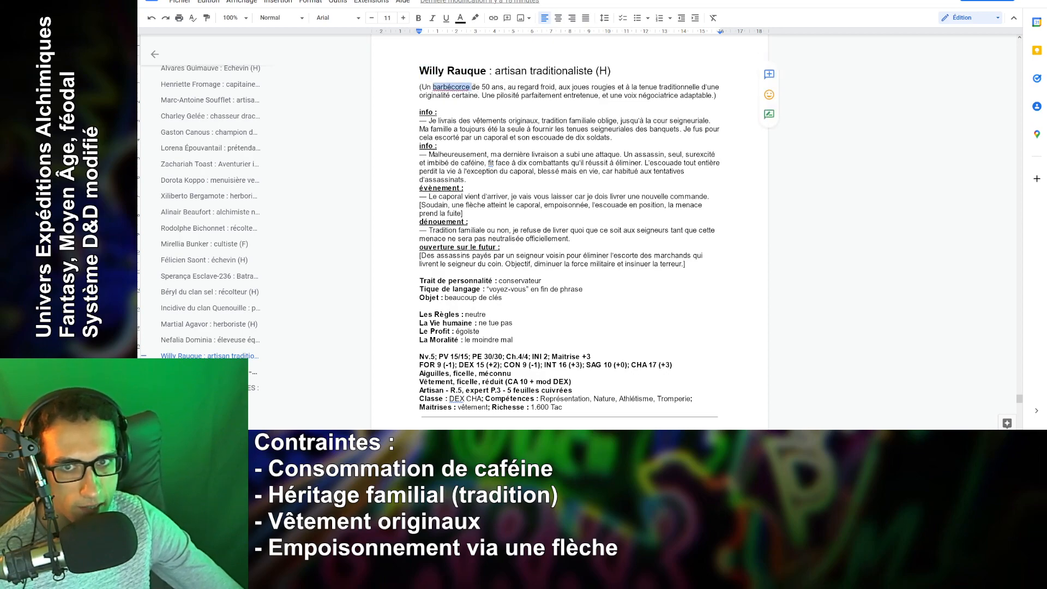
double_click(497, 87)
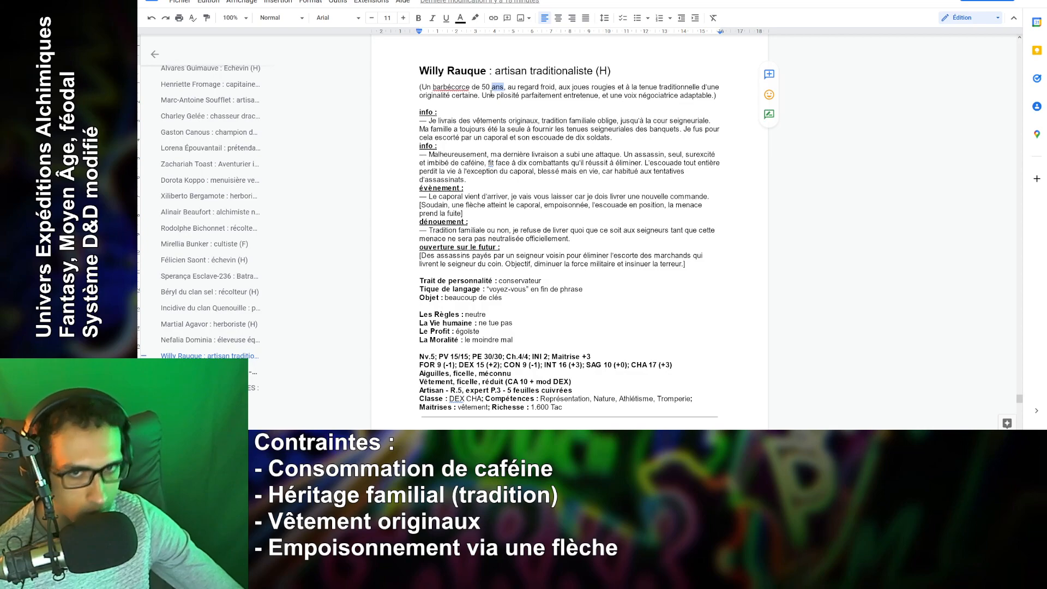
click(439, 102)
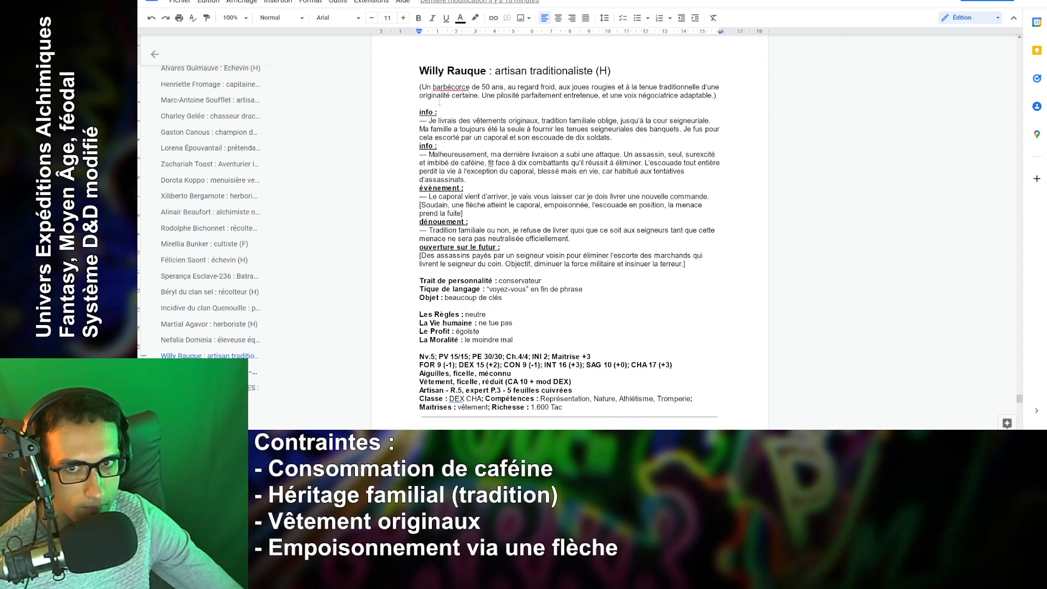
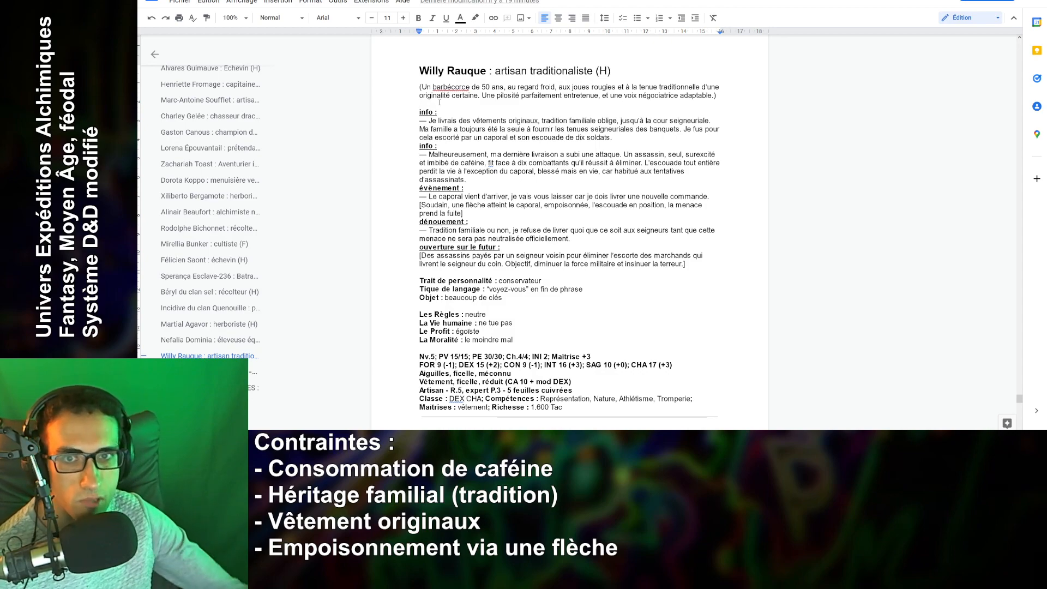
Review the artisan's well-groomed hair and adaptable negotiating voice in the character description.
drag(480, 96, 602, 96)
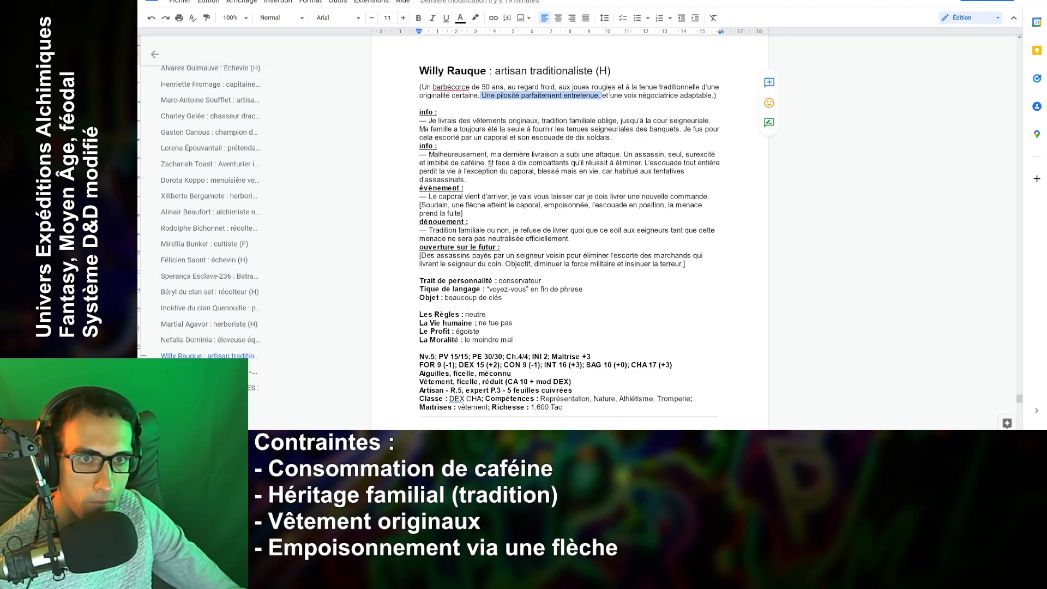
click(676, 95)
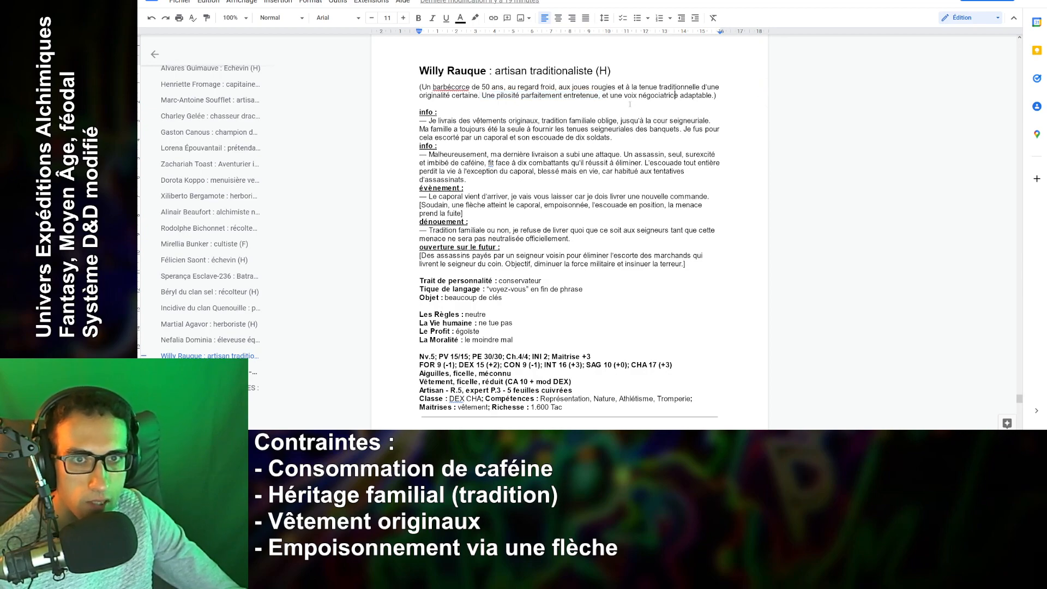
drag(611, 95, 709, 96)
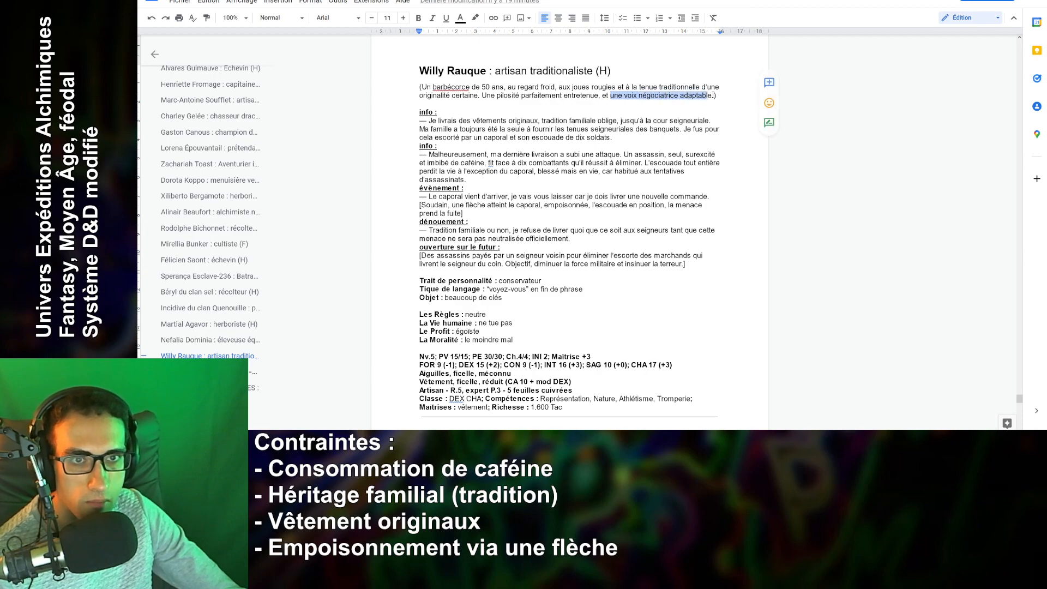
click(717, 96)
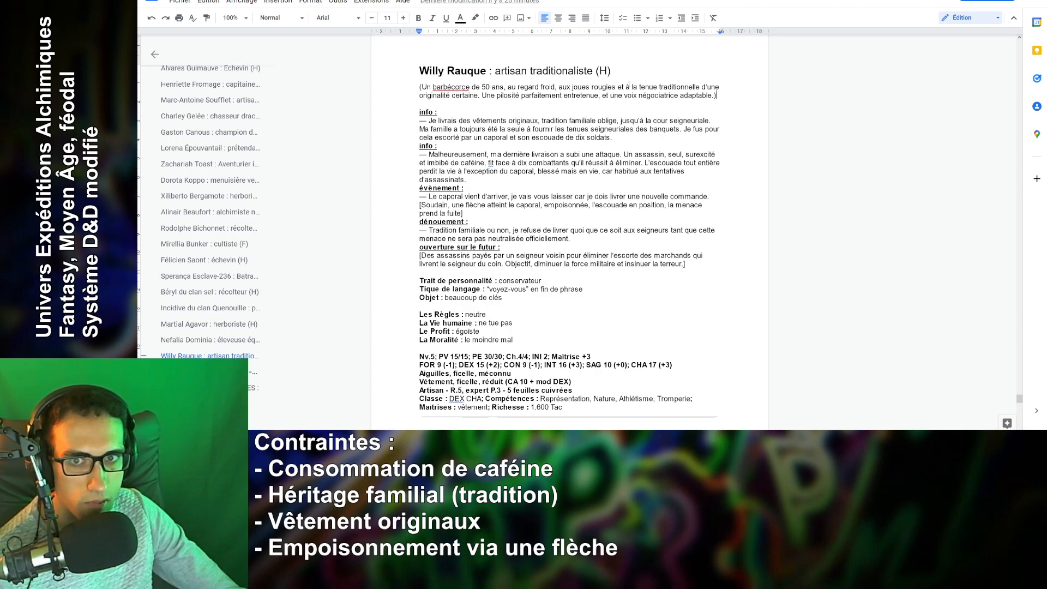
Return to Hero Forge and examine the miniature's face, torso and unpainted outfit with the leather paints available.
key(ctrl+Tab)
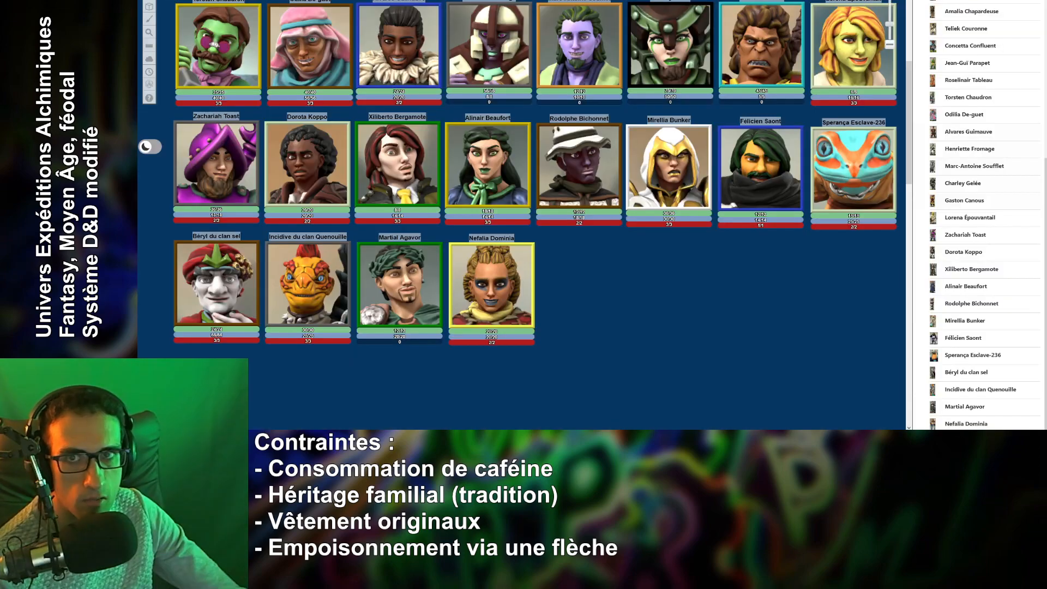
key(ctrl+Tab)
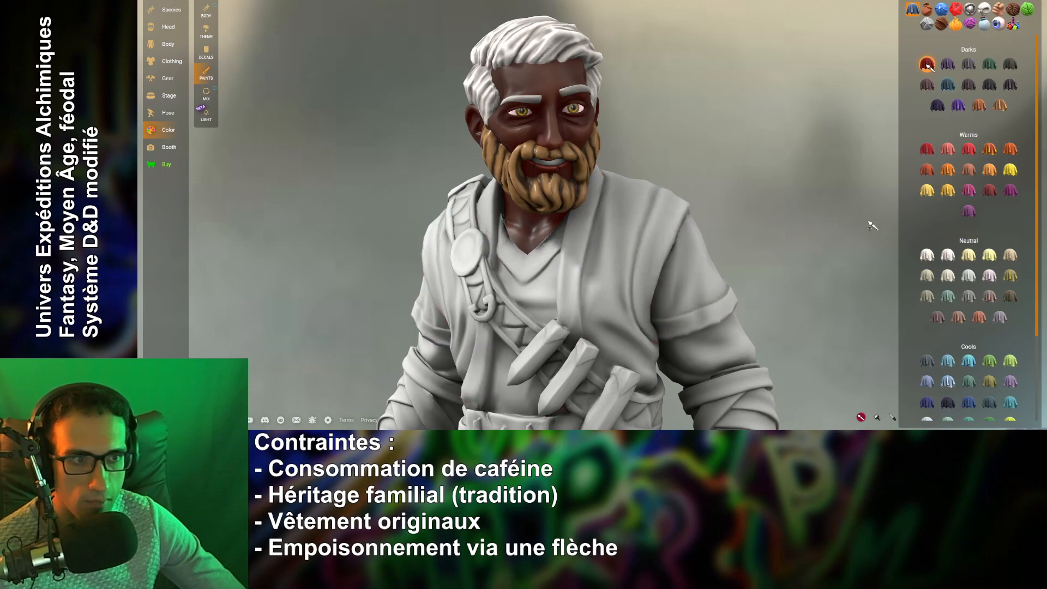
click(927, 9)
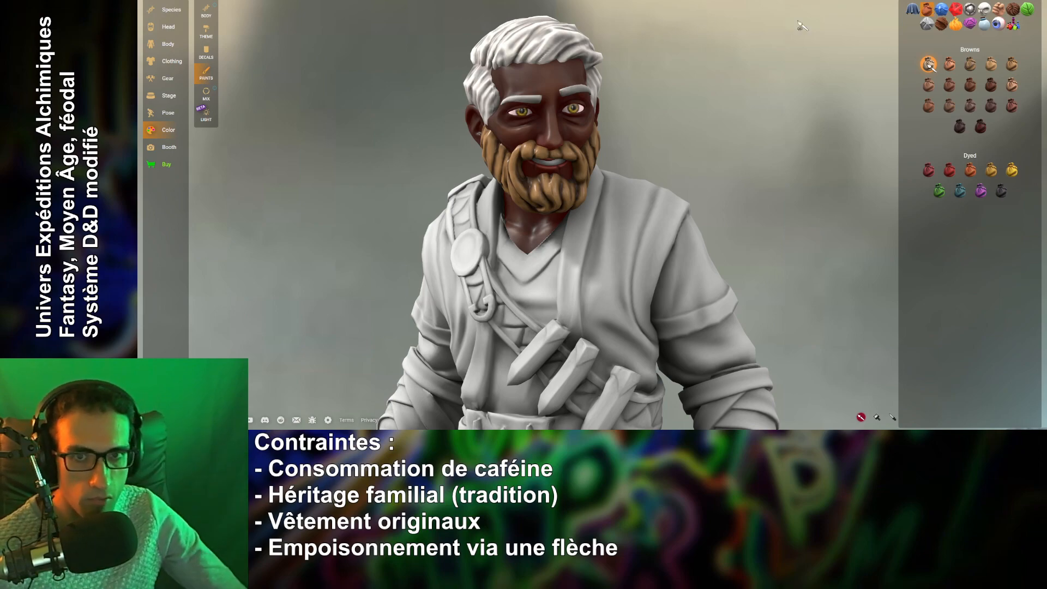
scroll(763, 159, up, 3)
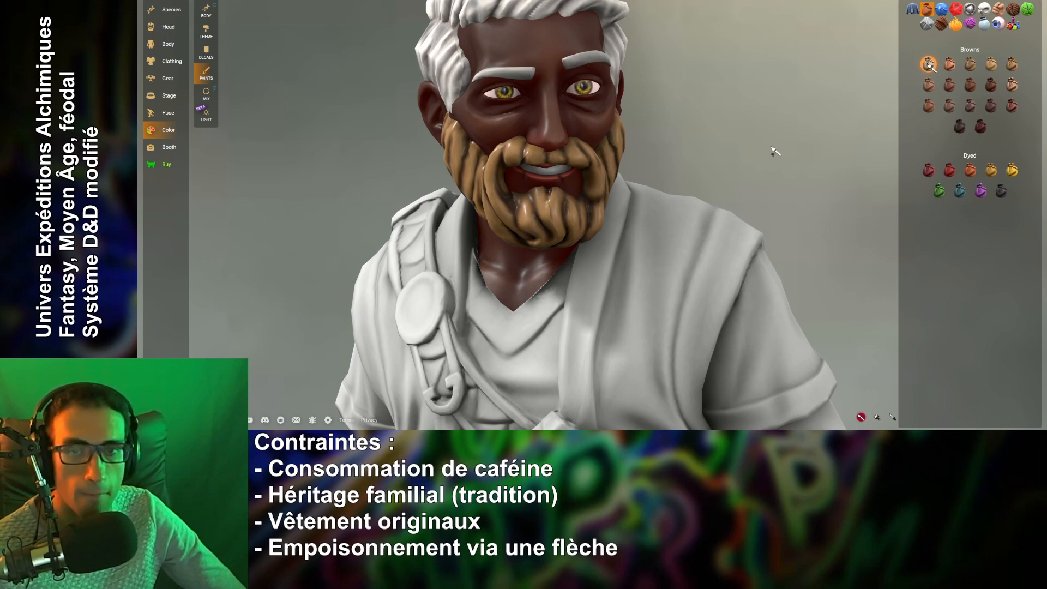
scroll(769, 151, down, 2)
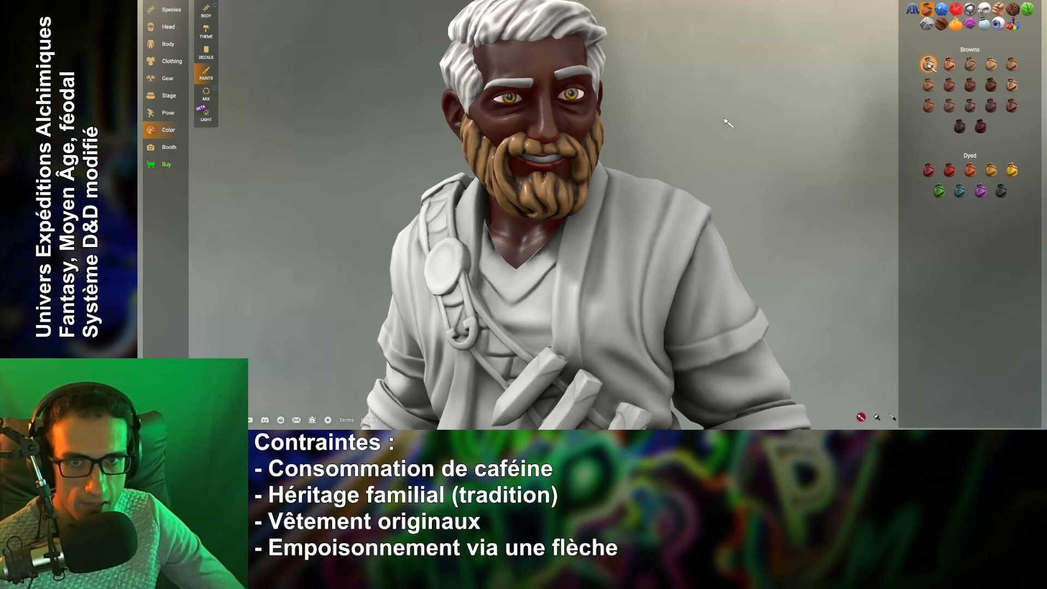
scroll(736, 124, down, 2)
drag(786, 131, 759, 127)
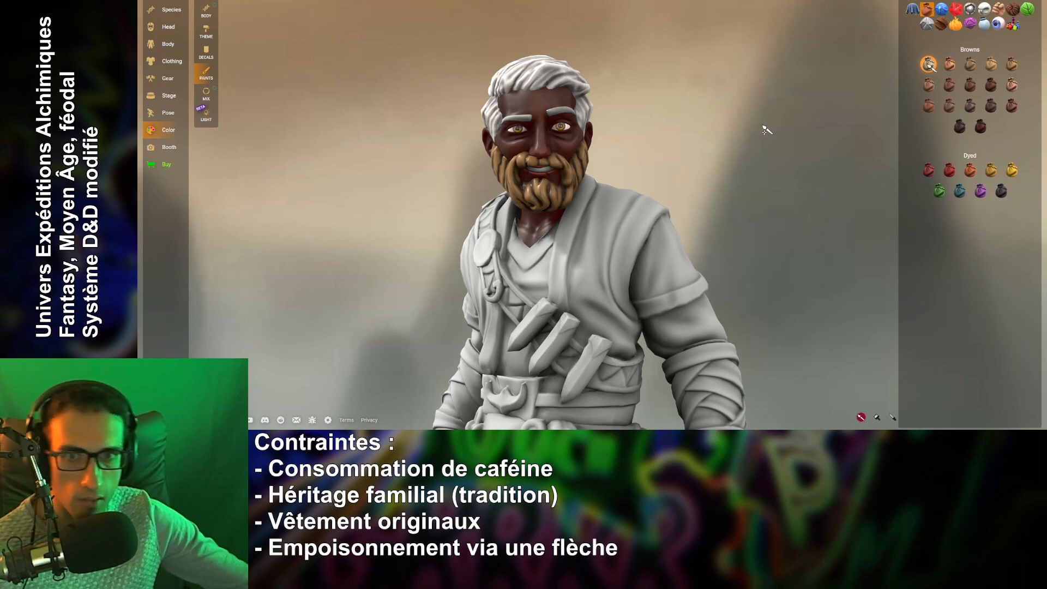
drag(681, 103, 646, 141)
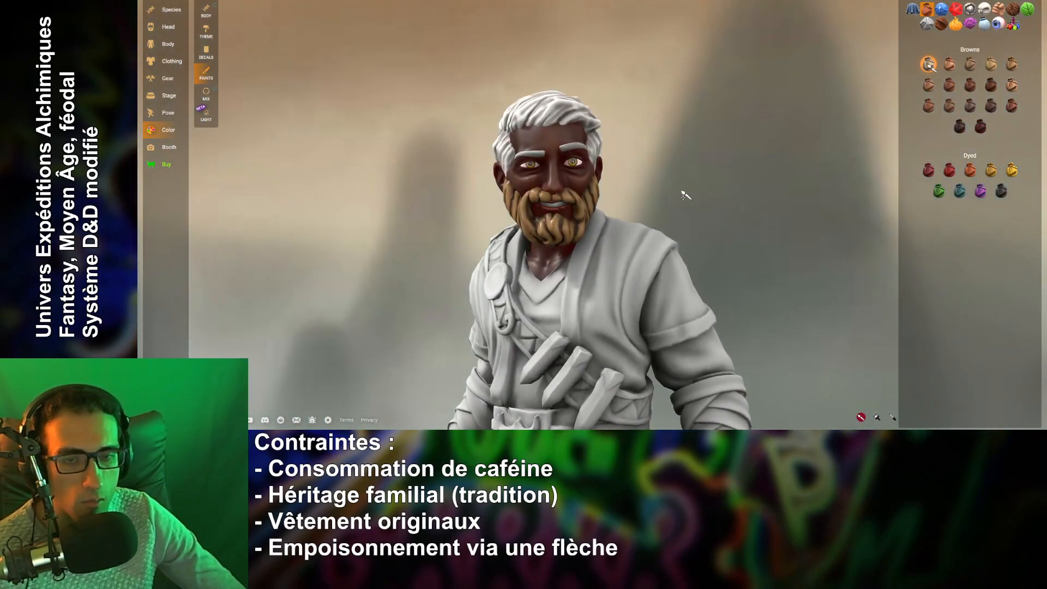
scroll(692, 240, down, 3)
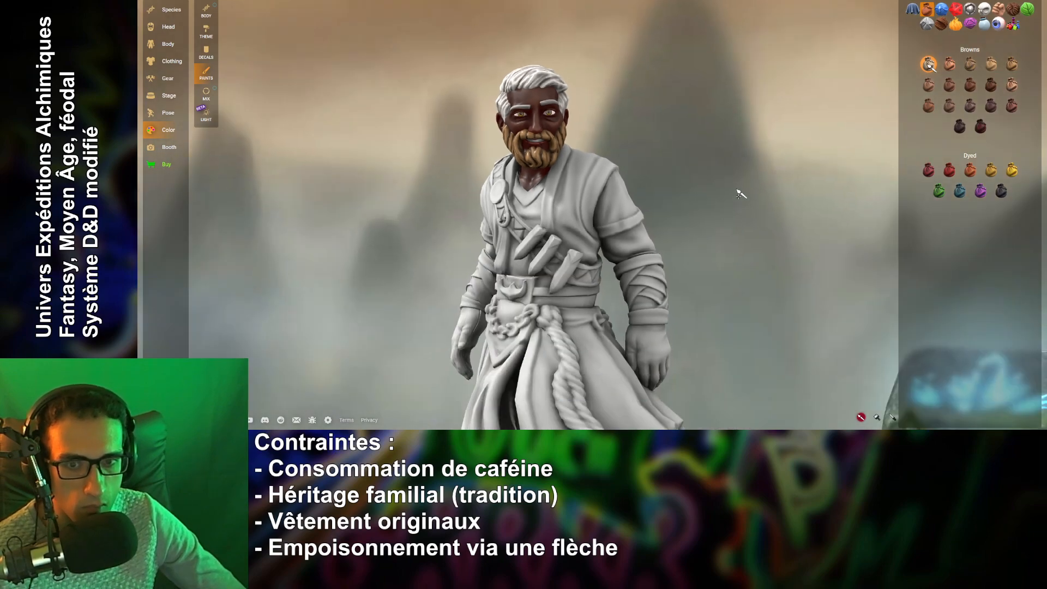
drag(738, 192, 708, 186)
right_drag(709, 185, 782, 99)
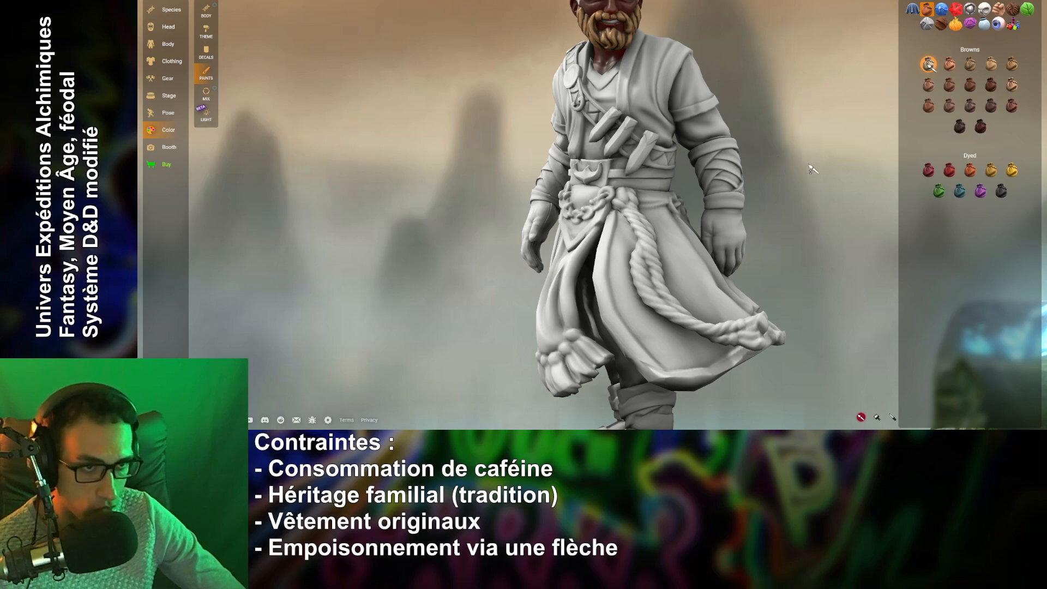
Paint the waist chain and the bandolier's metal pieces with Polished Nickel.
click(912, 9)
drag(813, 149, 804, 158)
drag(777, 87, 830, 141)
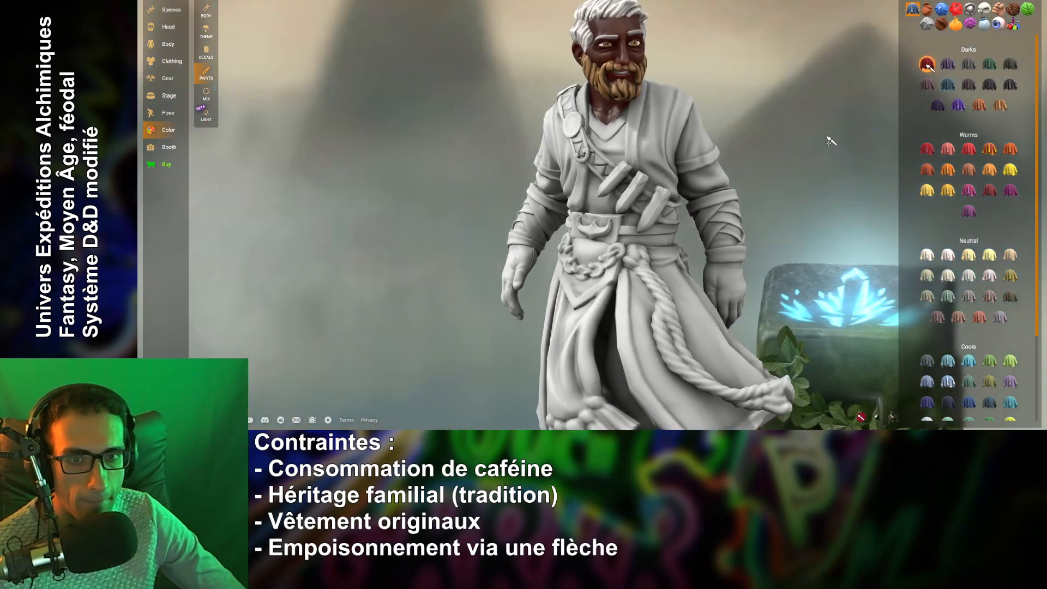
click(927, 10)
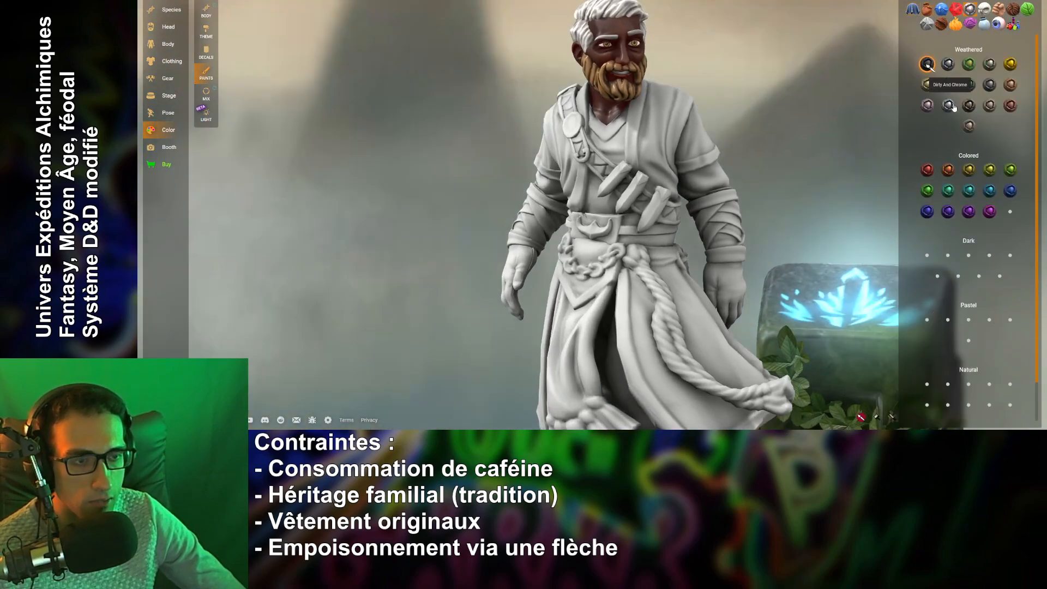
scroll(979, 344, down, 1)
click(989, 343)
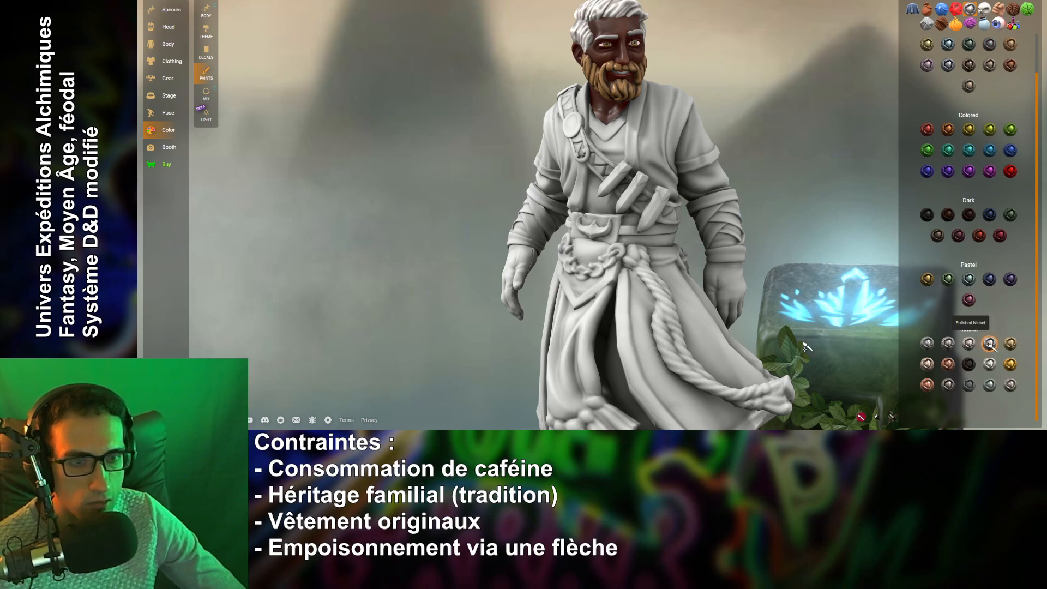
click(605, 277)
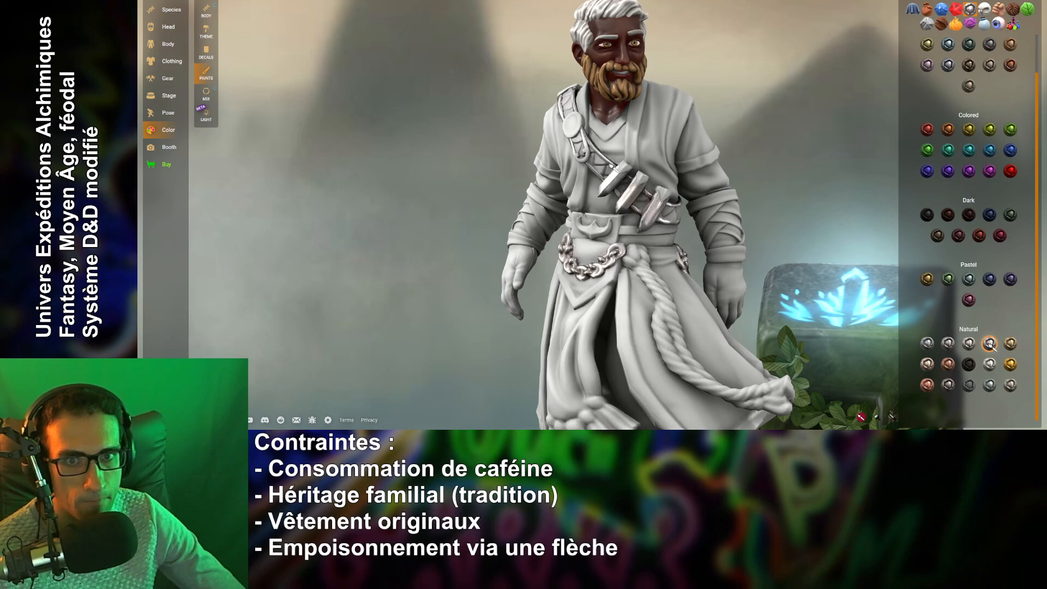
Apply the same Polished Nickel to the belt's buckle and metal trim.
drag(780, 150, 453, 210)
drag(674, 125, 1018, 74)
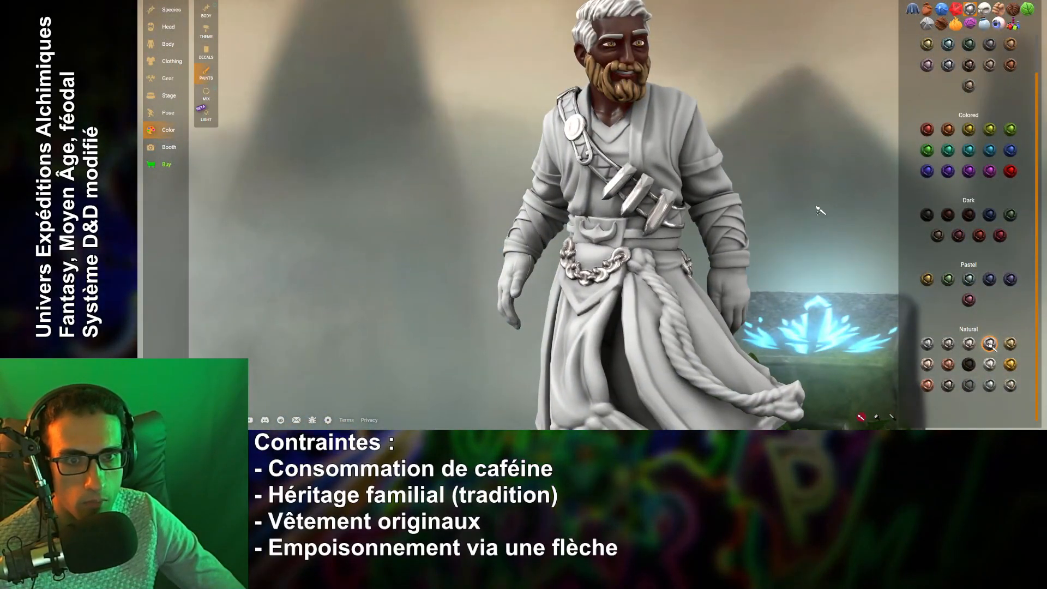
scroll(818, 212, down, 3)
drag(764, 240, 796, 262)
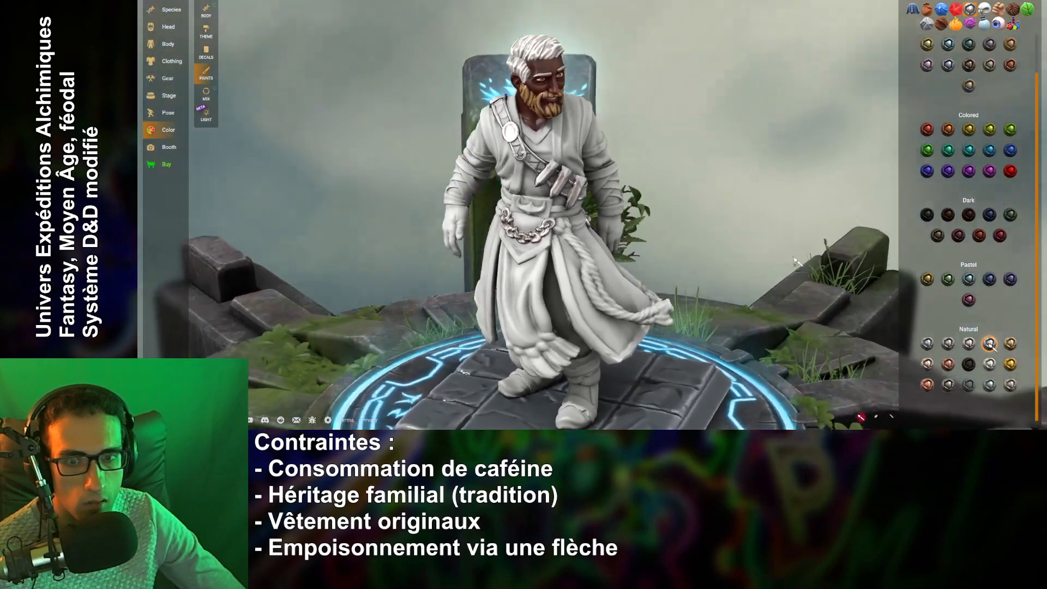
scroll(795, 261, up, 5)
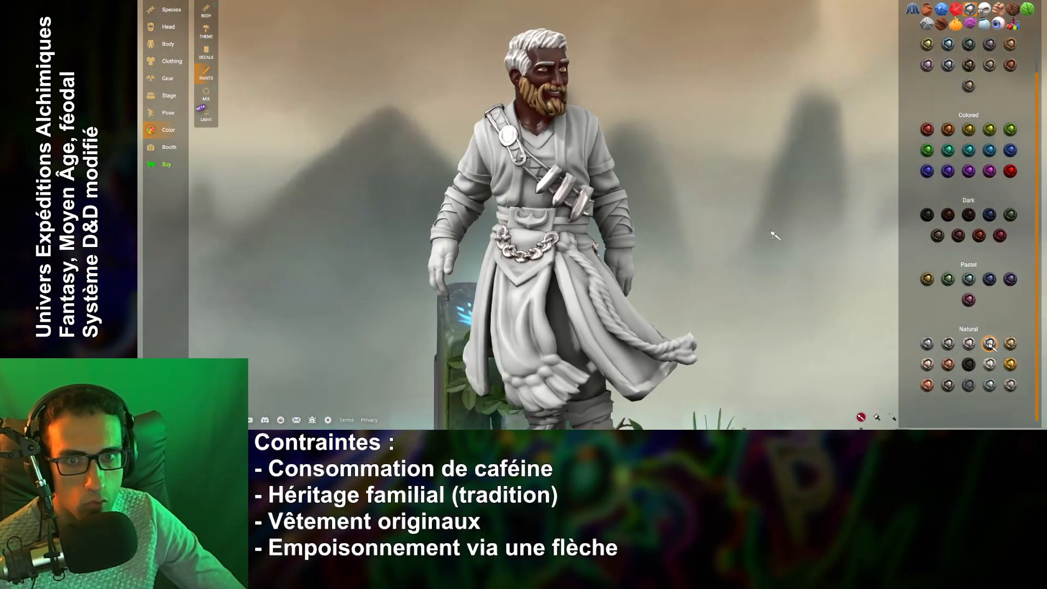
click(539, 228)
drag(727, 240, 720, 239)
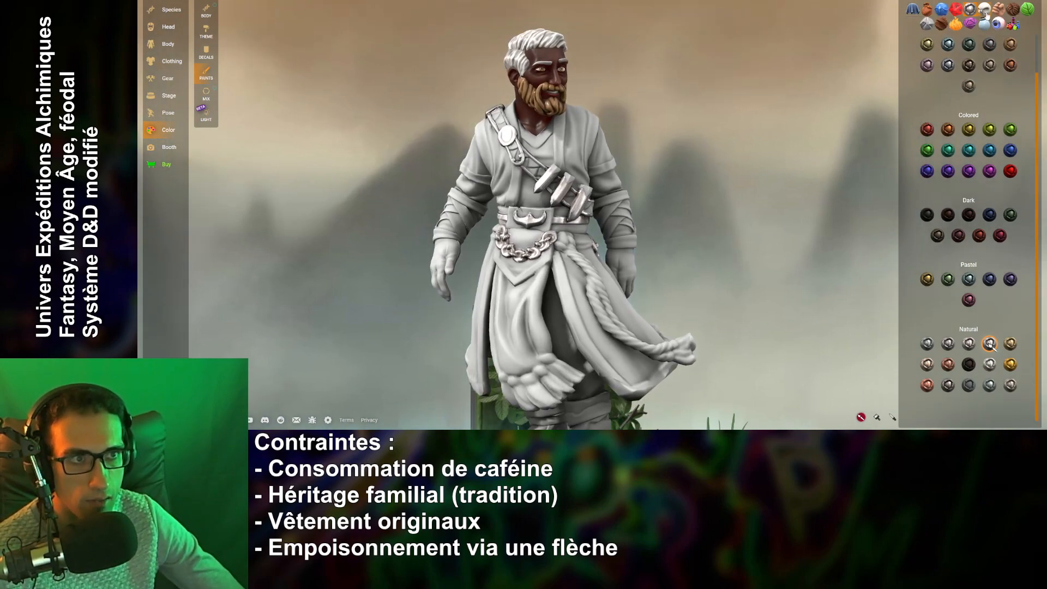
Paint the hanging waist rope and the fringe at the front cloth's hem with the dark purple hair paint.
click(1011, 11)
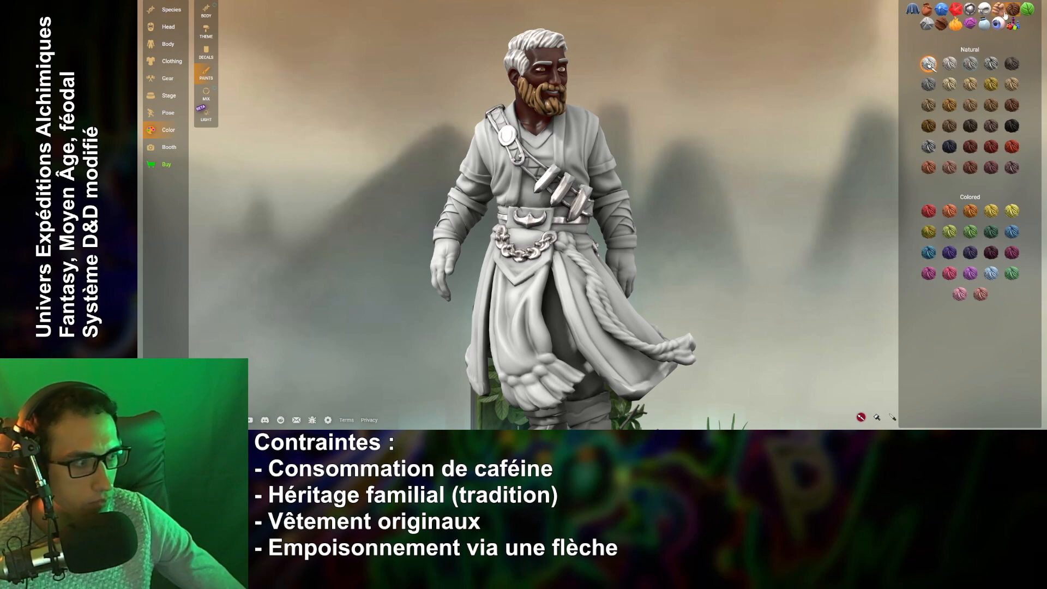
click(991, 253)
click(591, 279)
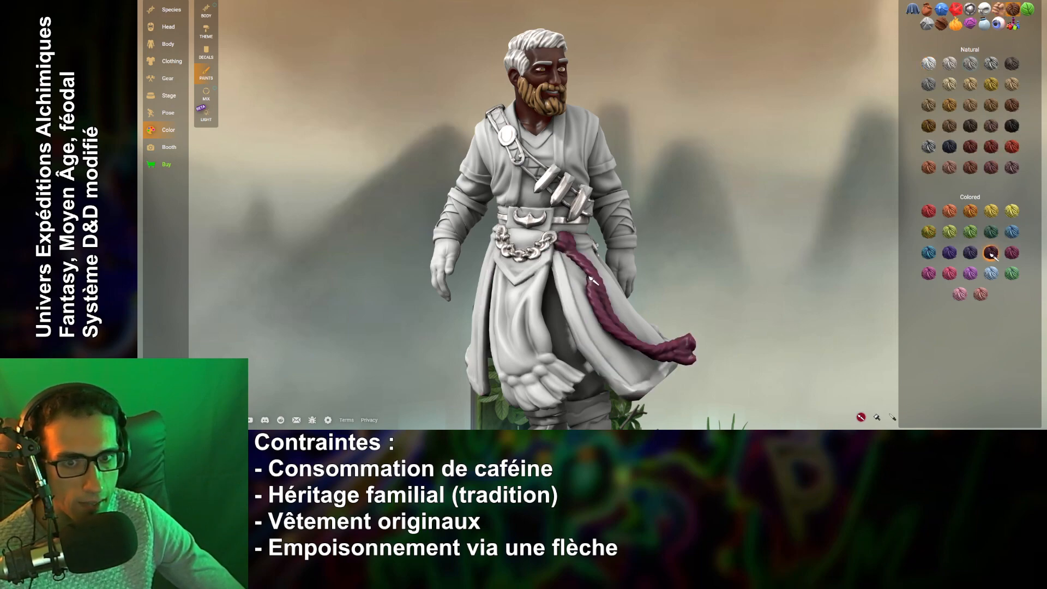
click(543, 398)
mouse_move(769, 218)
mouse_down()
mouse_move(969, 211)
mouse_move(922, 235)
mouse_move(191, 227)
mouse_move(916, 240)
mouse_move(773, 217)
mouse_up()
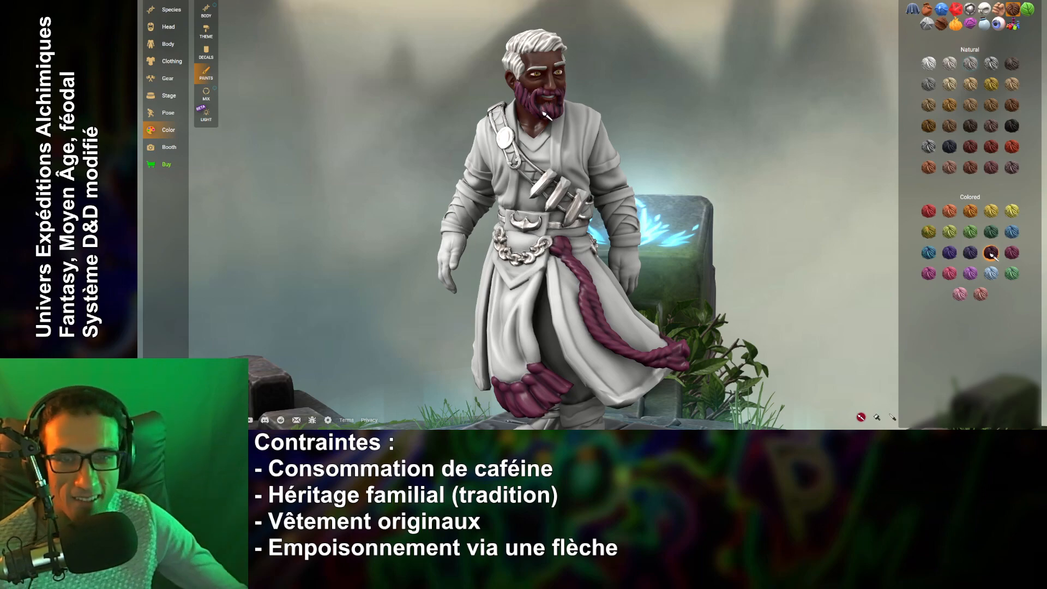
Preview the dark purple hair paint on the beard and inspect it up close from several angles.
scroll(665, 98, up, 6)
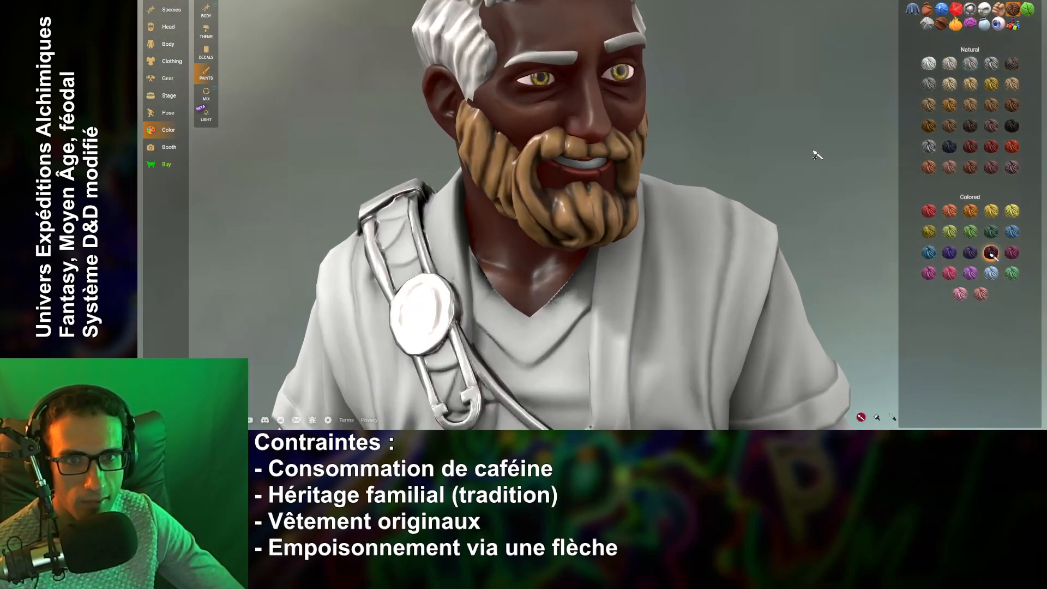
drag(815, 152, 795, 133)
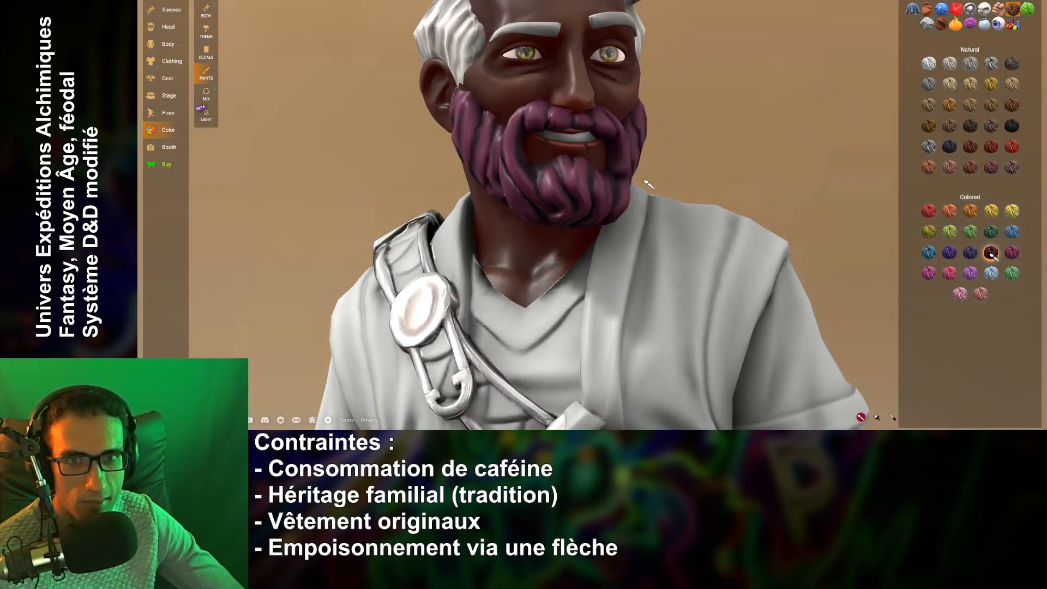
drag(644, 179, 619, 163)
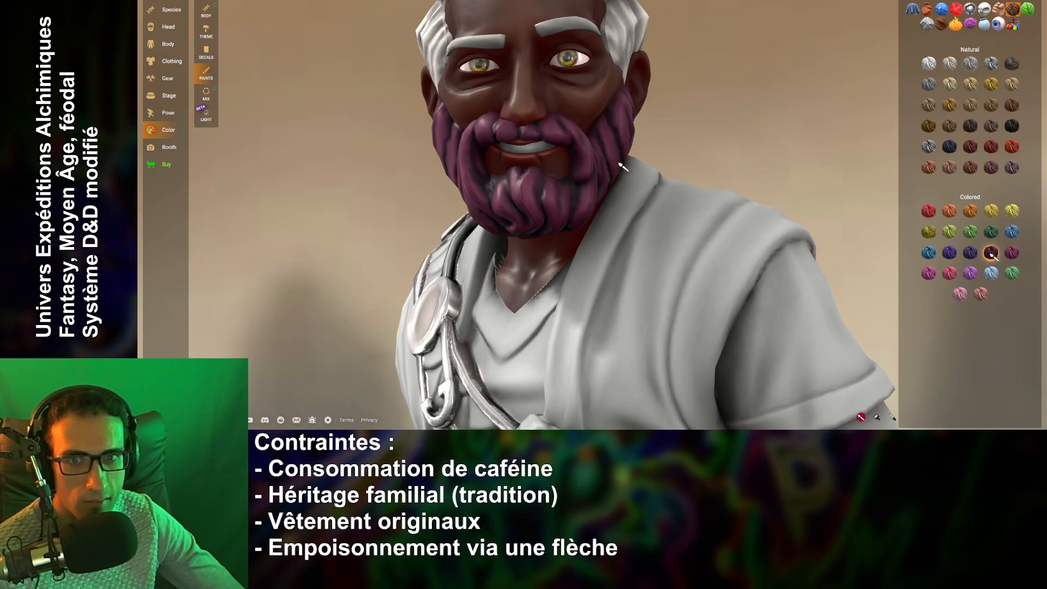
scroll(818, 173, down, 6)
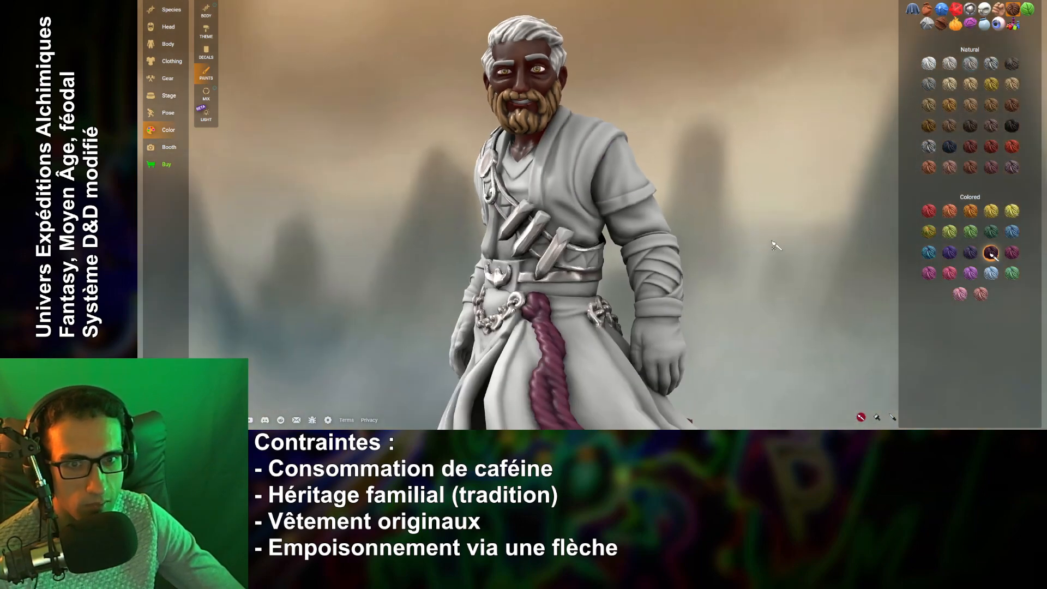
scroll(776, 246, down, 5)
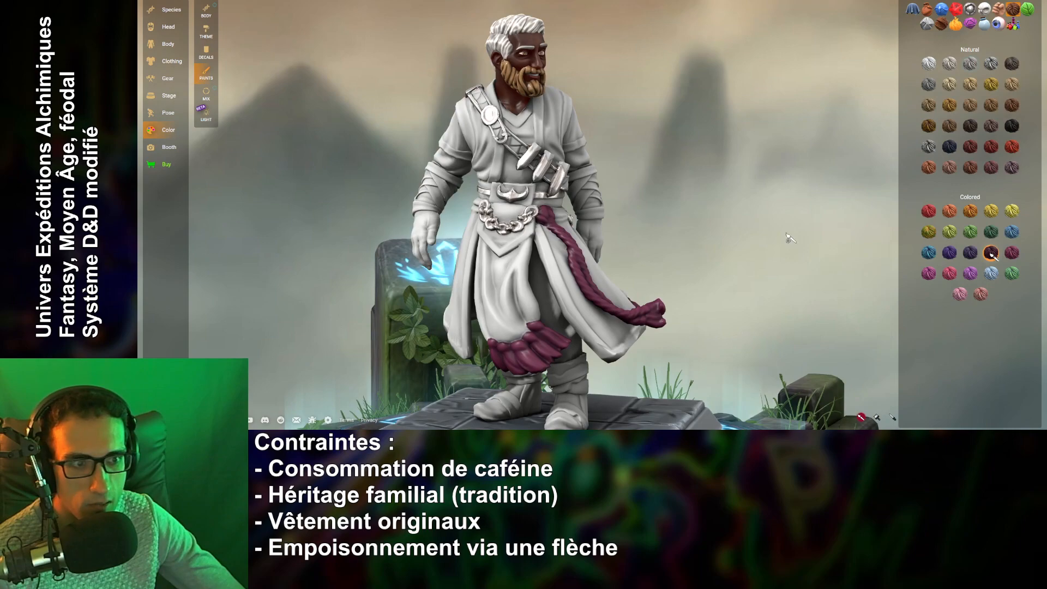
Paint the skirt's outer panels and the open vest with bright yellow fabric from the warm colors.
click(969, 277)
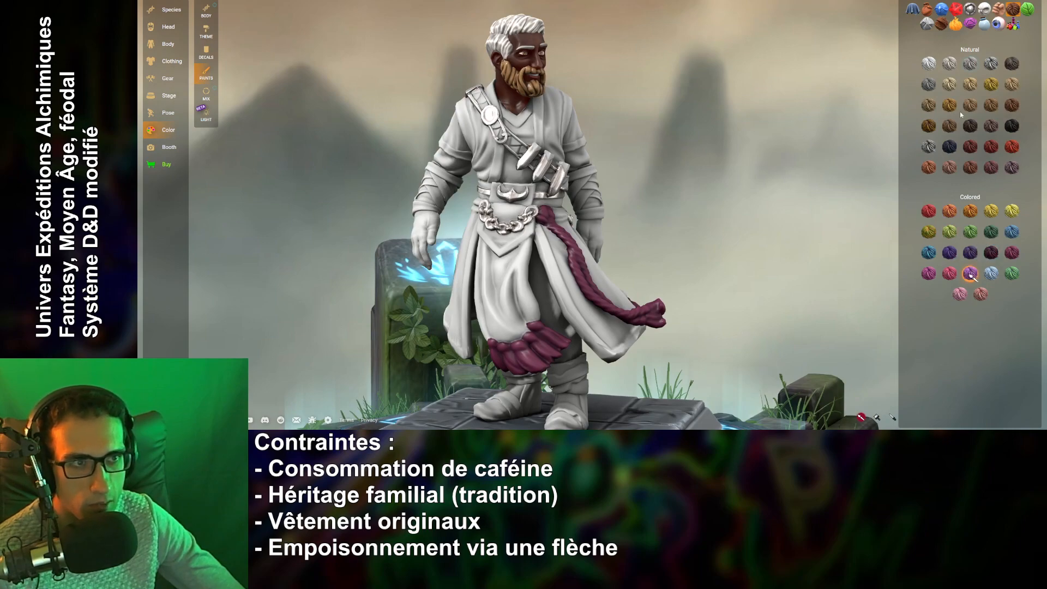
click(911, 10)
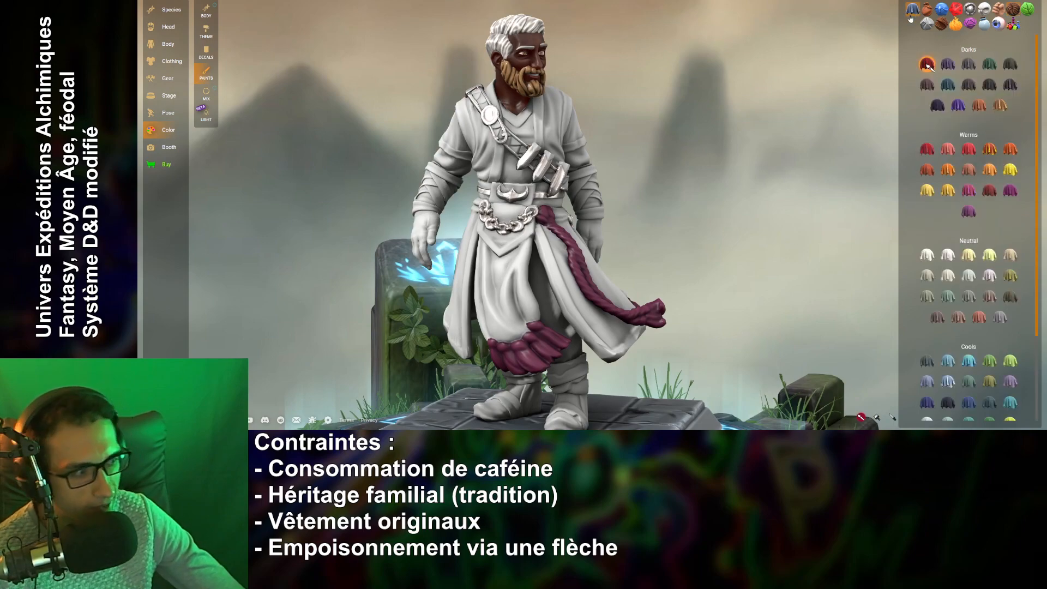
click(1009, 171)
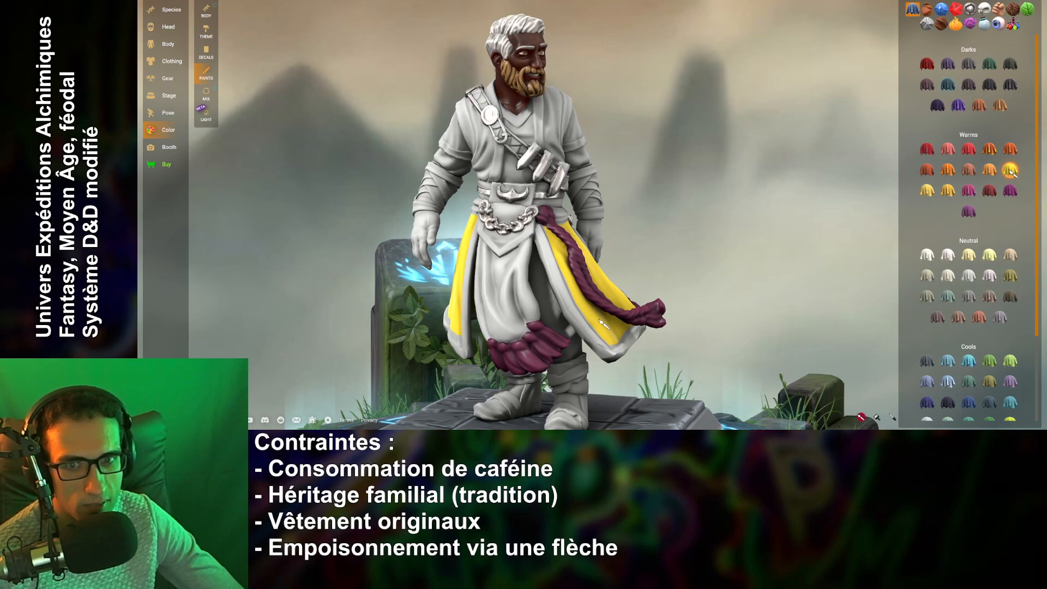
drag(800, 78, 739, 106)
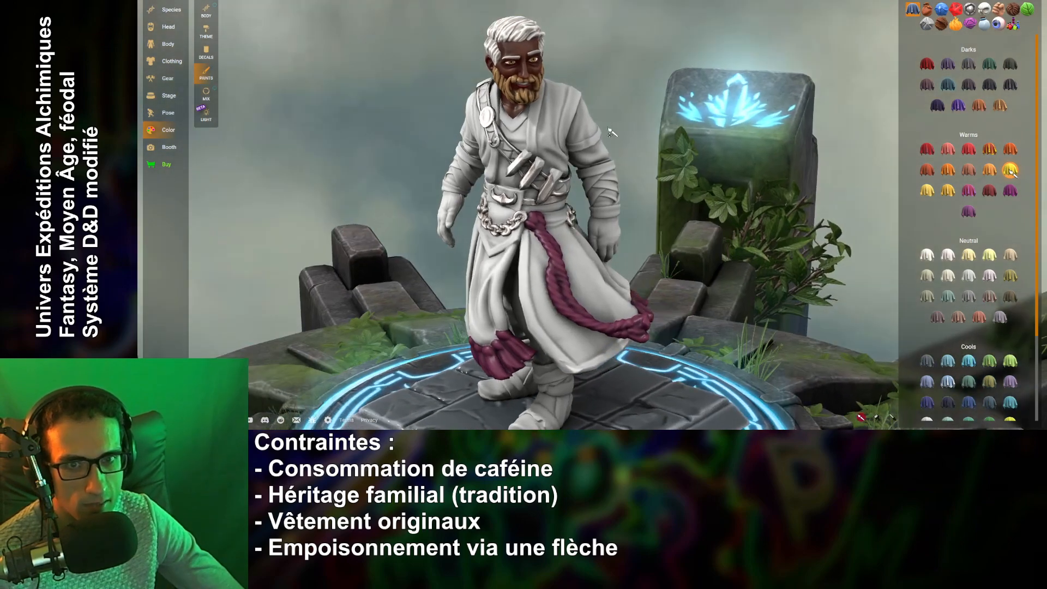
click(554, 136)
mouse_move(745, 173)
mouse_down()
mouse_move(519, 184)
mouse_move(790, 159)
mouse_up()
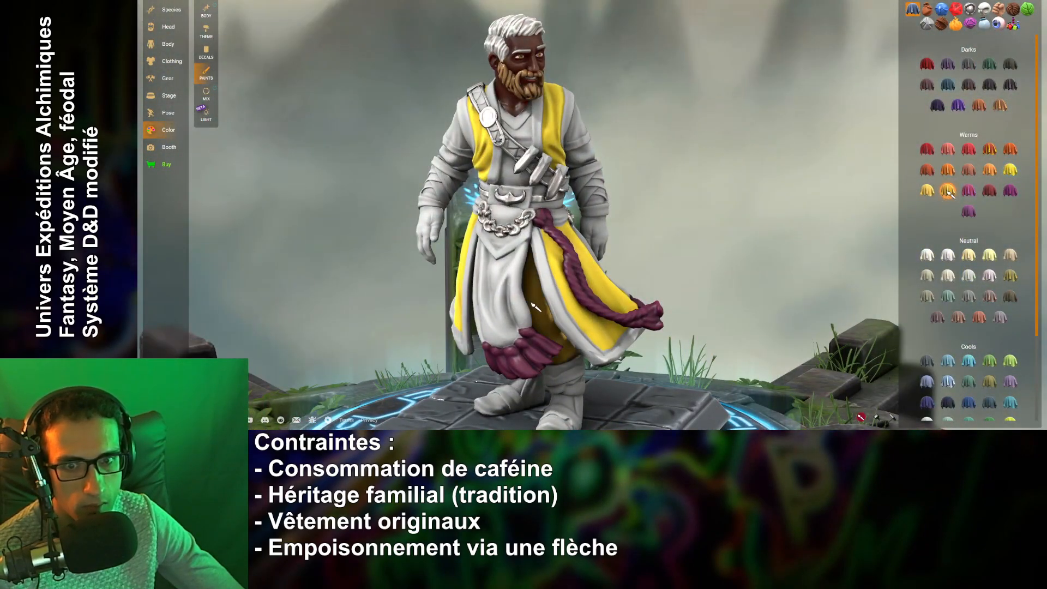
Paint the trim of the yellow vest and coat skirt in Actual Gold.
click(558, 311)
click(541, 141)
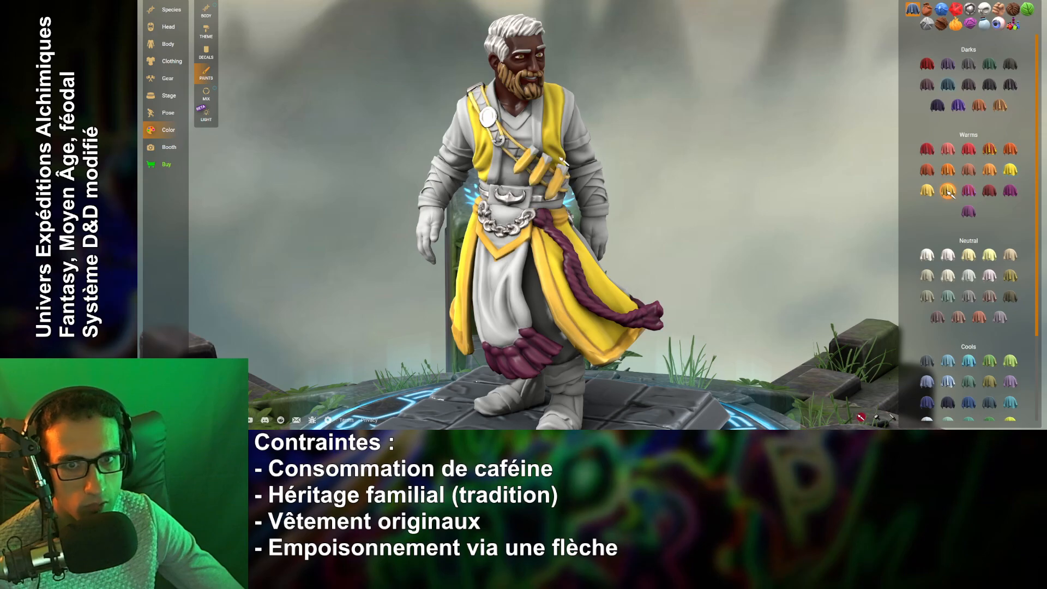
drag(765, 162, 747, 184)
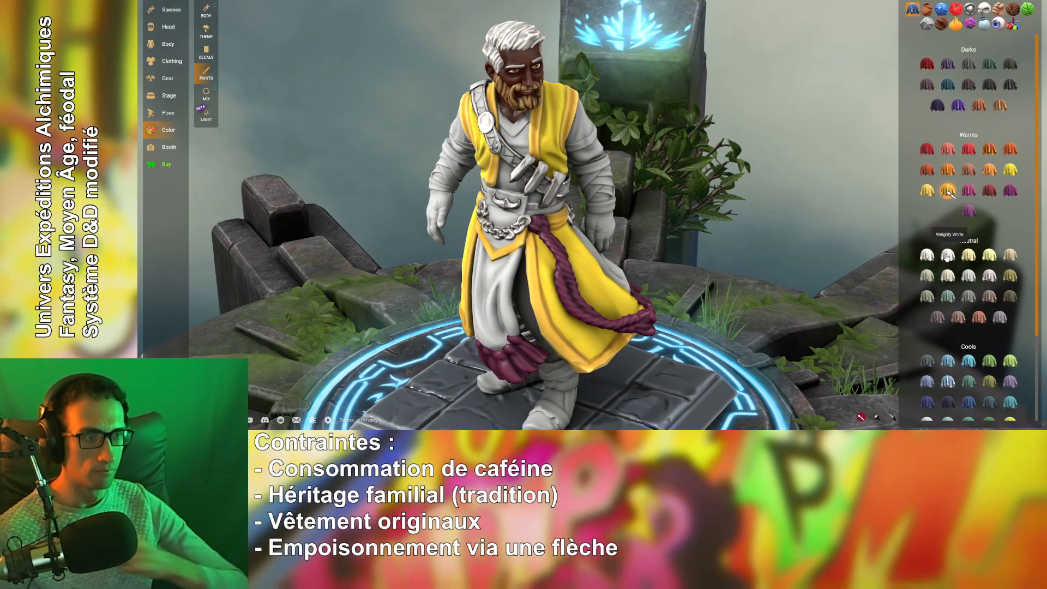
Paint the draped waist cloth beneath the coat in the cool Aqua Lacquer fabric colour.
scroll(947, 293, down, 2)
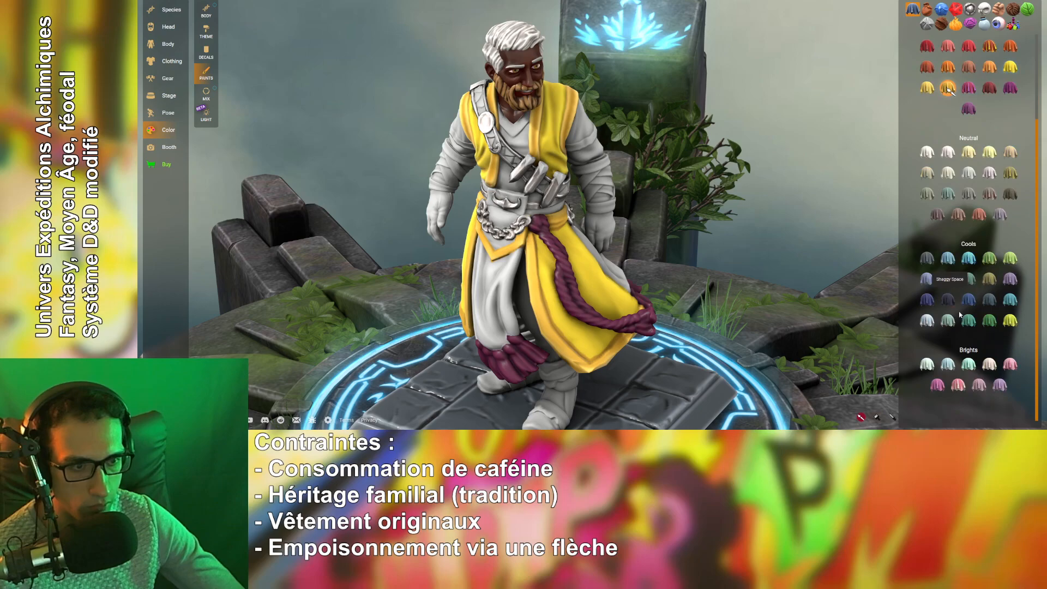
click(968, 258)
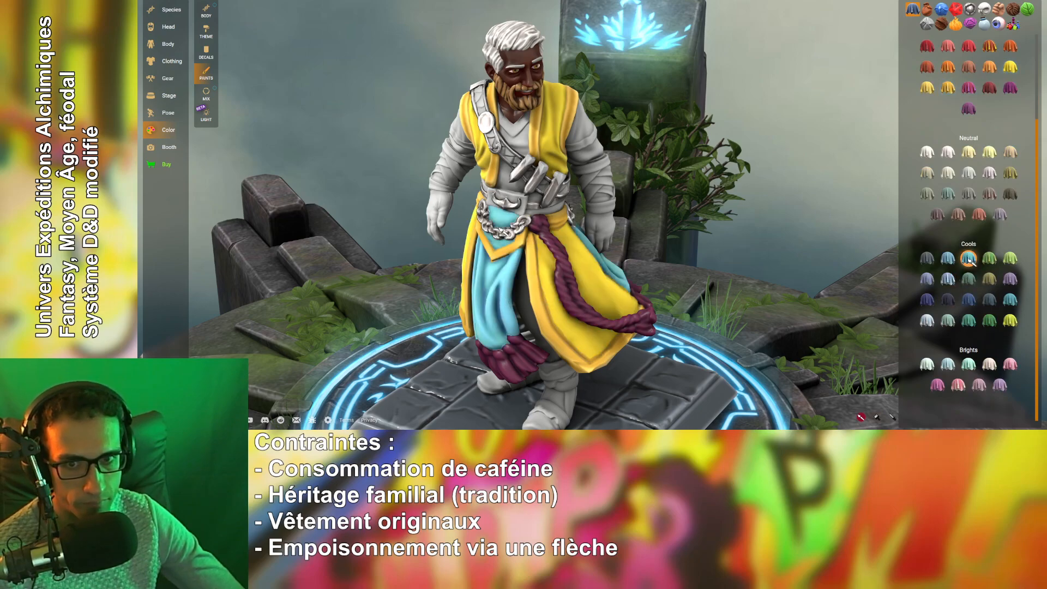
drag(532, 229, 594, 300)
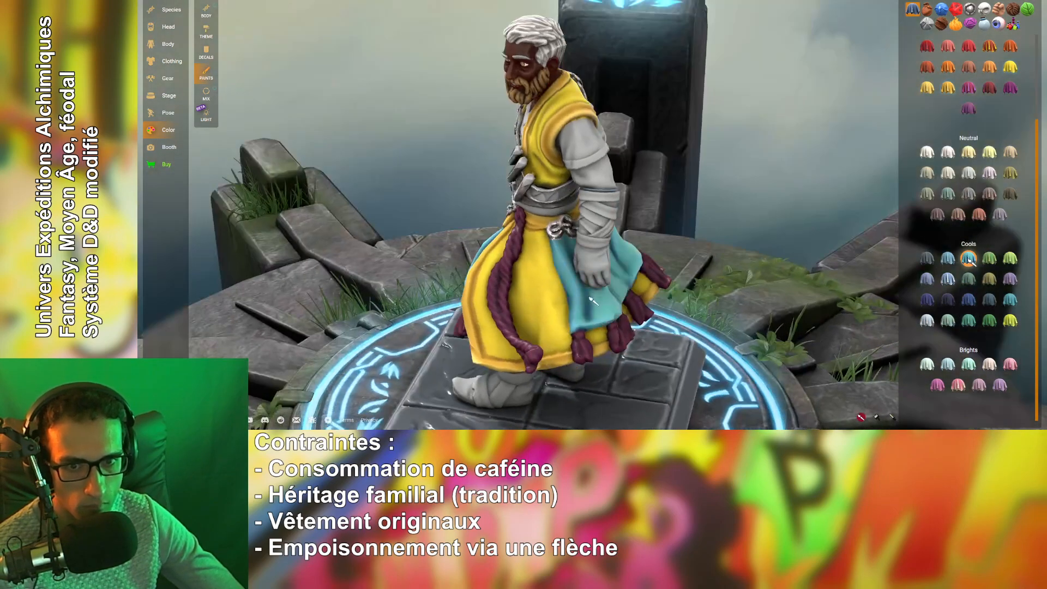
drag(689, 179, 737, 157)
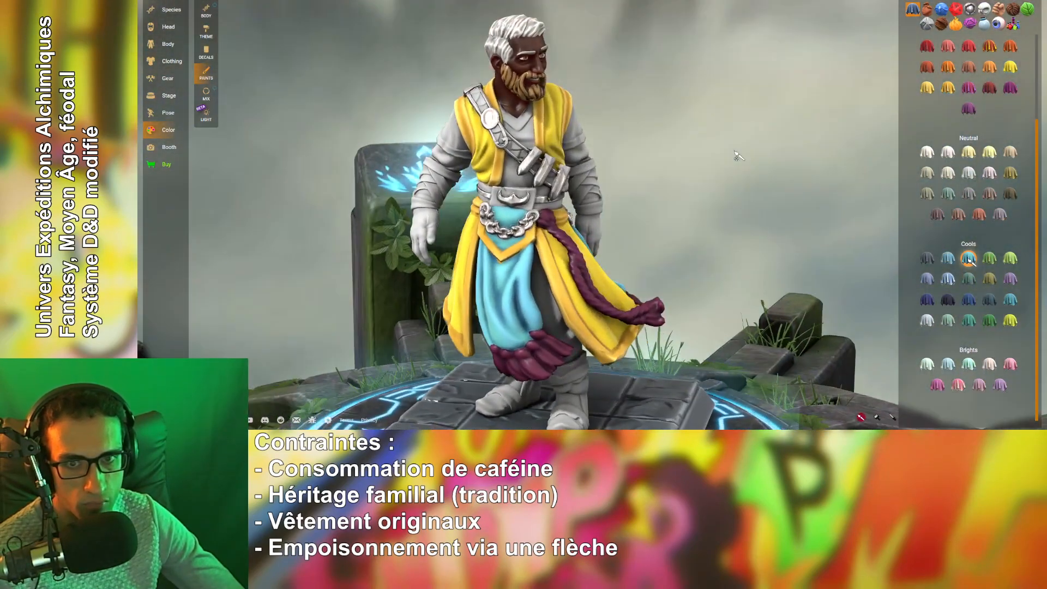
Paint the undershirt and trousers in a dark blue fabric colour from the cool shades.
click(1010, 88)
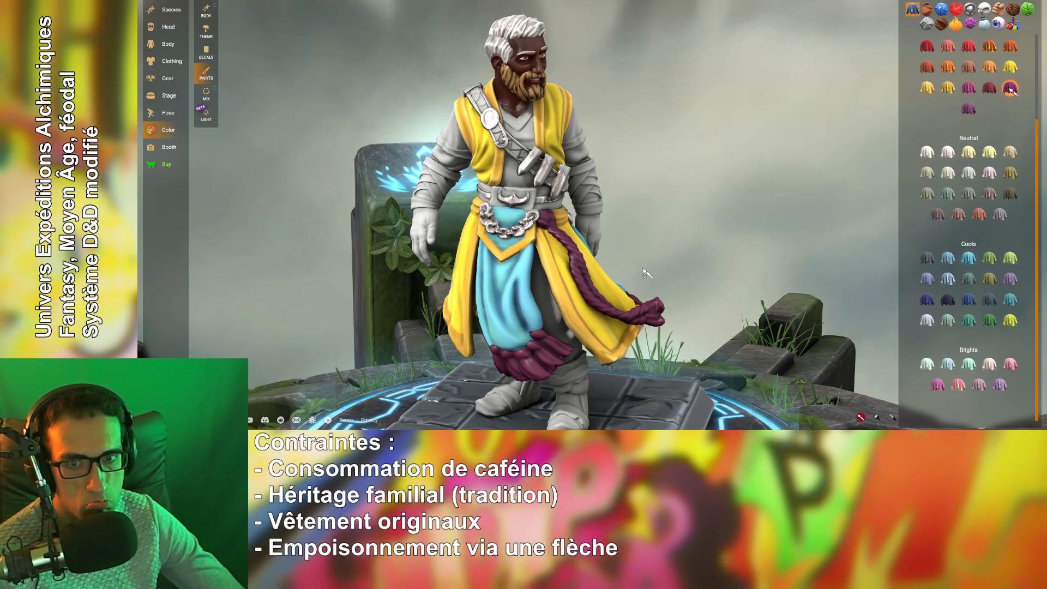
click(555, 312)
mouse_move(753, 183)
mouse_down()
mouse_move(834, 192)
mouse_move(823, 202)
mouse_up()
click(969, 299)
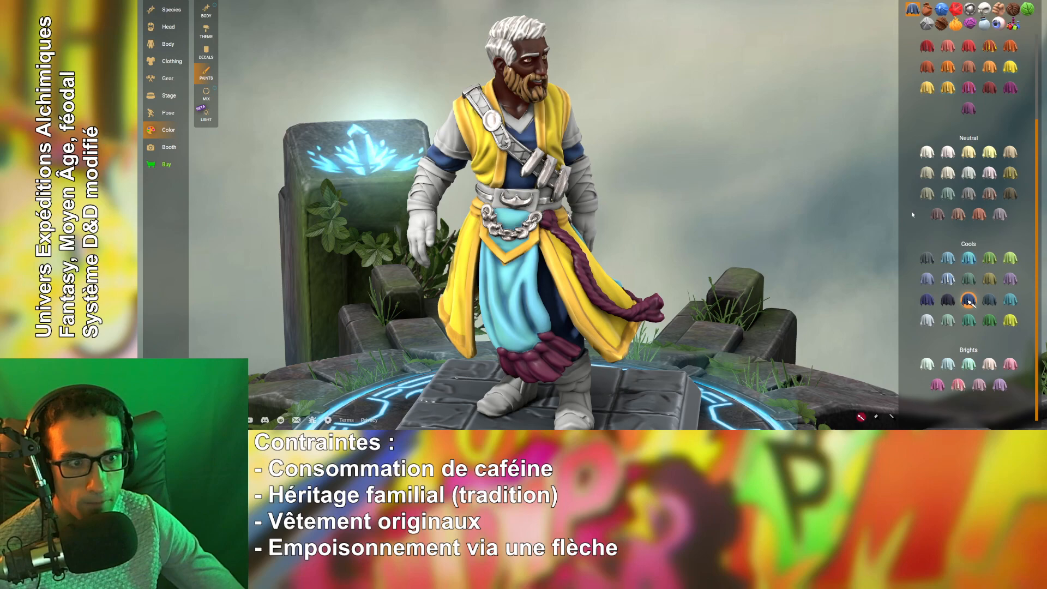
Sample the Actual Gold paint from the coat trim and apply it to the edges of the upper sleeves.
click(892, 417)
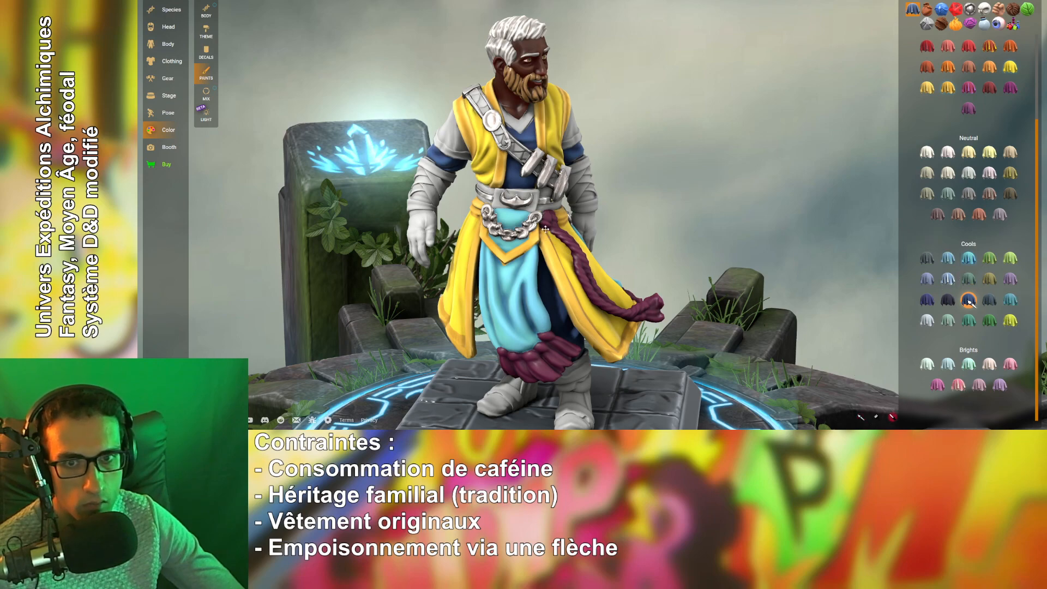
click(537, 248)
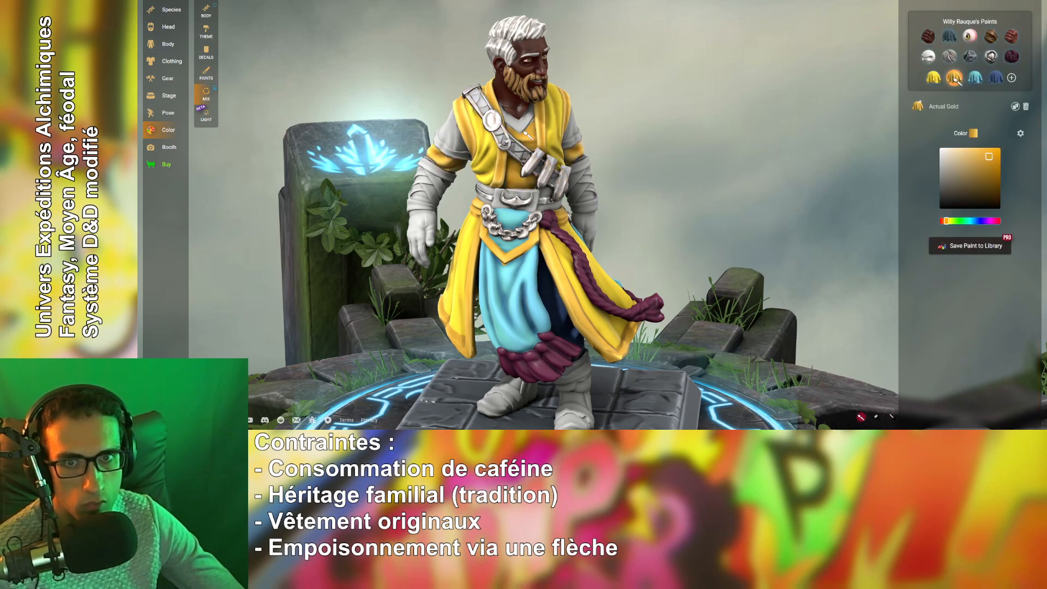
drag(722, 168, 467, 158)
click(466, 159)
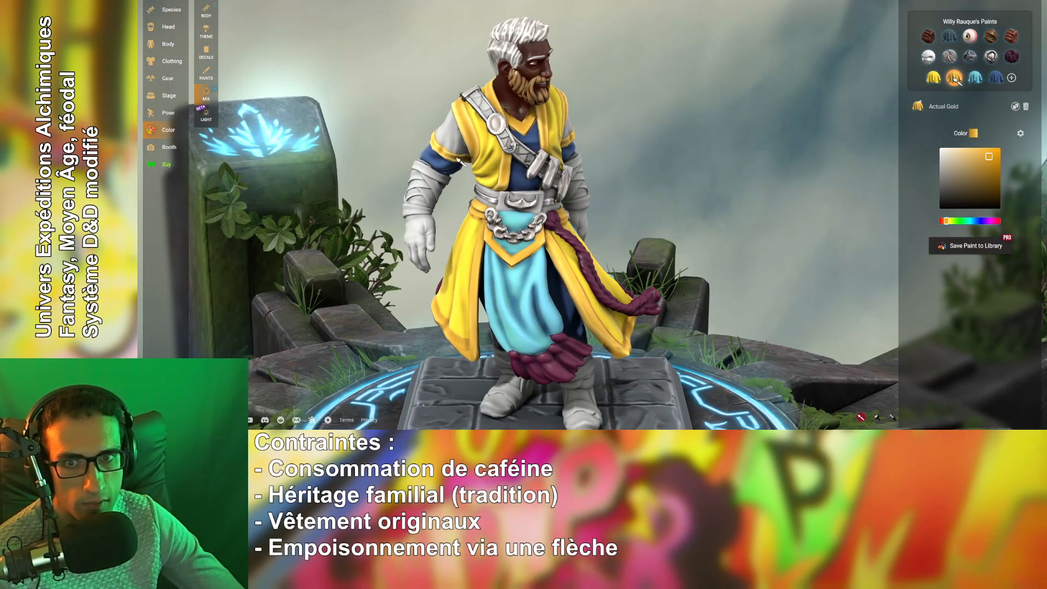
drag(775, 195, 757, 191)
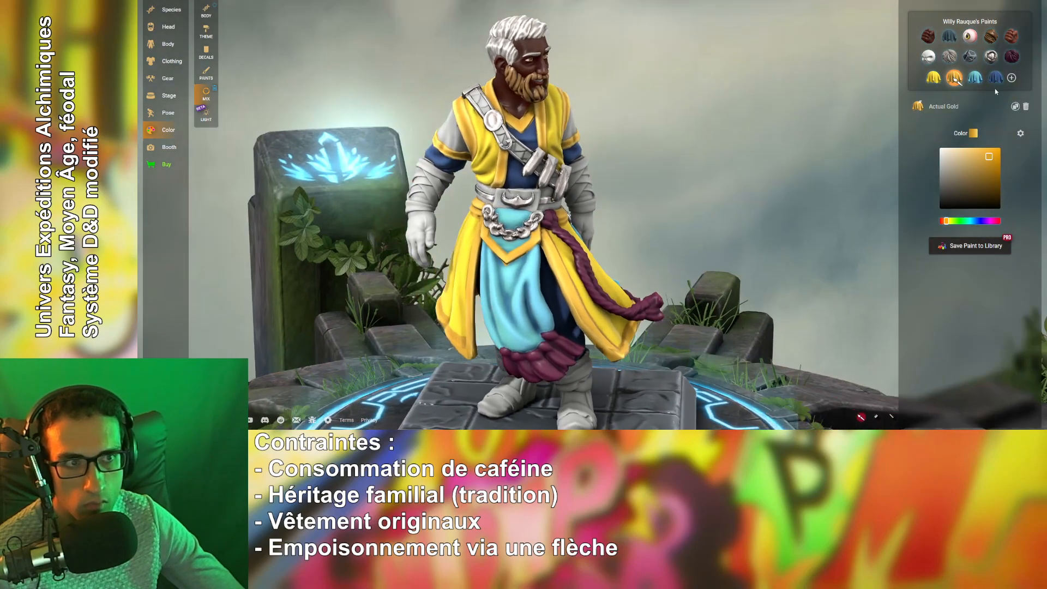
Paint the upper sleeves and both forearm wraps in Aqua Lacquer.
click(975, 78)
mouse_move(822, 203)
mouse_down()
mouse_move(732, 196)
mouse_move(813, 195)
mouse_up()
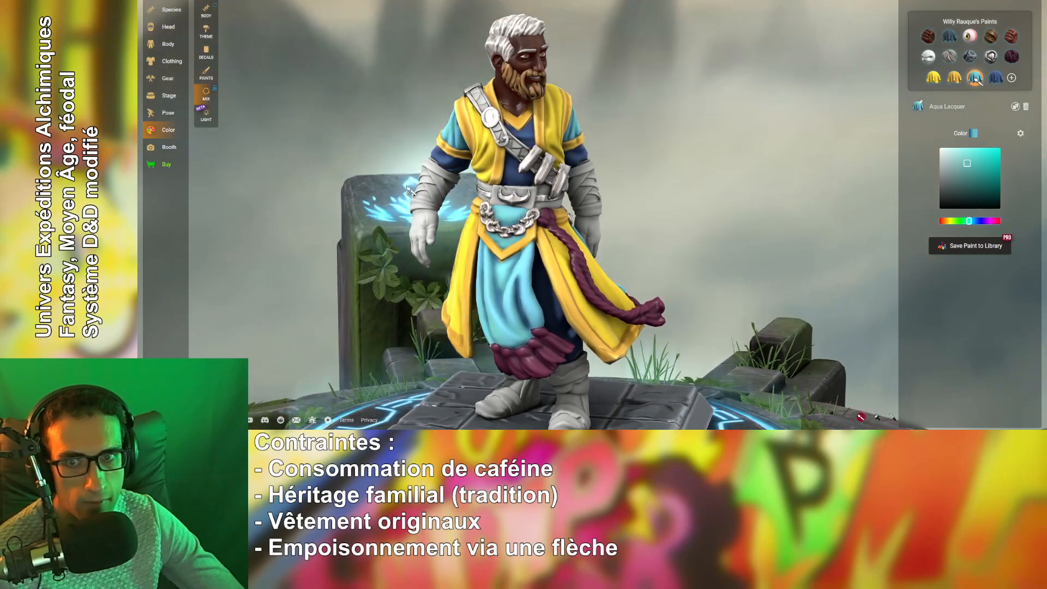
click(428, 184)
click(593, 189)
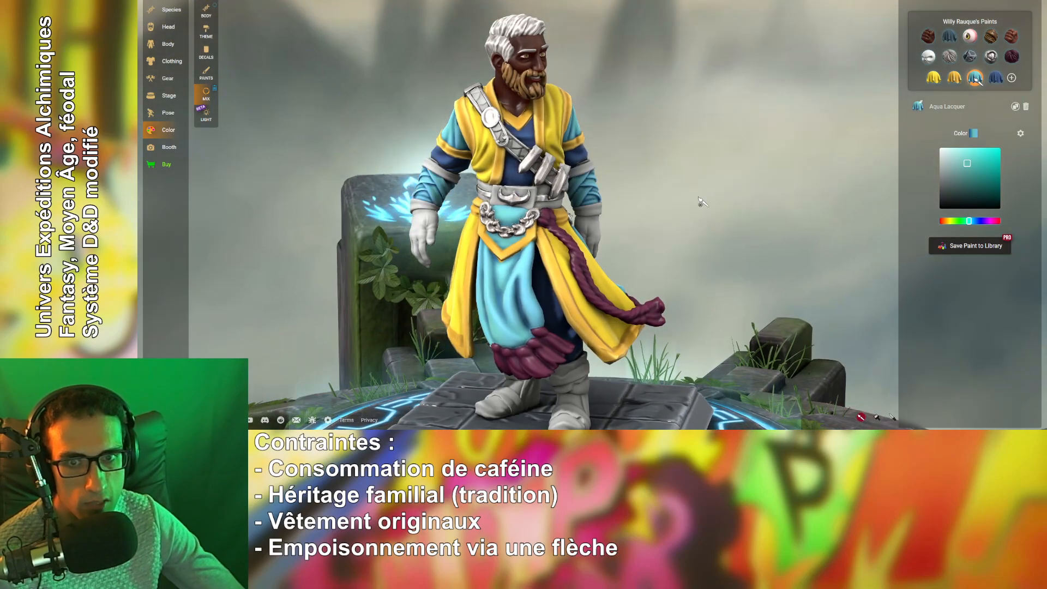
Paint the edge bands of both forearm wraps in Actual Gold.
drag(703, 202, 846, 266)
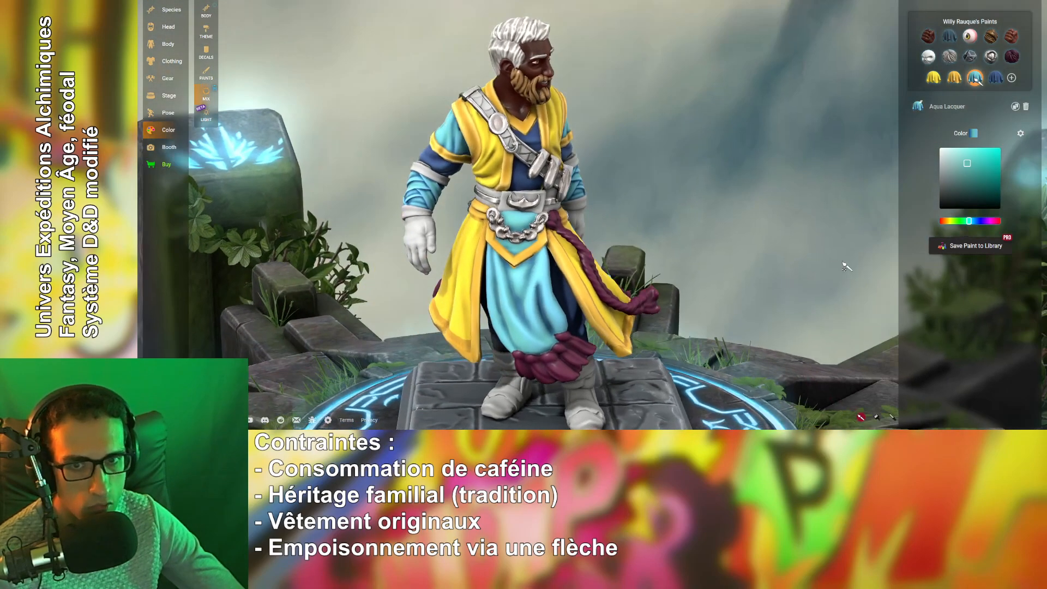
click(955, 78)
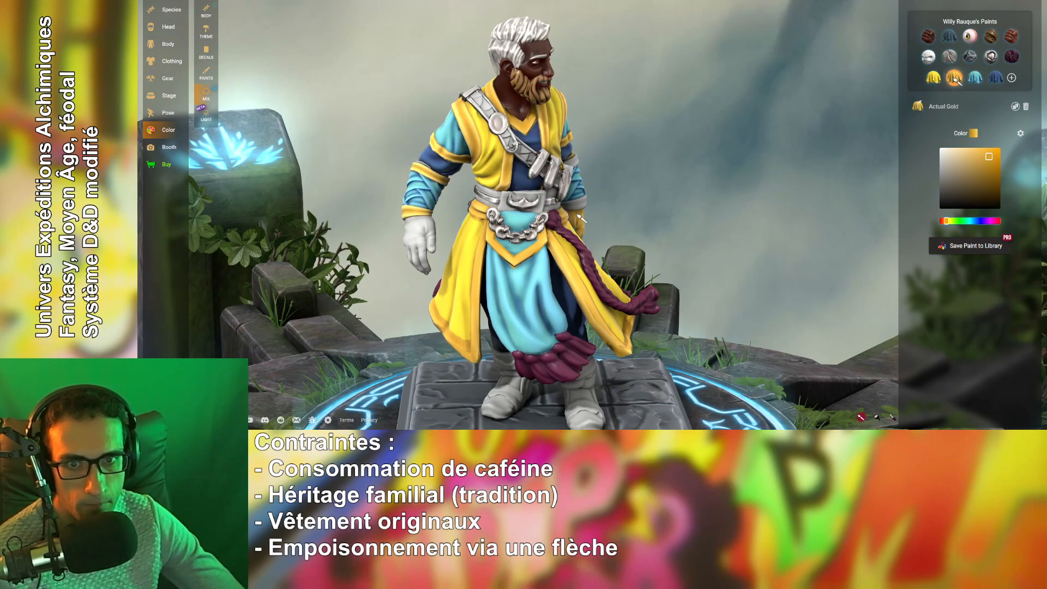
drag(701, 205, 692, 234)
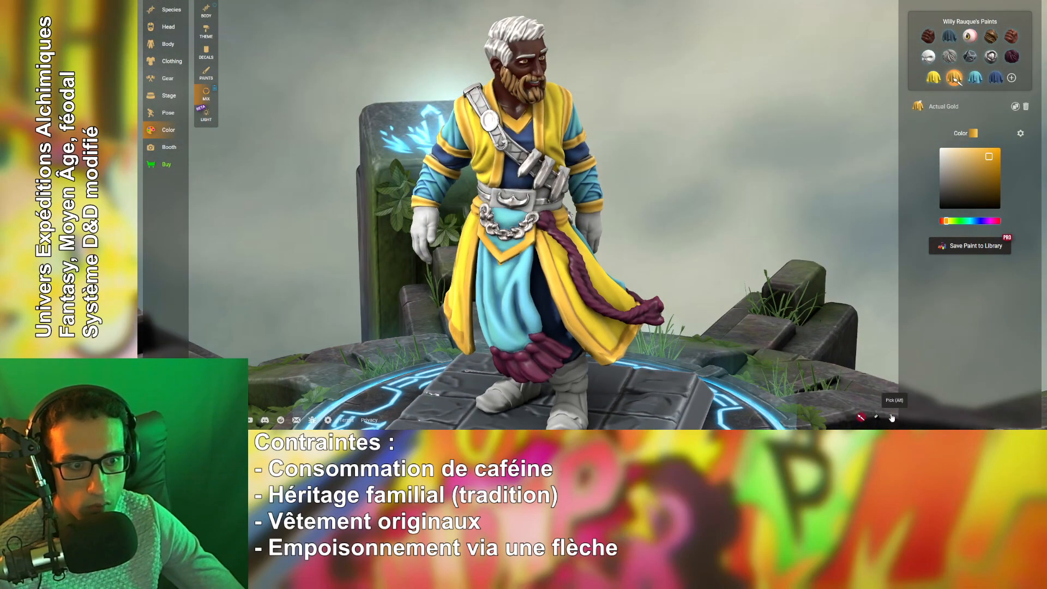
Paint both gloves and both shoes in Boysenberry.
click(1011, 56)
click(594, 240)
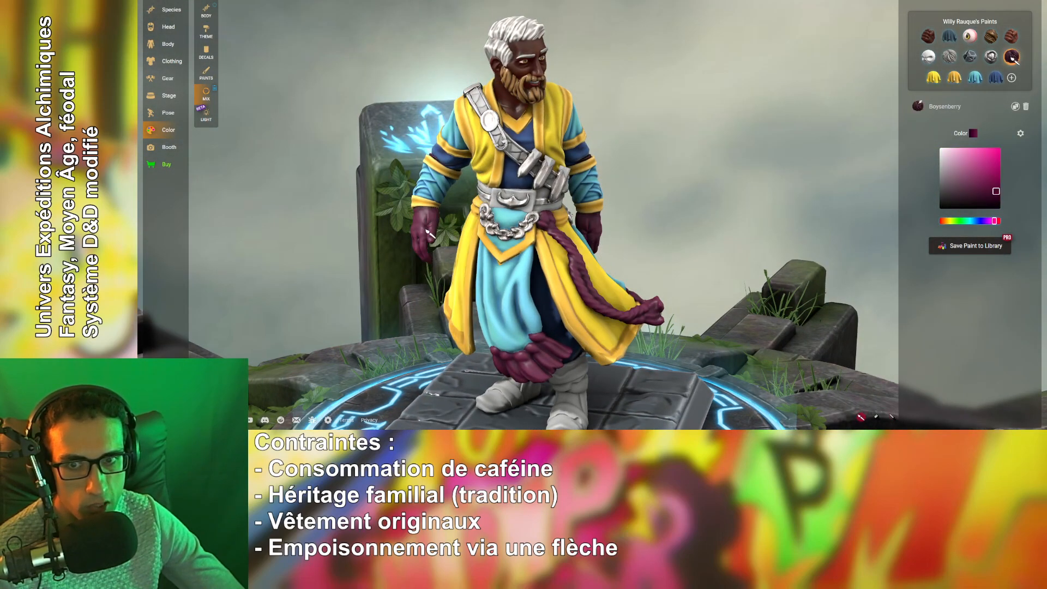
drag(792, 246, 675, 367)
click(582, 405)
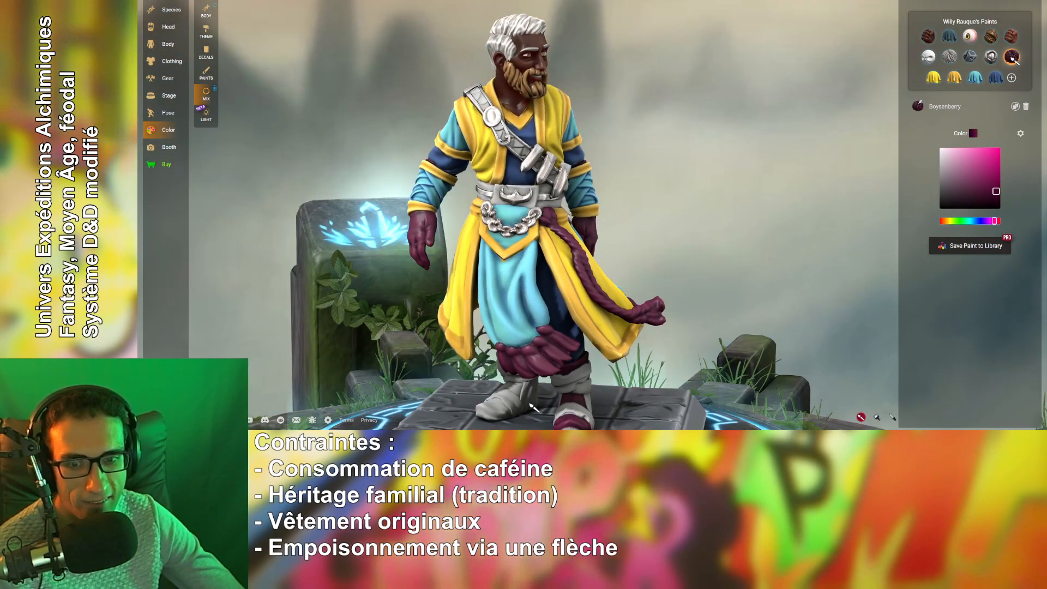
click(513, 395)
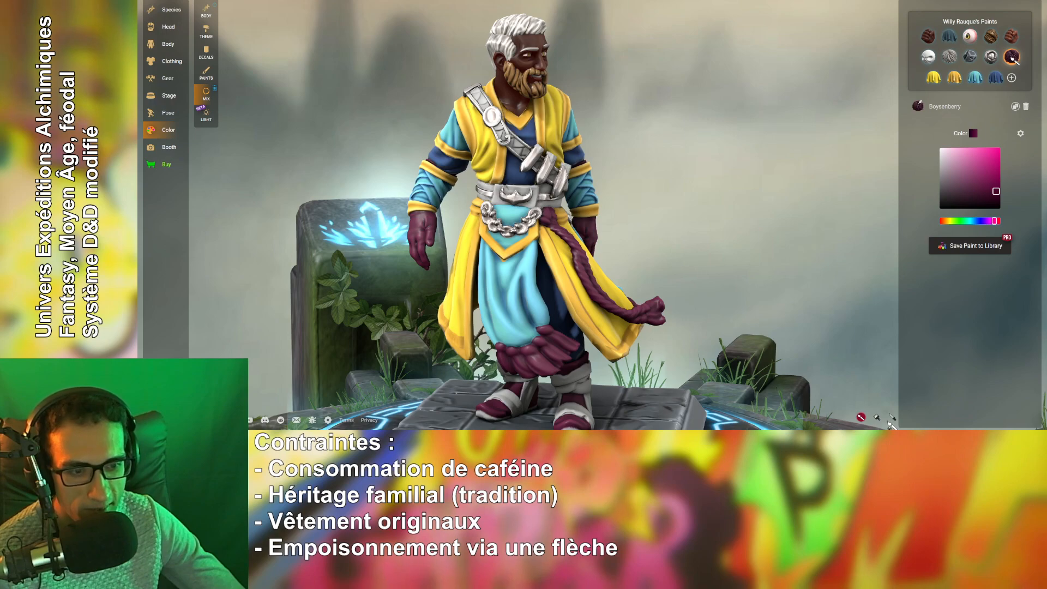
Paint the shoe straps in Aqua Lacquer and the ankle wraps in Fun Sun Cotton sampled from the coat skirt.
click(975, 78)
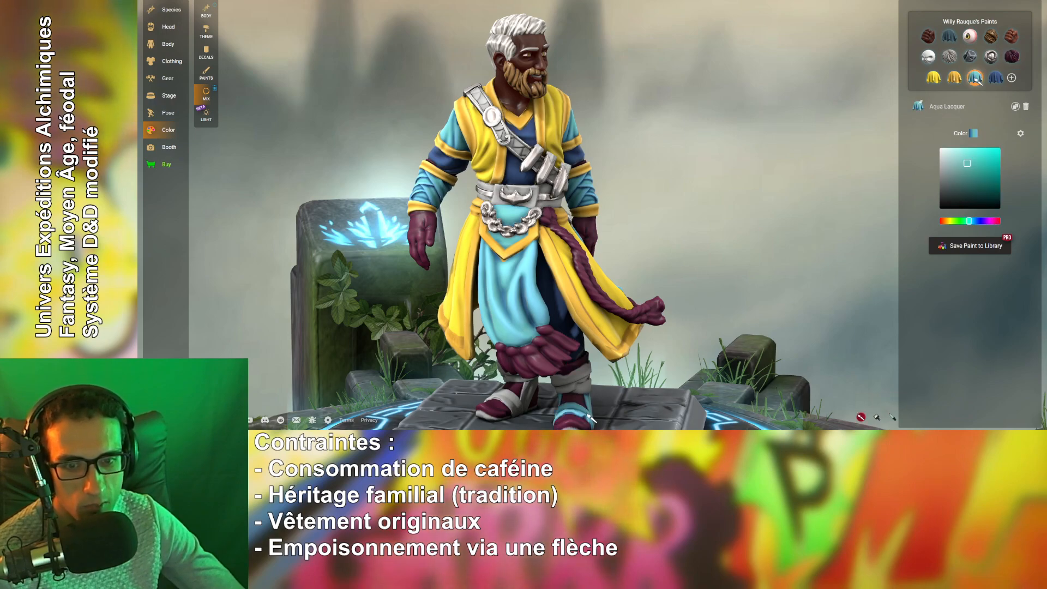
click(893, 420)
click(609, 330)
drag(669, 388, 720, 377)
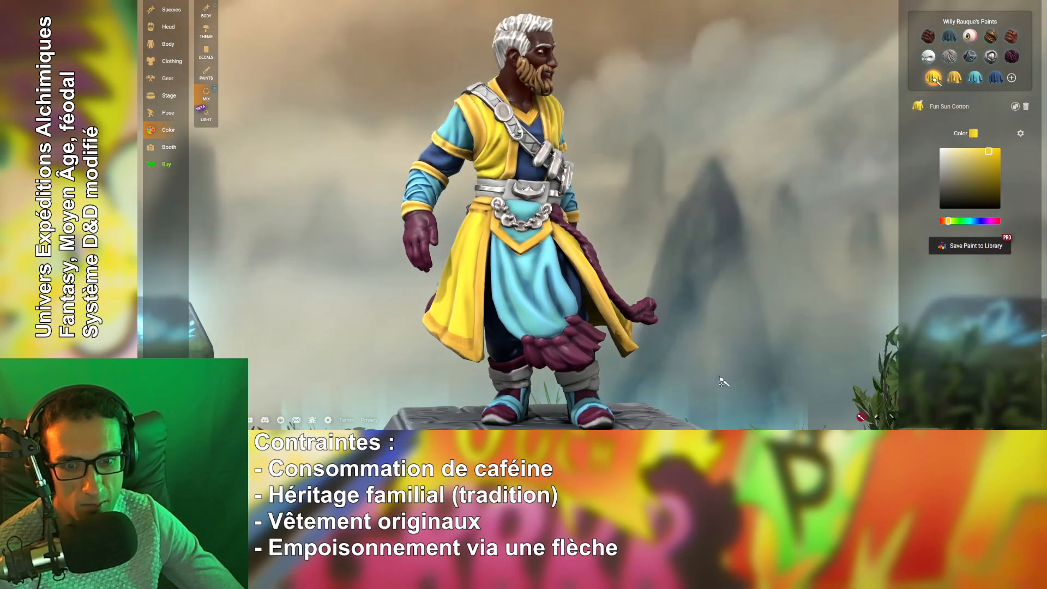
click(592, 385)
mouse_move(796, 371)
mouse_down()
mouse_move(722, 401)
mouse_move(790, 374)
mouse_up()
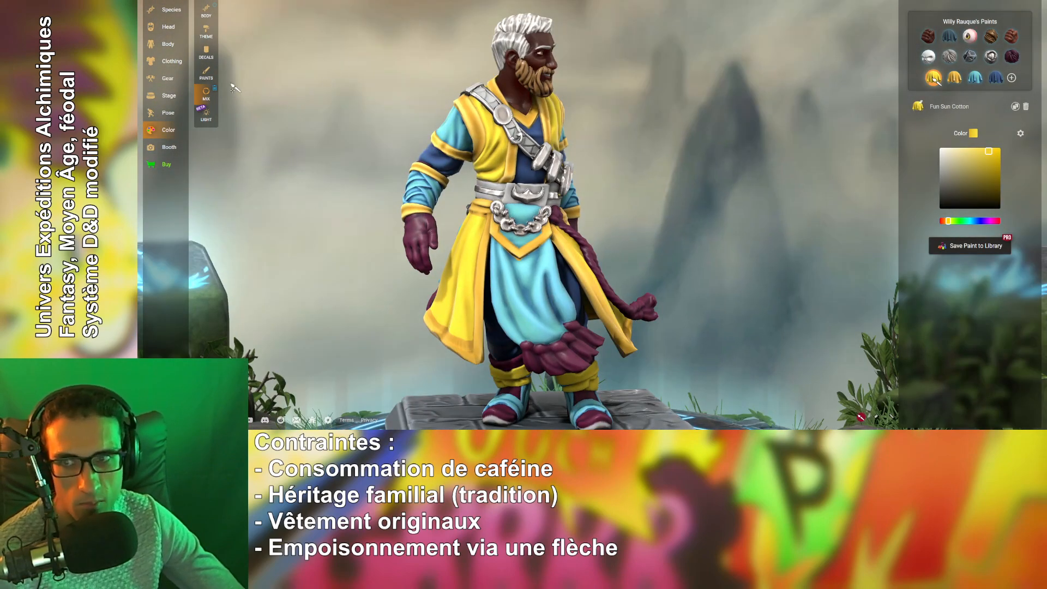
Browse the leather paints and colour the shoe soles in the last dark shade of the browns.
click(210, 73)
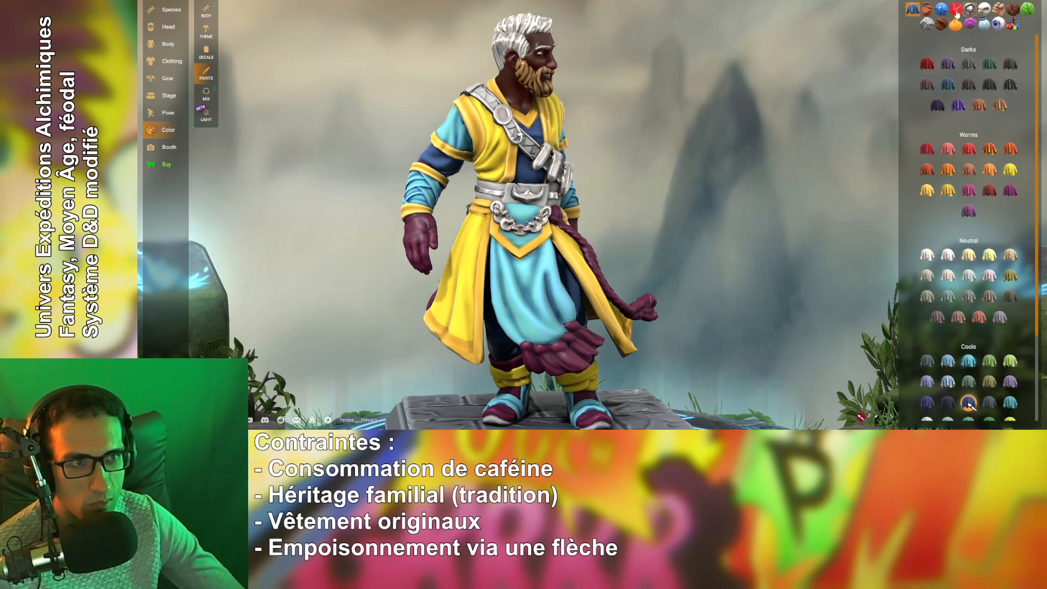
click(943, 24)
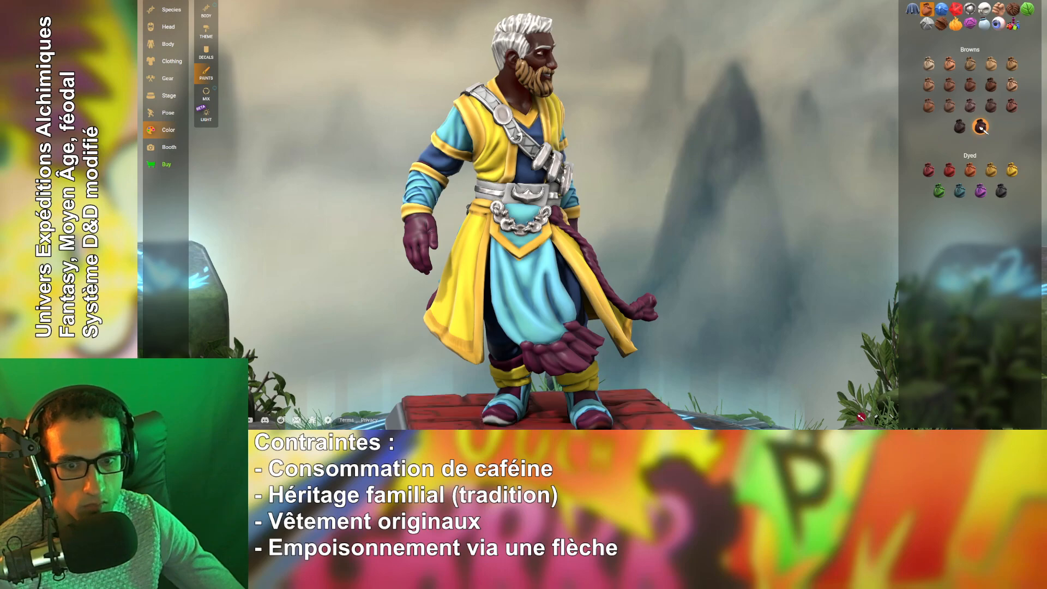
drag(806, 307, 850, 193)
click(929, 65)
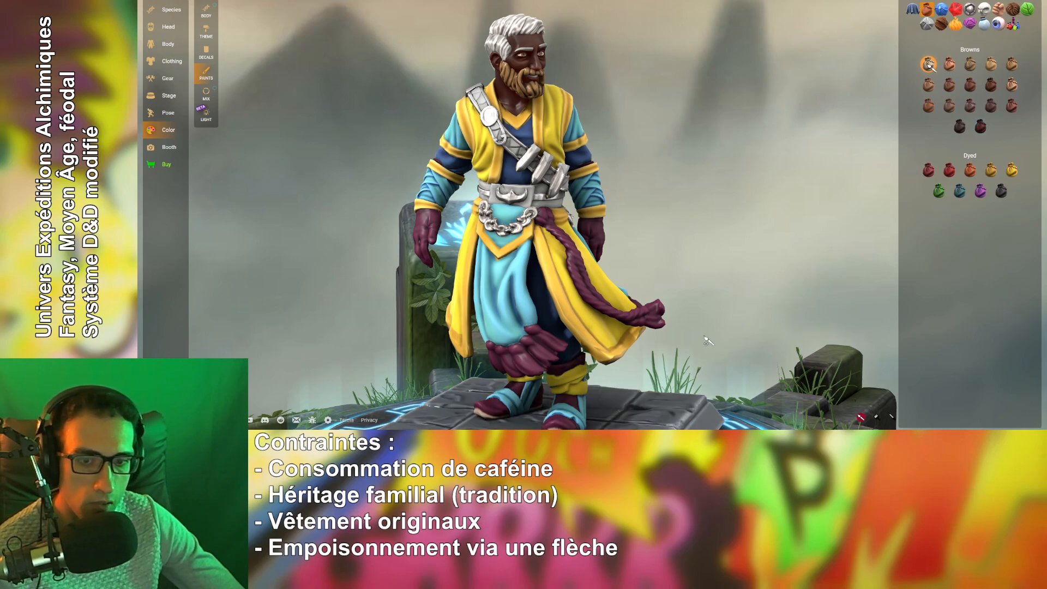
drag(708, 341, 729, 268)
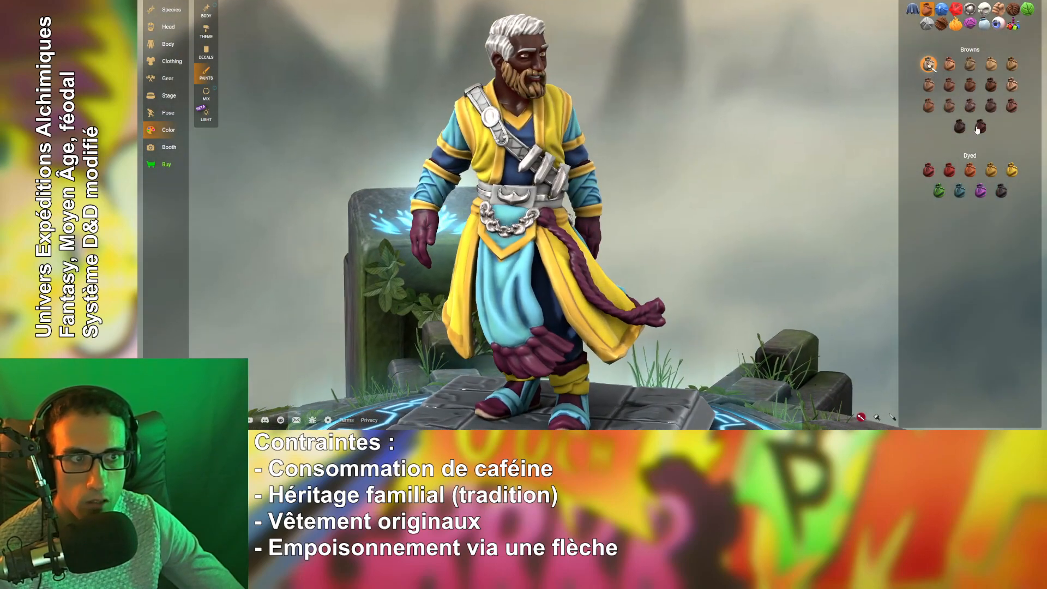
click(979, 127)
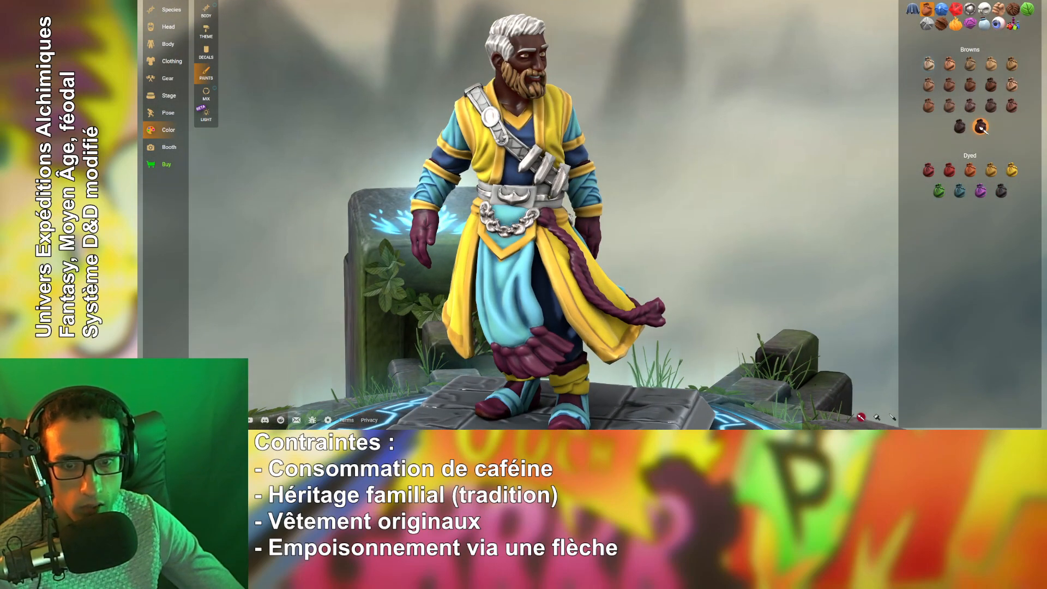
Paint the belt, its front pouch and the shoulder strap in the second-to-last dark brown leather shade.
drag(792, 281, 841, 281)
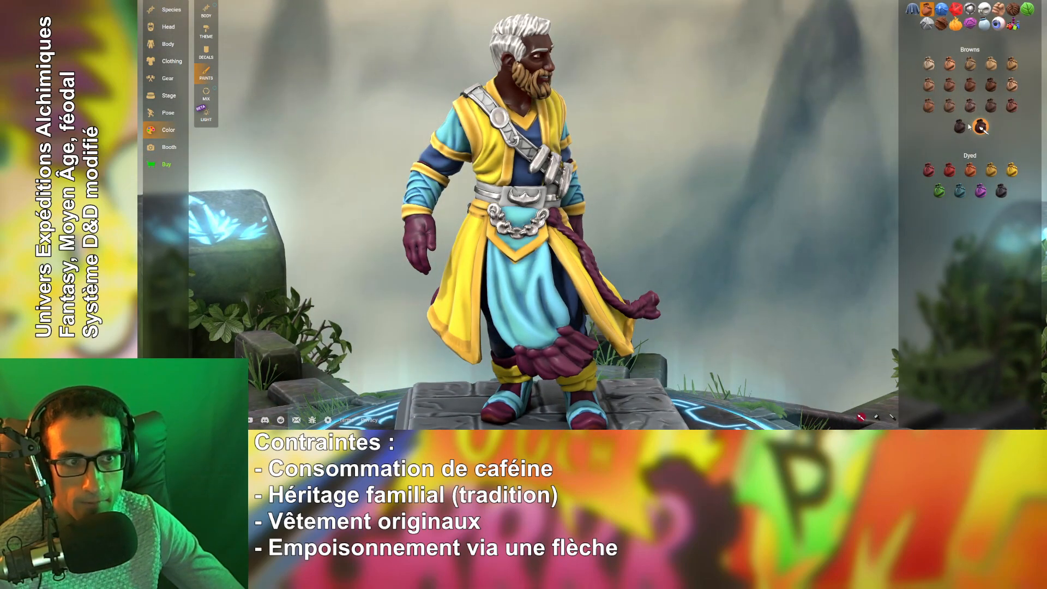
click(959, 126)
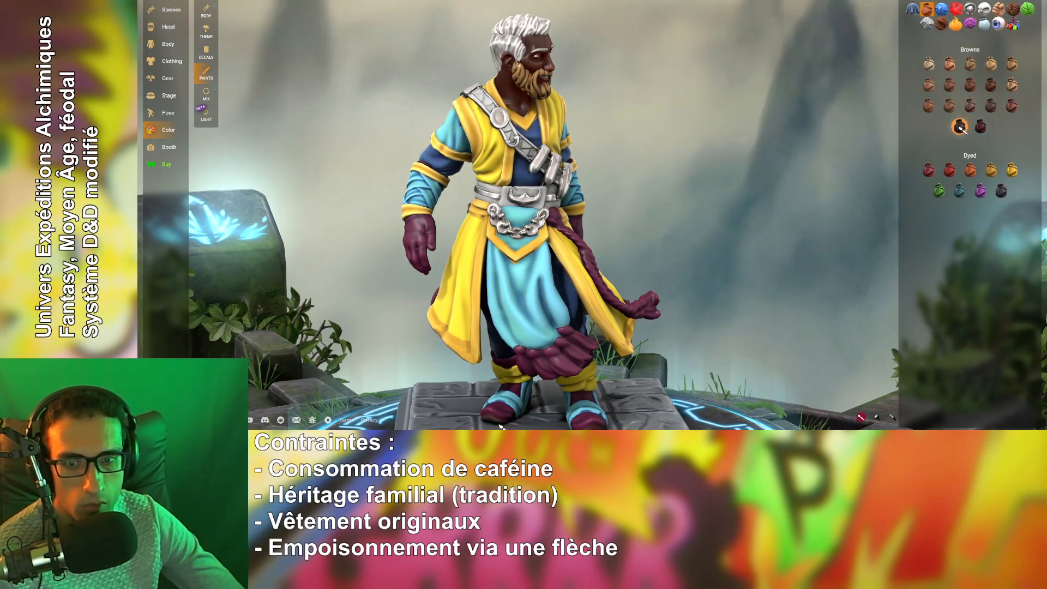
drag(496, 425, 567, 220)
click(552, 208)
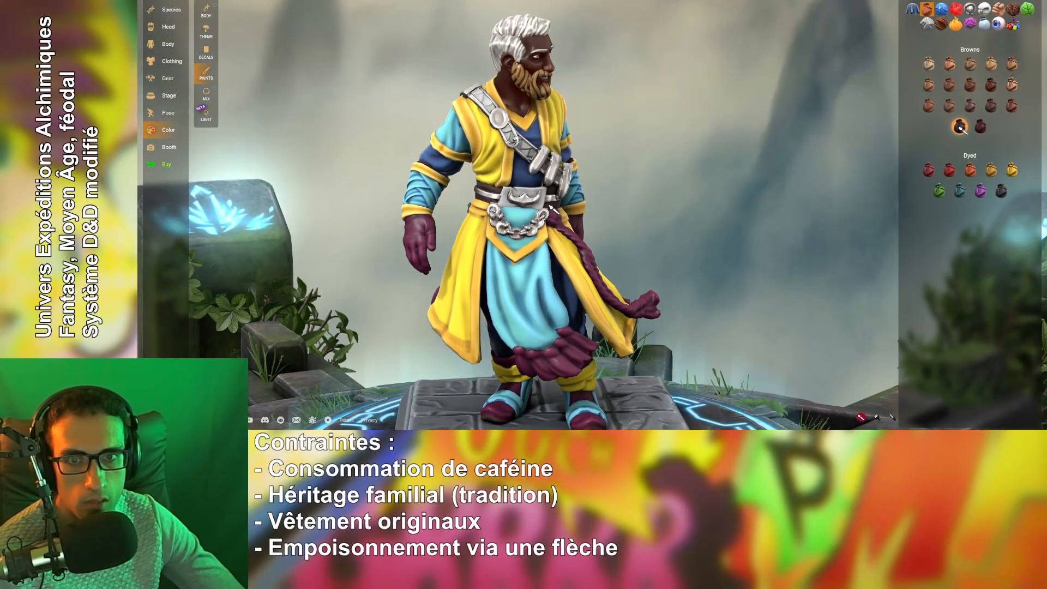
click(538, 209)
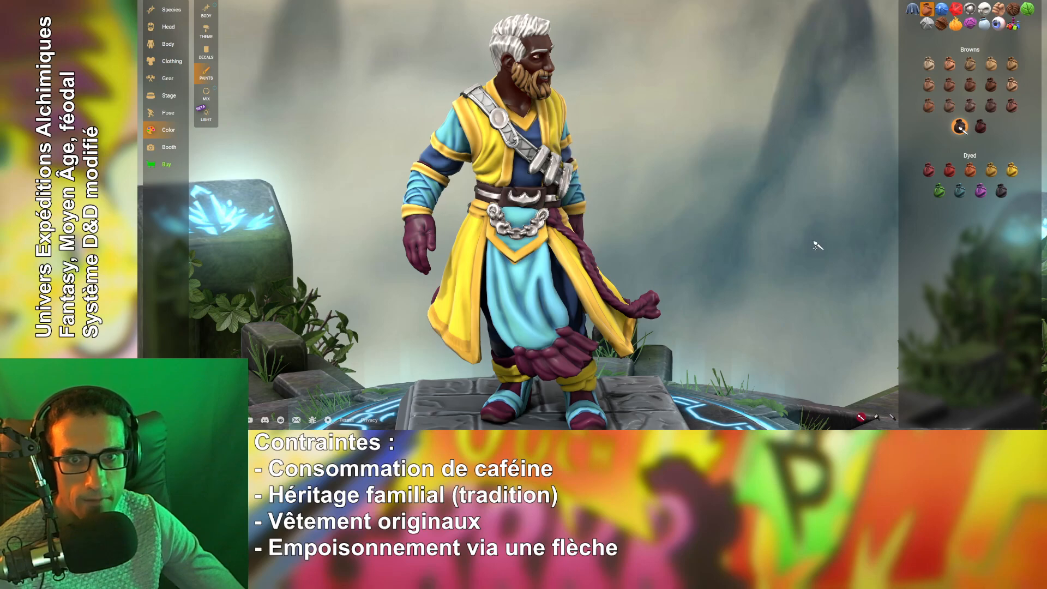
drag(817, 245, 753, 195)
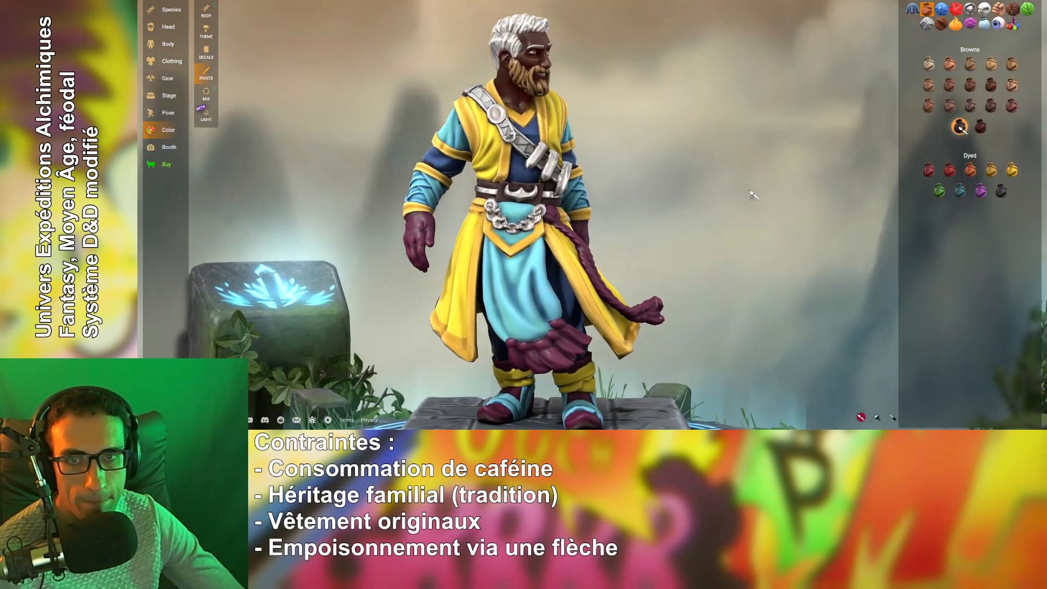
click(524, 159)
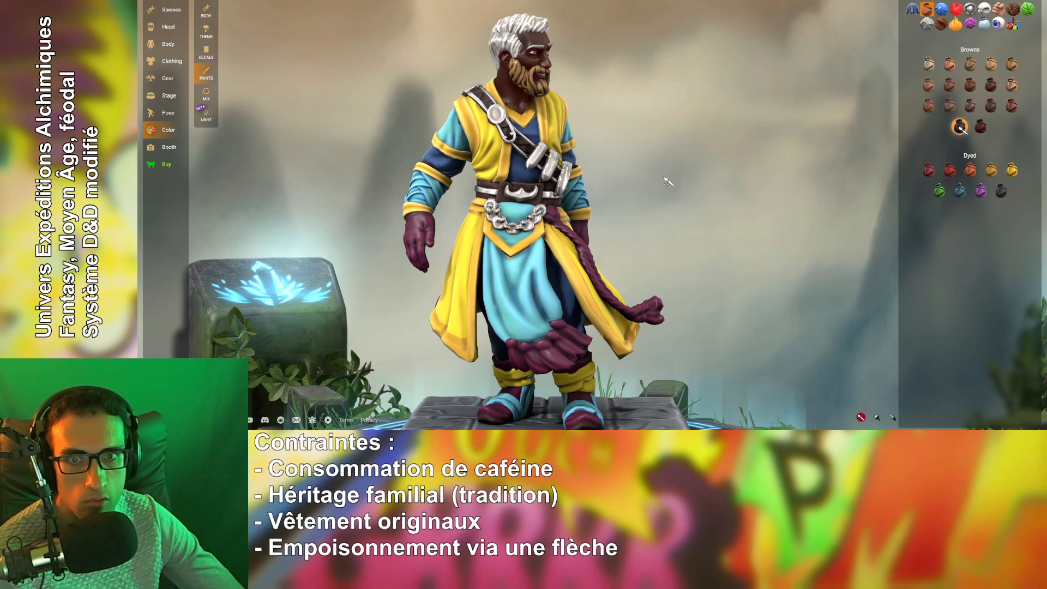
mouse_move(668, 180)
mouse_down()
mouse_move(600, 195)
mouse_move(268, 199)
mouse_move(664, 194)
mouse_up()
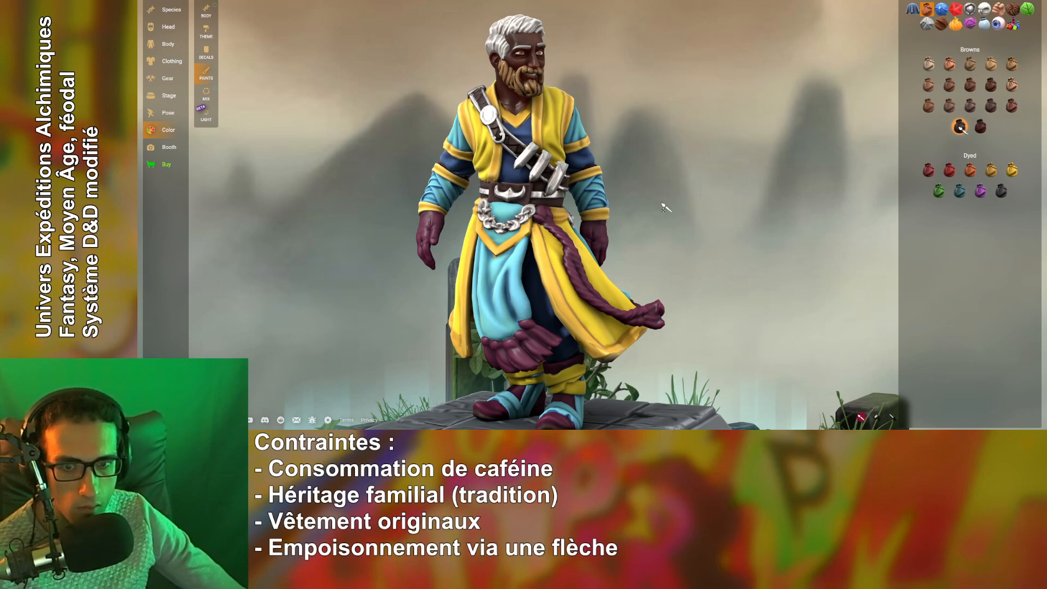
Browse the colour themes and decal options, and examine the painted figure from several angles.
click(214, 33)
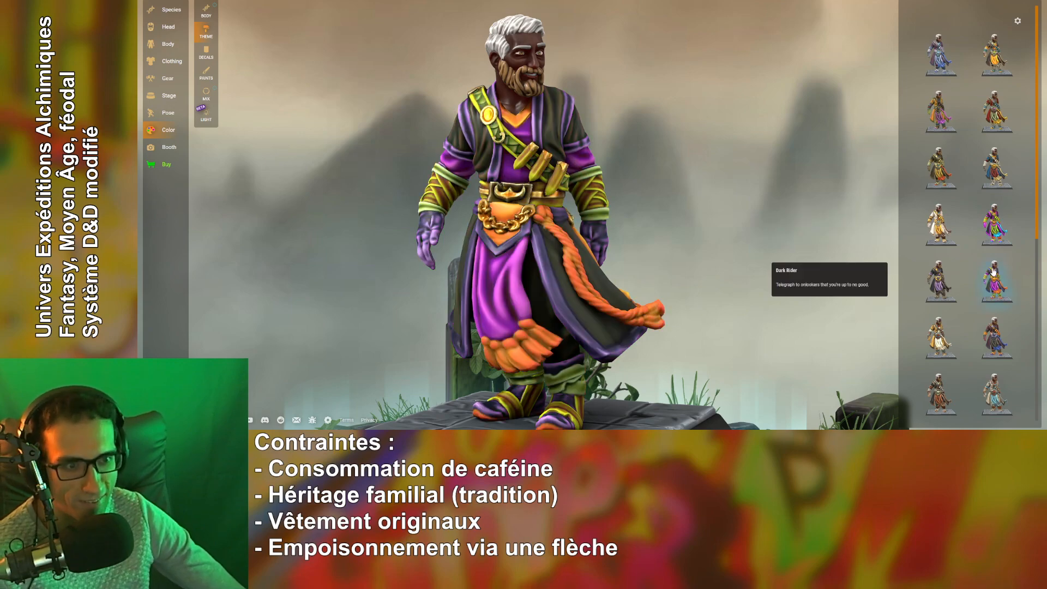
click(207, 63)
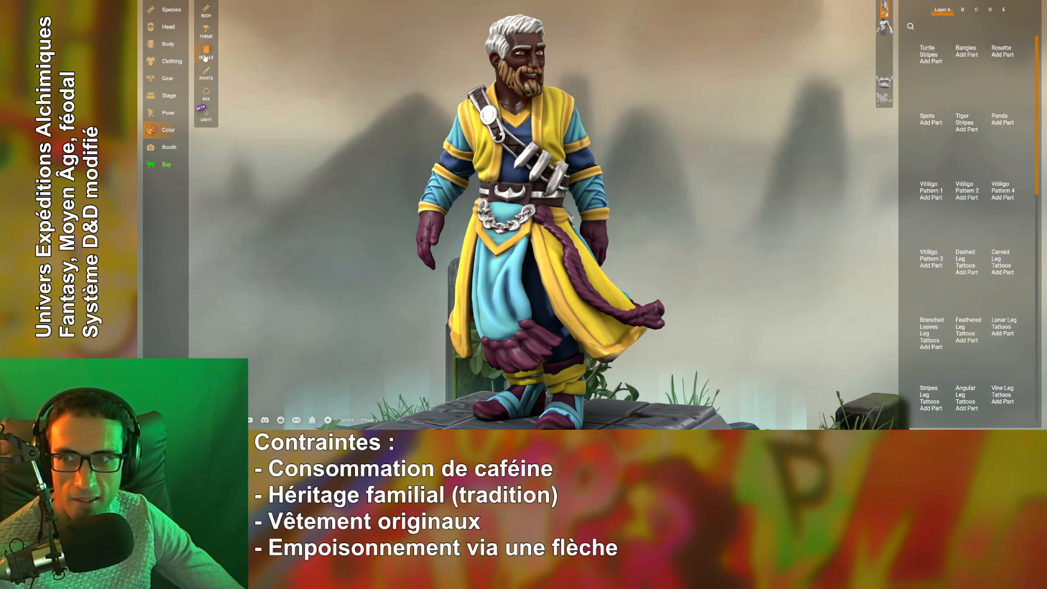
click(211, 95)
click(206, 72)
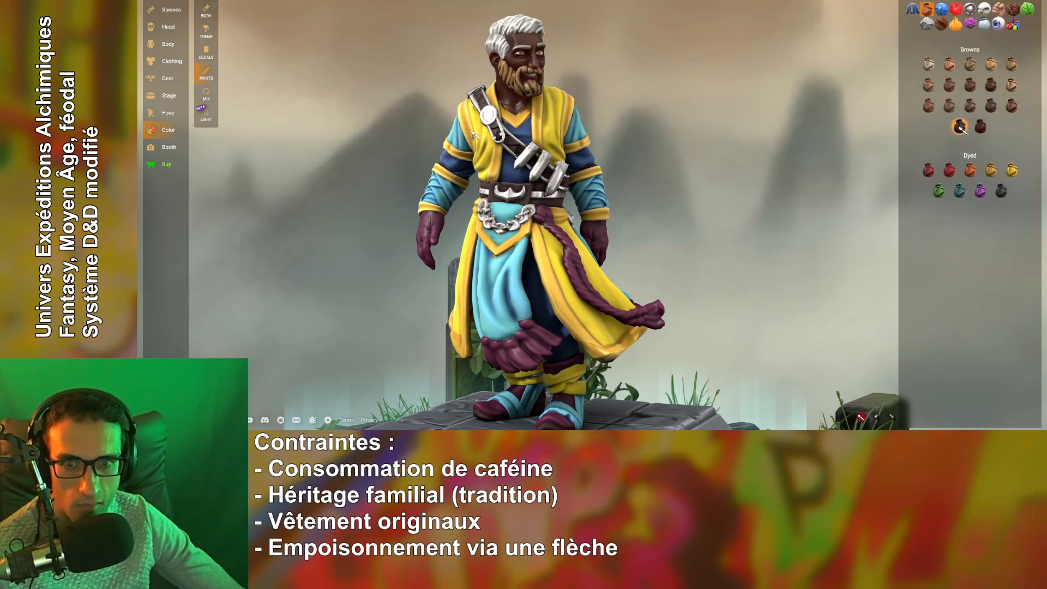
drag(681, 229, 717, 228)
drag(771, 202, 740, 208)
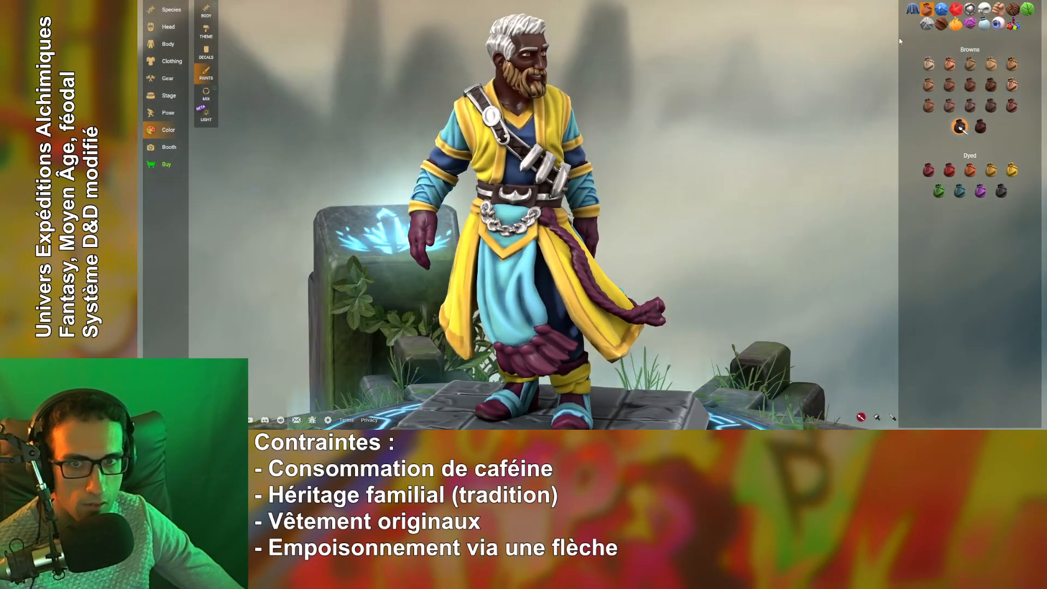
drag(830, 91, 820, 93)
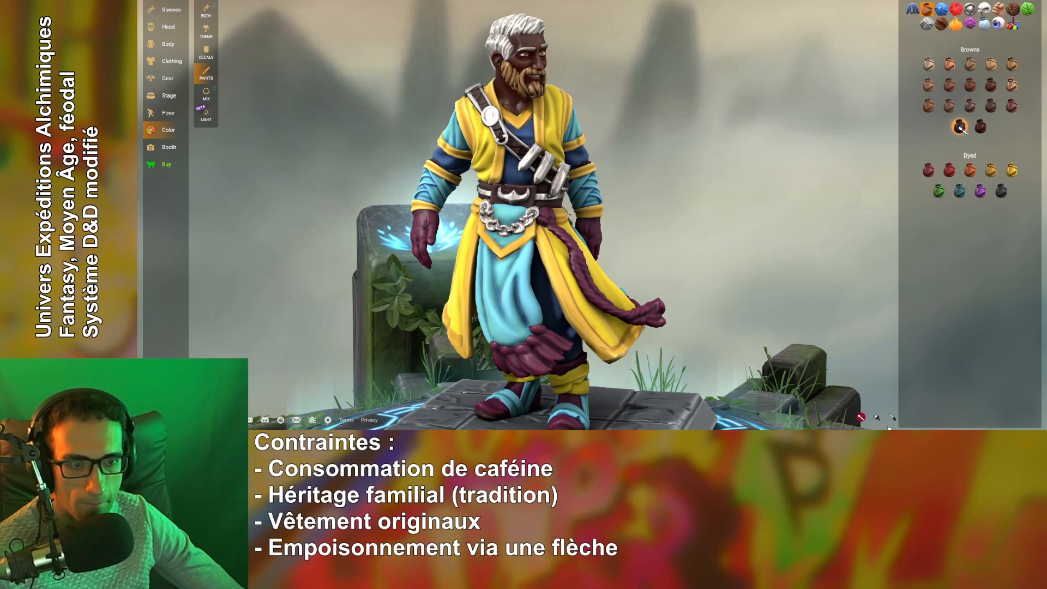
Sample Fun Sun Cotton from the coat skirt and show its separate low, mid and high colour settings.
click(892, 417)
click(600, 334)
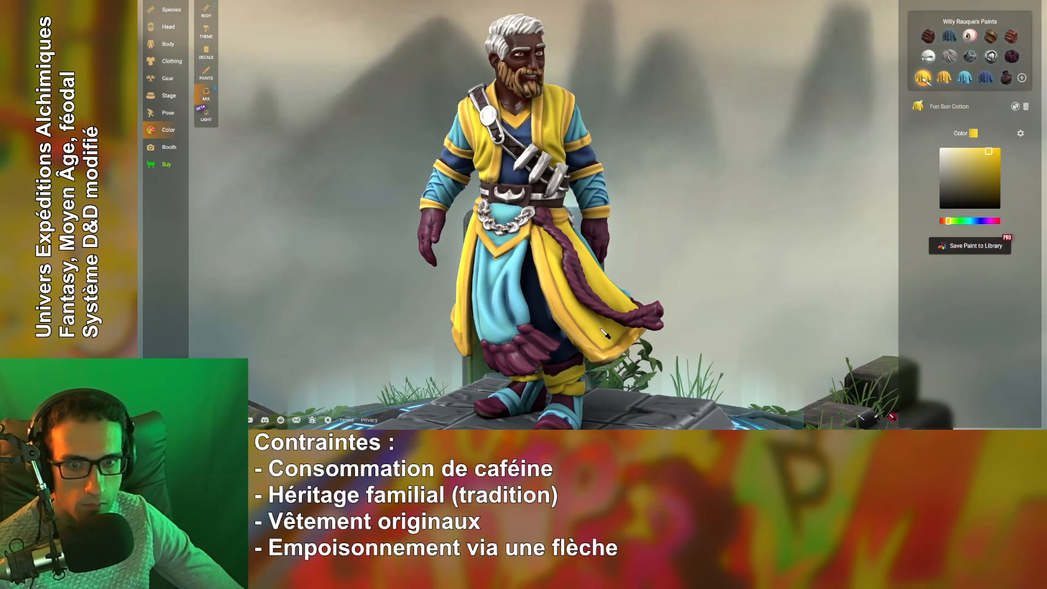
drag(774, 192, 913, 178)
click(1020, 135)
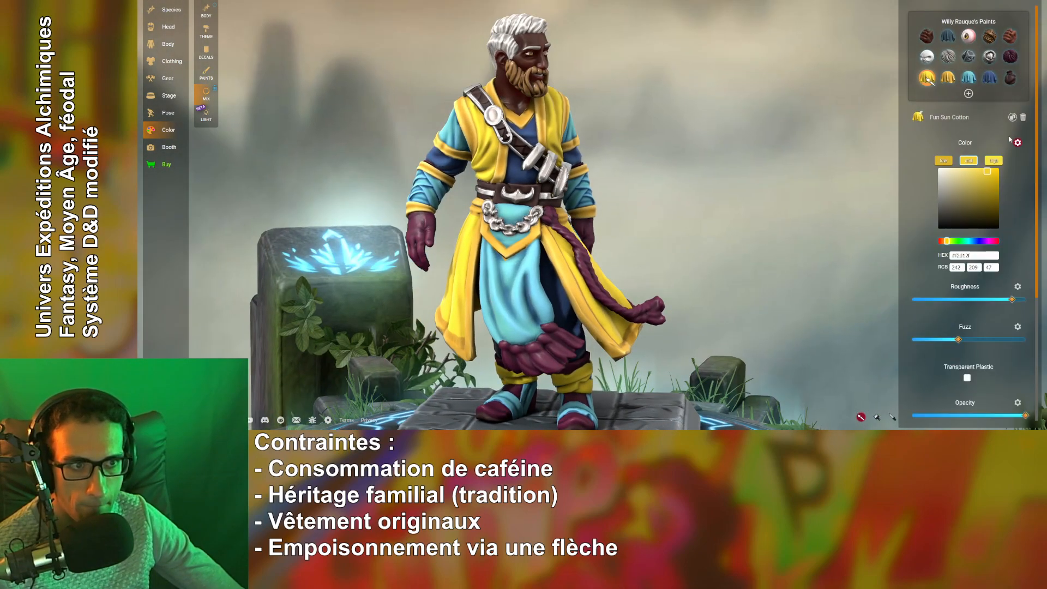
Try darker tones for the low shade of Fun Sun Cotton and settle on a muted gold.
drag(988, 178, 977, 251)
click(998, 167)
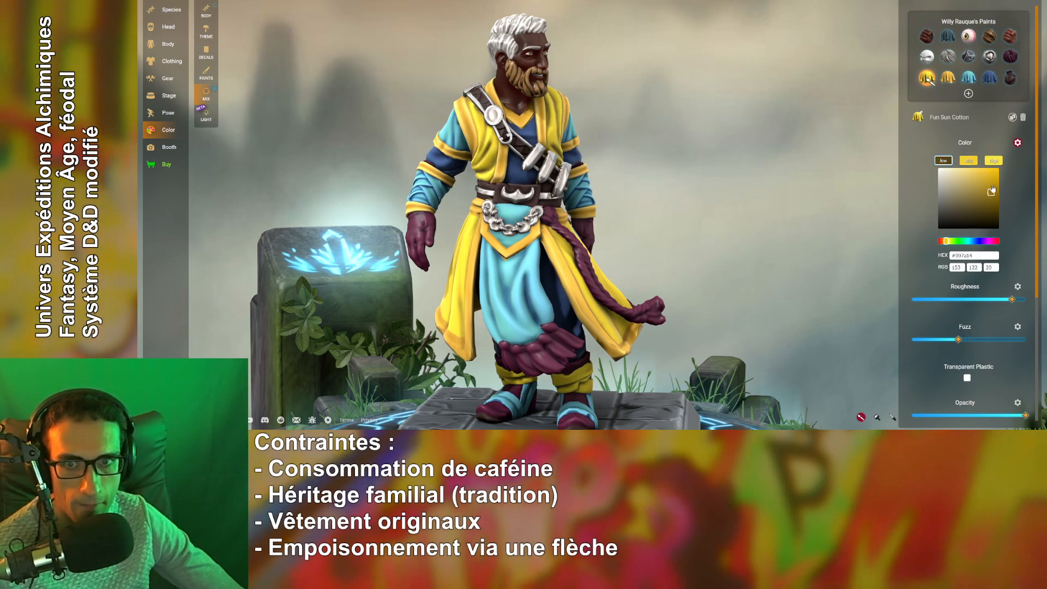
drag(994, 159, 971, 268)
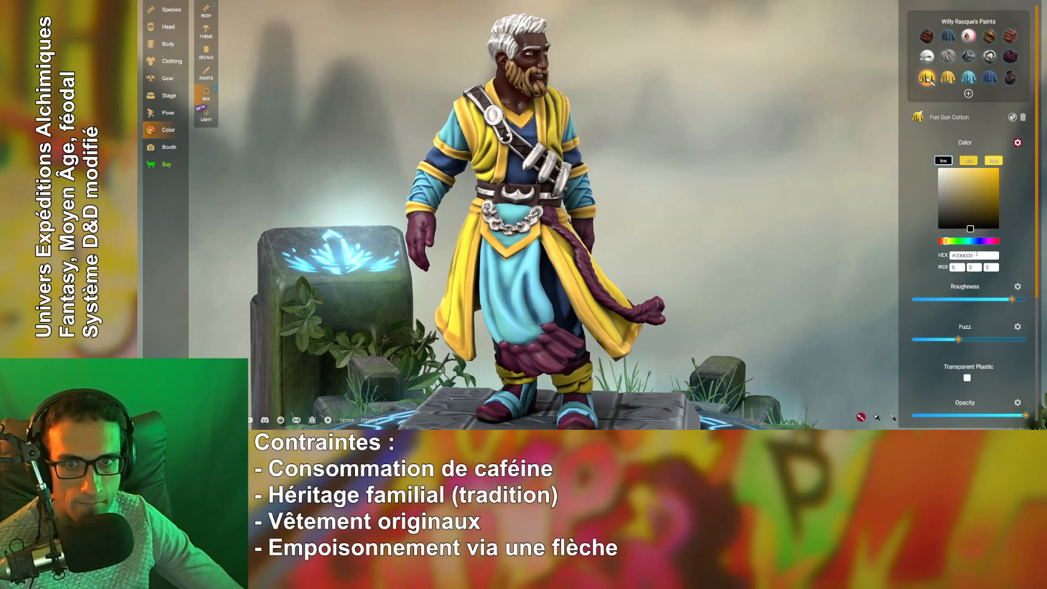
mouse_move(981, 183)
mouse_down()
mouse_move(997, 174)
mouse_move(999, 217)
mouse_up()
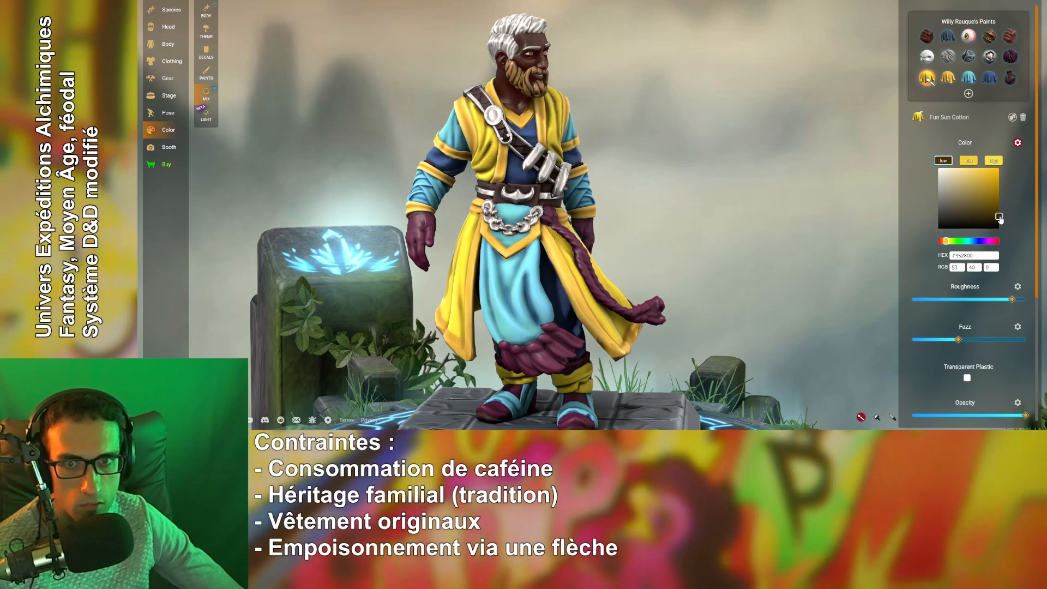
drag(726, 164, 768, 177)
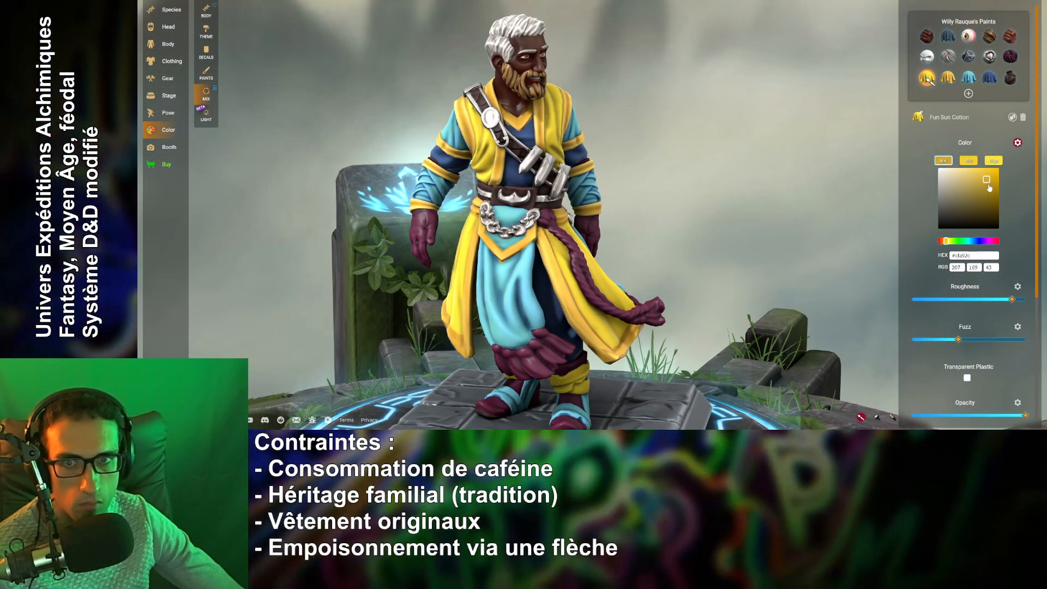
click(989, 203)
mouse_move(989, 203)
mouse_down()
mouse_move(985, 174)
mouse_move(982, 187)
mouse_up()
drag(792, 175, 770, 179)
Set the high shade of Fun Sun Cotton to a light yellow, RGB 255, 239, 110.
click(975, 163)
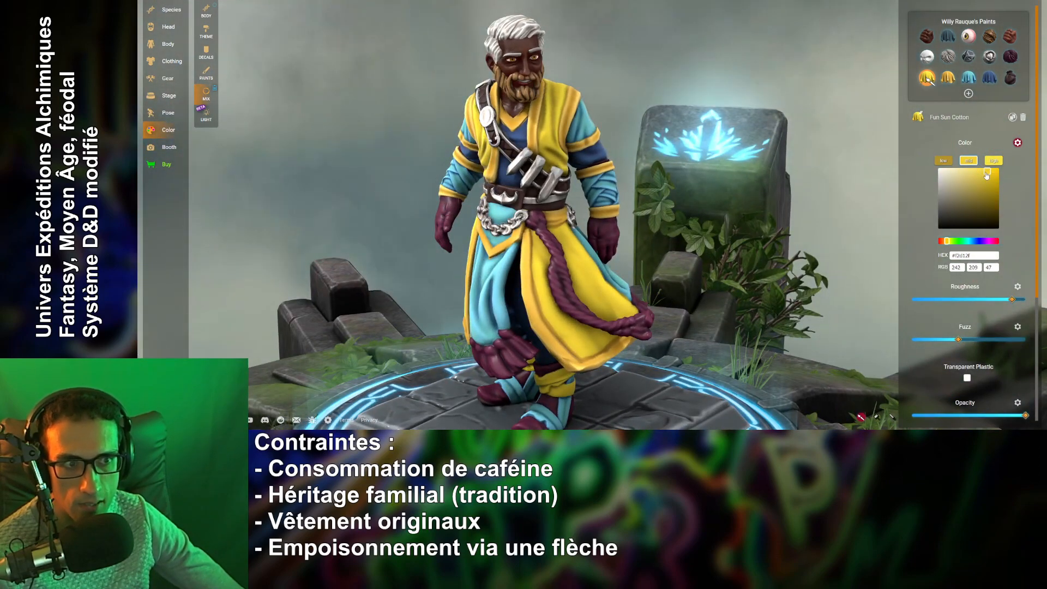
mouse_move(986, 174)
mouse_down()
mouse_move(980, 207)
mouse_move(999, 174)
mouse_move(970, 228)
mouse_move(985, 168)
mouse_move(1003, 165)
mouse_up()
click(993, 161)
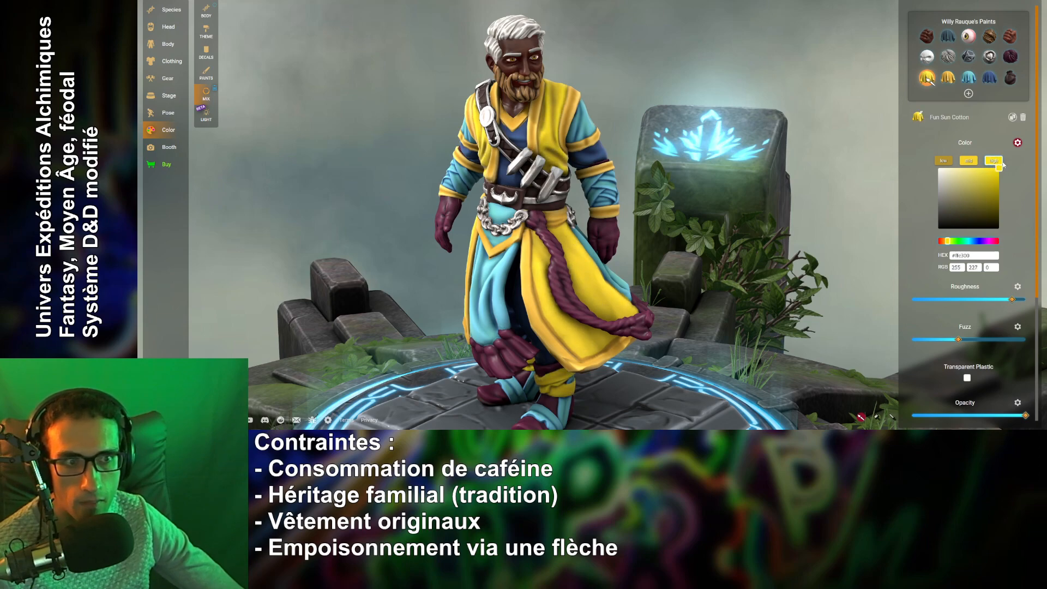
click(971, 162)
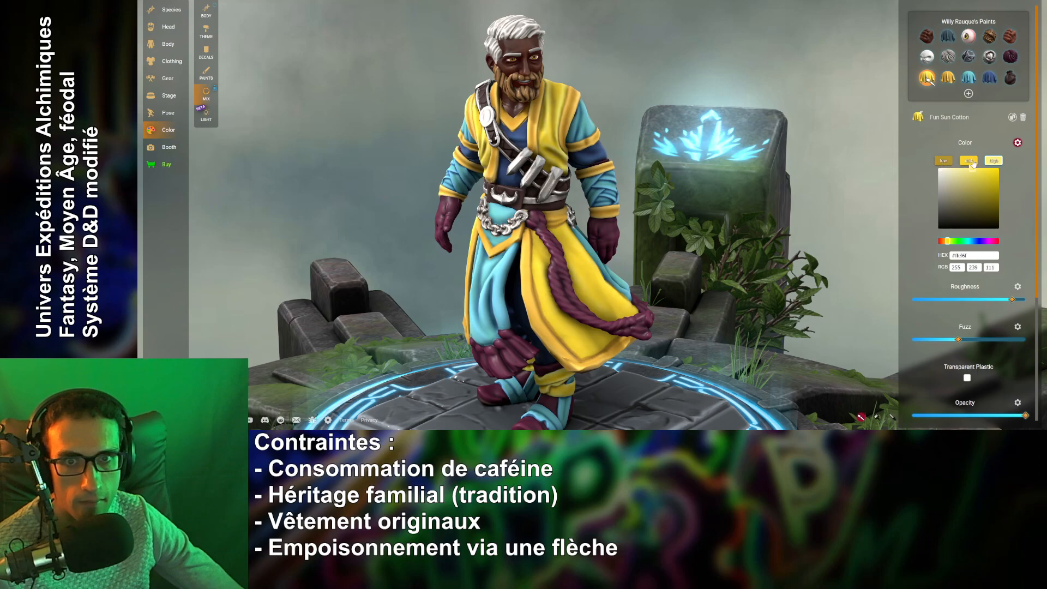
drag(753, 186, 797, 180)
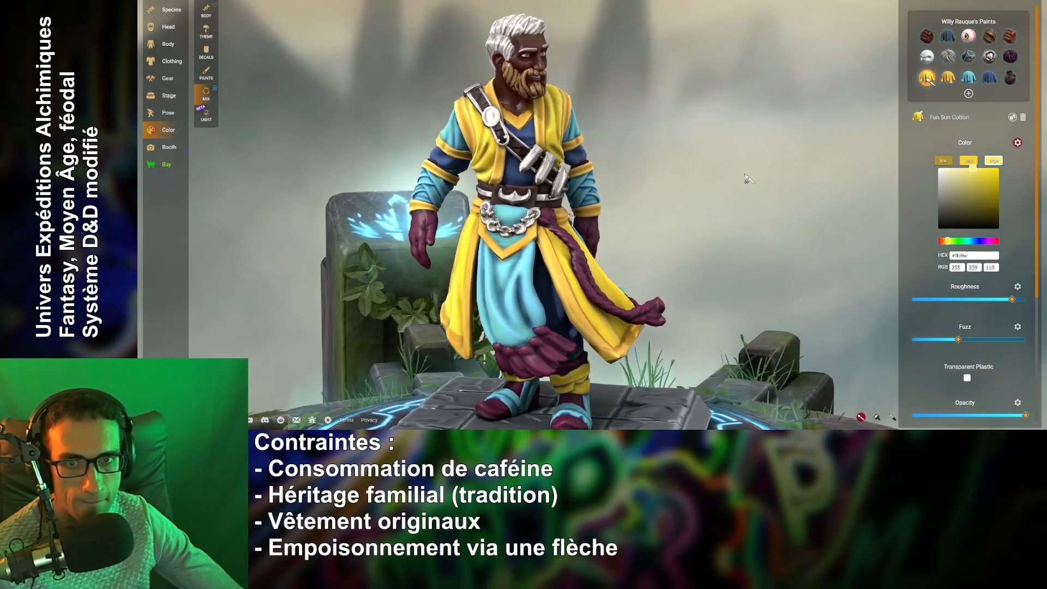
Darken the low shade of Bougie Blue and set its mid shade to a vivid blue, RGB 15, 88, 234.
click(988, 78)
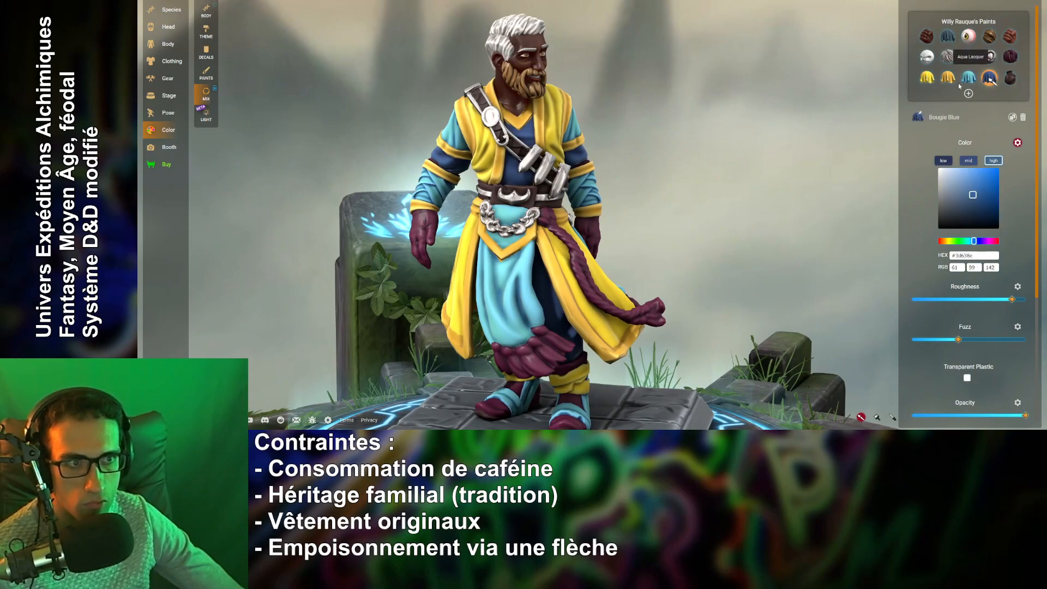
click(944, 161)
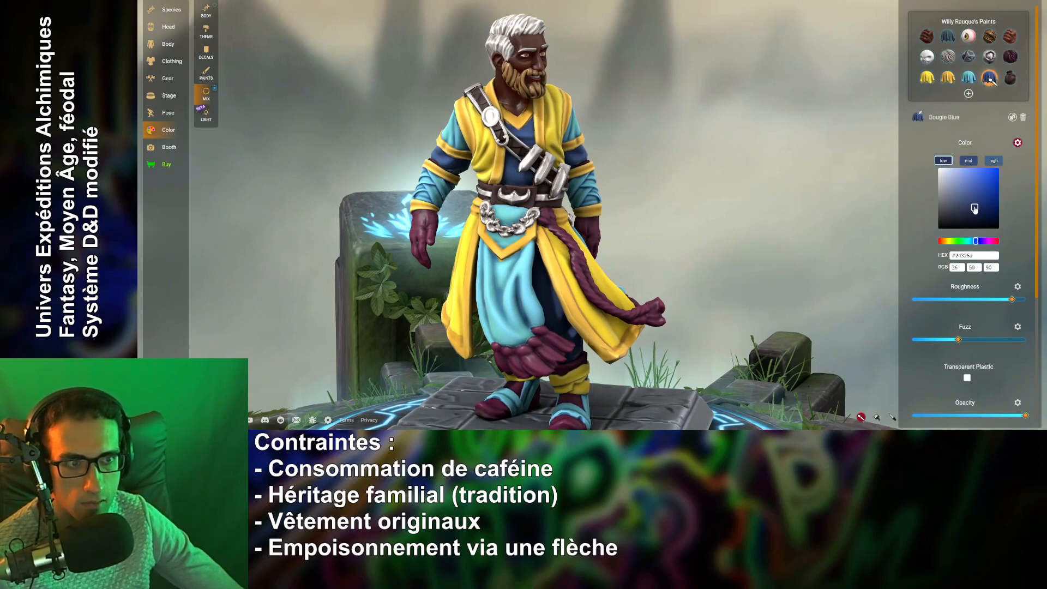
drag(974, 209, 978, 205)
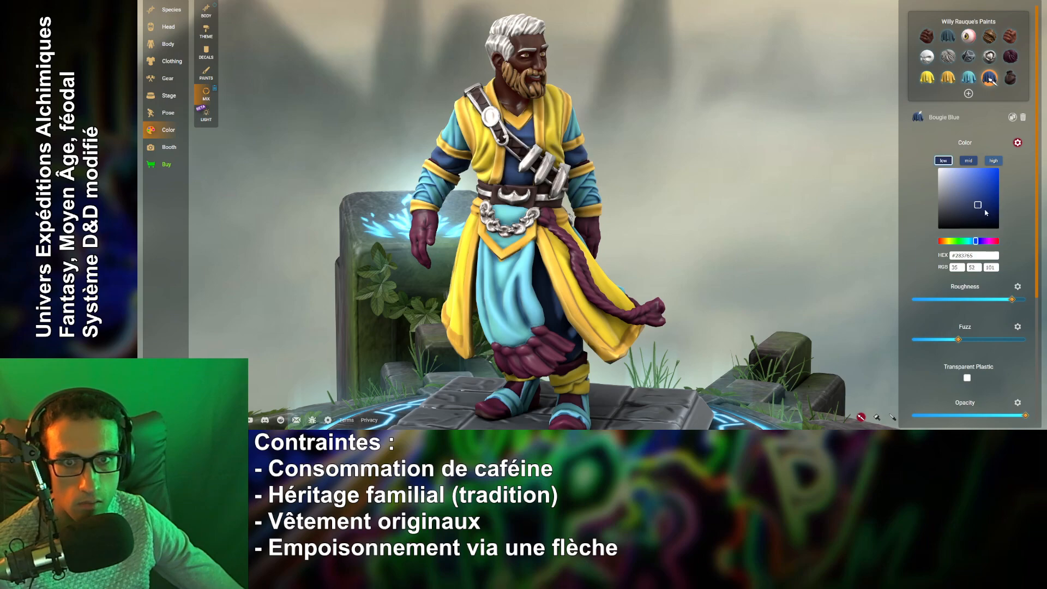
click(968, 161)
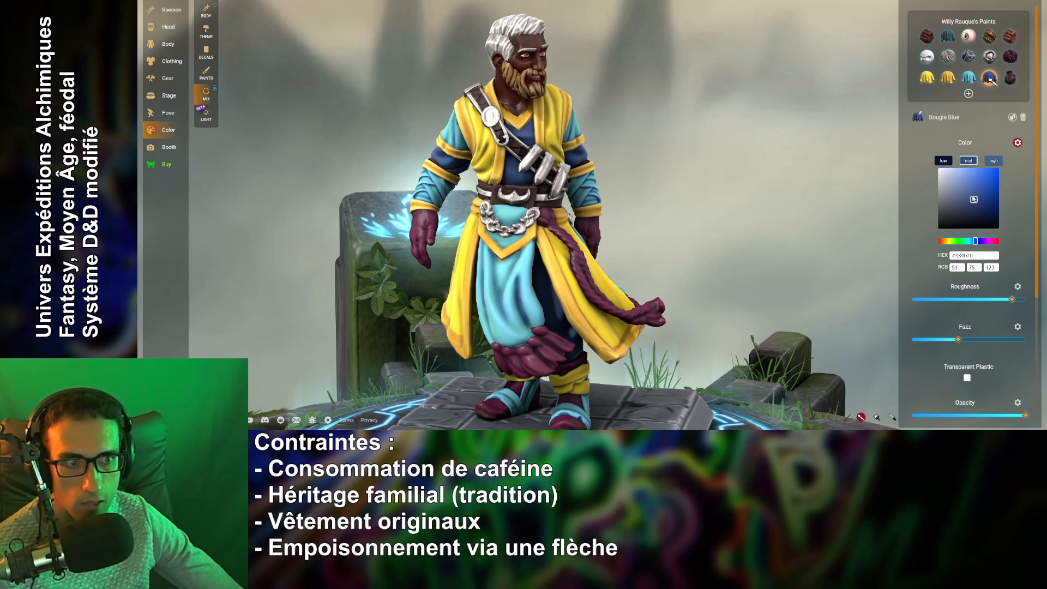
drag(974, 199, 995, 175)
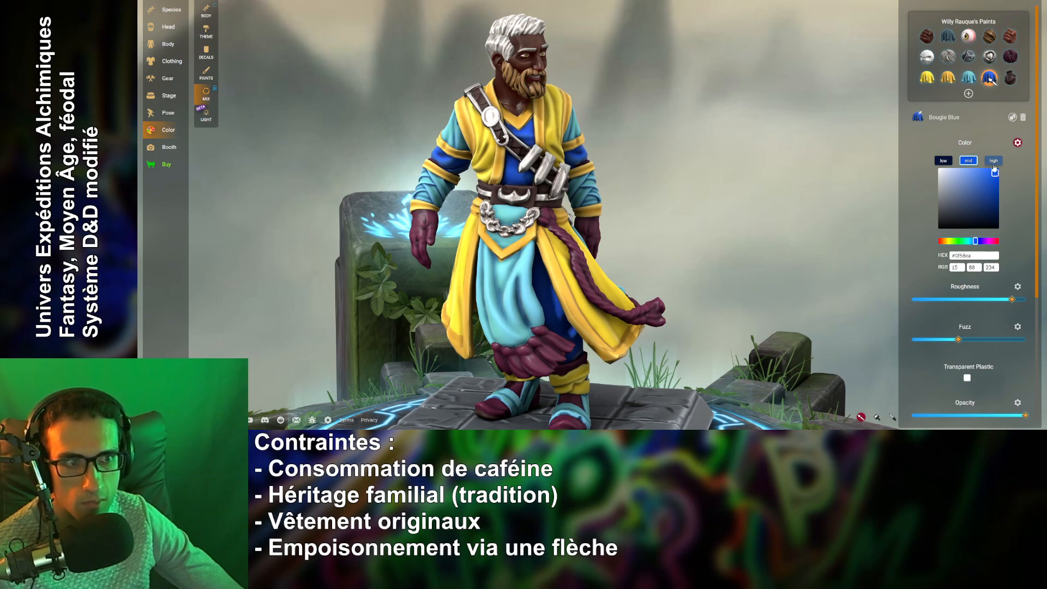
Set the high shade of Bougie Blue to a light blue, about RGB 96, 163, 237.
click(994, 162)
drag(977, 197, 978, 176)
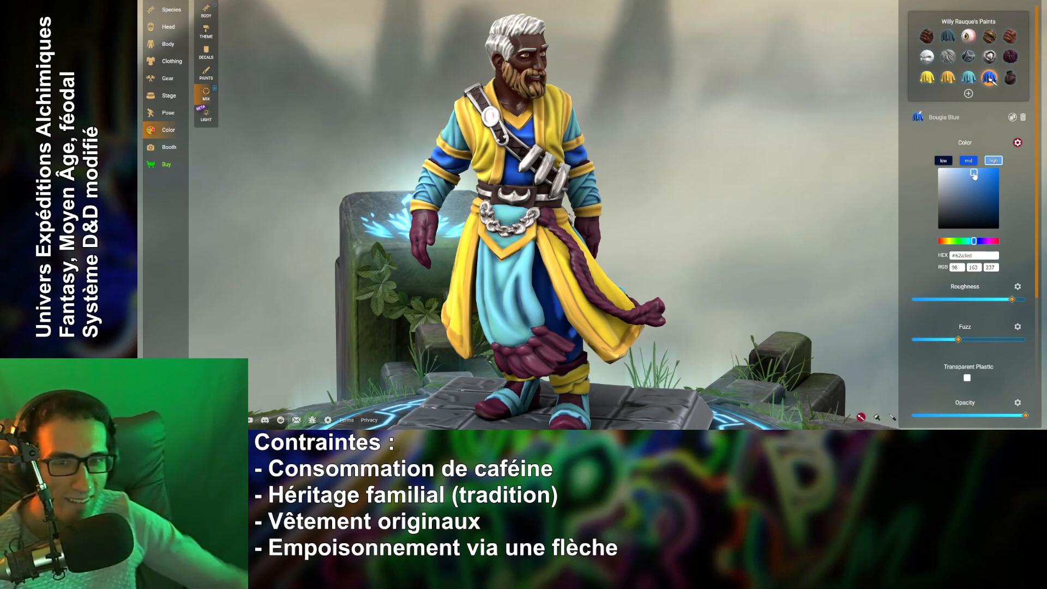
drag(769, 249, 743, 244)
Set the low shade of Aqua Lacquer to RGB 8, 54, 108 and its mid shade to RGB 87, 225, 212.
click(969, 77)
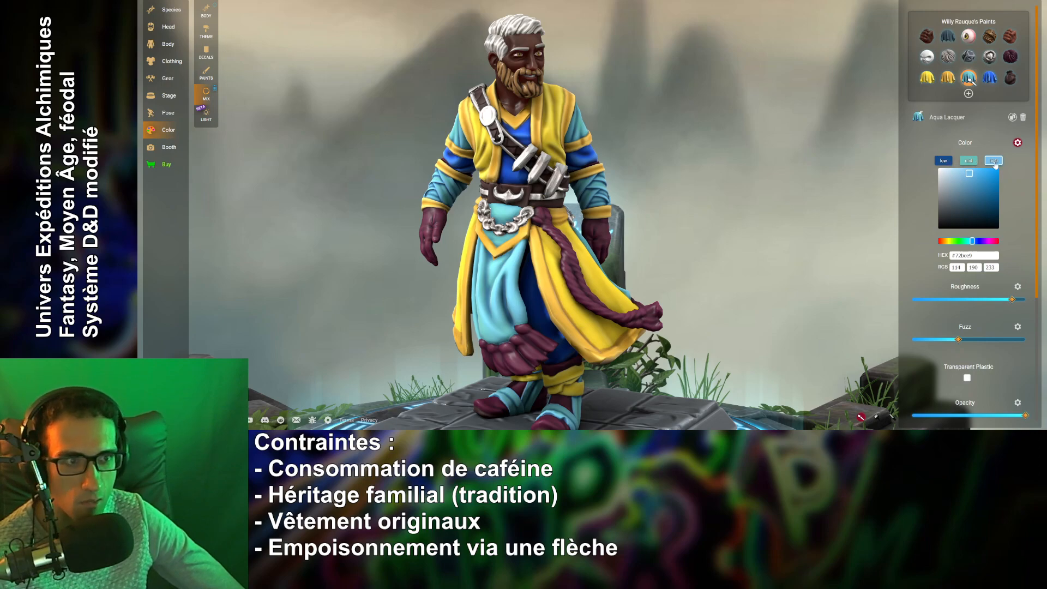
click(944, 161)
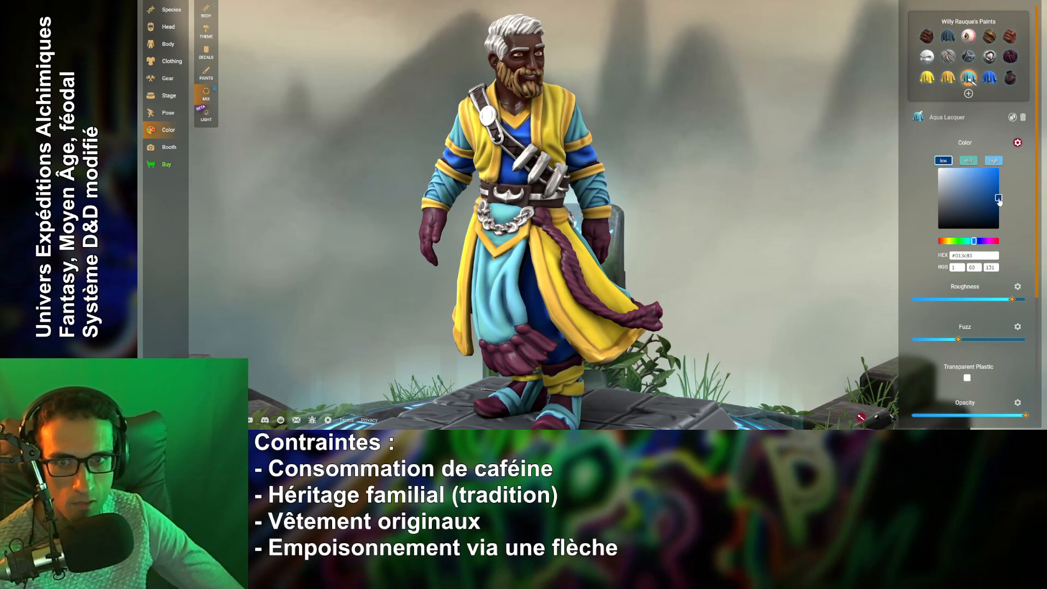
mouse_move(994, 204)
mouse_down()
mouse_move(998, 232)
mouse_move(994, 204)
mouse_up()
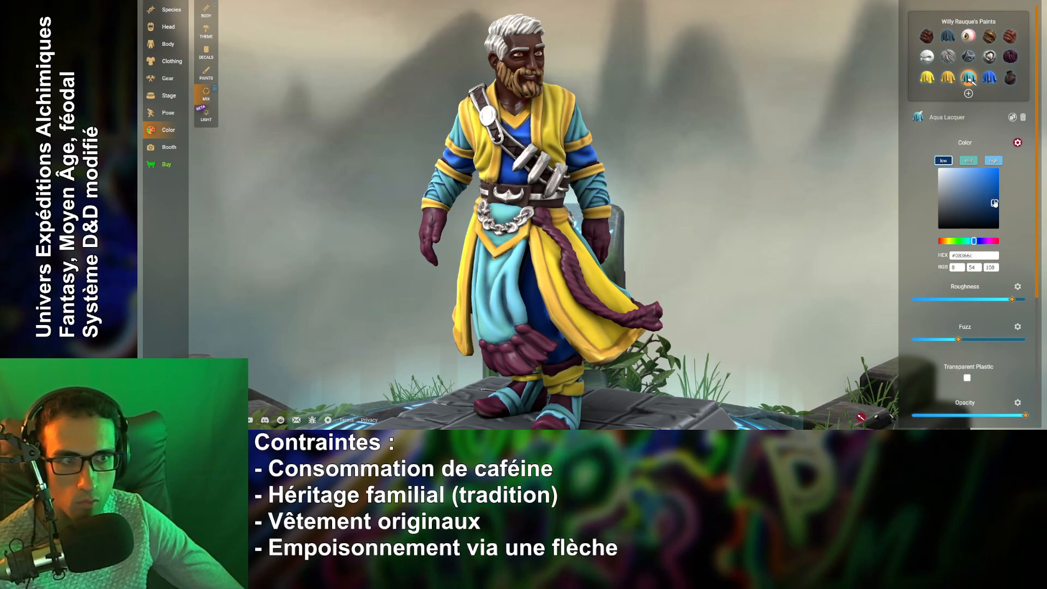
click(968, 161)
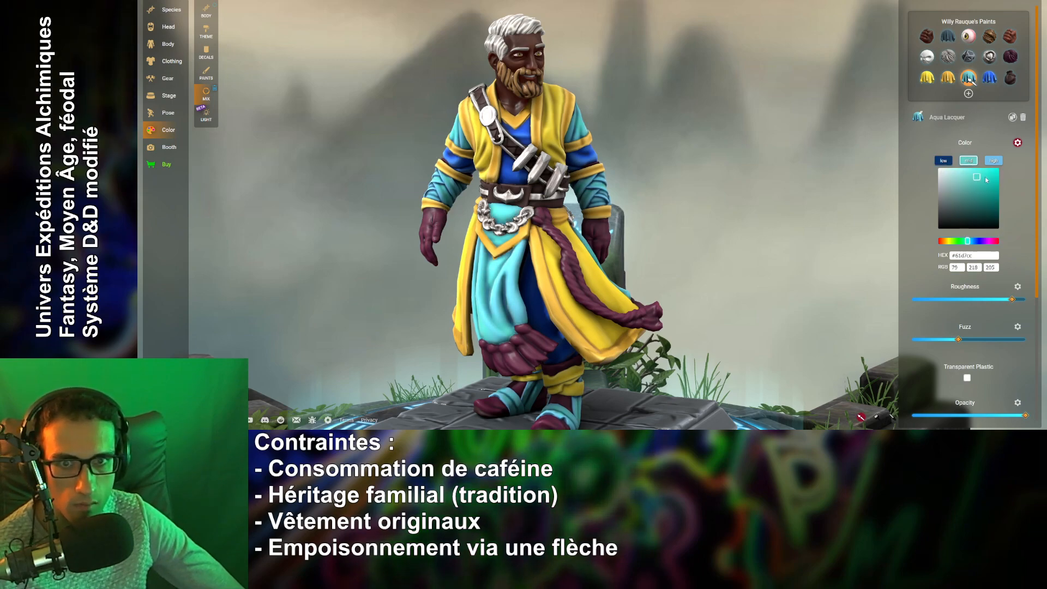
drag(986, 180, 996, 166)
click(976, 175)
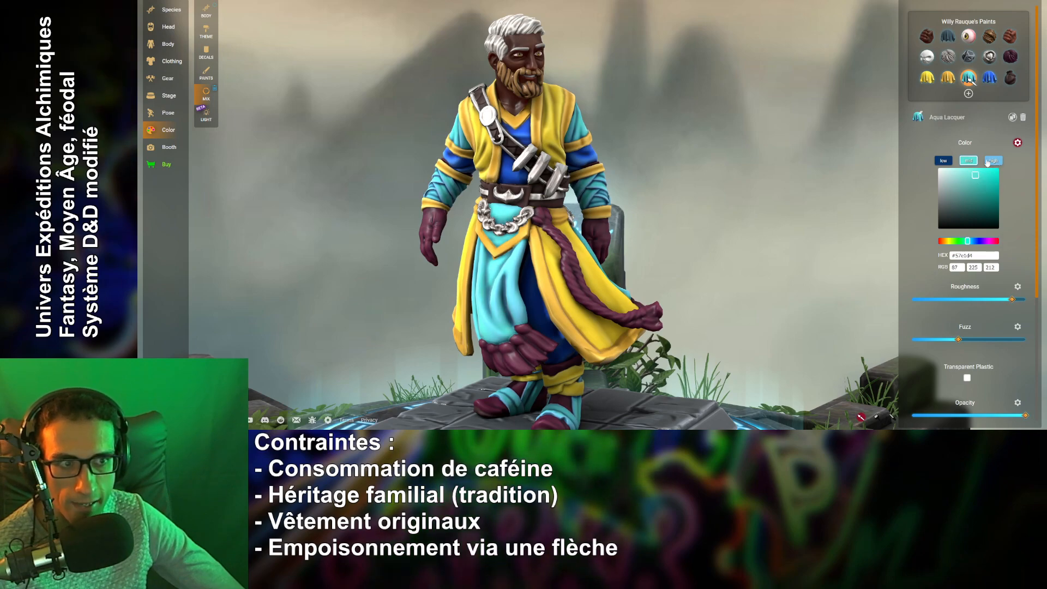
Set the high shade of Aqua Lacquer to a bright sky blue, RGB 113, 204, 255.
click(988, 160)
mouse_move(982, 175)
mouse_down()
mouse_move(1009, 167)
mouse_move(975, 162)
mouse_up()
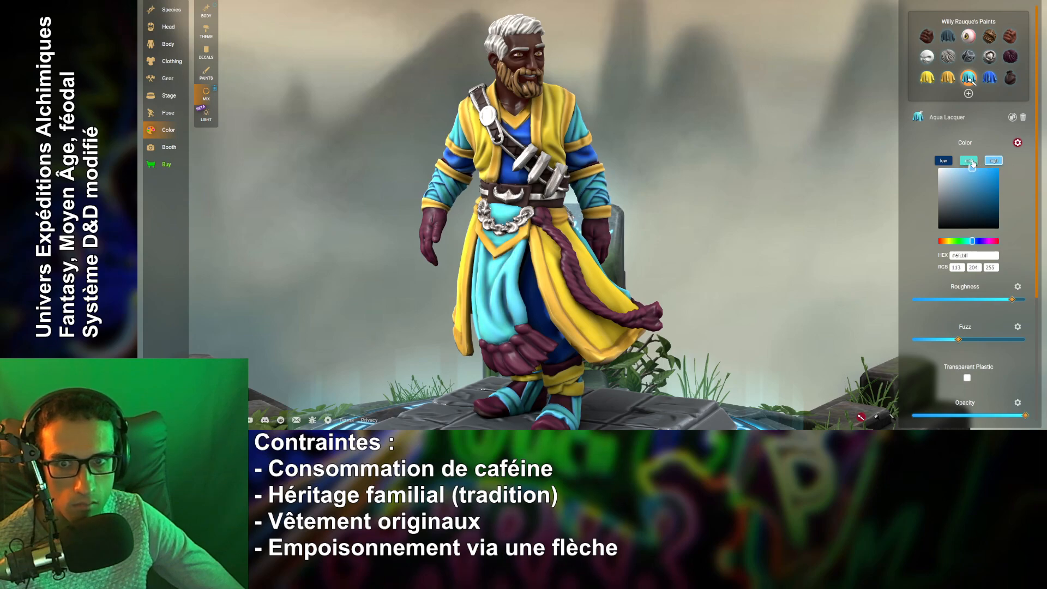
drag(840, 186, 739, 192)
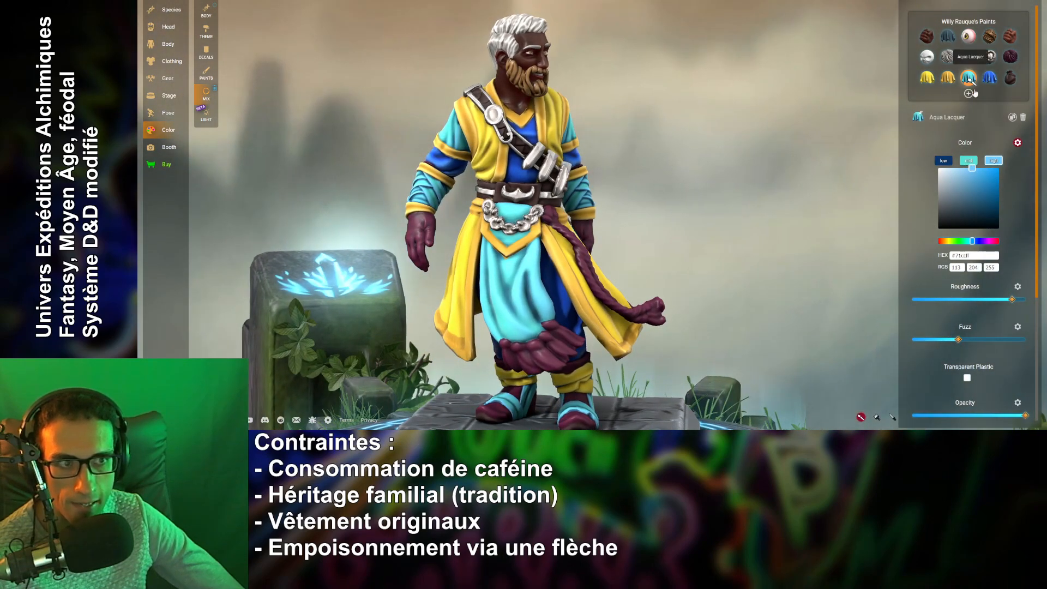
Set the high shade of Boysenberry to a deep magenta, RGB 138, 0, 72.
click(1010, 57)
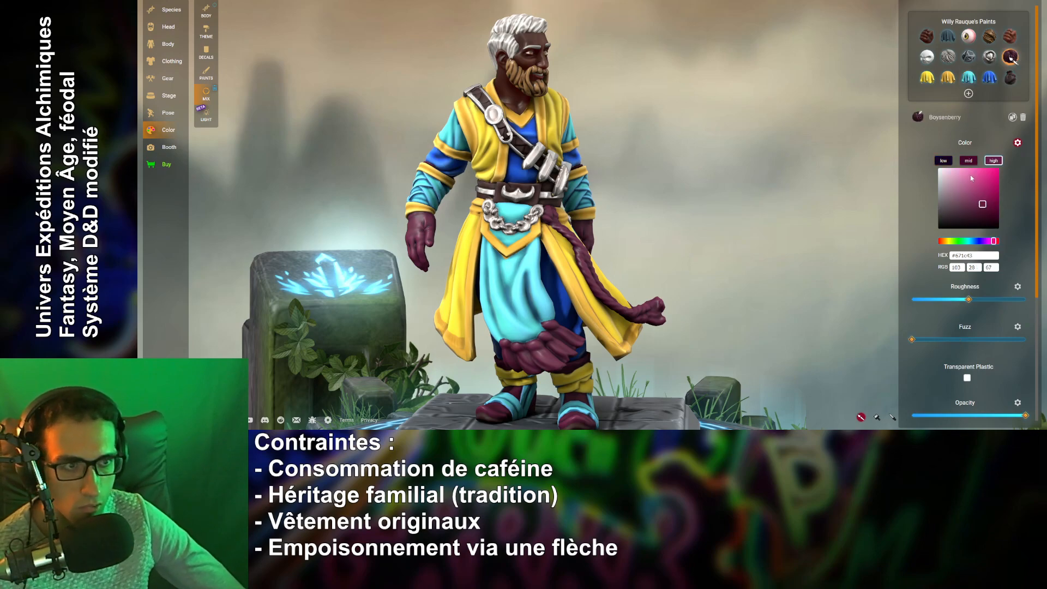
click(963, 161)
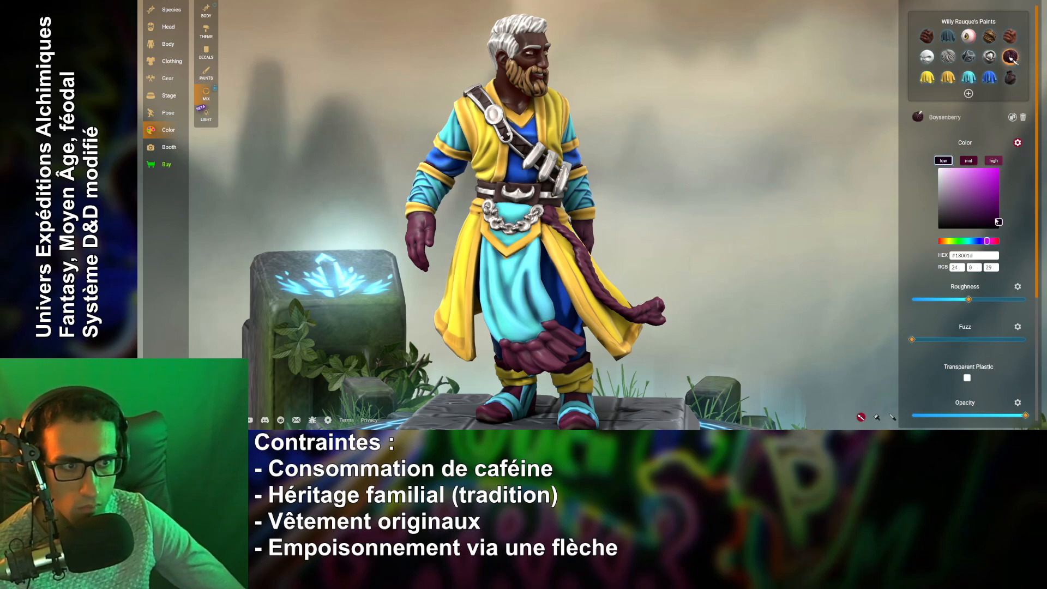
click(988, 162)
mouse_move(983, 207)
mouse_down()
mouse_move(1001, 195)
mouse_move(999, 174)
mouse_up()
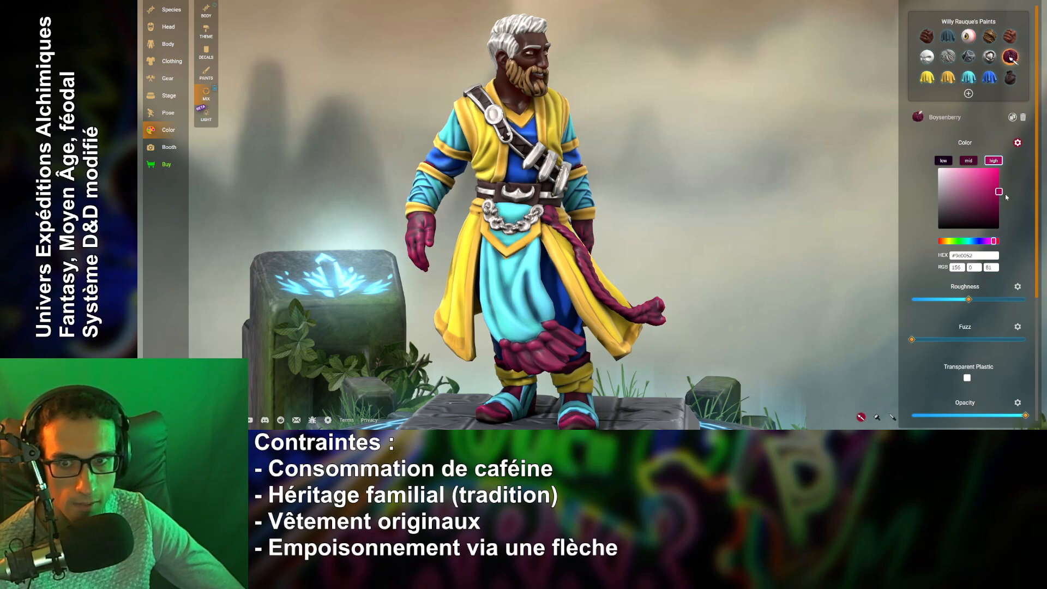
drag(982, 214, 998, 197)
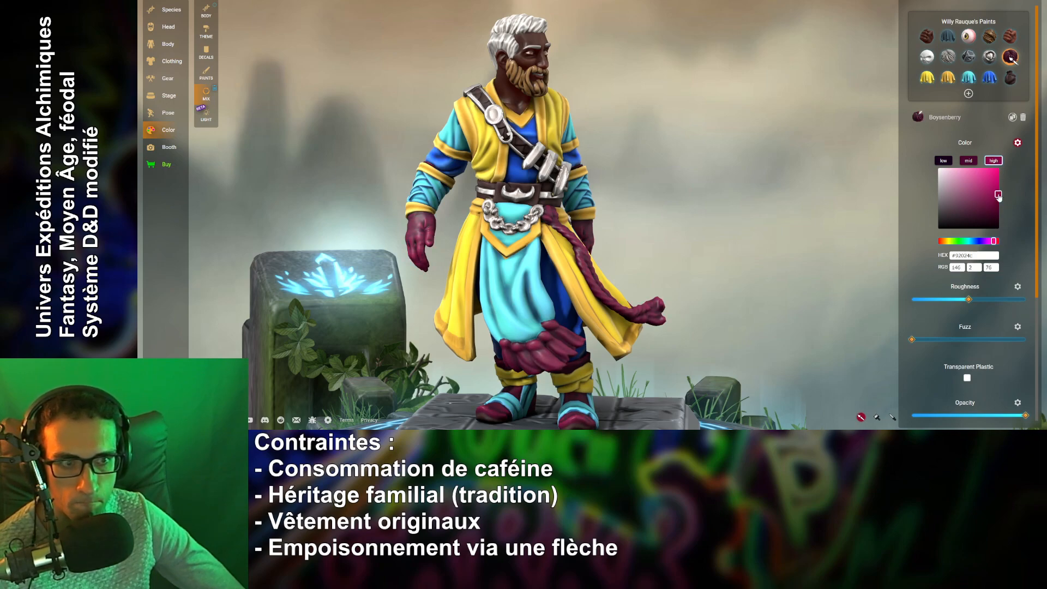
drag(812, 243, 762, 234)
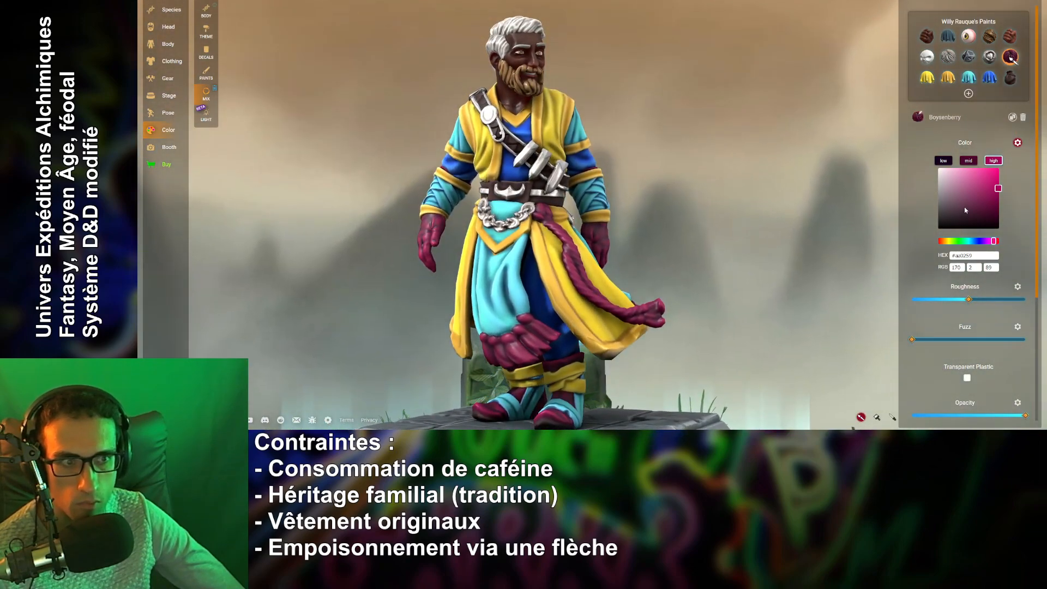
drag(1001, 189, 1003, 200)
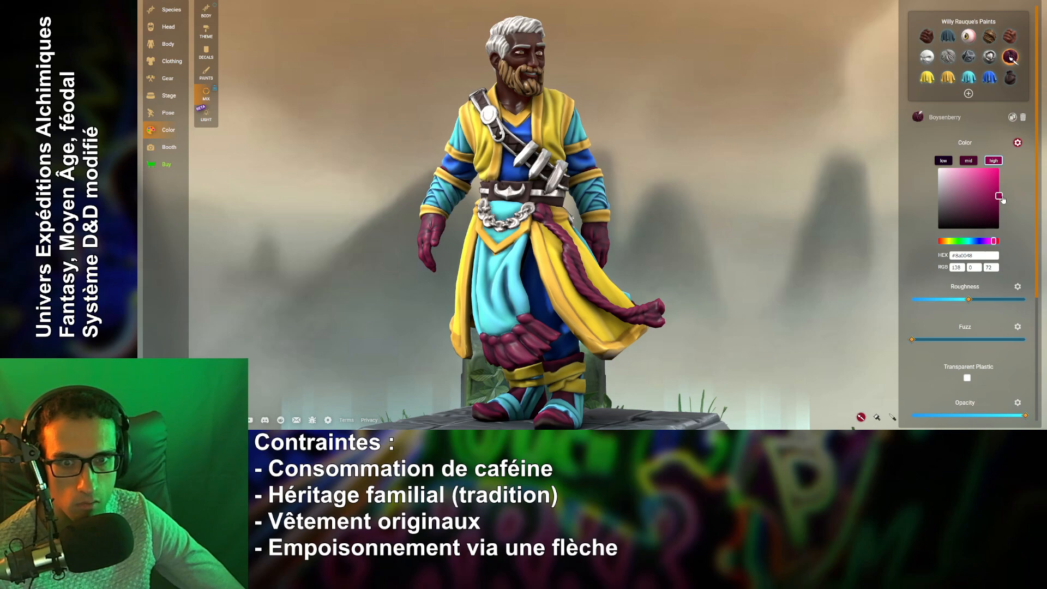
drag(781, 264, 702, 229)
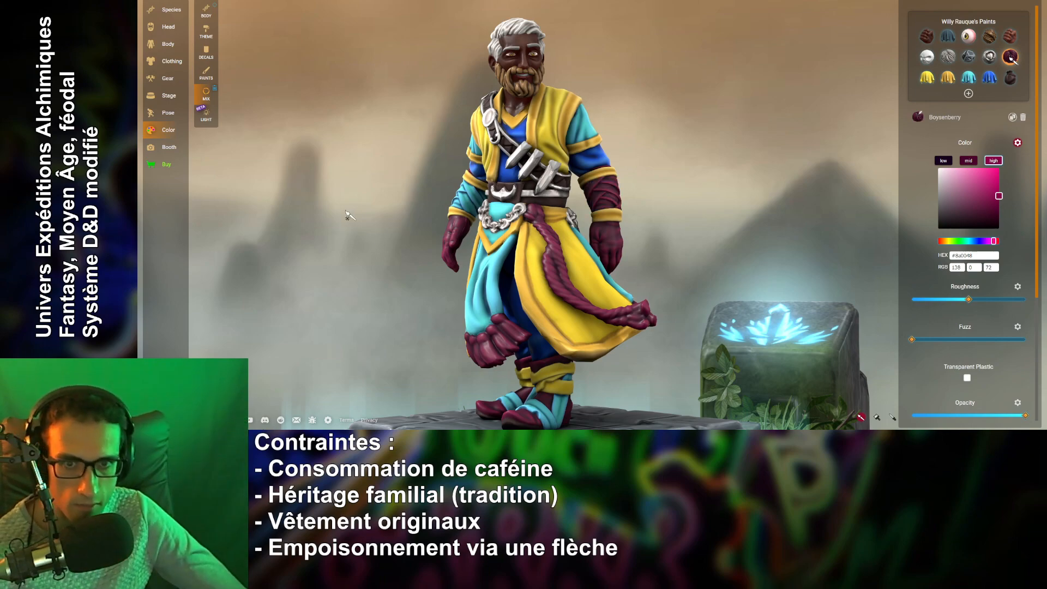
Paint the handles of the daggers on the chest strap with Boysenberry.
click(557, 172)
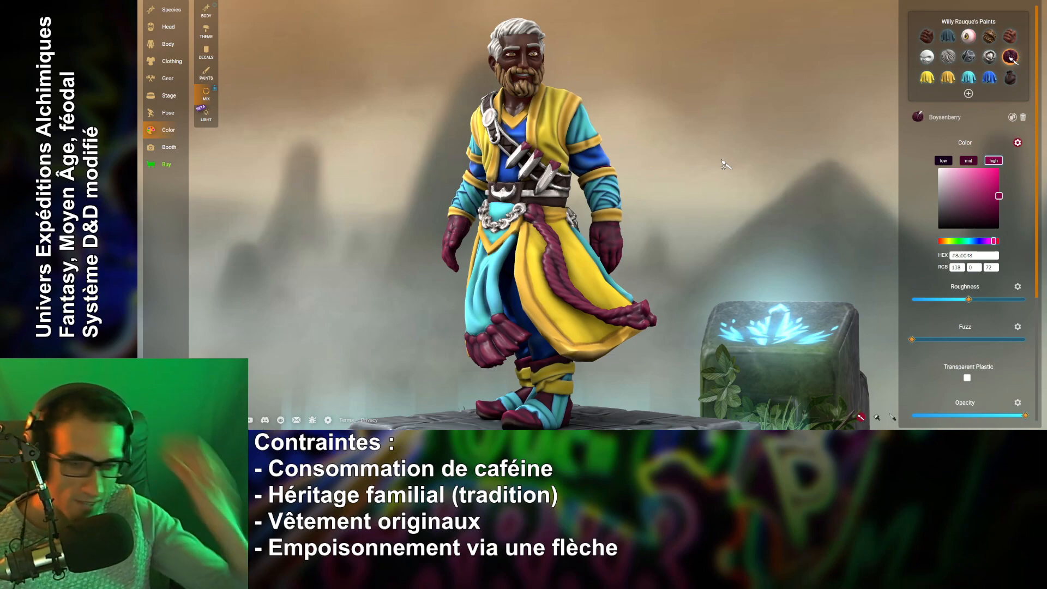
mouse_move(695, 211)
mouse_down()
mouse_move(328, 222)
mouse_move(708, 204)
mouse_move(677, 205)
mouse_move(691, 215)
mouse_move(694, 180)
mouse_move(690, 206)
mouse_move(686, 196)
mouse_up()
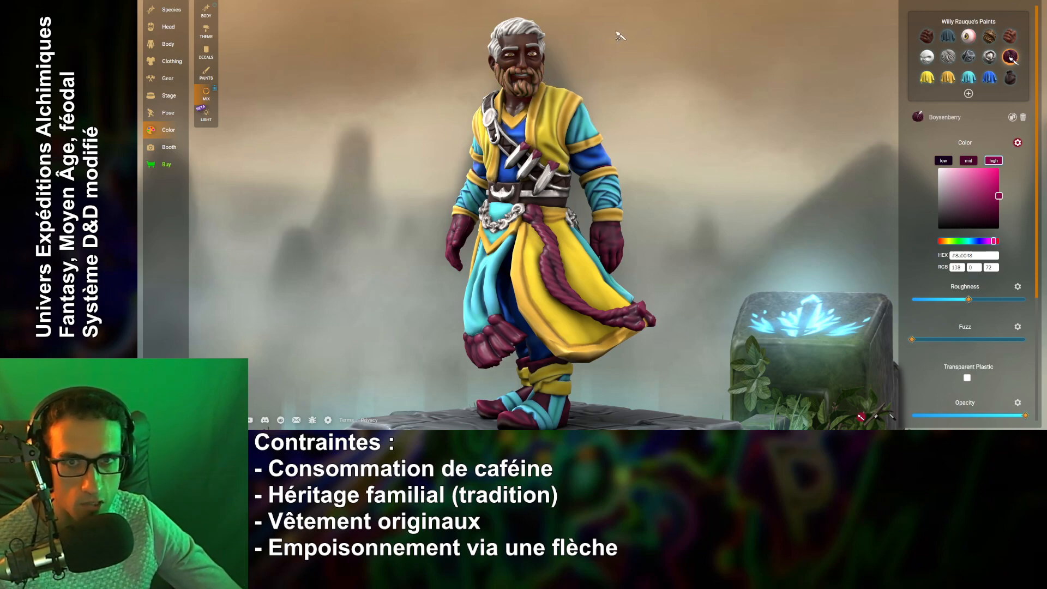
Examine the miniature's face and beard close up, and check the painted outfit at full figure.
scroll(627, 164, up, 5)
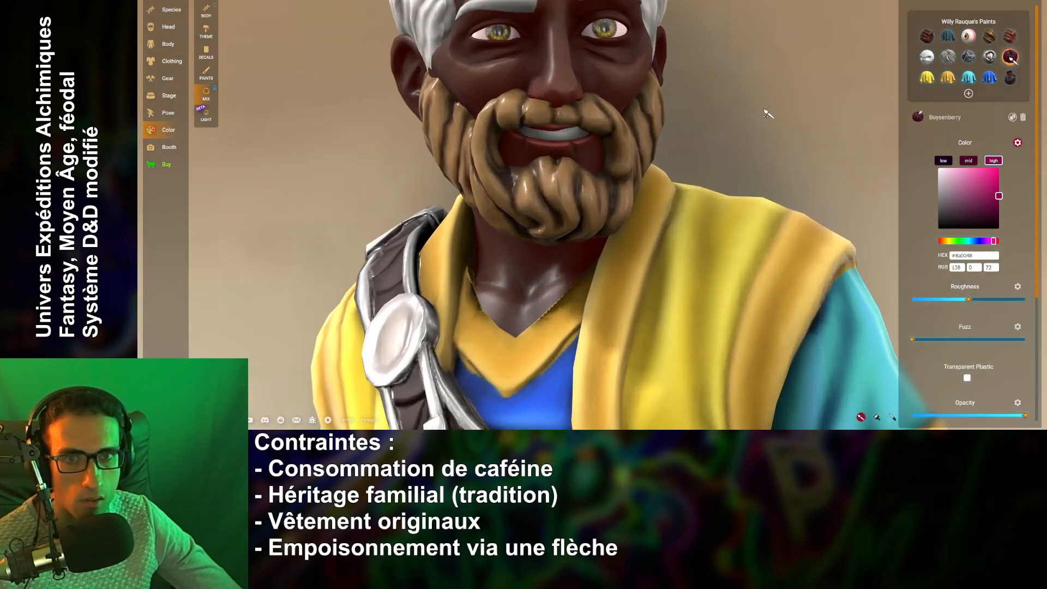
scroll(768, 114, up, 3)
right_drag(809, 189, 815, 212)
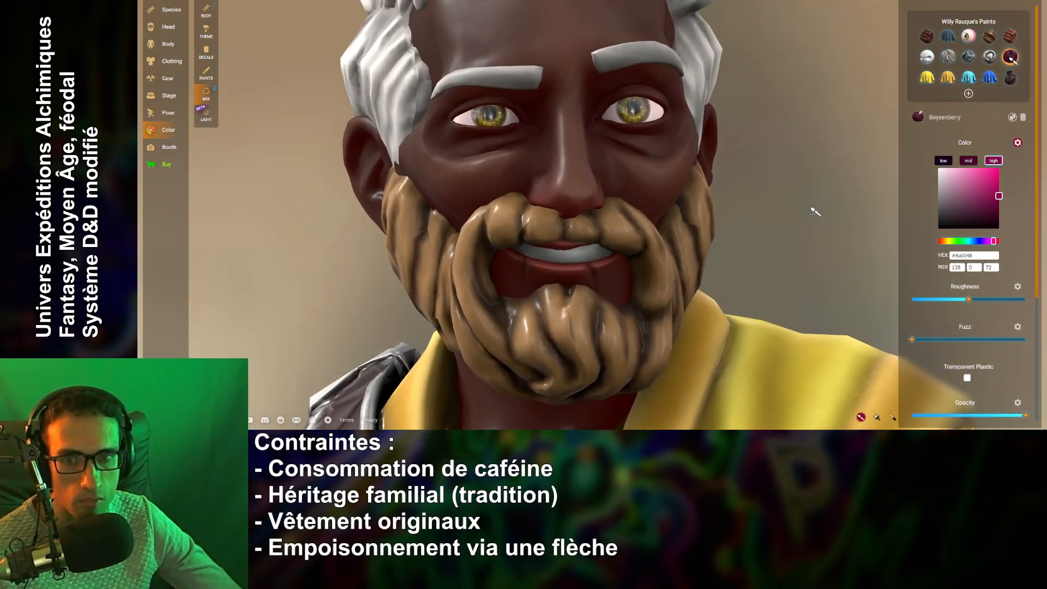
scroll(809, 243, down, 6)
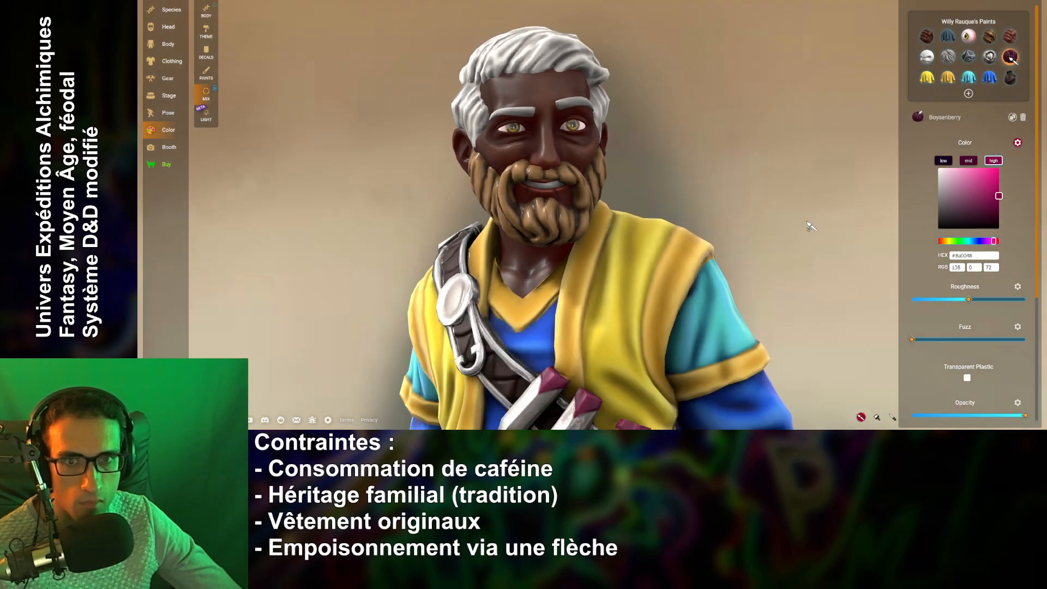
scroll(811, 223, down, 6)
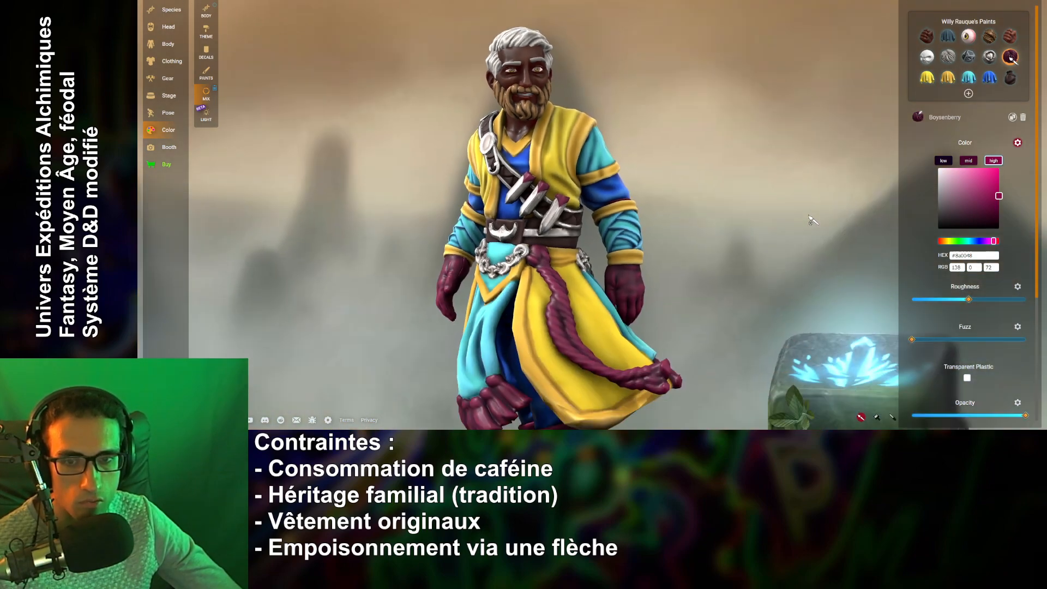
scroll(802, 192, up, 2)
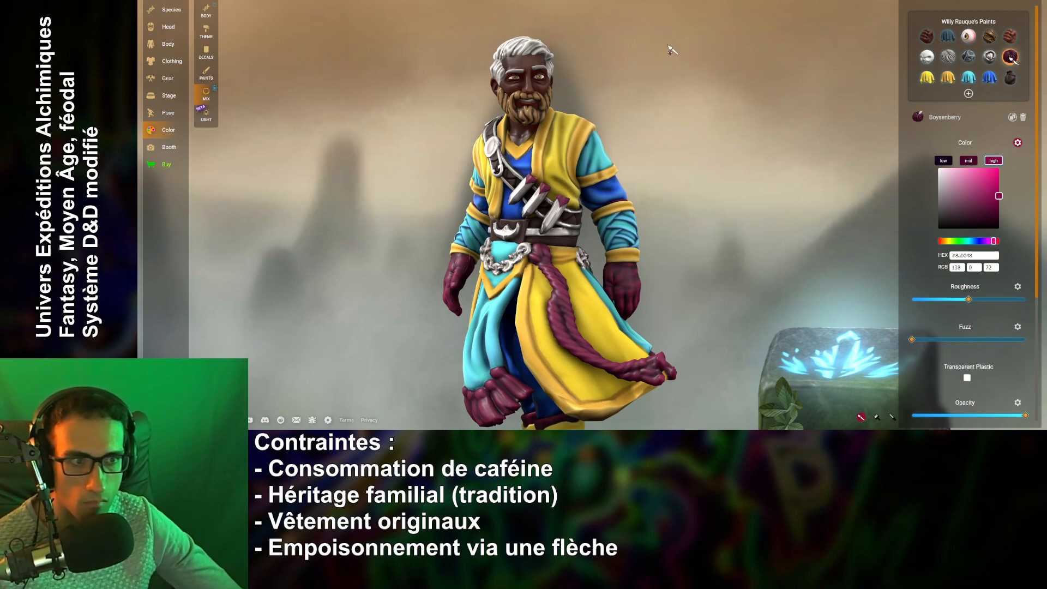
scroll(600, 71, up, 3)
Try several natural and polished wood paints, including Pym Plank, on the beard and dagger handles.
click(206, 73)
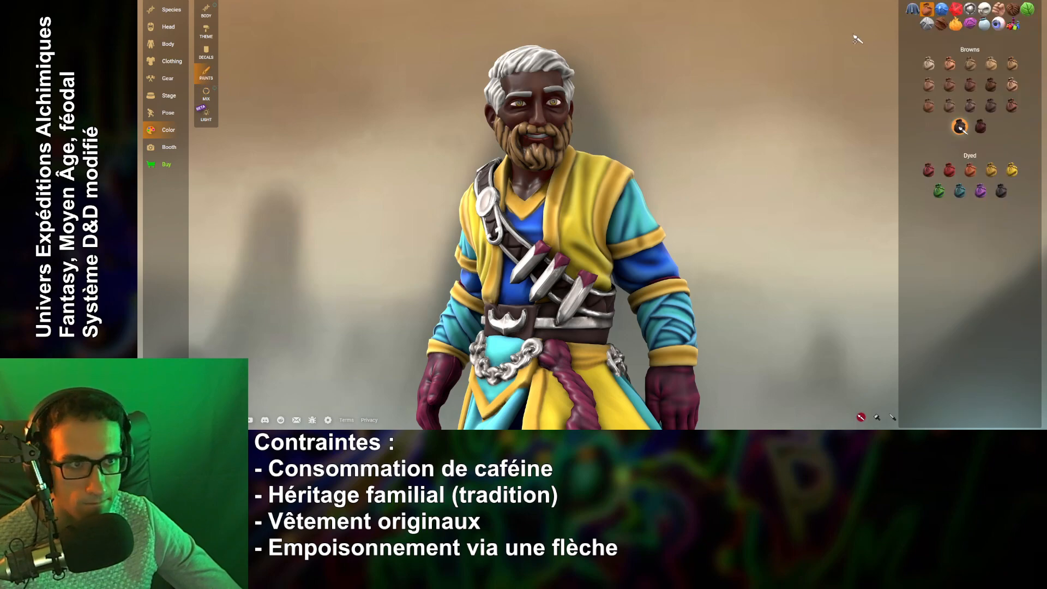
click(940, 22)
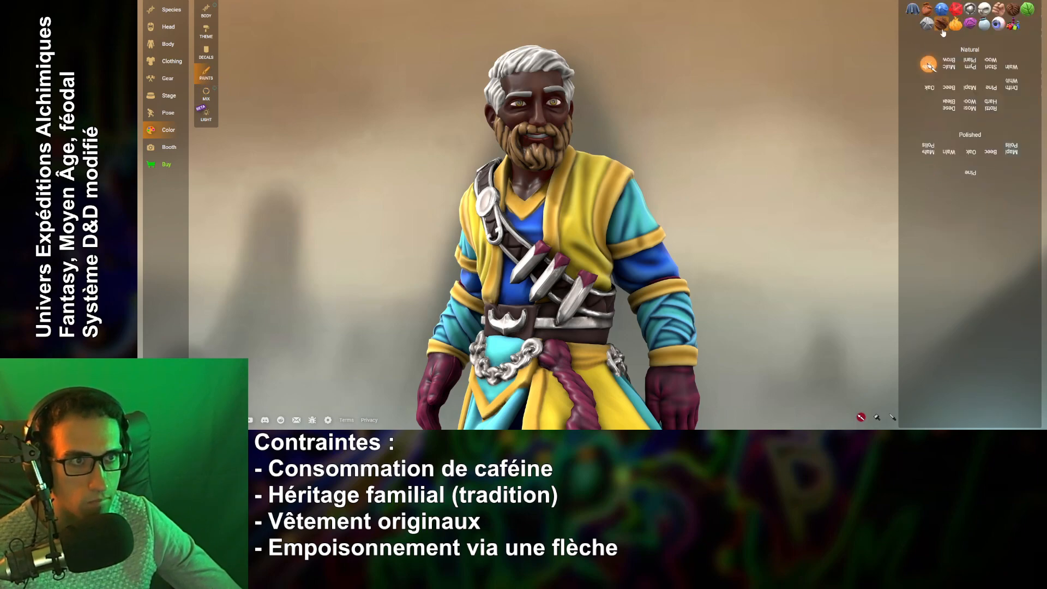
click(928, 149)
click(547, 158)
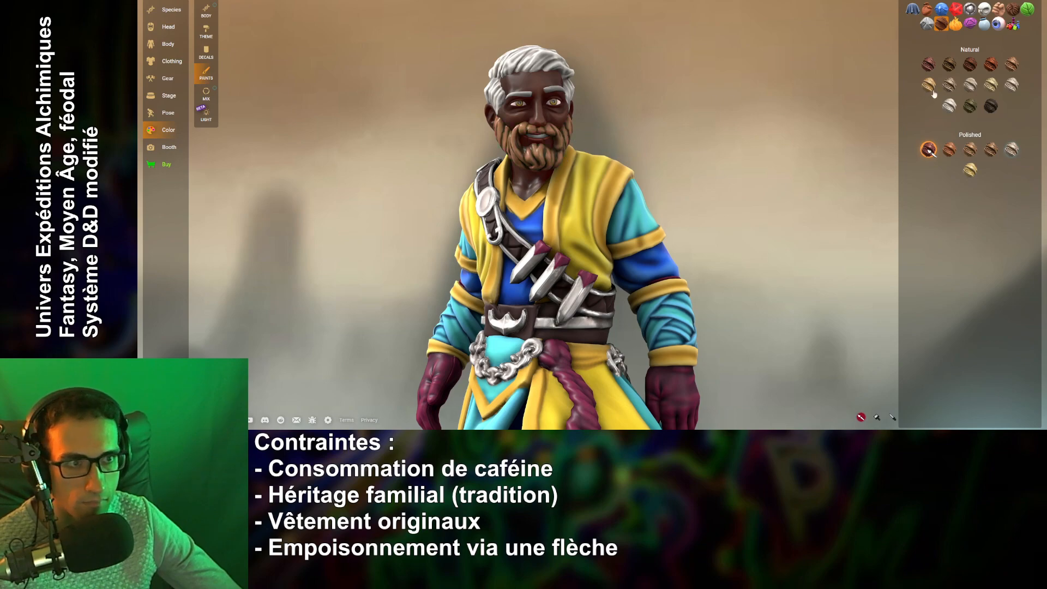
click(927, 65)
click(551, 170)
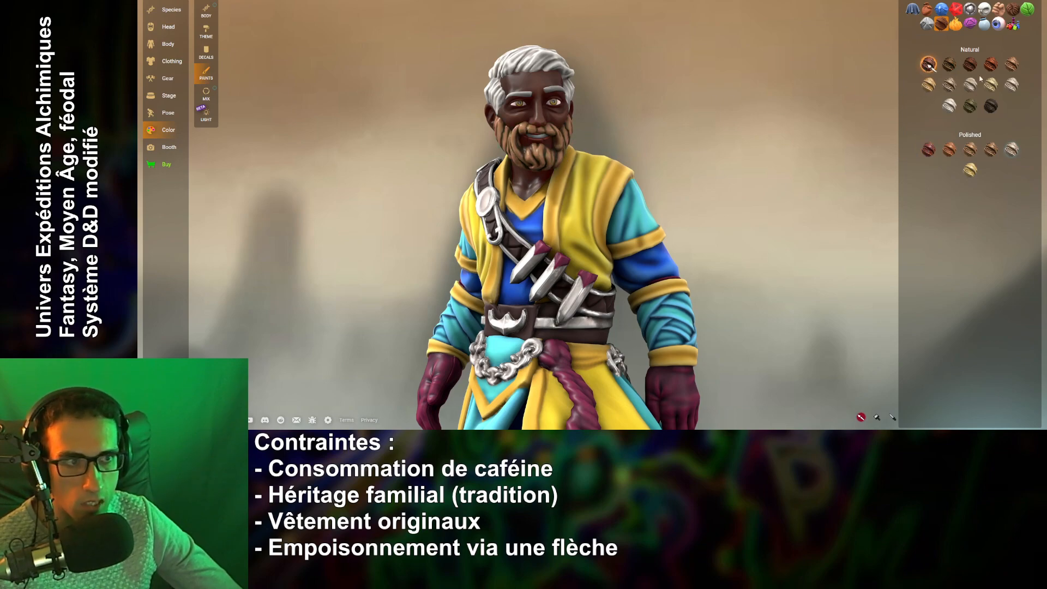
click(991, 64)
click(561, 139)
click(970, 64)
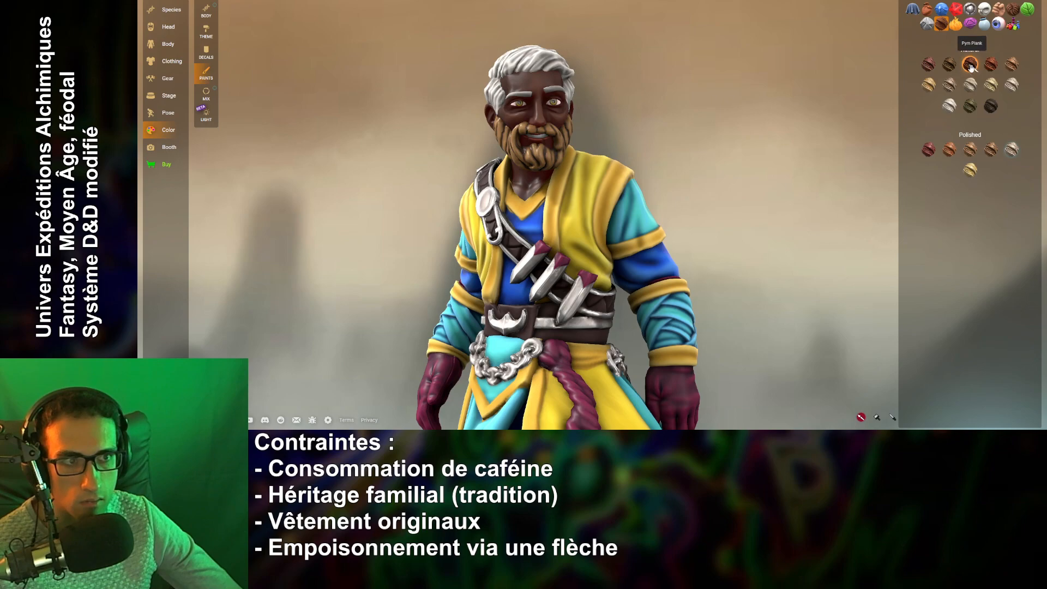
click(537, 144)
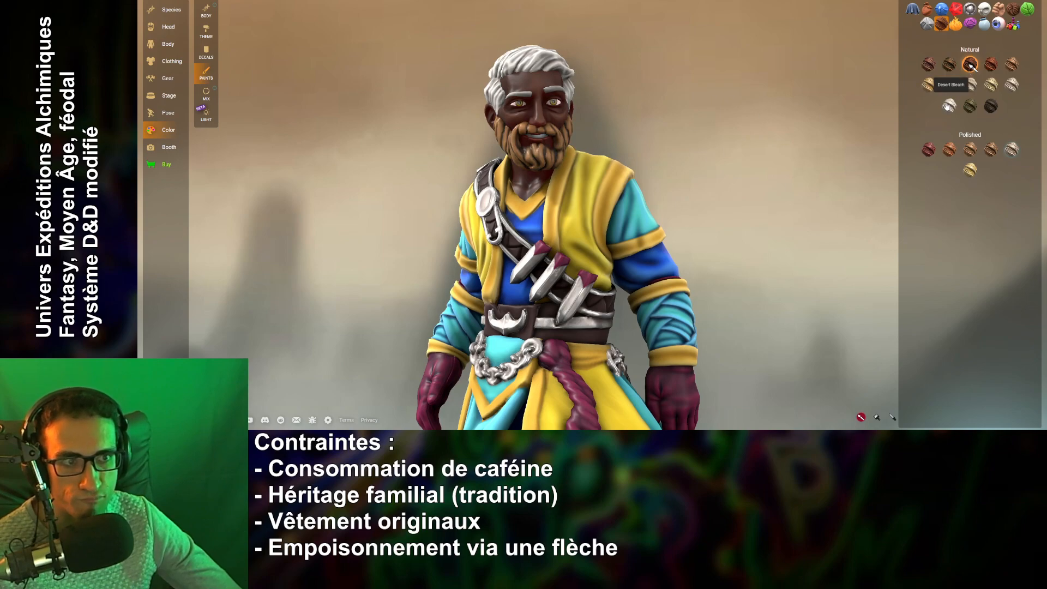
click(969, 107)
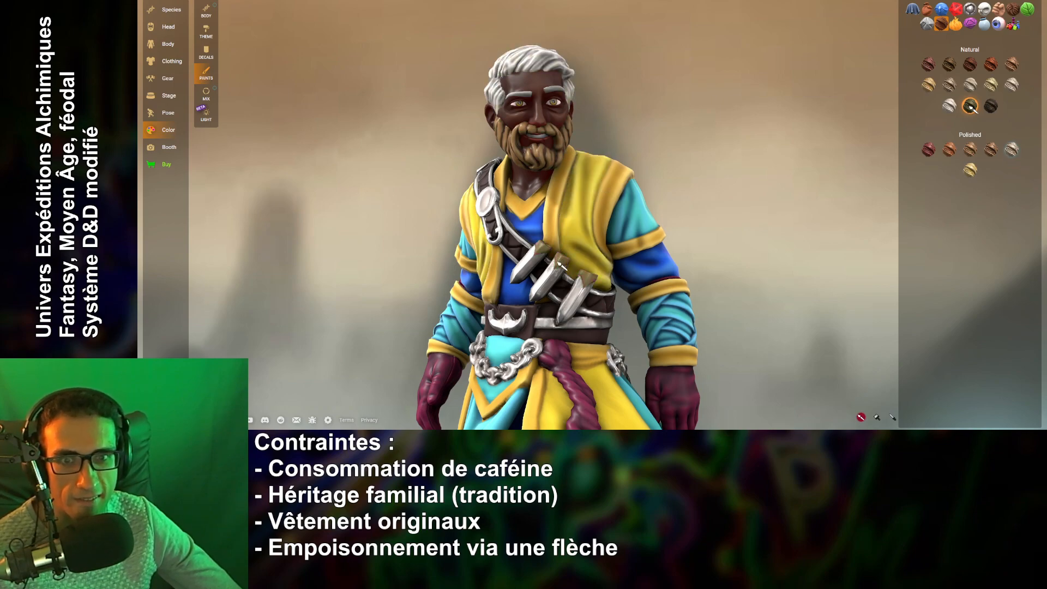
Try natural metal paints on the miniature's belt and chest strap.
scroll(766, 214, down, 5)
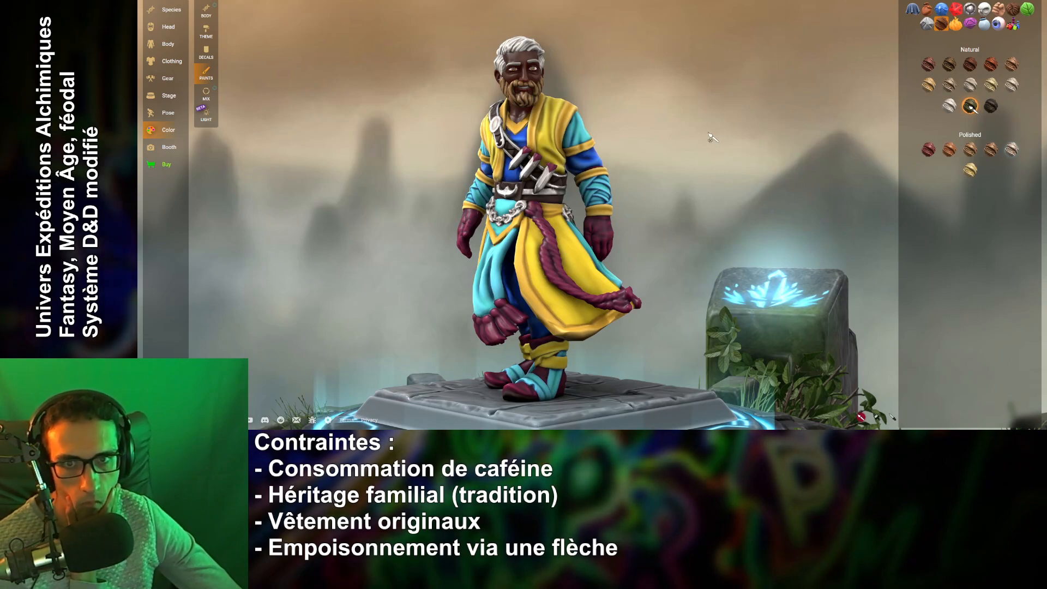
drag(678, 135, 687, 141)
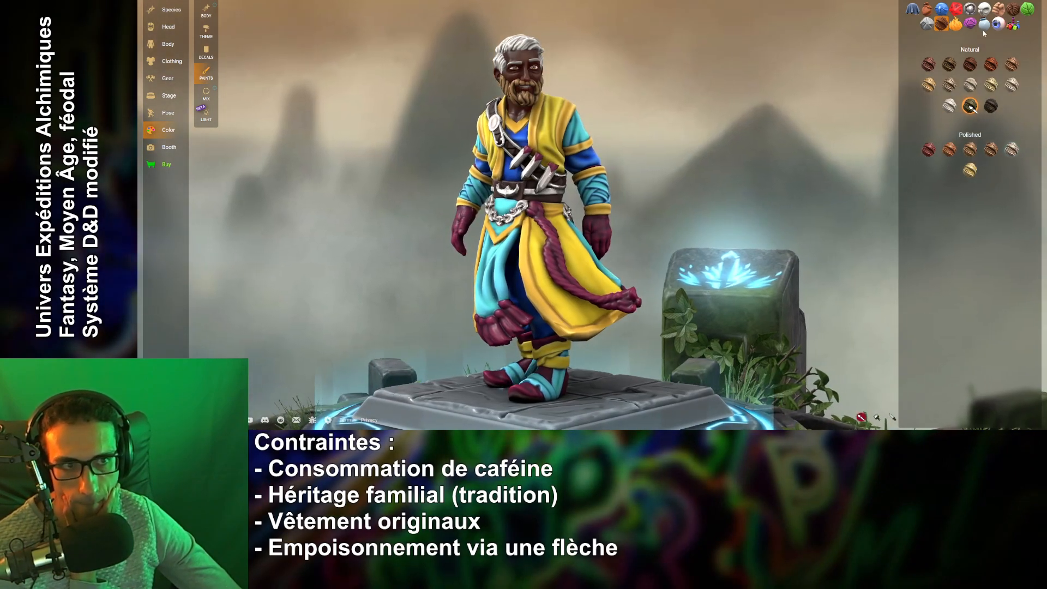
click(969, 9)
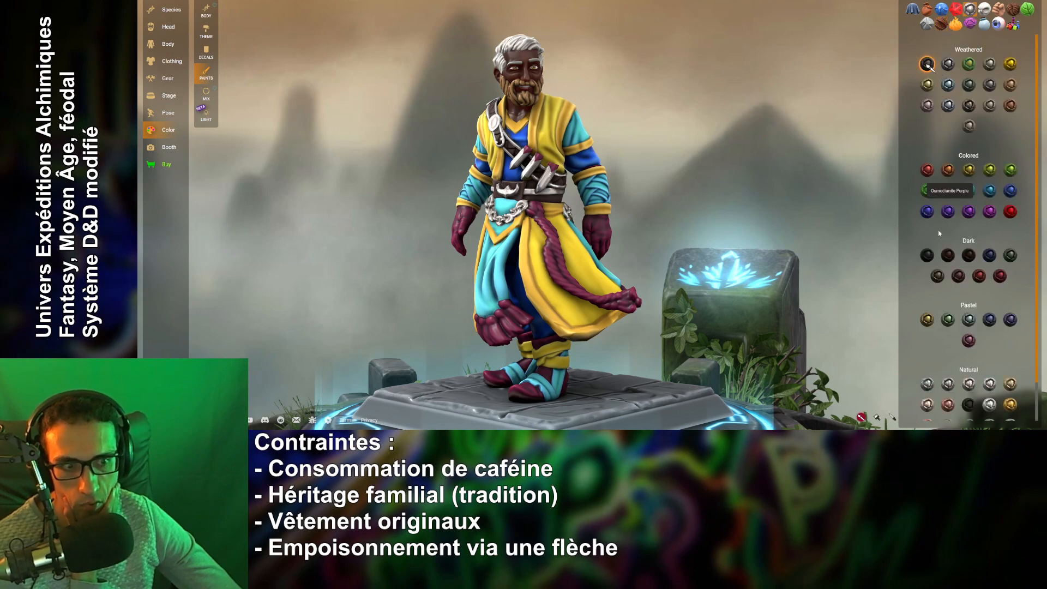
scroll(951, 267, down, 1)
click(969, 385)
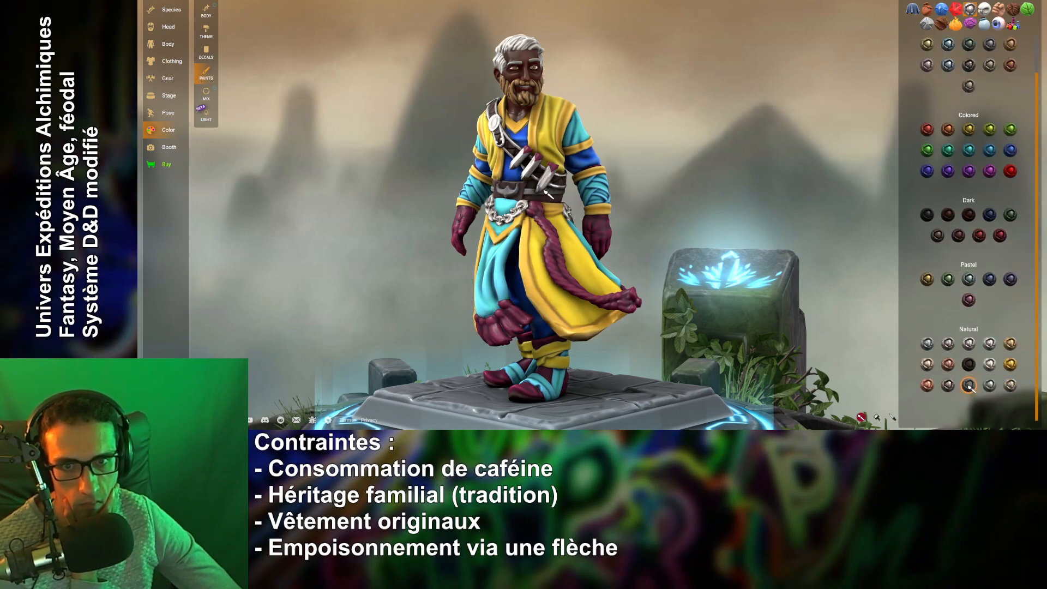
click(927, 345)
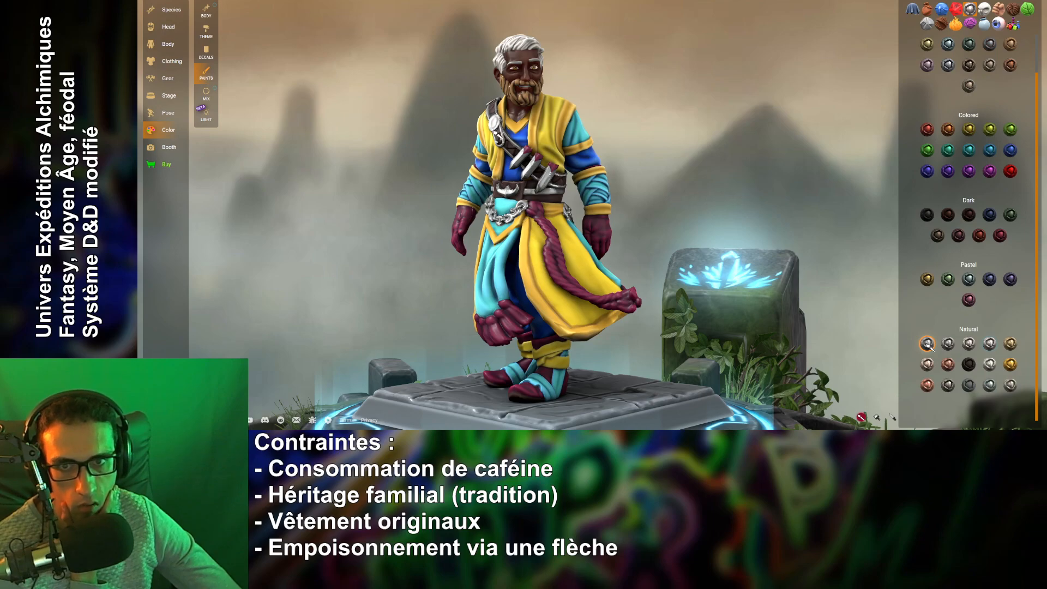
drag(865, 257, 687, 217)
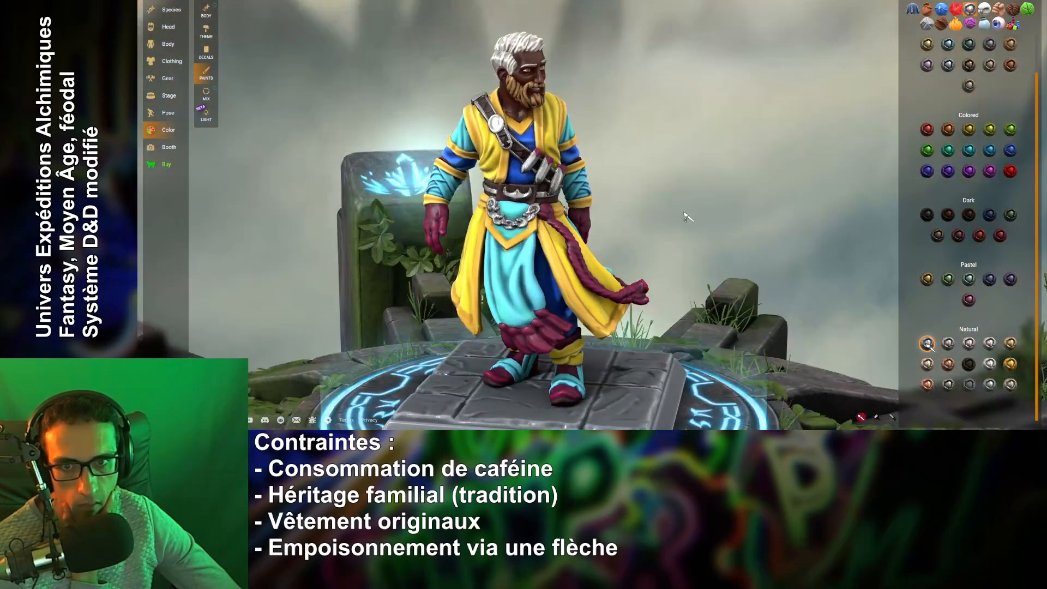
scroll(687, 217, up, 5)
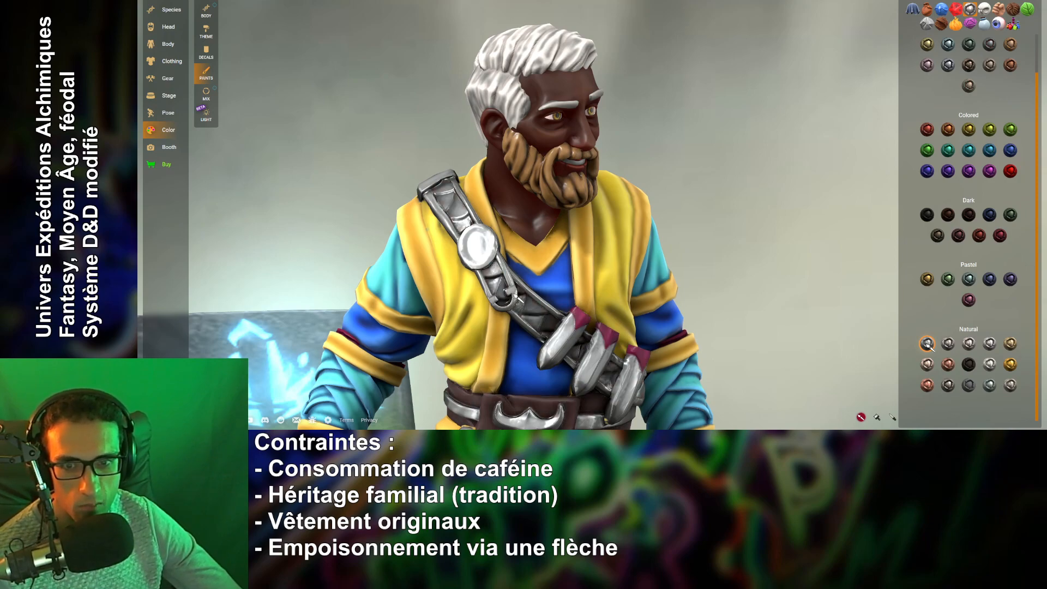
scroll(743, 250, down, 3)
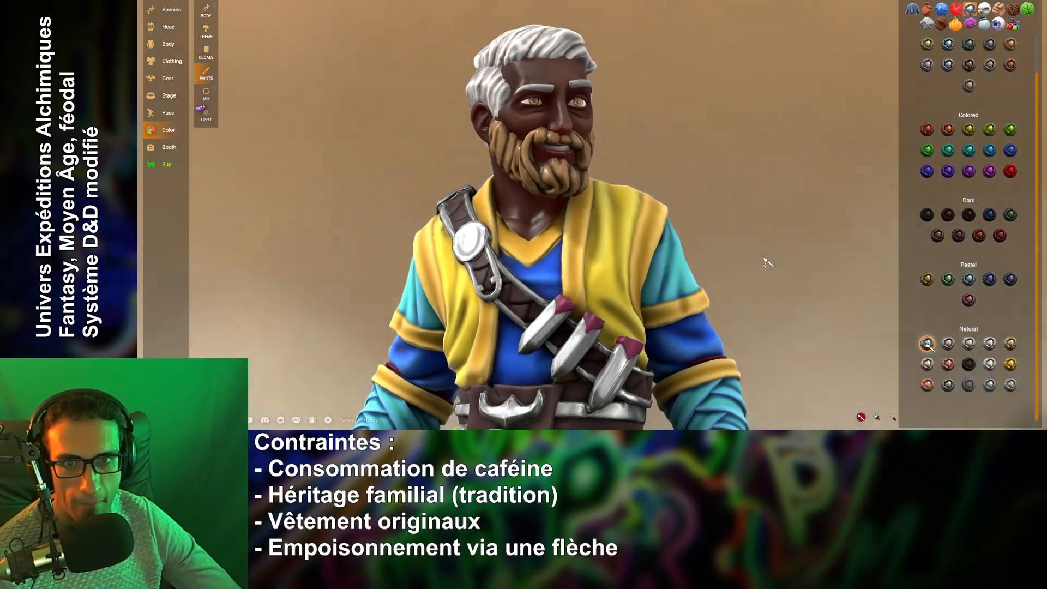
scroll(758, 243, down, 3)
scroll(766, 238, down, 3)
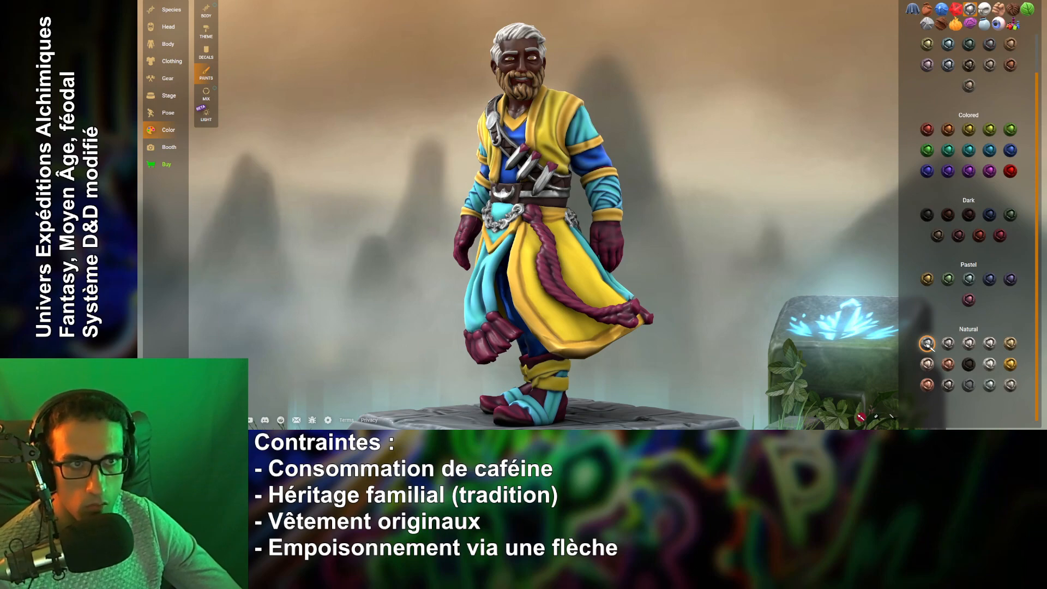
Inspect the full figure from another angle and check the token and portrait booth.
click(826, 1)
click(829, 22)
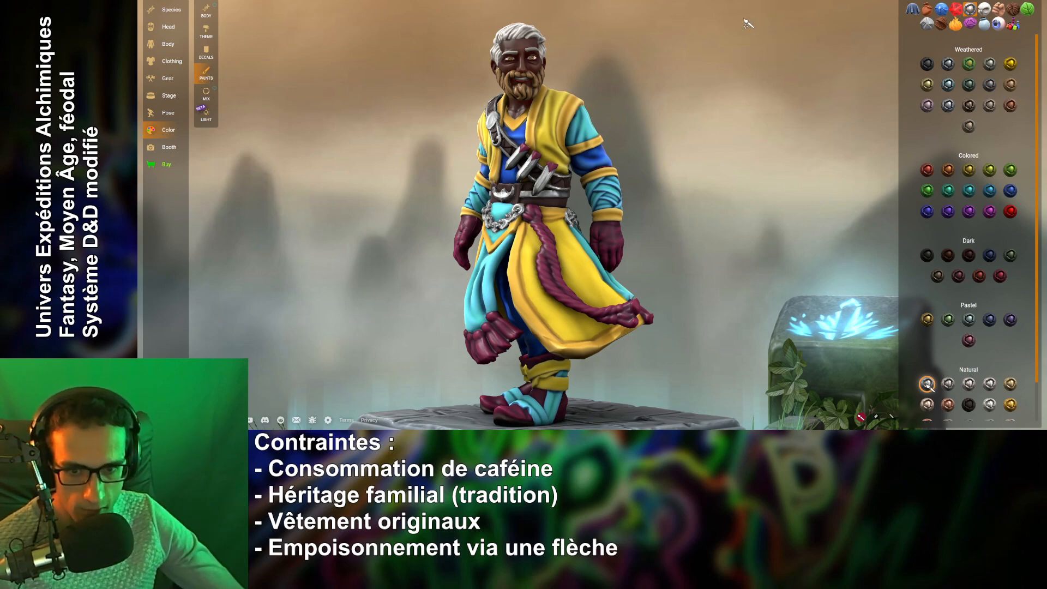
right_drag(684, 196, 717, 188)
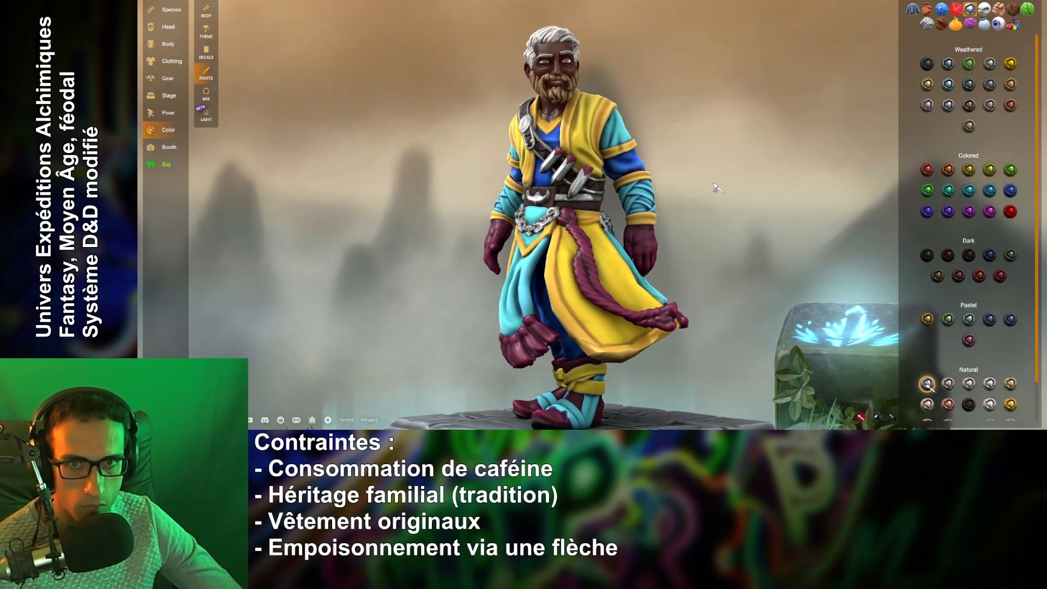
drag(717, 188, 447, 185)
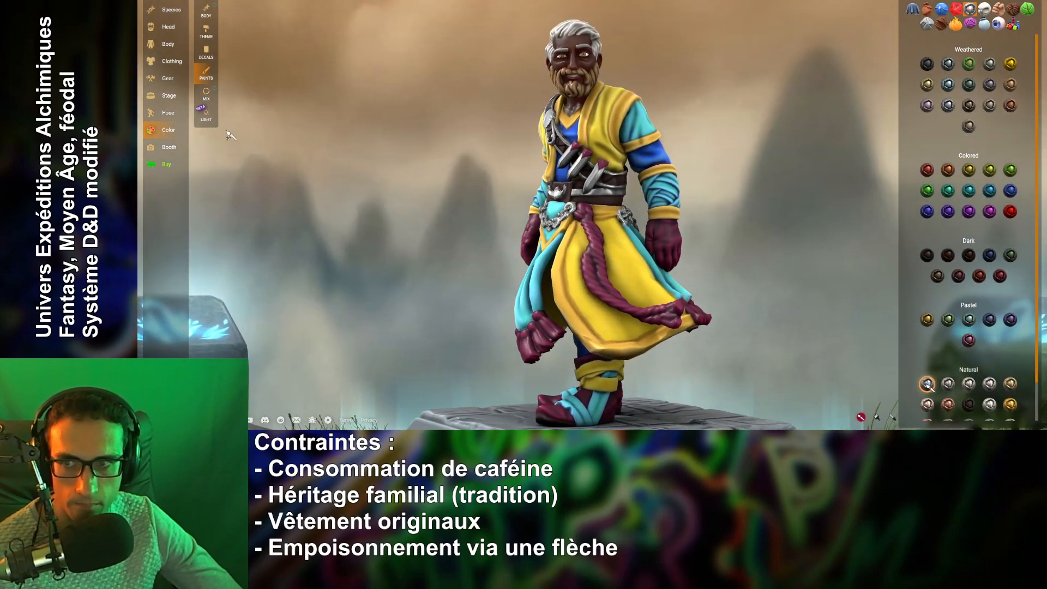
click(163, 148)
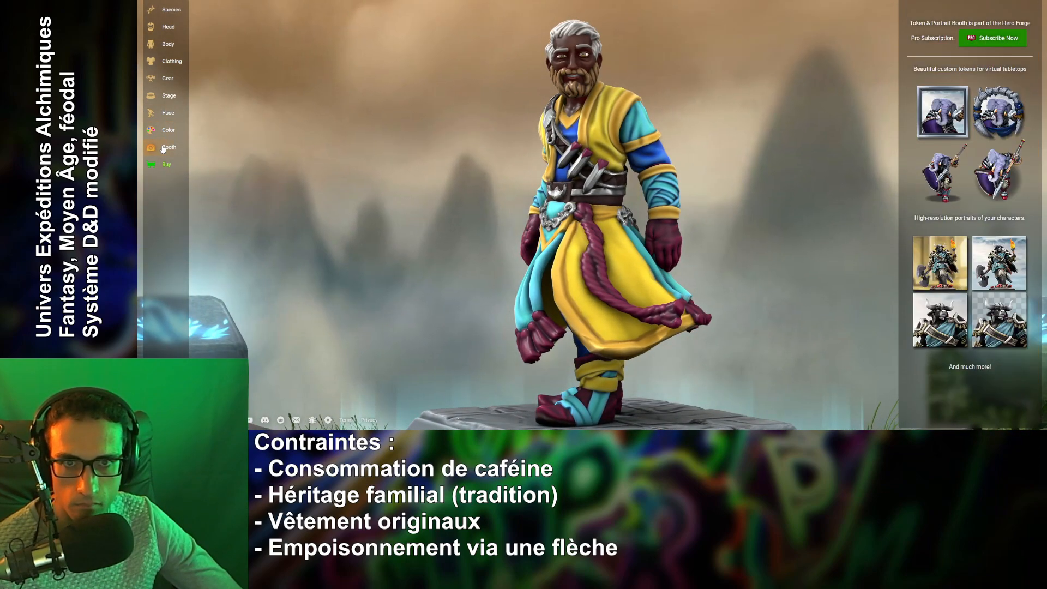
Adjust the eye pose by slightly raising Look Vertical and slightly lowering Look Horizontal.
click(164, 113)
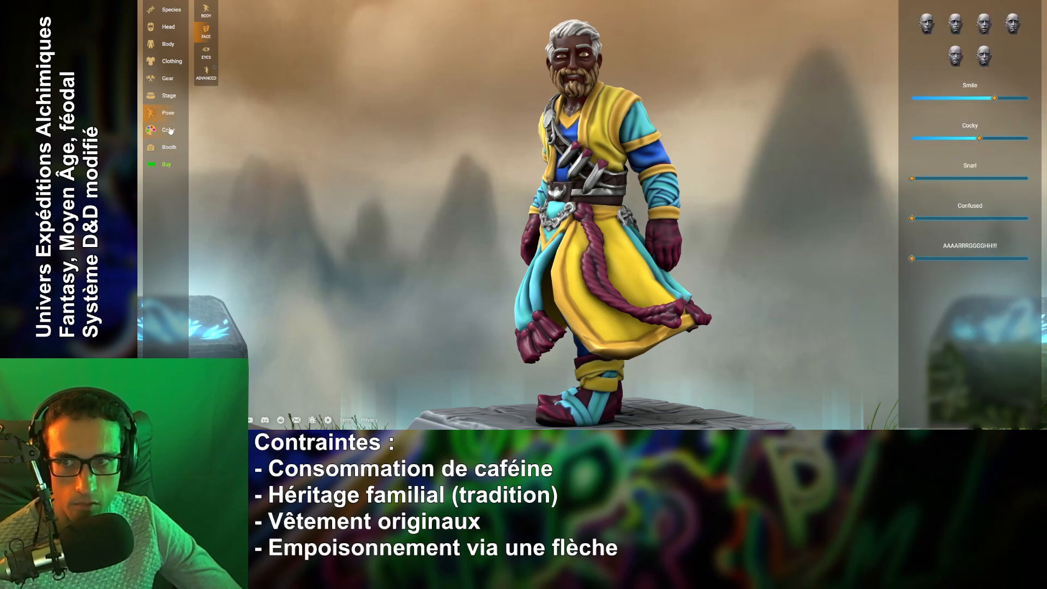
click(207, 53)
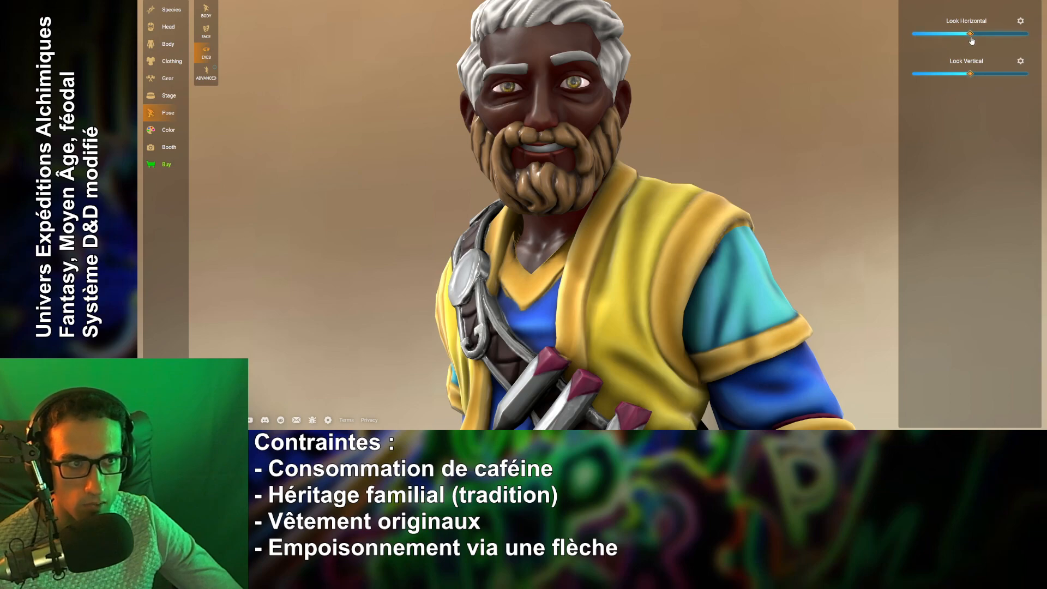
drag(973, 77, 979, 76)
drag(972, 37, 968, 37)
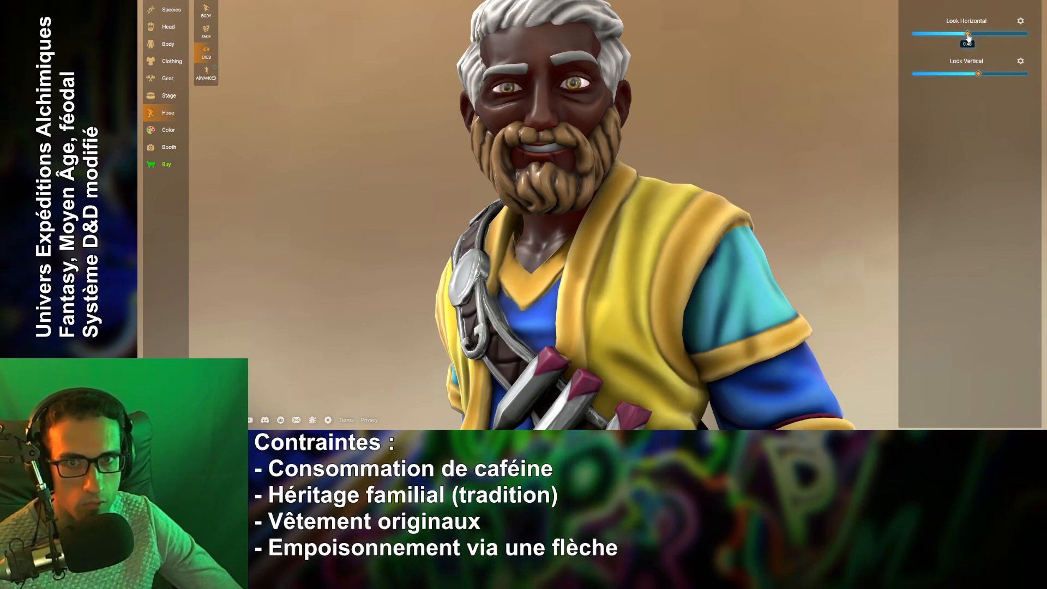
Return to the portrait booth and frame the whole miniature on its base for a portrait view.
click(166, 147)
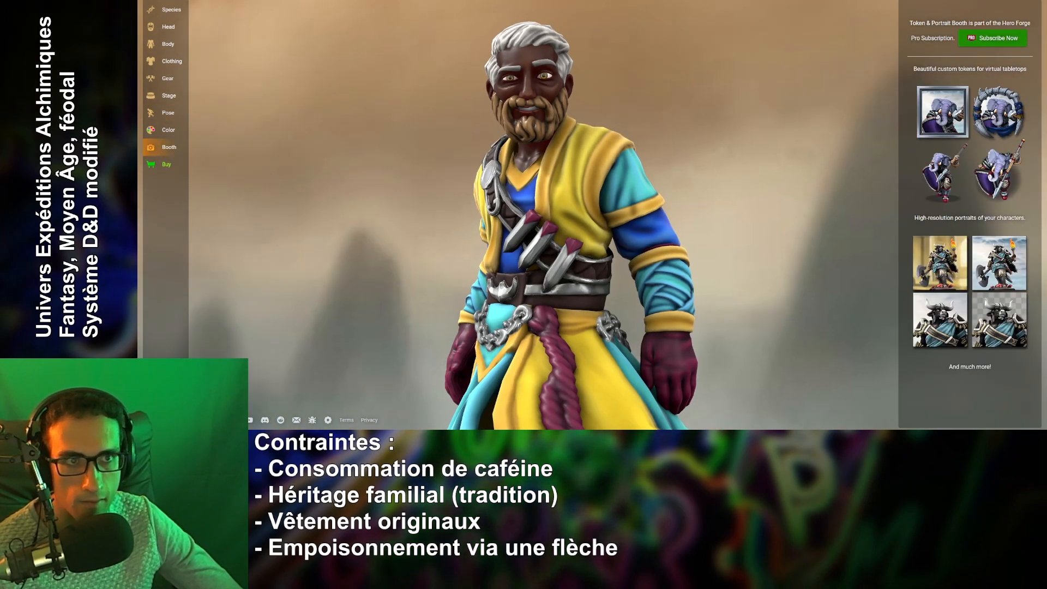
click(840, 0)
click(840, 20)
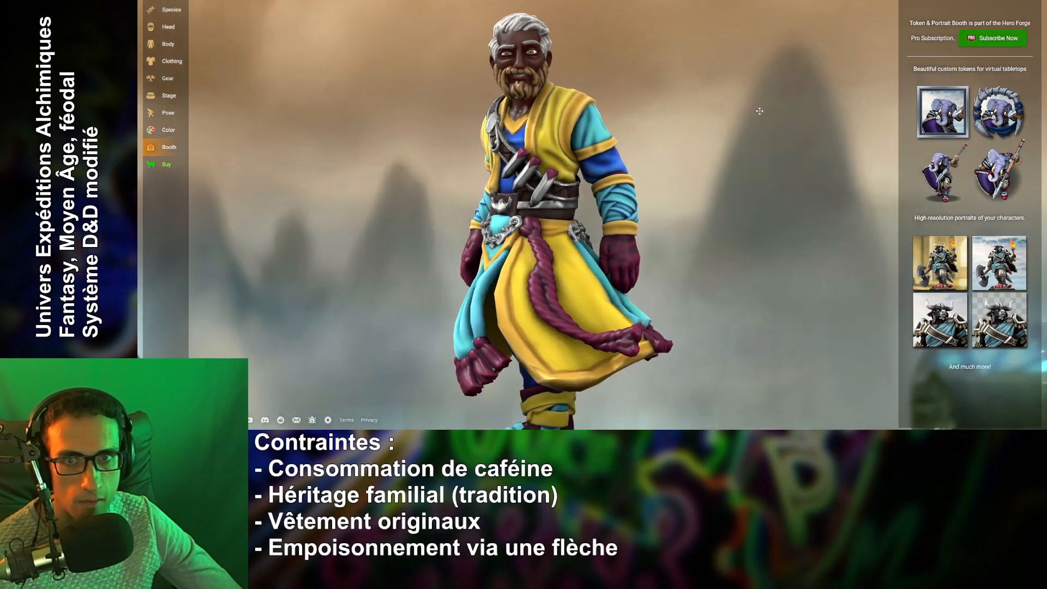
drag(702, 174, 742, 171)
scroll(742, 171, up, 1)
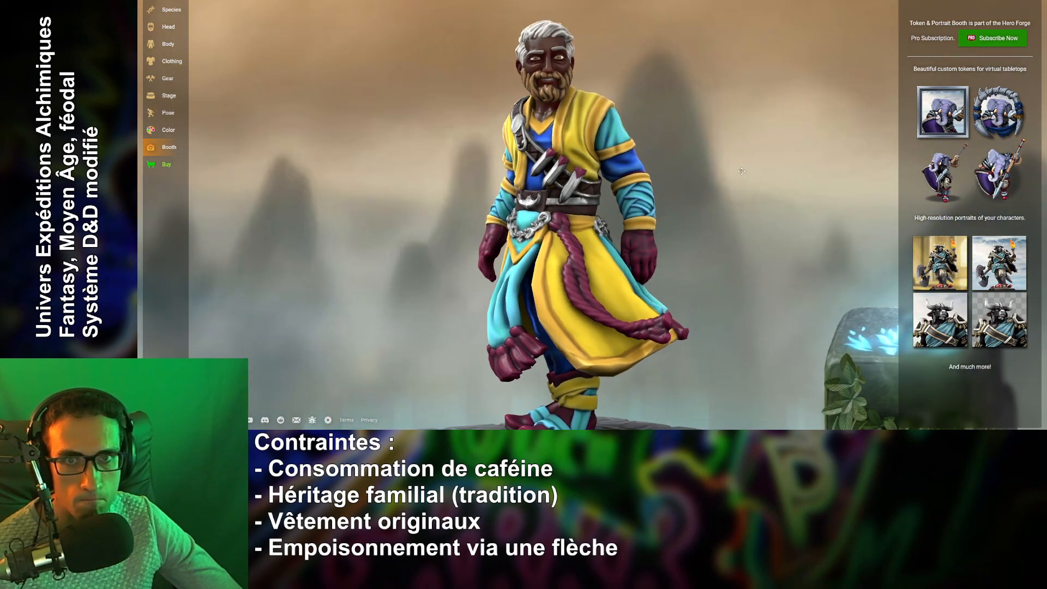
right_drag(733, 176, 759, 158)
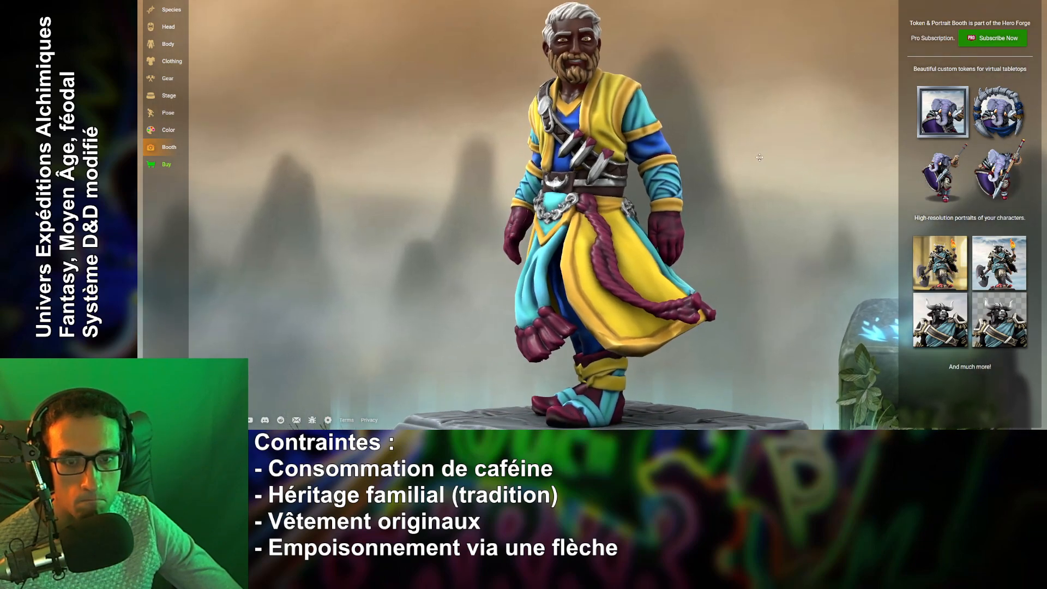
mouse_move(760, 157)
mouse_down()
mouse_move(748, 159)
mouse_move(769, 157)
mouse_up()
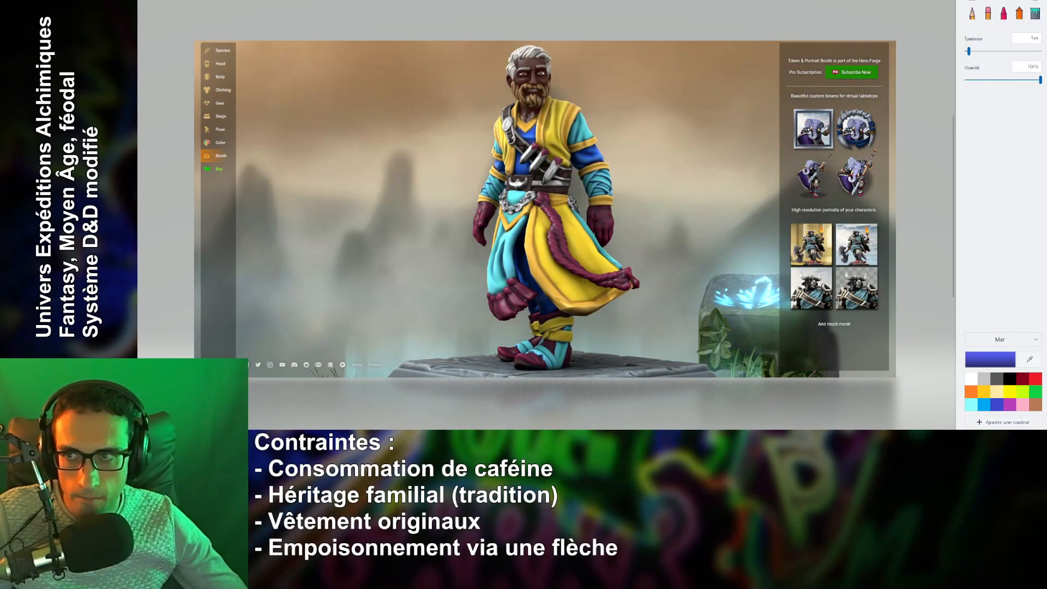
Crop the captured screenshot to the standing figure, removing the site's interface on both sides.
key(ctrl+shift+x)
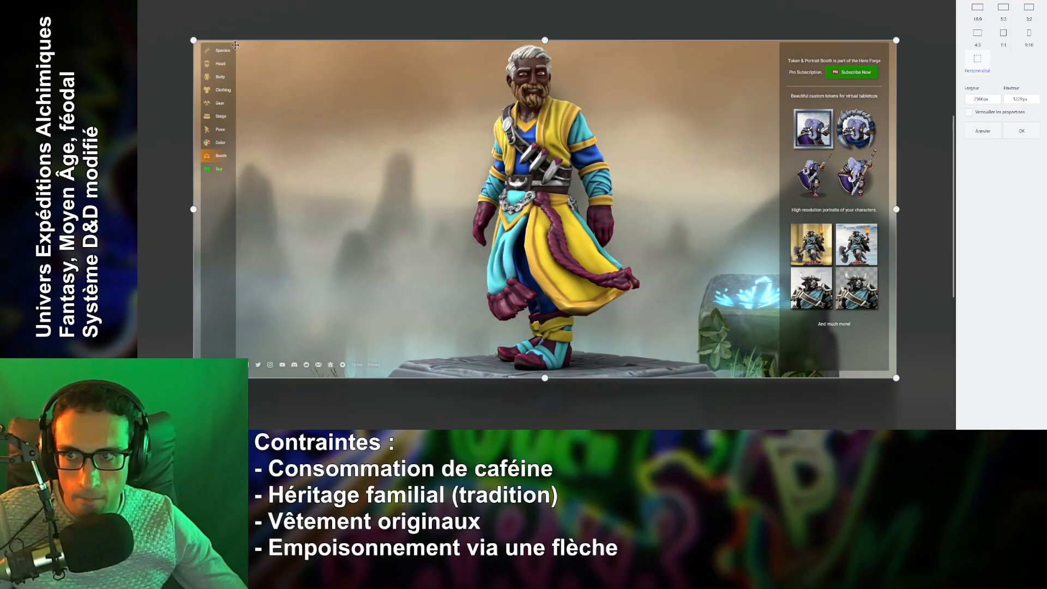
drag(207, 239, 477, 244)
drag(897, 210, 648, 218)
drag(460, 209, 445, 209)
click(1009, 131)
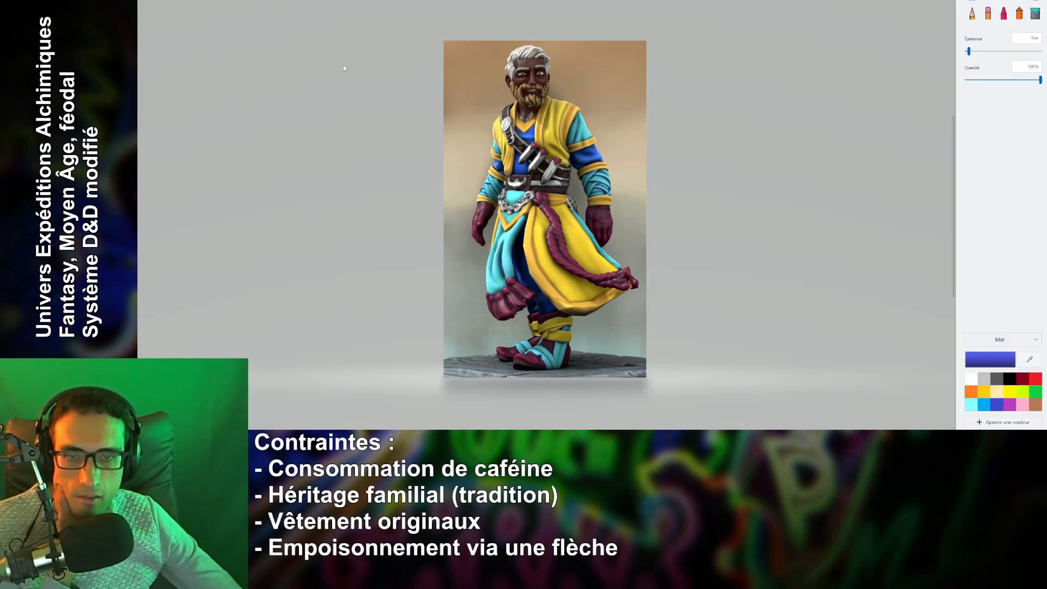
Trim a thin strip off the upper and lower edges of the cropped figure image.
click(210, 2)
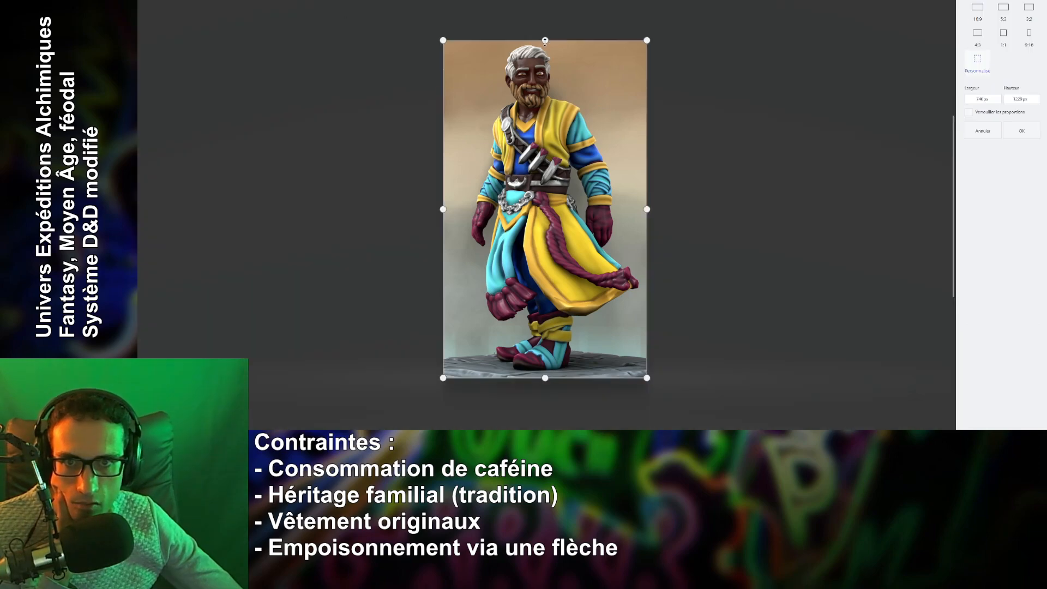
drag(545, 41, 548, 44)
drag(546, 378, 545, 374)
click(1021, 131)
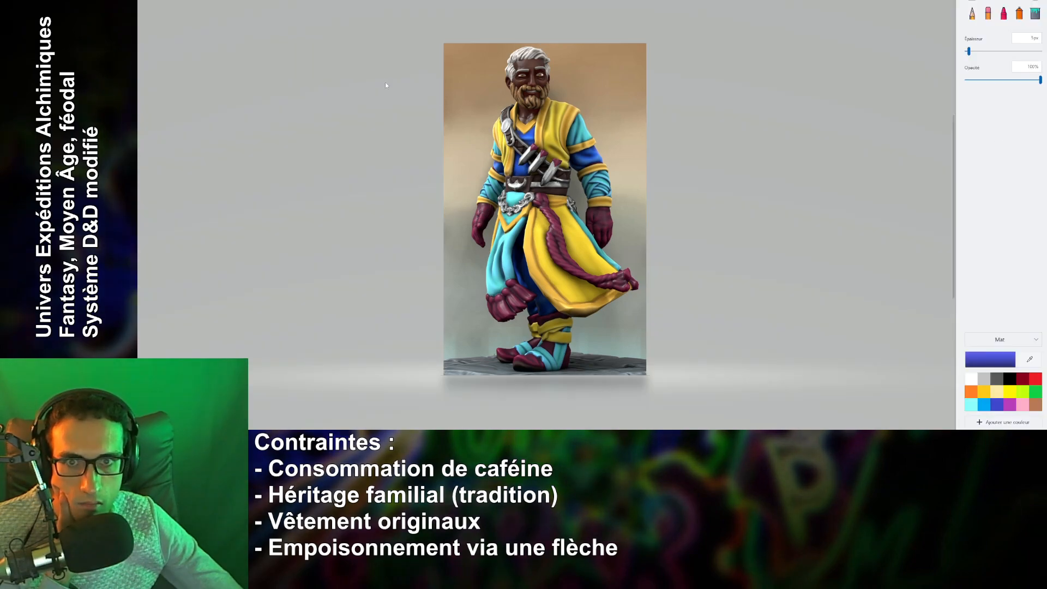
Narrow the image on both sides, cropping close to the tip of the purple sash and nearer the gloved hand.
click(201, 0)
drag(640, 207, 633, 208)
click(1022, 131)
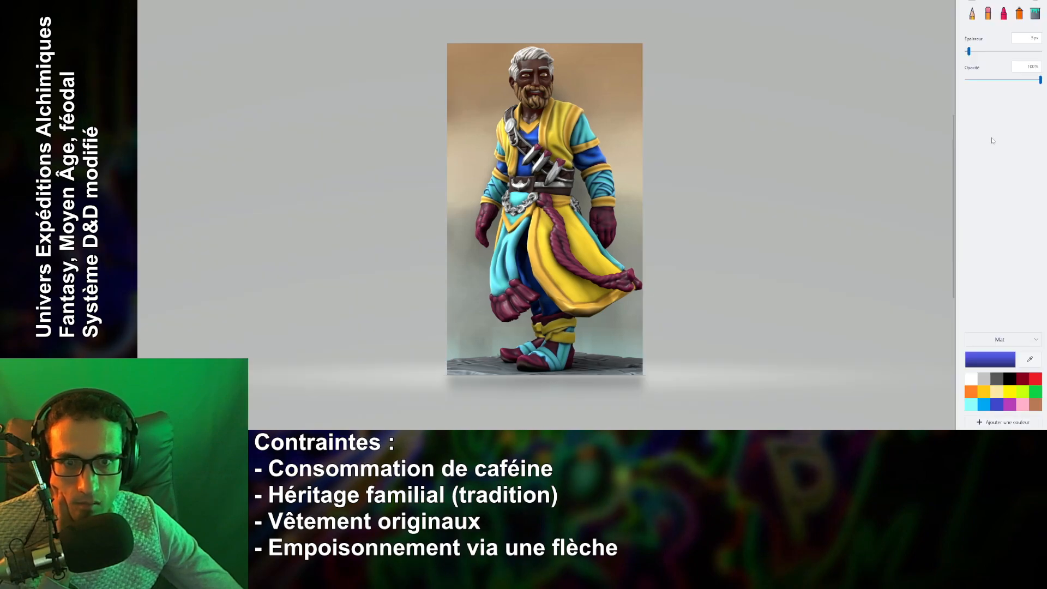
click(202, 0)
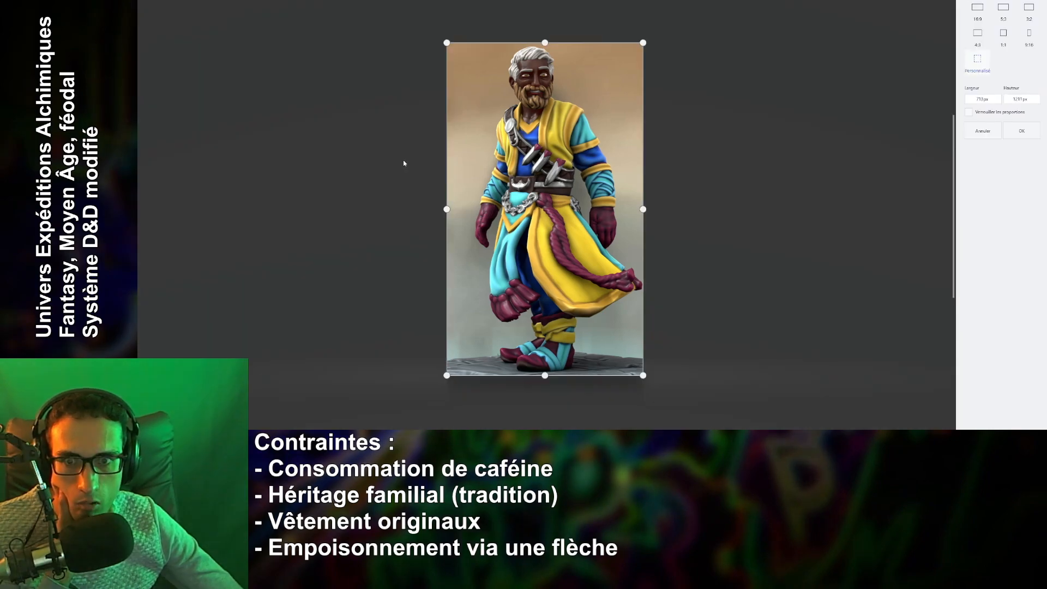
drag(443, 208, 462, 209)
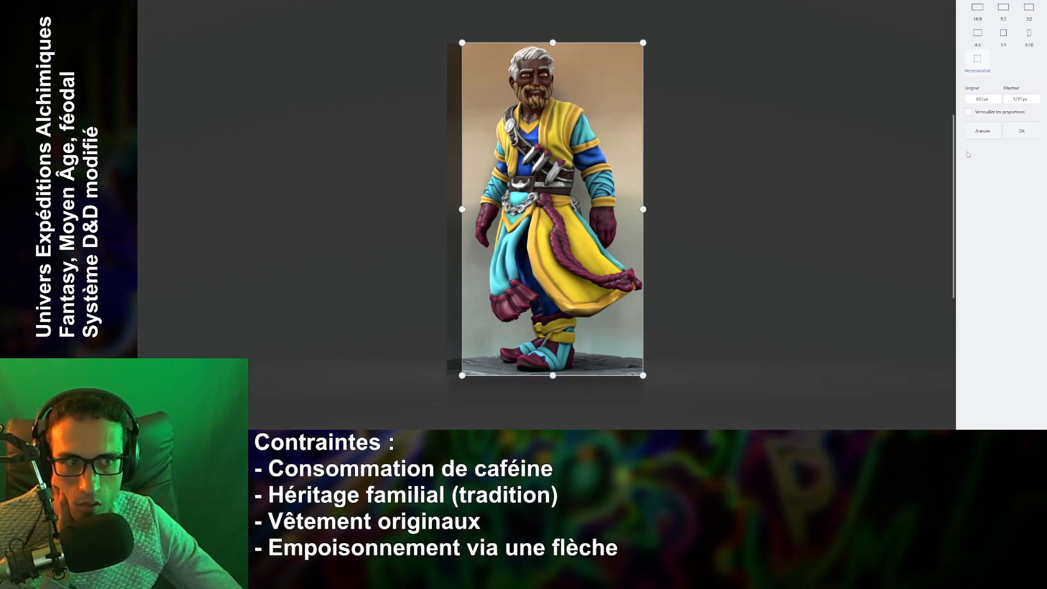
click(1020, 132)
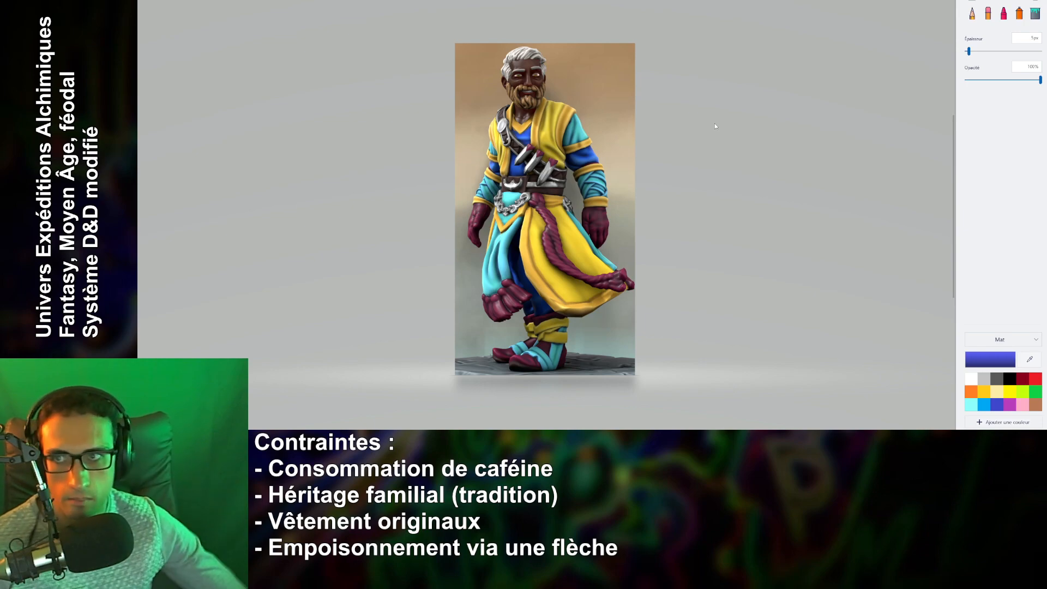
Try a tighter crop on both sides of the figure that cuts into the trailing sash.
key(ctrl+shift+x)
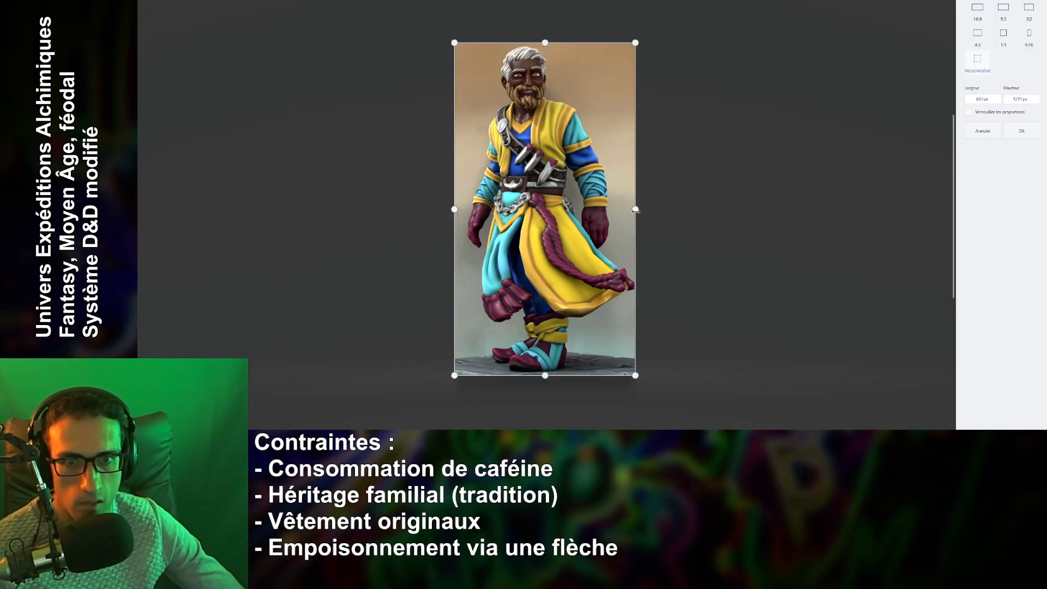
drag(635, 210, 618, 210)
drag(449, 210, 460, 210)
click(1010, 134)
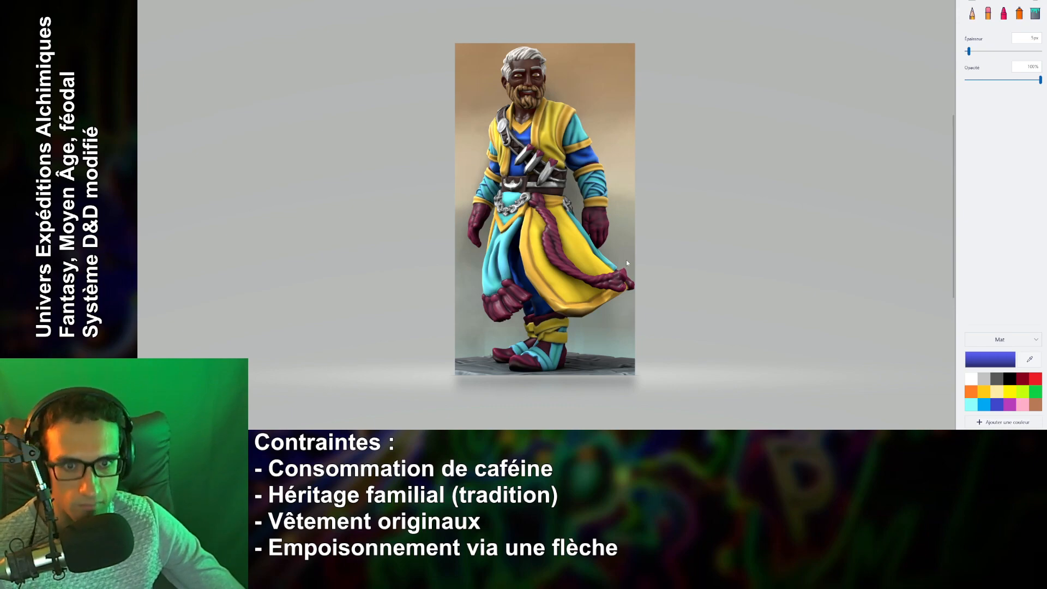
Crop the image tightly around the body on both sides, cutting off the end of the trailing purple sash.
key(ctrl+shift+c)
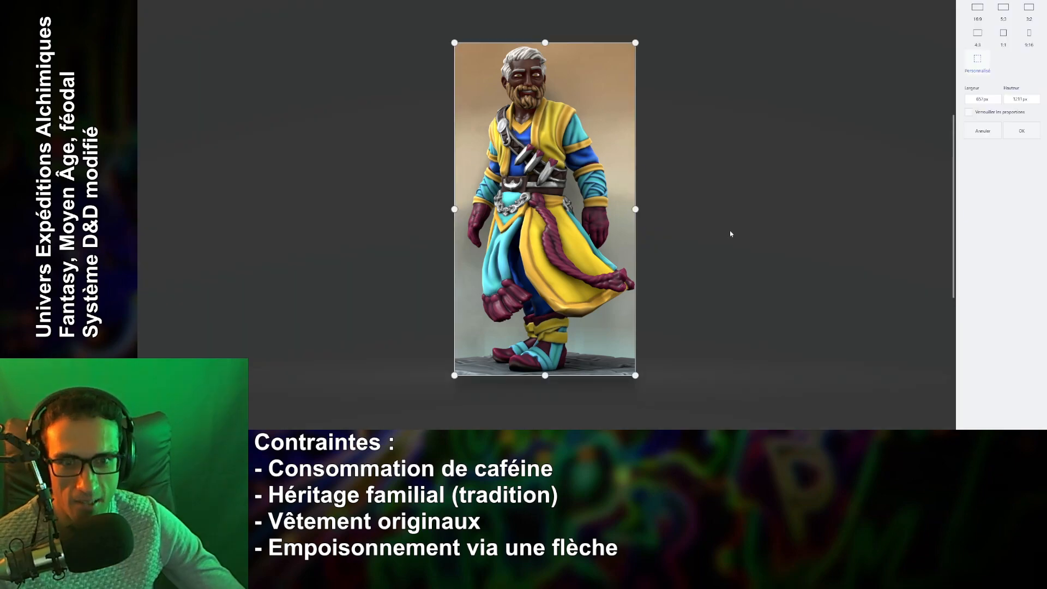
drag(637, 205, 616, 209)
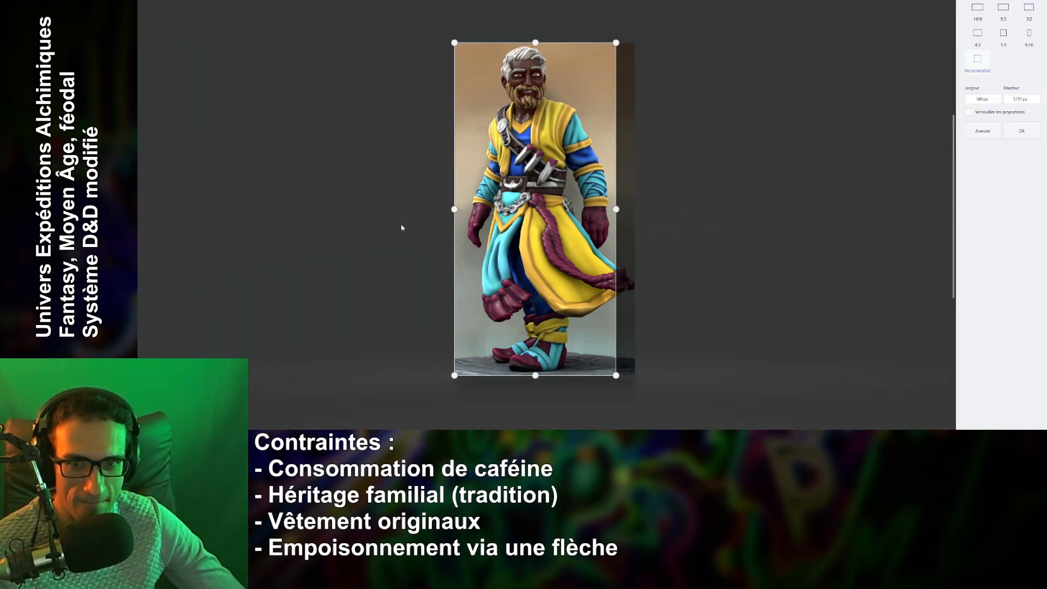
drag(456, 210, 469, 210)
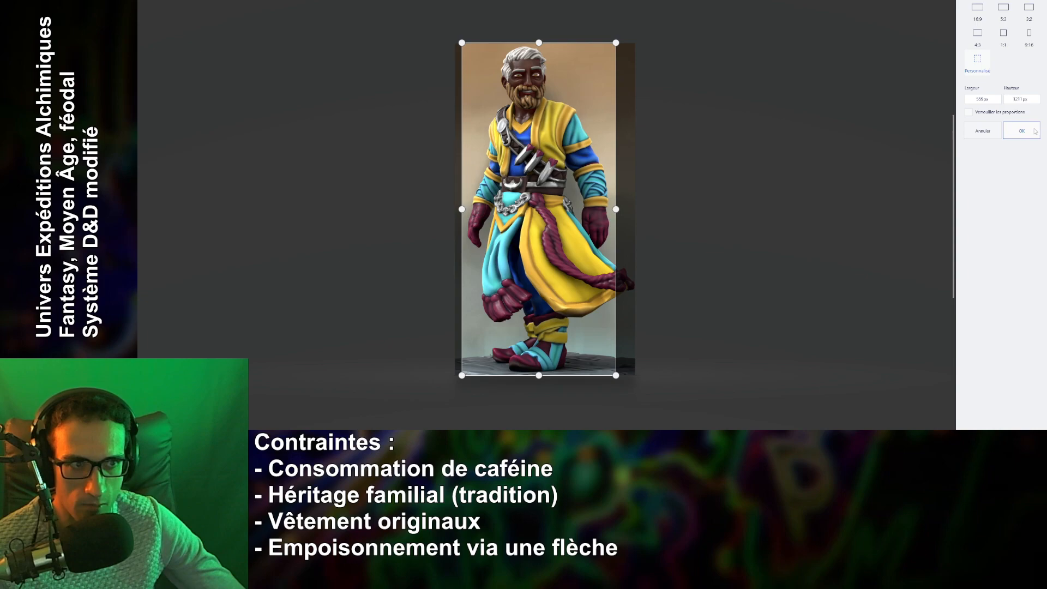
click(1021, 131)
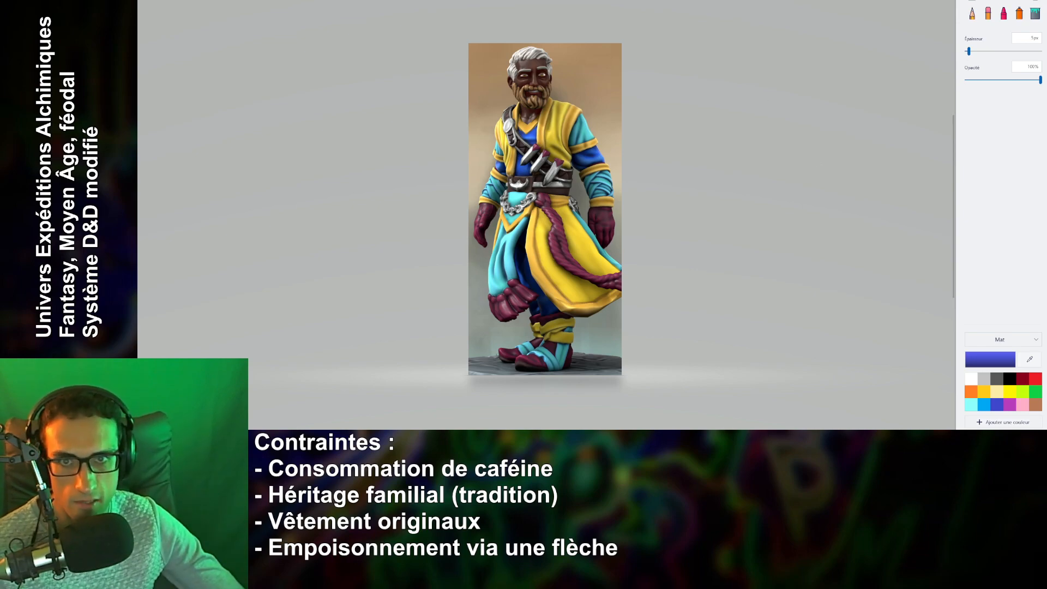
Start saving the cropped picture as a new image file and go up to the "Personnages périples alchimiques" folder.
right_click(513, 114)
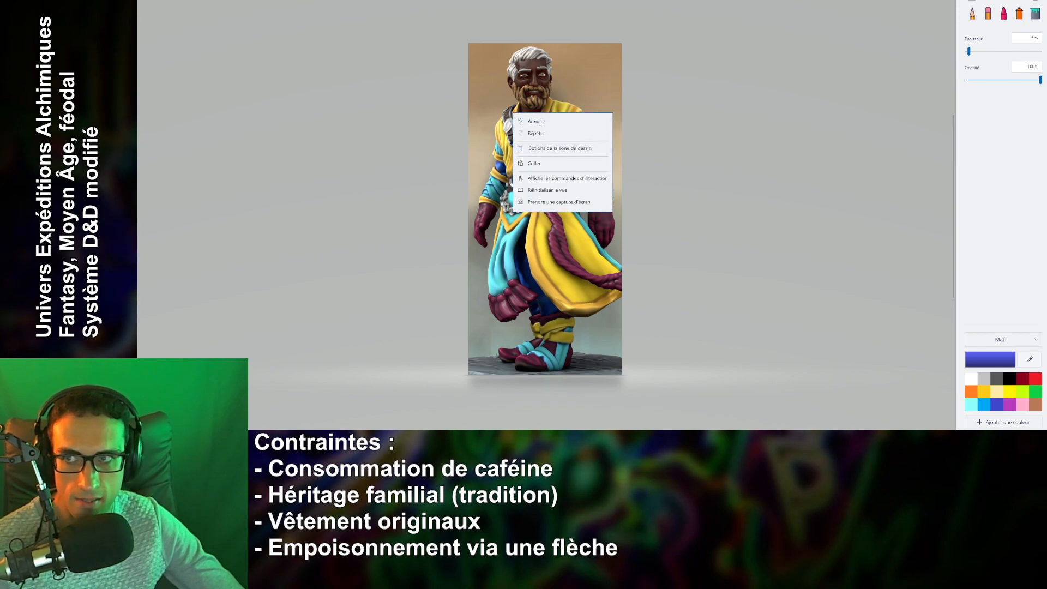
key(Escape)
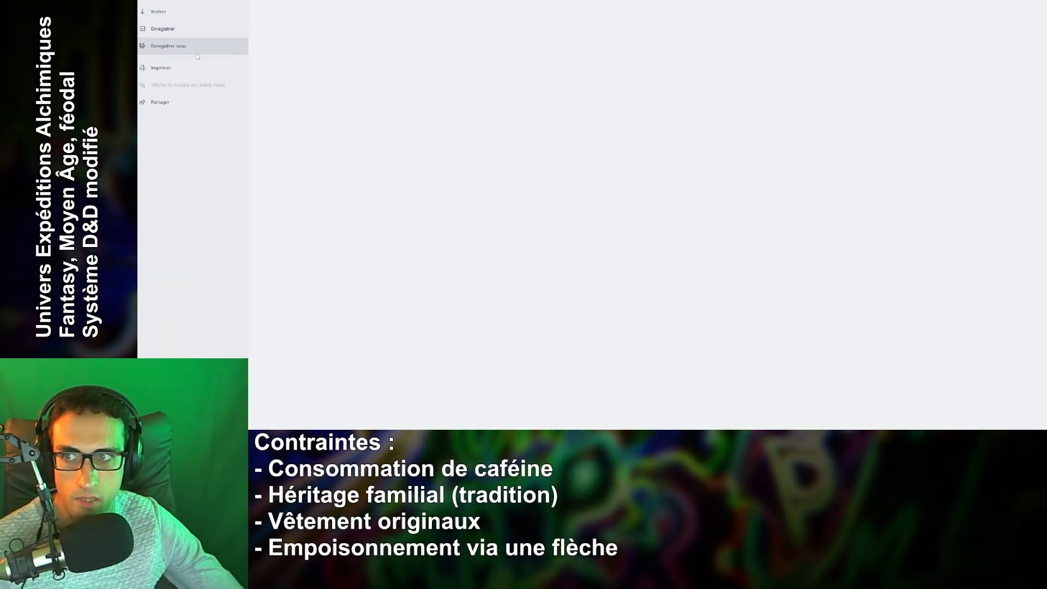
click(168, 45)
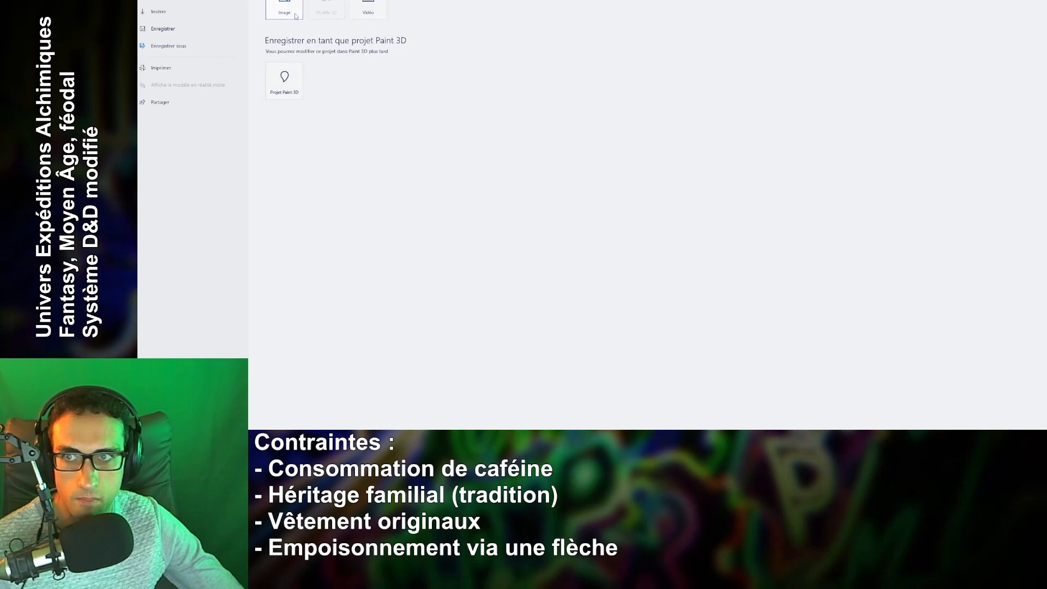
click(295, 16)
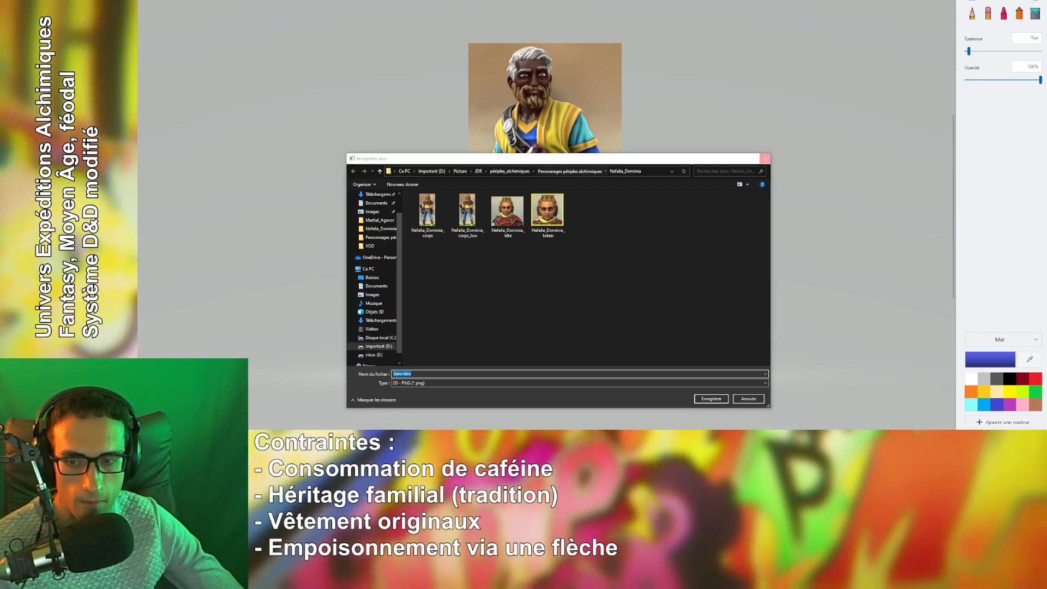
click(570, 171)
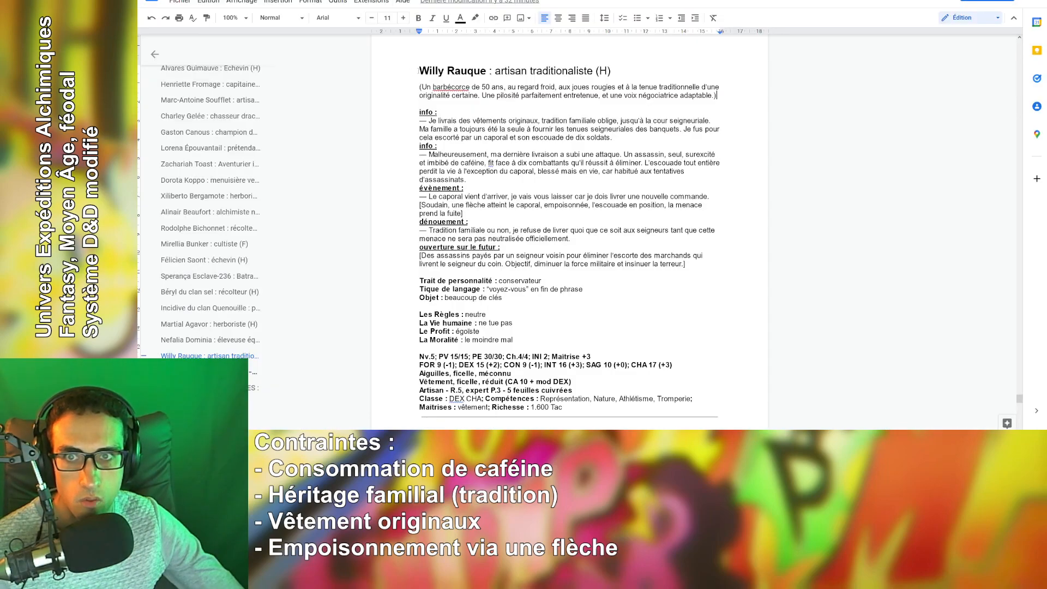
Switch to Google Docs, copy the character's name from the artisan traditionaliste heading, and return to the save dialog.
drag(419, 70, 486, 71)
right_click(479, 67)
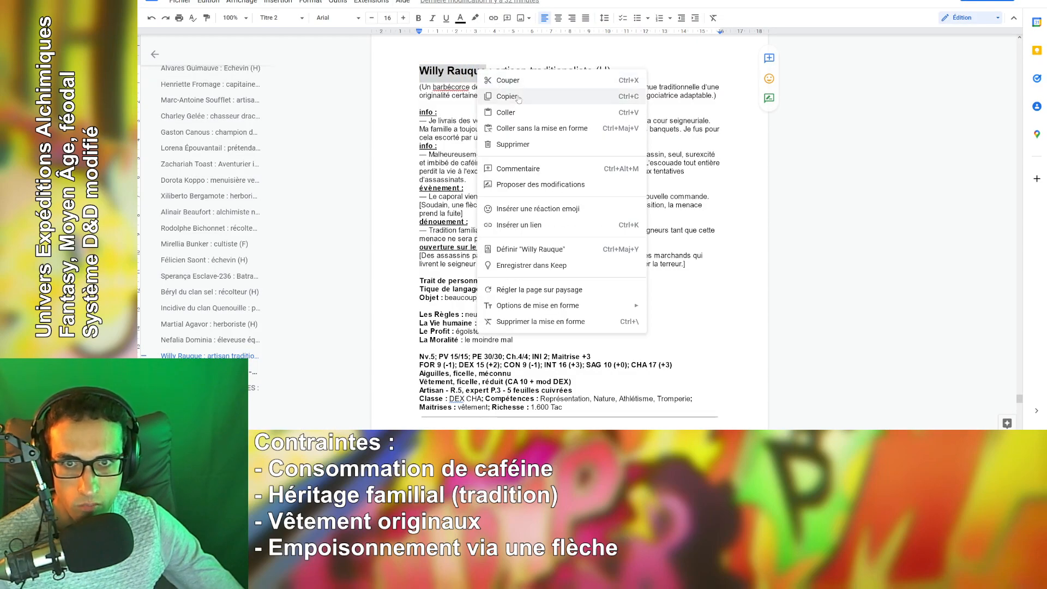
click(518, 95)
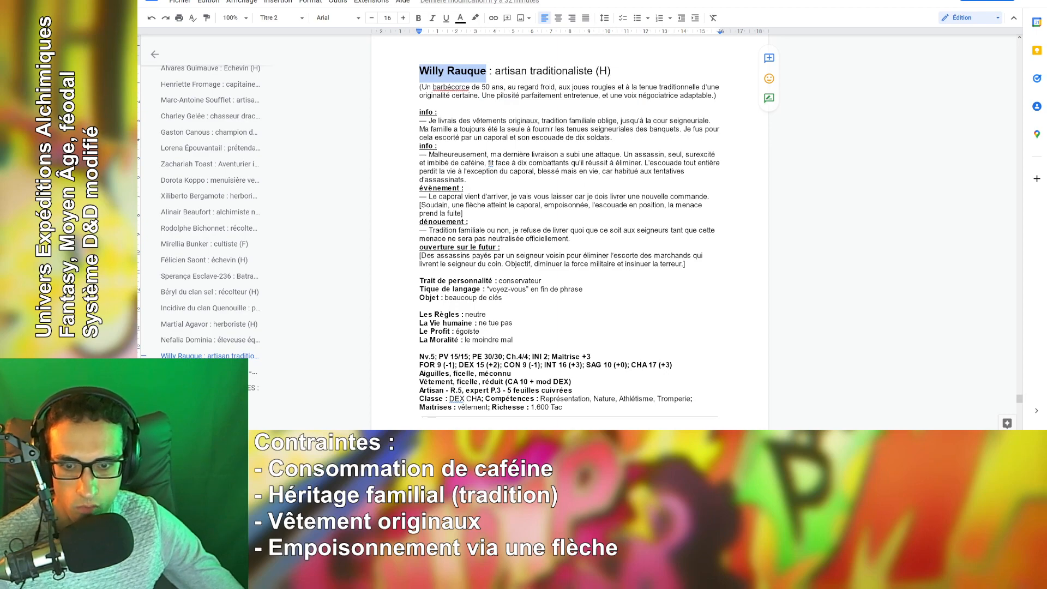
click(499, 451)
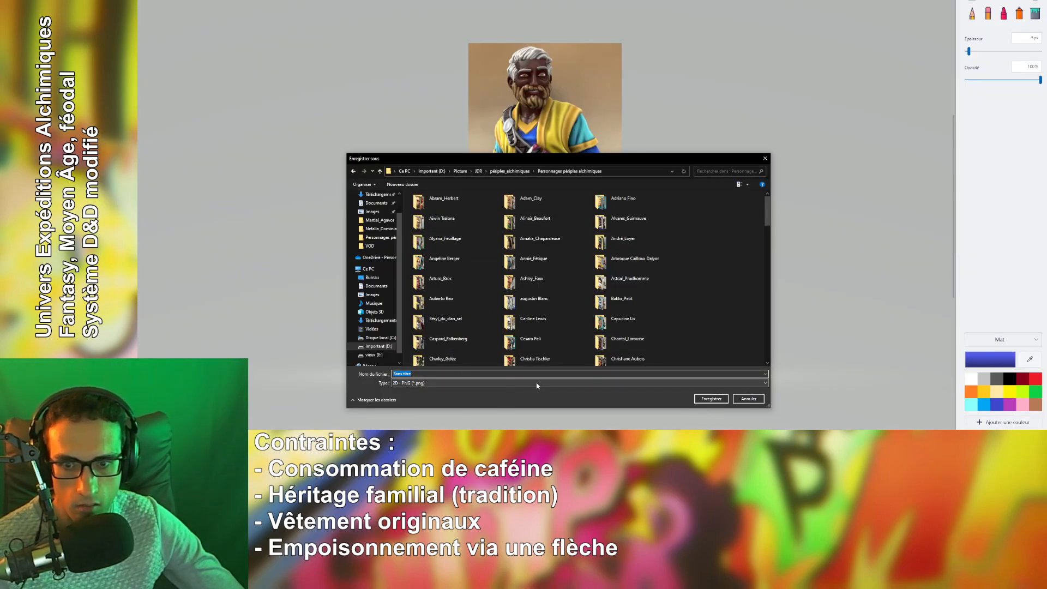
Create a new folder named after the character, with an underscore between the two words, and open it.
right_click(715, 304)
mouse_move(781, 371)
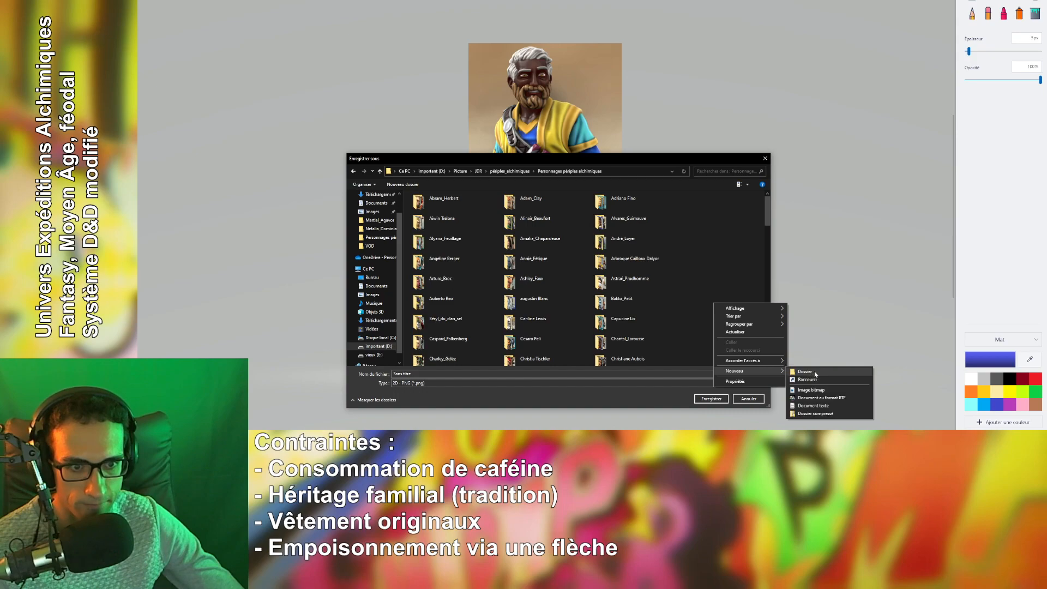
click(815, 373)
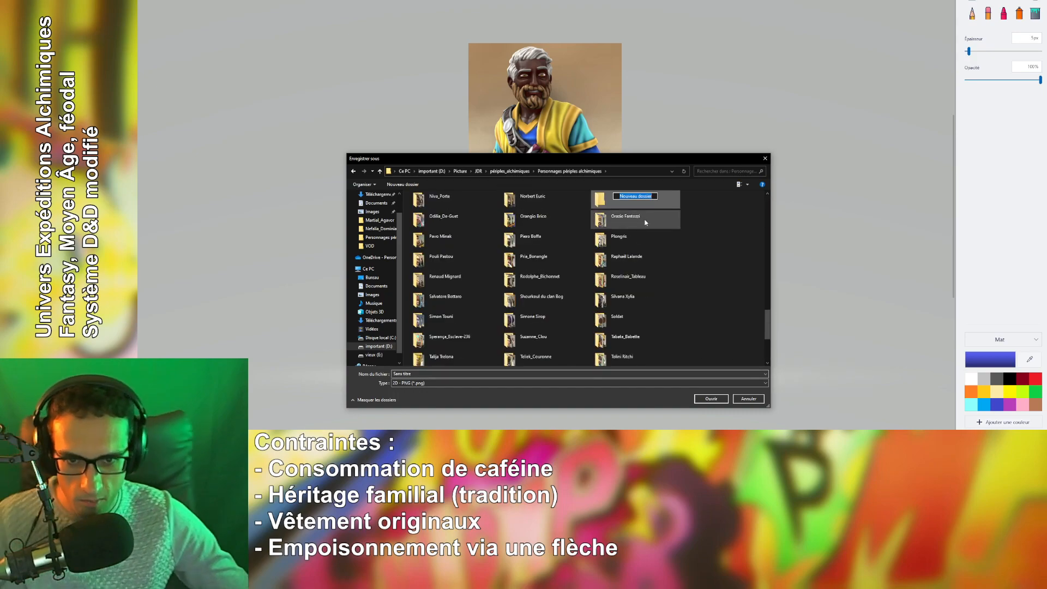
text(Willy Rauque)
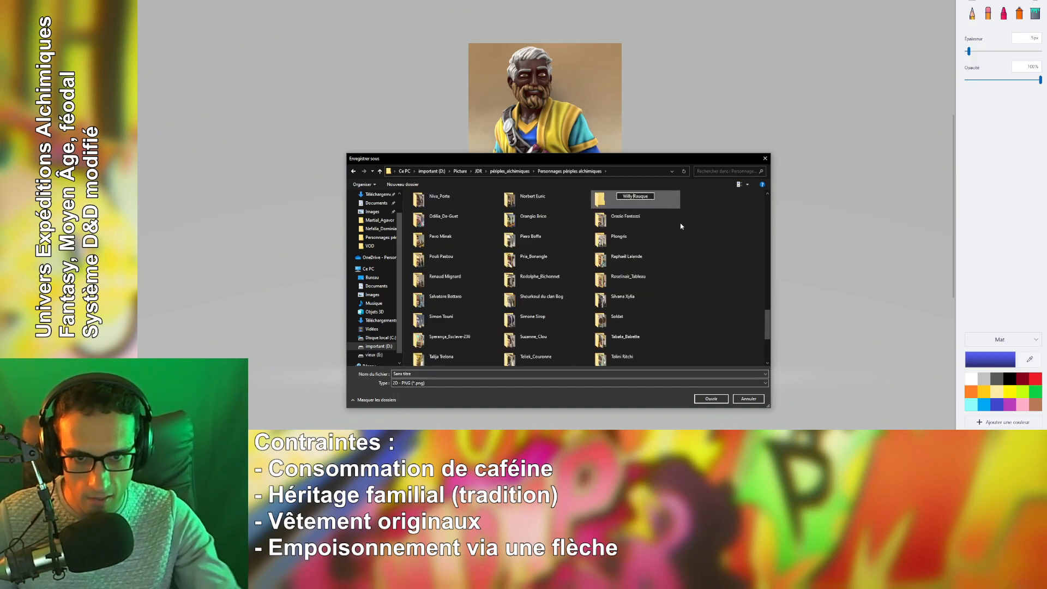
key(Return)
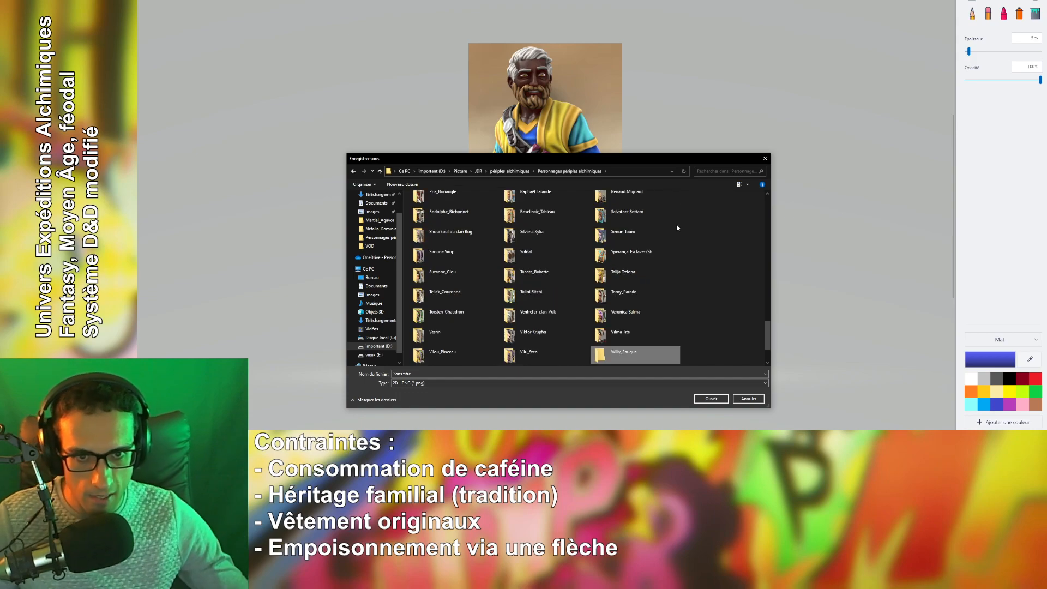
double_click(633, 355)
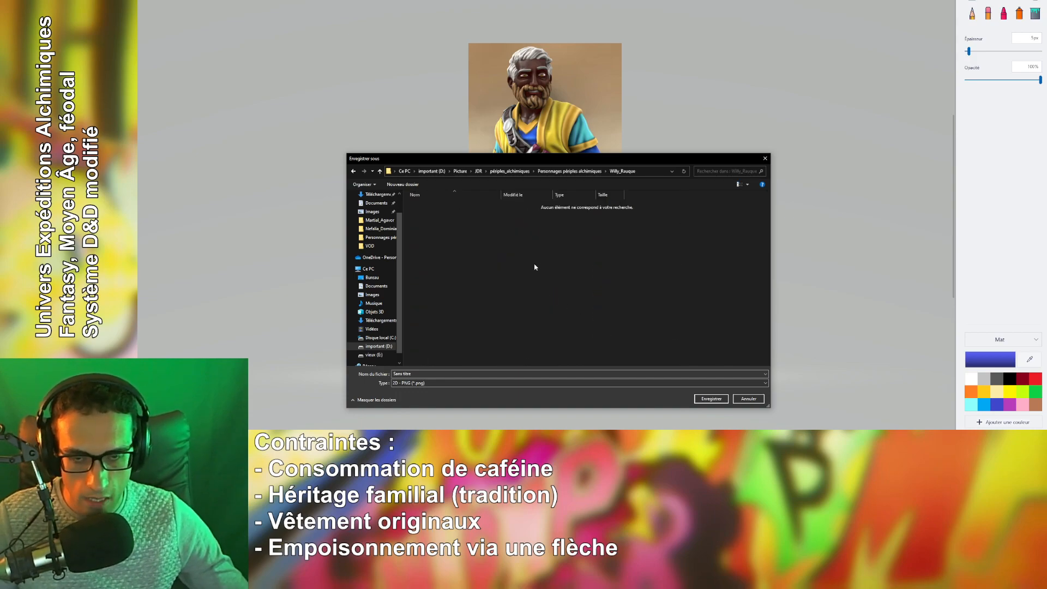
Save the full-body image as a PNG in the new folder, named after the character plus the body-view suffix.
click(486, 373)
key(ctrl+v)
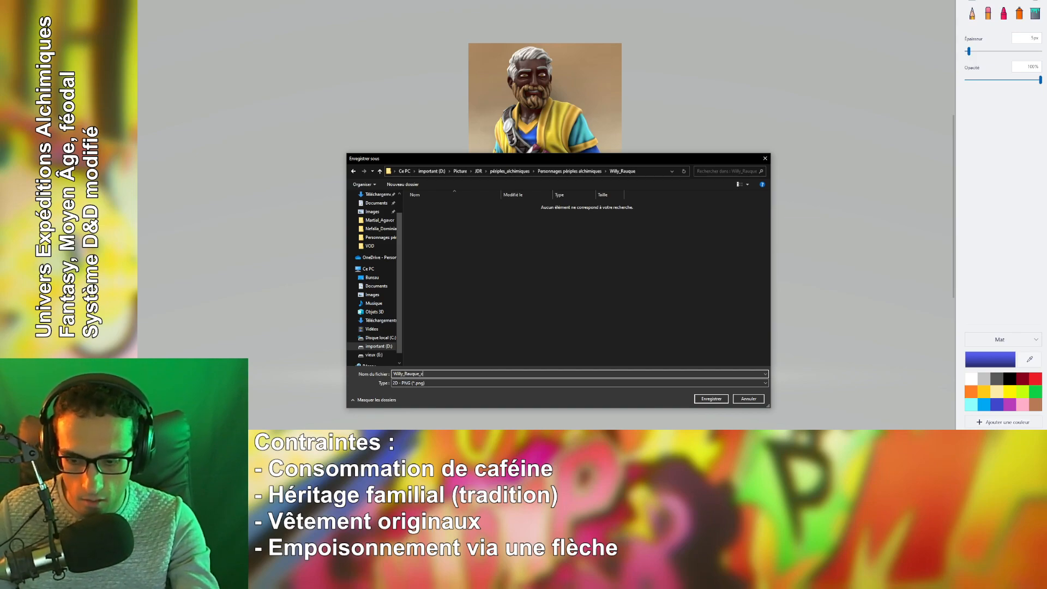
click(709, 399)
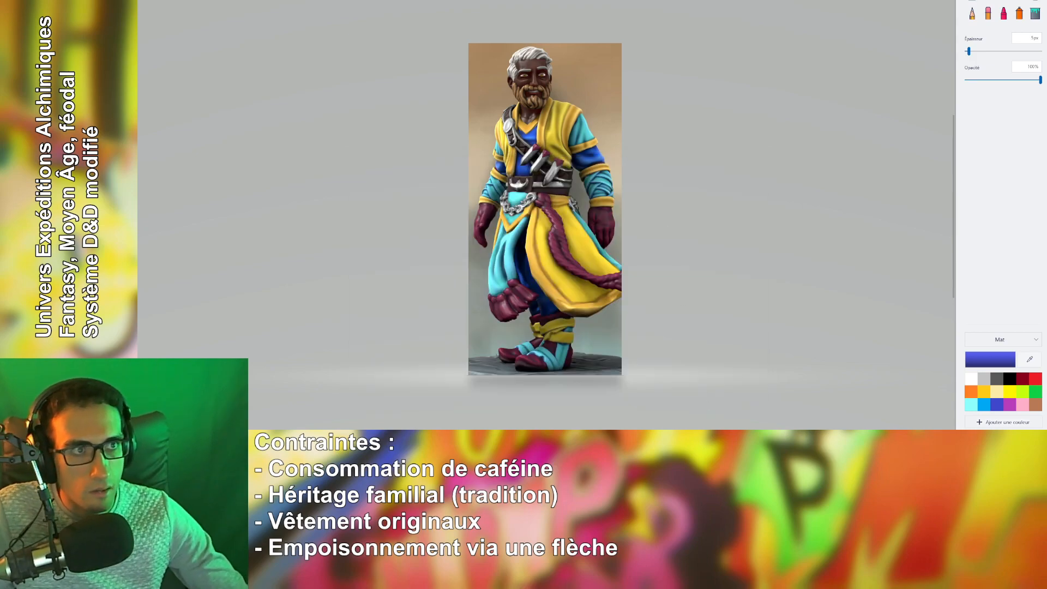
Switch back to Hero Forge's booth and frame the miniature's head and shoulders for a close-up portrait with the face turned forward.
key(alt+Tab)
click(483, 71)
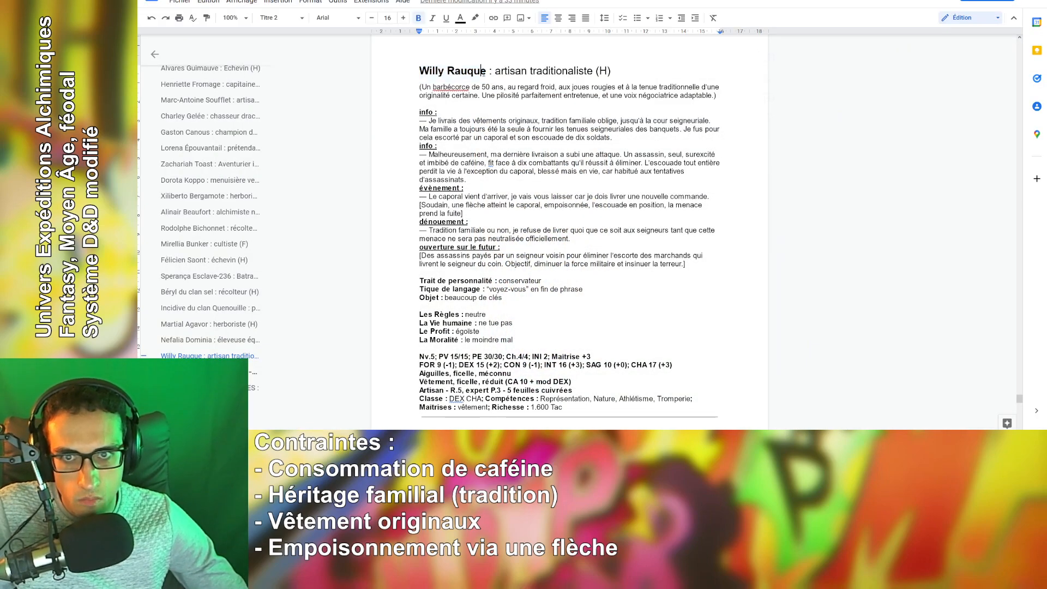
key(ctrl+Tab)
scroll(616, 122, up, 10)
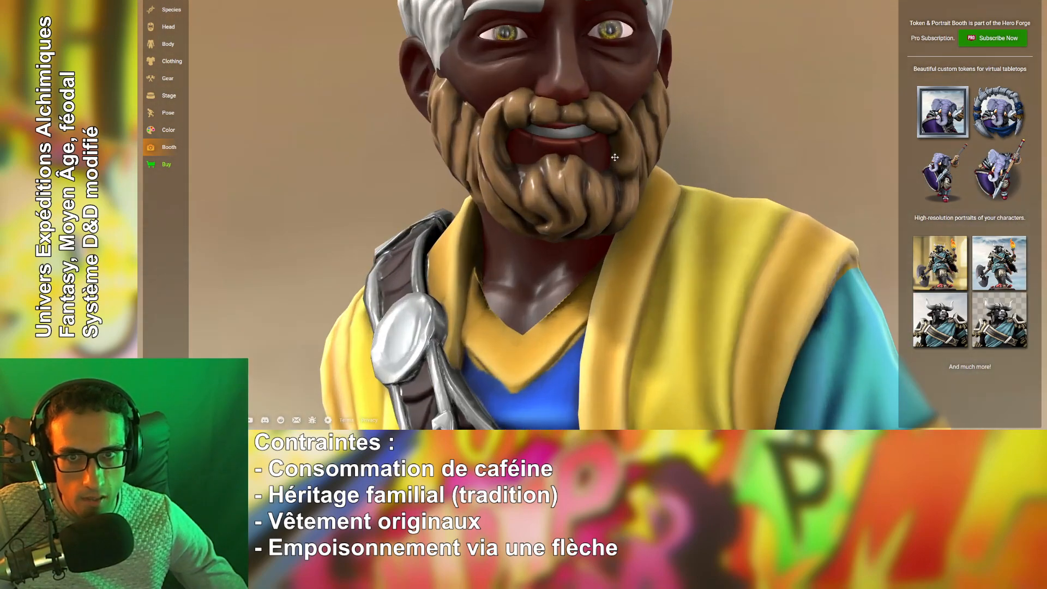
right_drag(646, 132, 683, 273)
scroll(683, 273, down, 3)
drag(683, 273, 691, 272)
right_drag(693, 278, 766, 277)
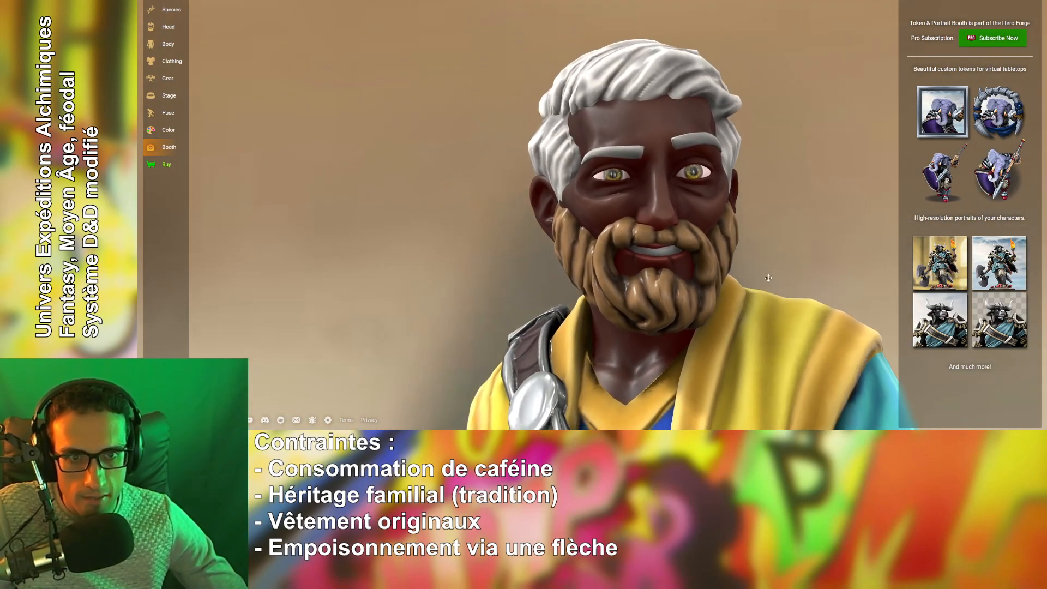
drag(766, 277, 727, 282)
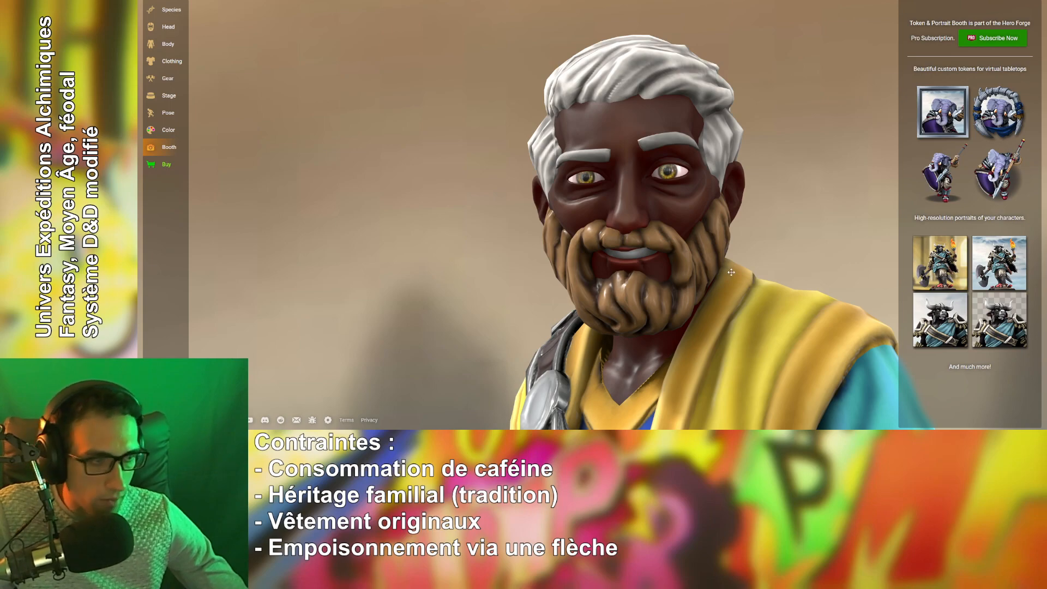
drag(701, 308, 695, 266)
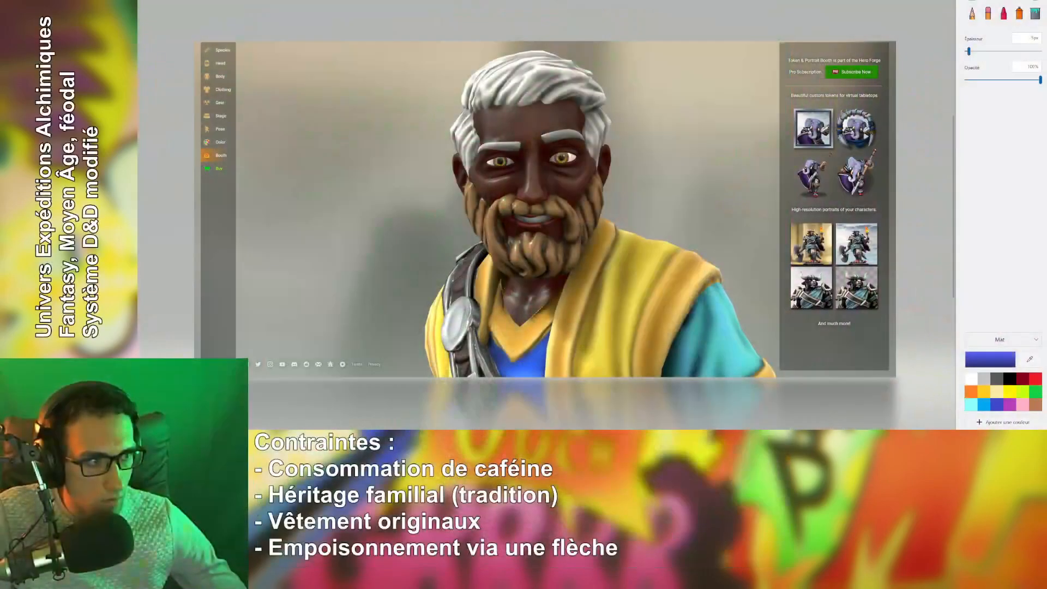
Crop the screenshot to the head-and-shoulders portrait, removing both side panels and the empty background around it.
click(288, 2)
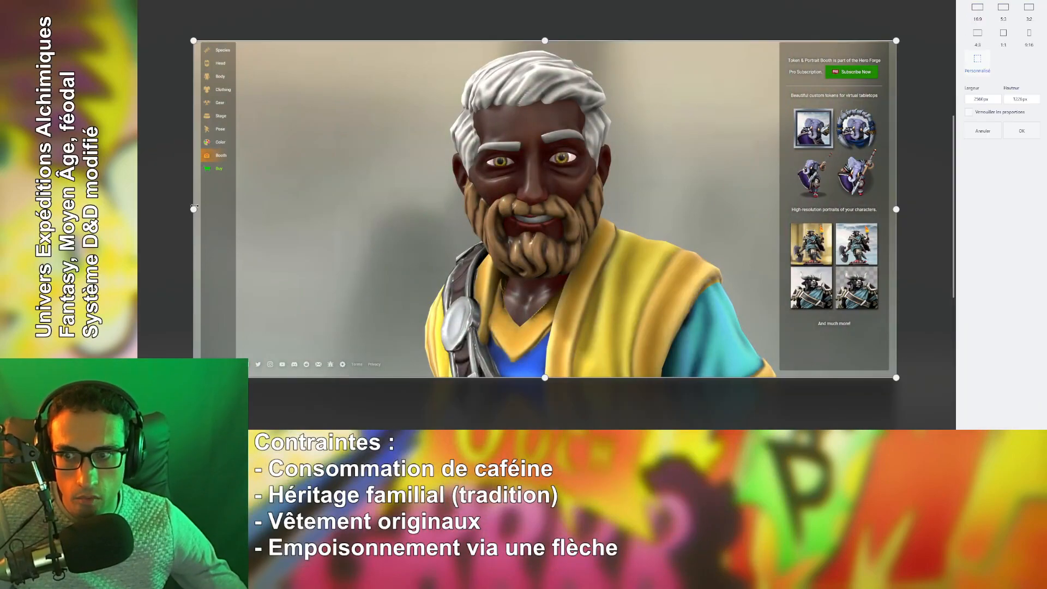
drag(204, 213, 391, 211)
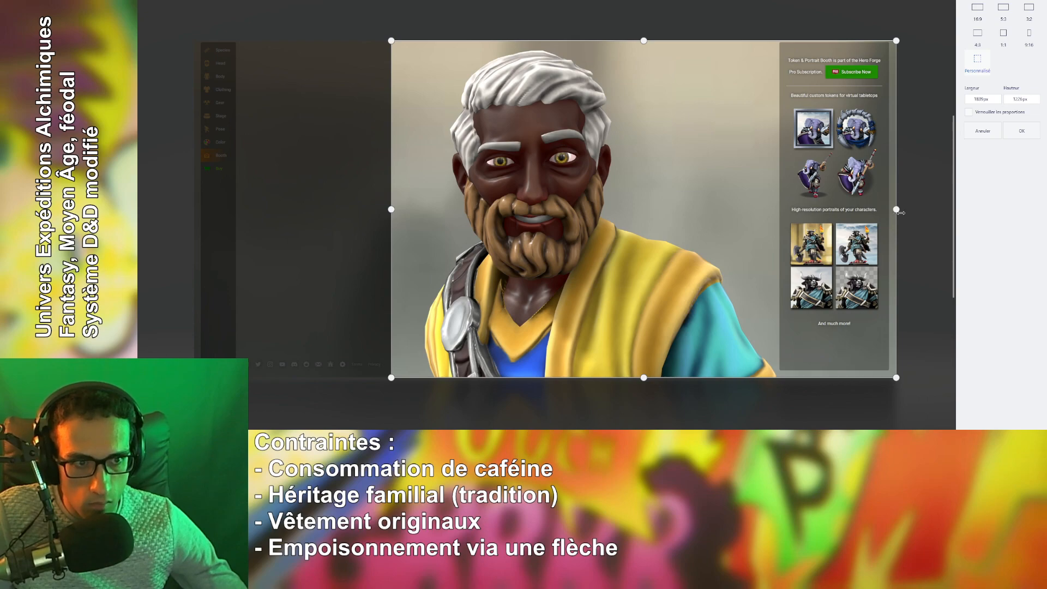
drag(896, 212, 714, 241)
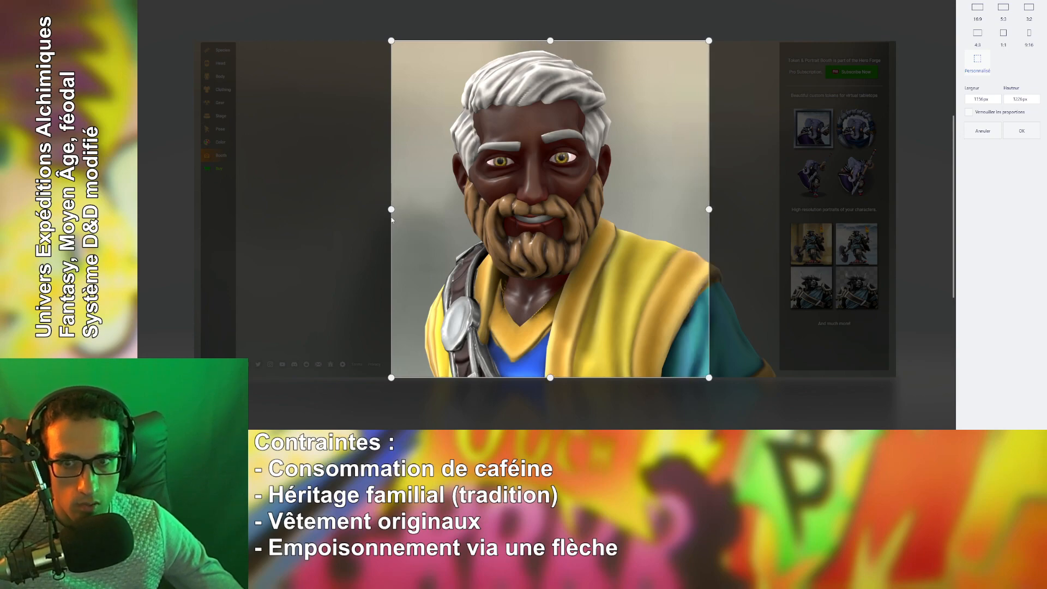
mouse_move(391, 210)
mouse_down()
mouse_move(371, 210)
mouse_move(382, 210)
mouse_up()
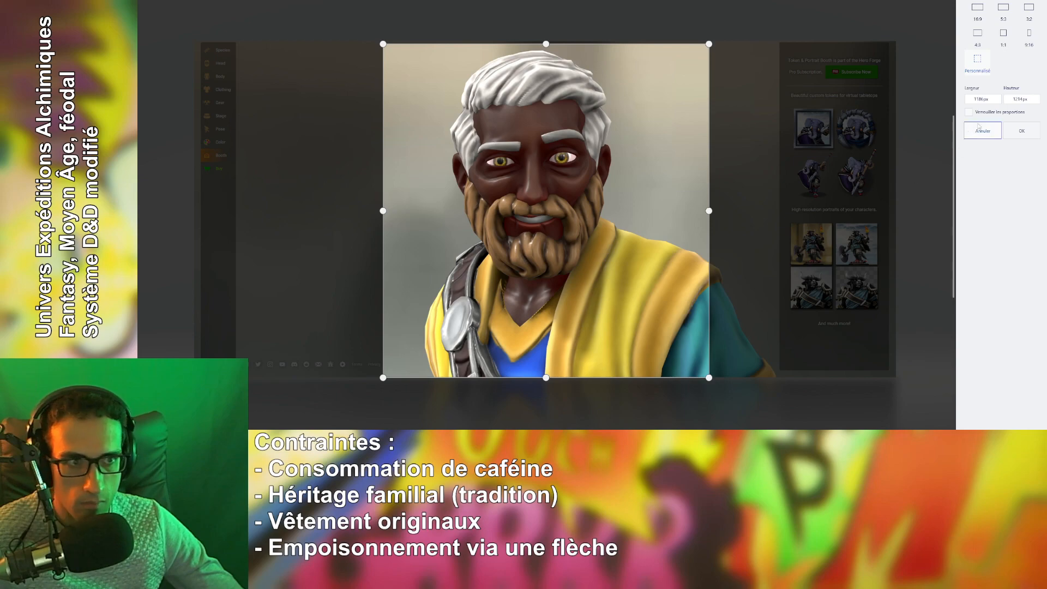
click(1021, 131)
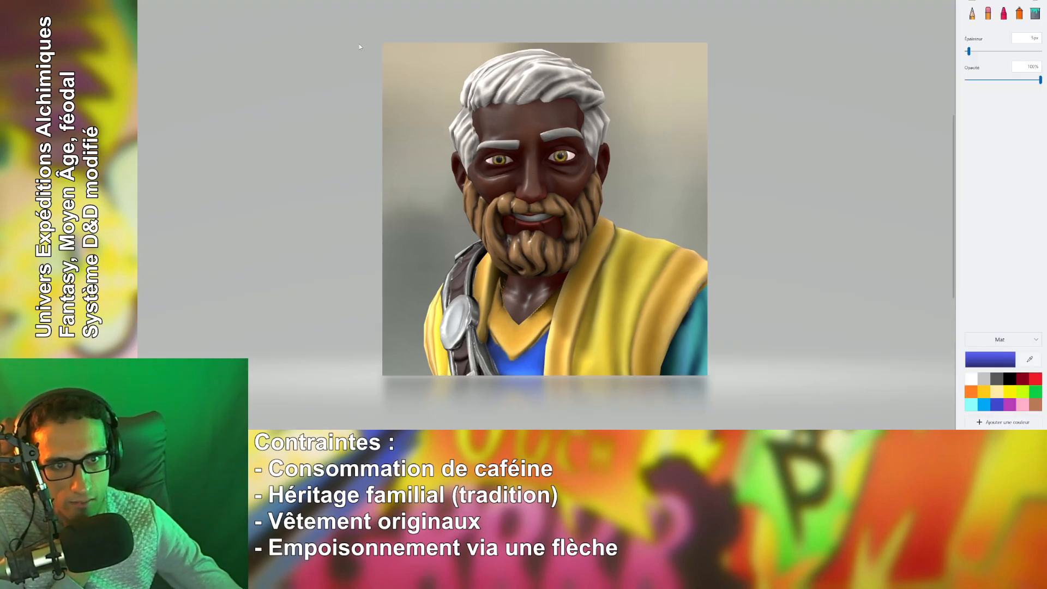
Trim the right edge of the portrait further in two small crops to centre the head.
click(207, 0)
drag(708, 209, 691, 209)
click(1021, 131)
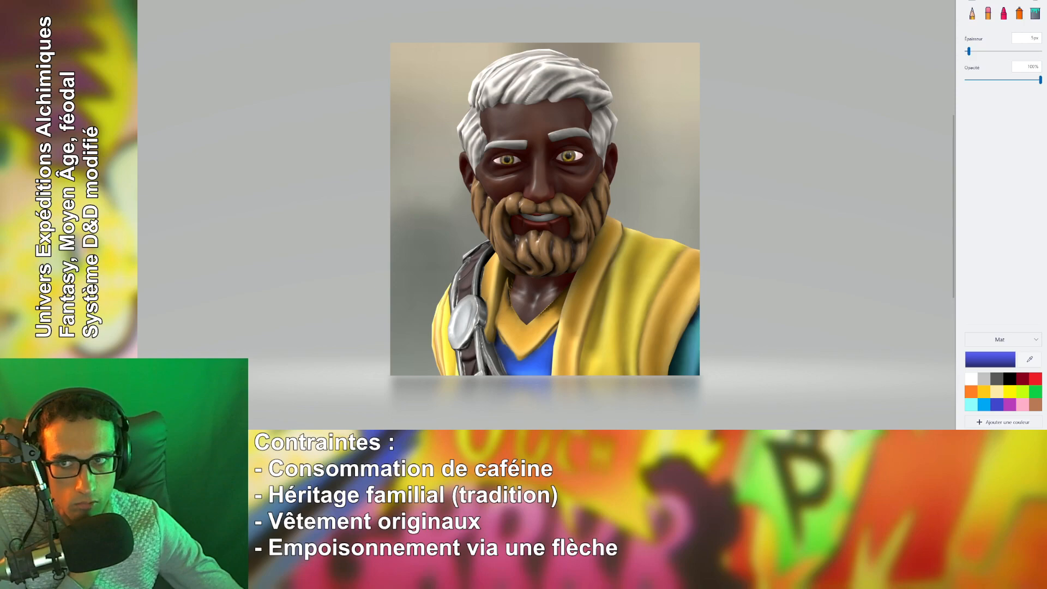
click(207, 0)
drag(699, 209, 695, 210)
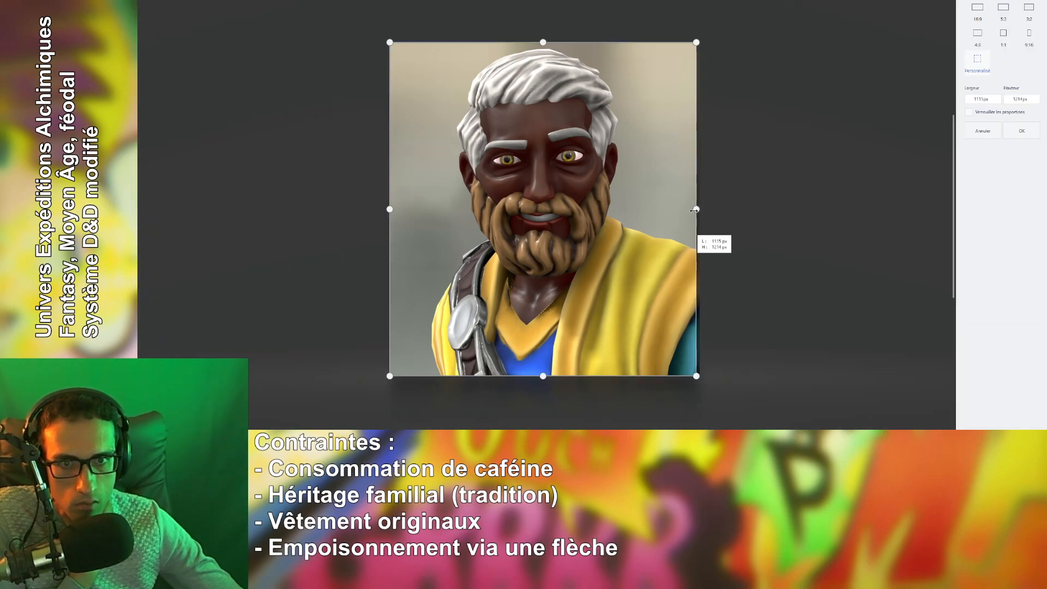
click(1022, 130)
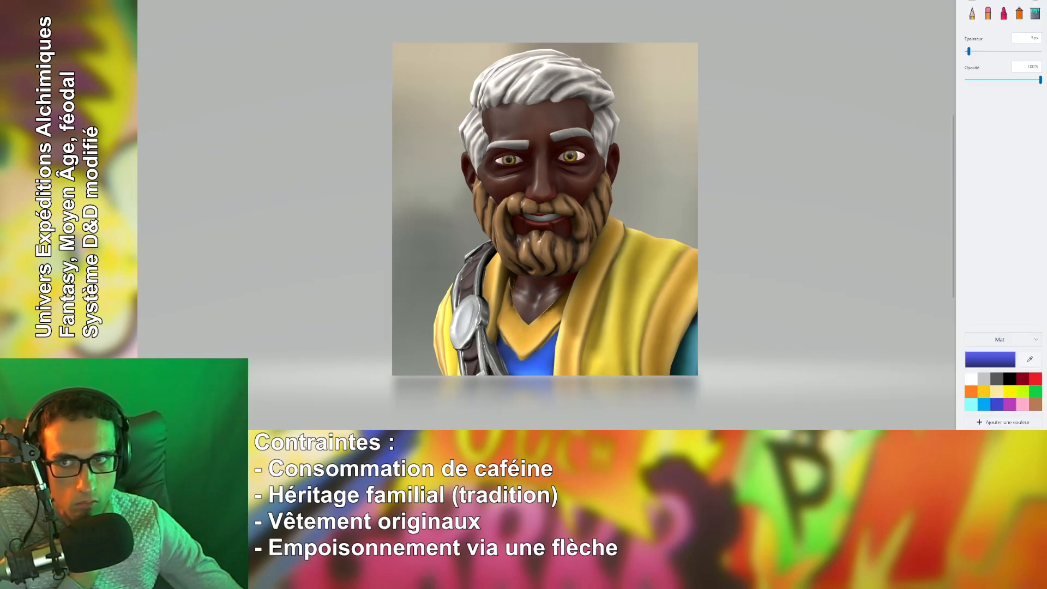
Crop a strip off the portrait's bottom edge and a sliver off its top edge to make it nearly square.
click(207, 0)
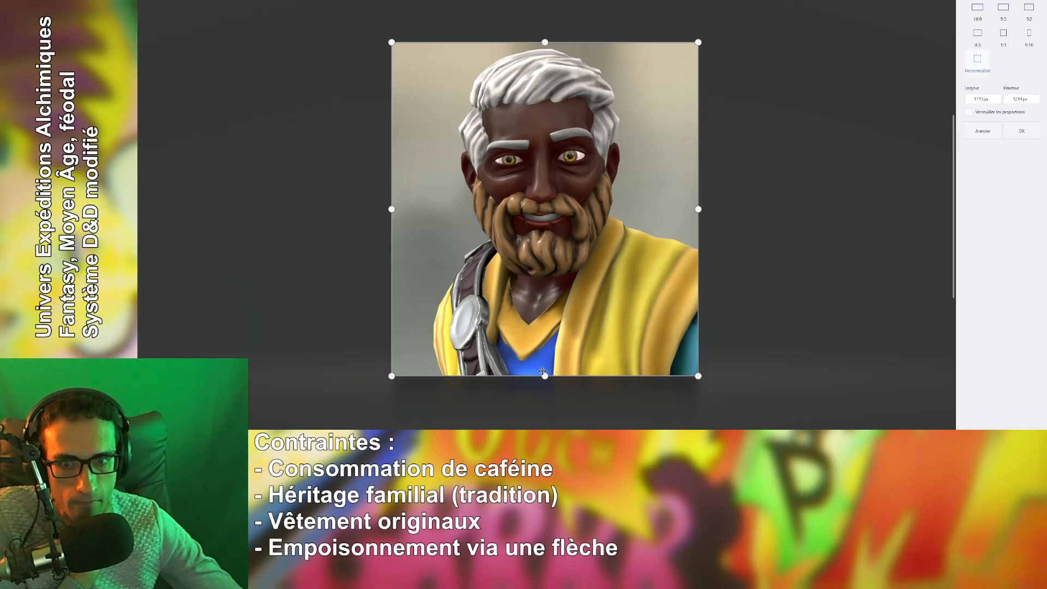
drag(543, 377, 563, 361)
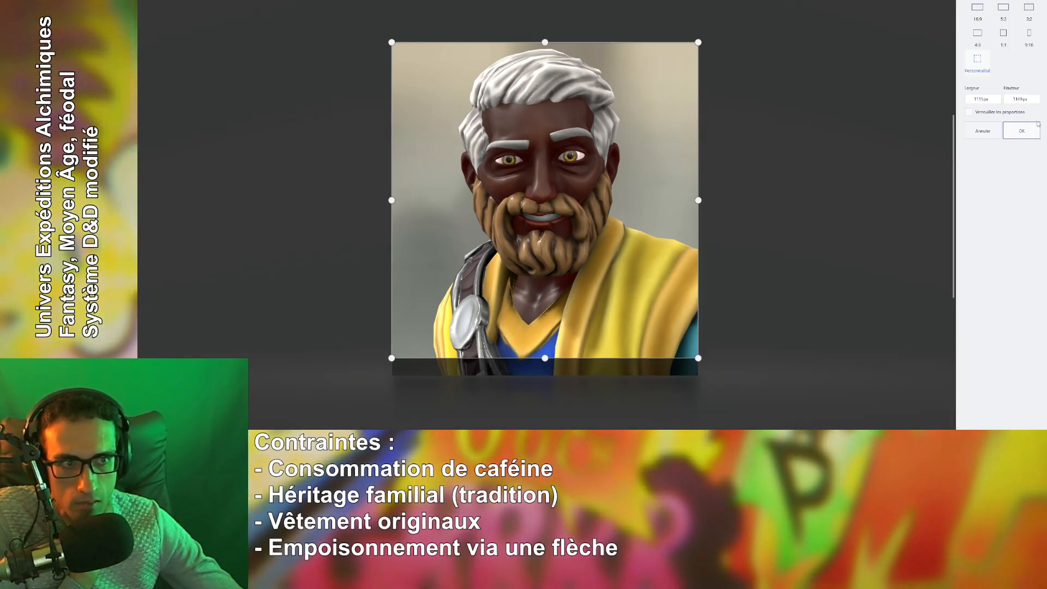
click(1021, 131)
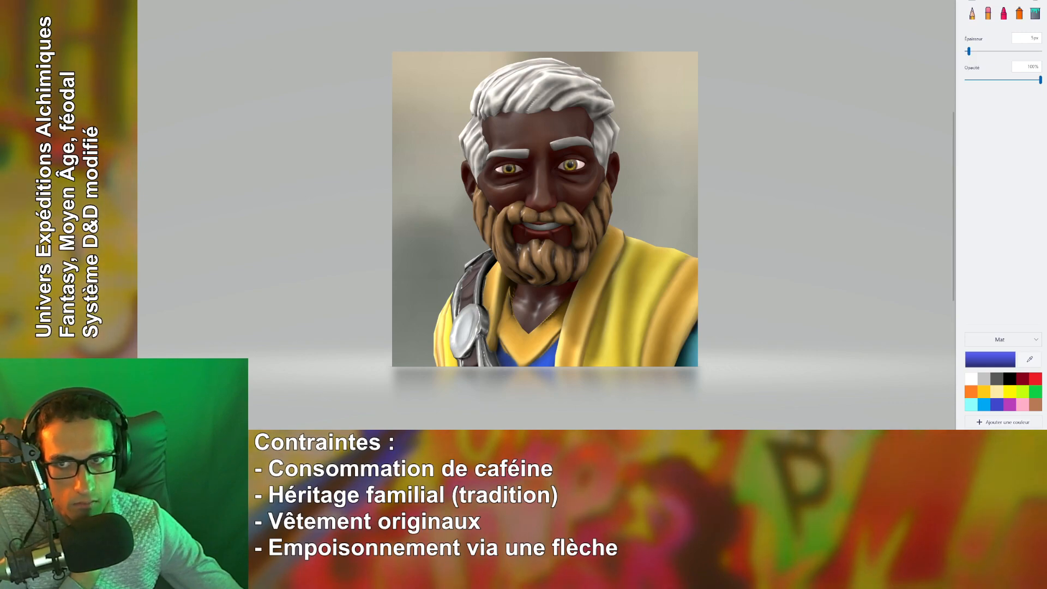
click(196, 0)
drag(545, 50, 545, 54)
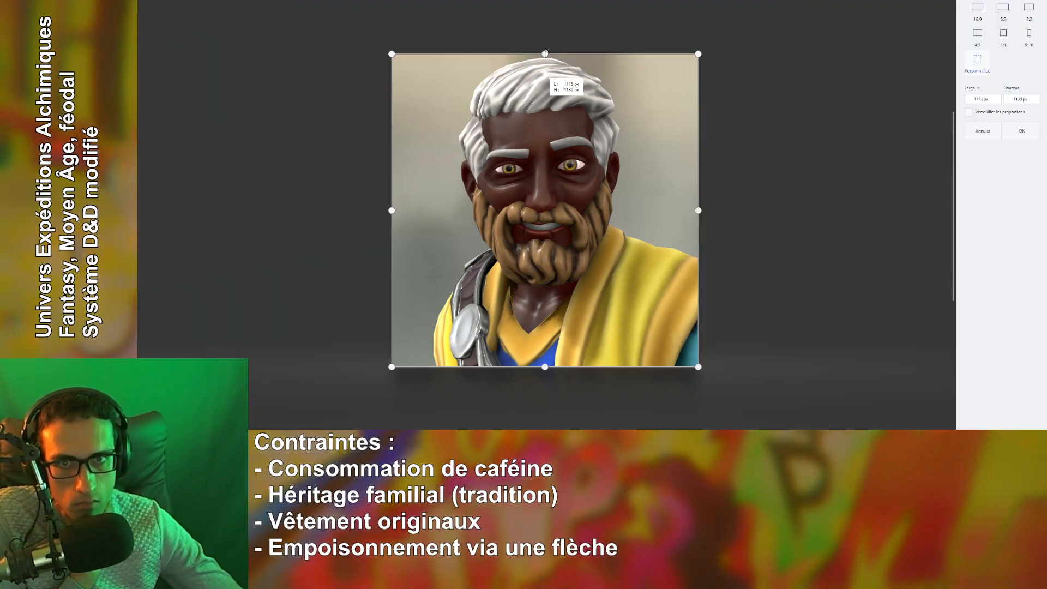
click(1028, 136)
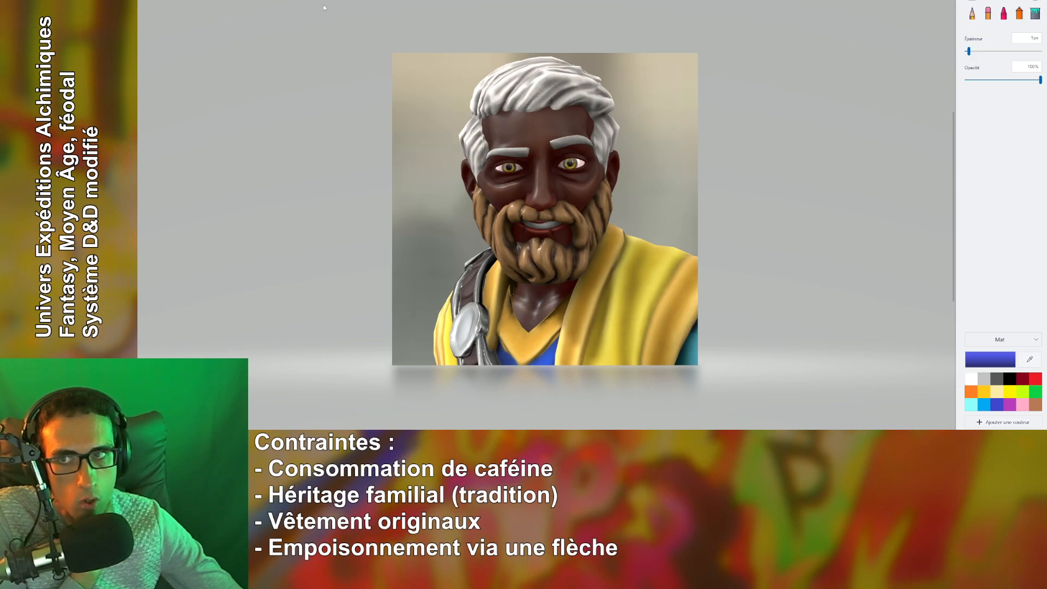
Save the portrait as a new PNG in the character's folder, replacing the file name's body suffix with "tête".
click(153, 0)
click(173, 47)
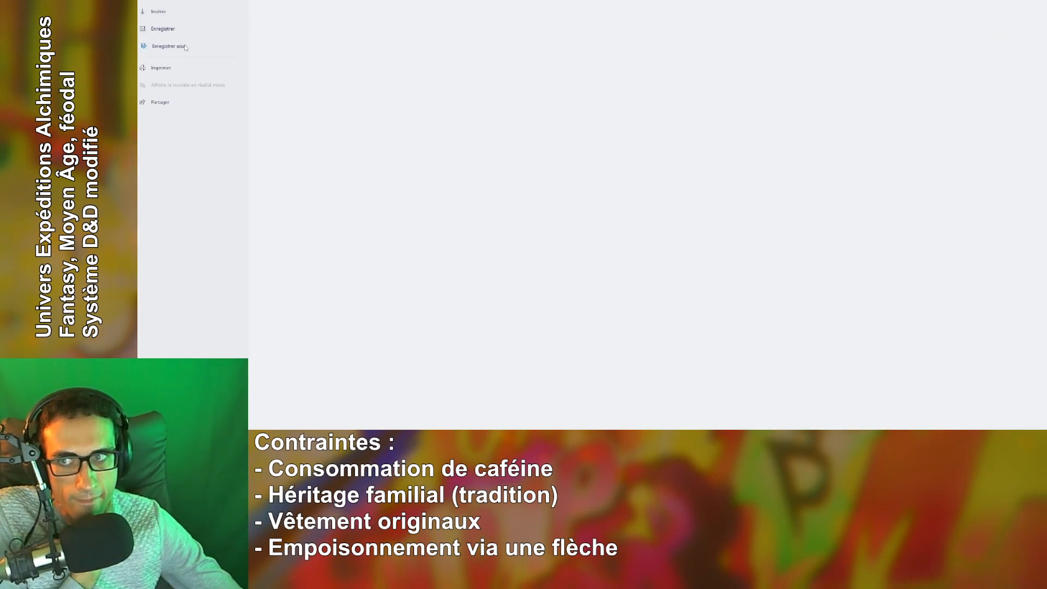
click(284, 8)
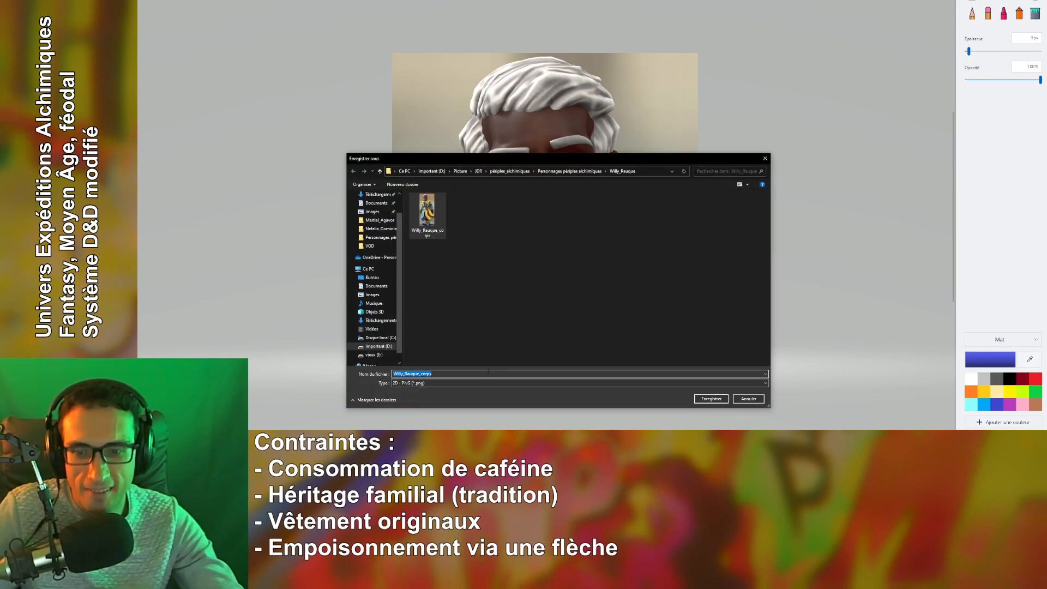
key(BackSpace)
key(BackSpace)
key(BackSpace)
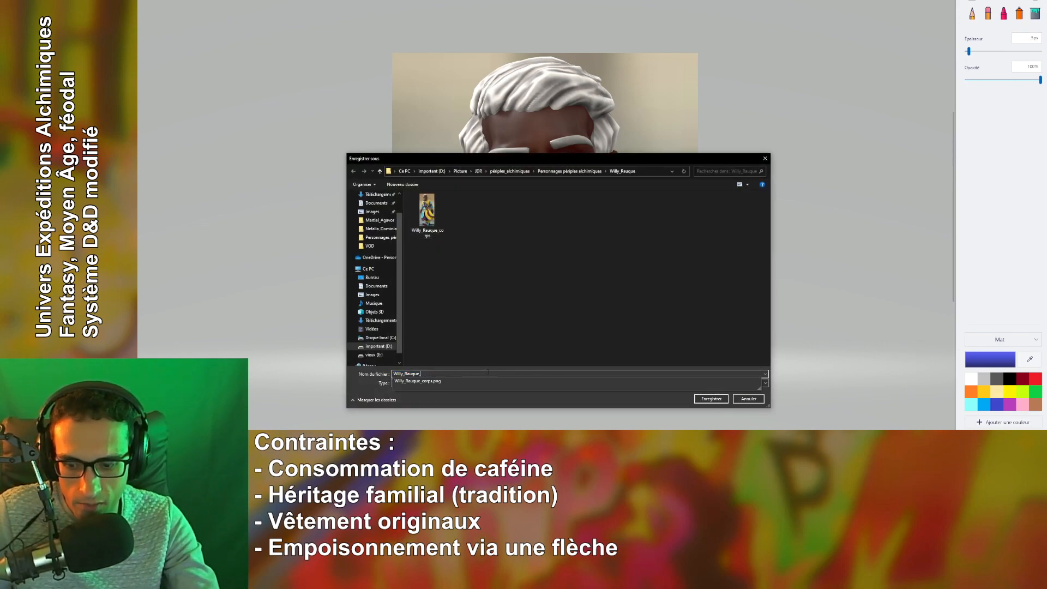
text(tête)
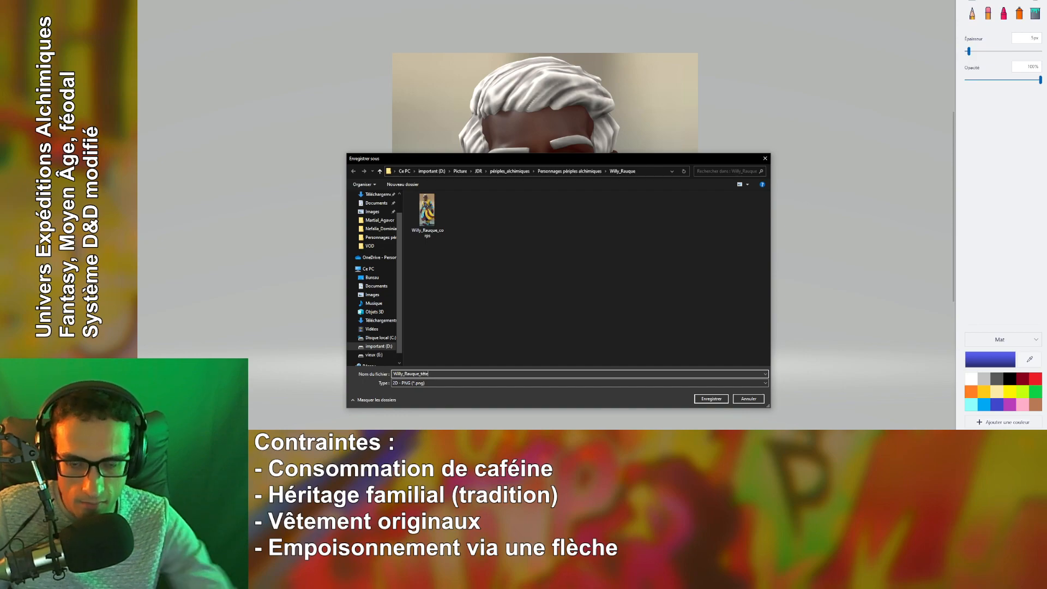
click(710, 399)
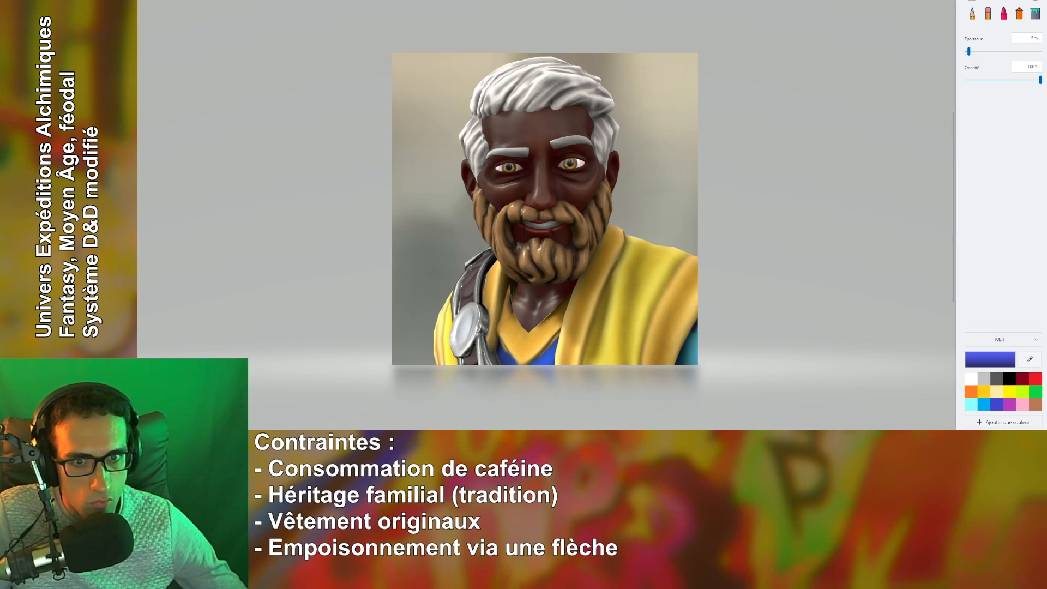
Close the image editor, open the bookmarked Token Stamp 2 page in the browser and choose the square border.
key(alt+F4)
click(593, 205)
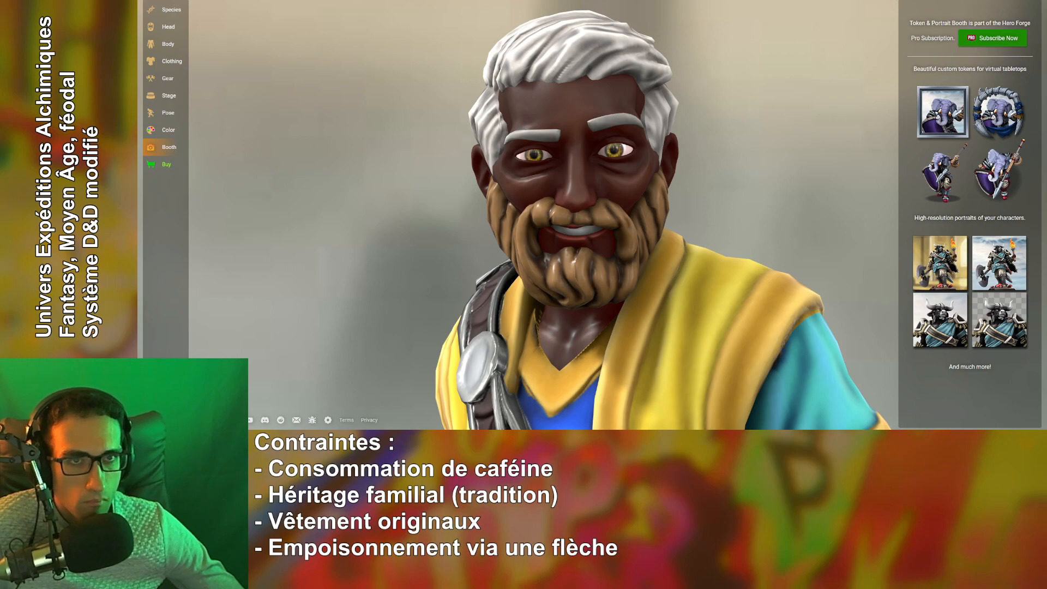
click(709, 1)
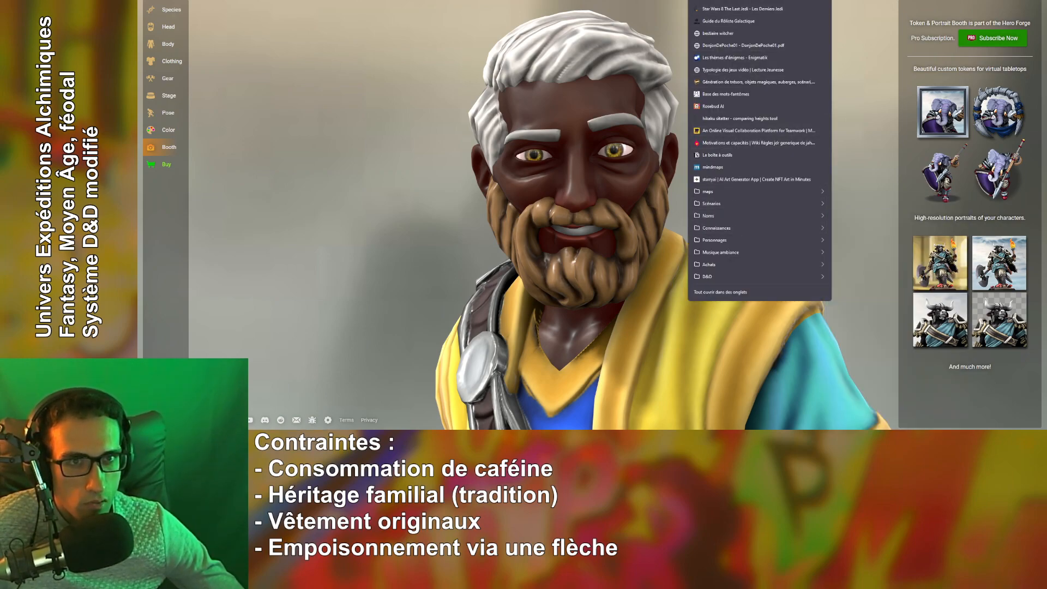
mouse_move(741, 240)
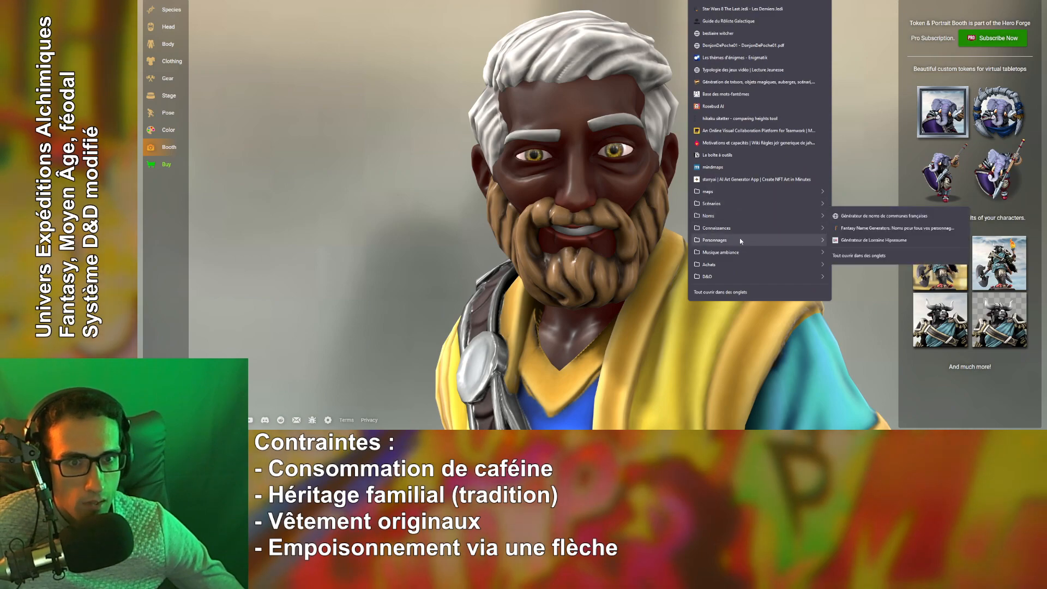
click(870, 250)
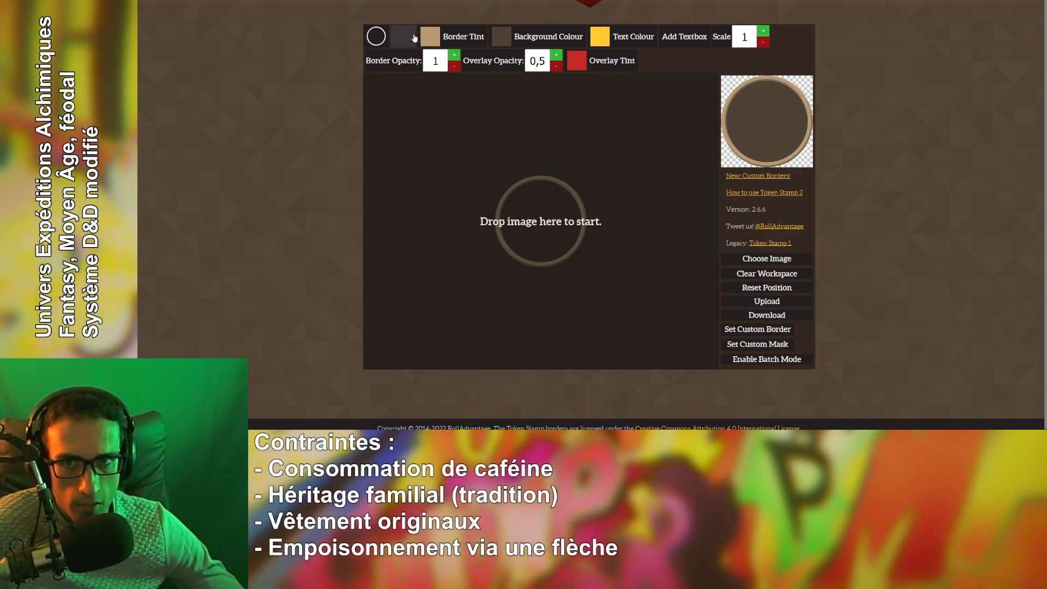
click(375, 36)
click(329, 33)
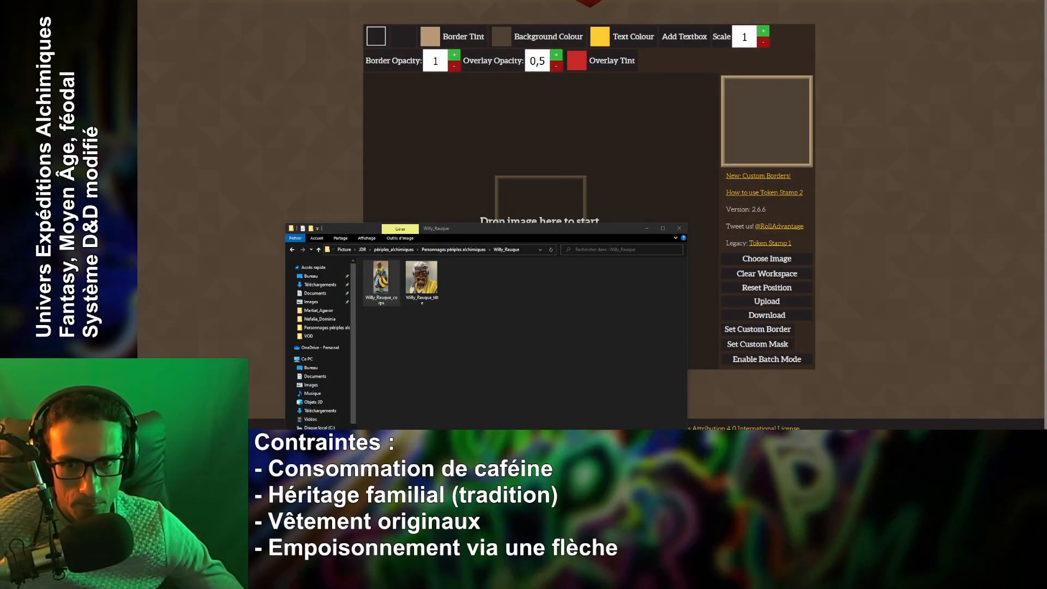
Load the head portrait from the character's folder into the token workspace and shift it slightly down within the border.
click(511, 173)
drag(511, 174, 516, 282)
drag(452, 330, 559, 242)
click(677, 279)
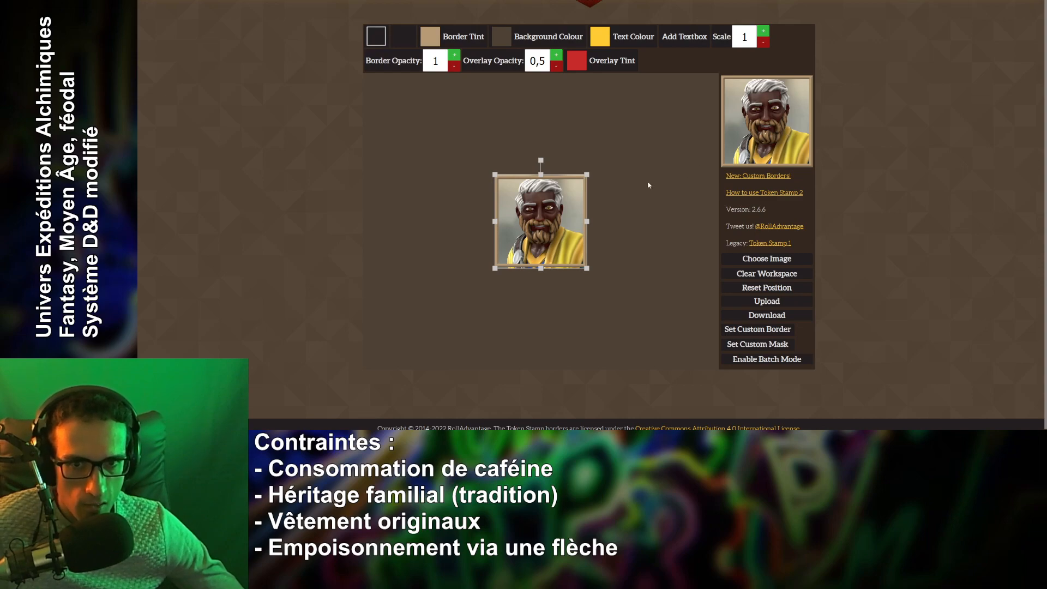
drag(545, 213, 548, 216)
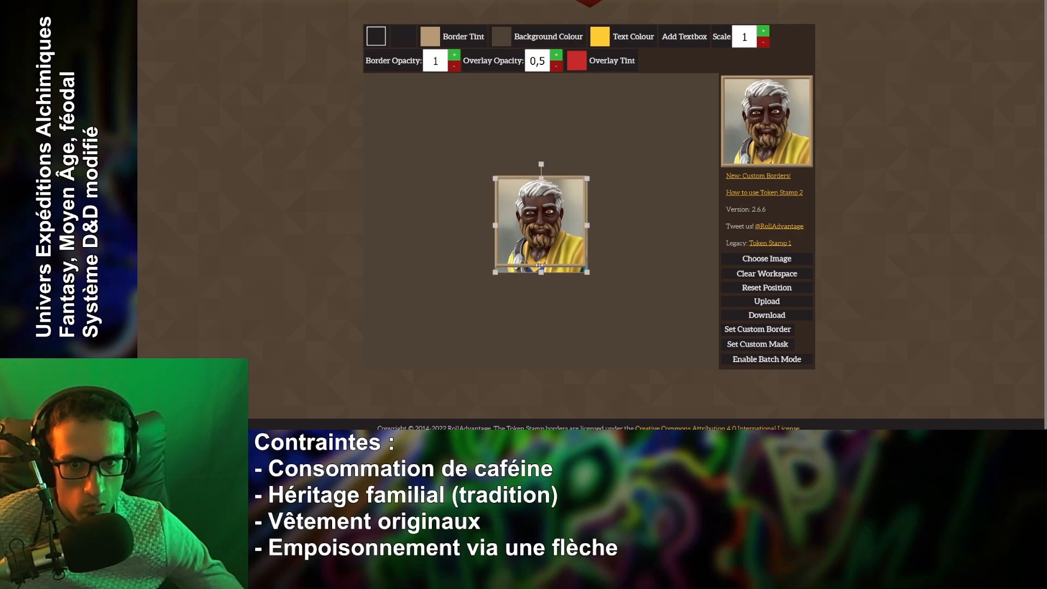
drag(546, 252, 547, 253)
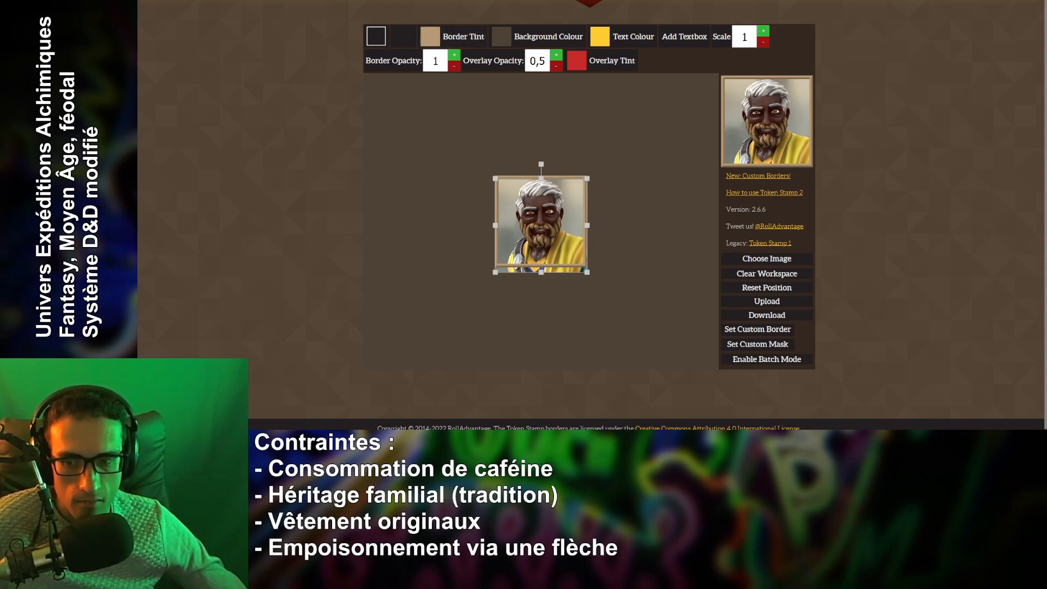
Open the "couleur contour" text file in the parent characters folder, copy the artisan colour code D9953B and close the file.
key(alt+Tab)
drag(560, 284, 616, 141)
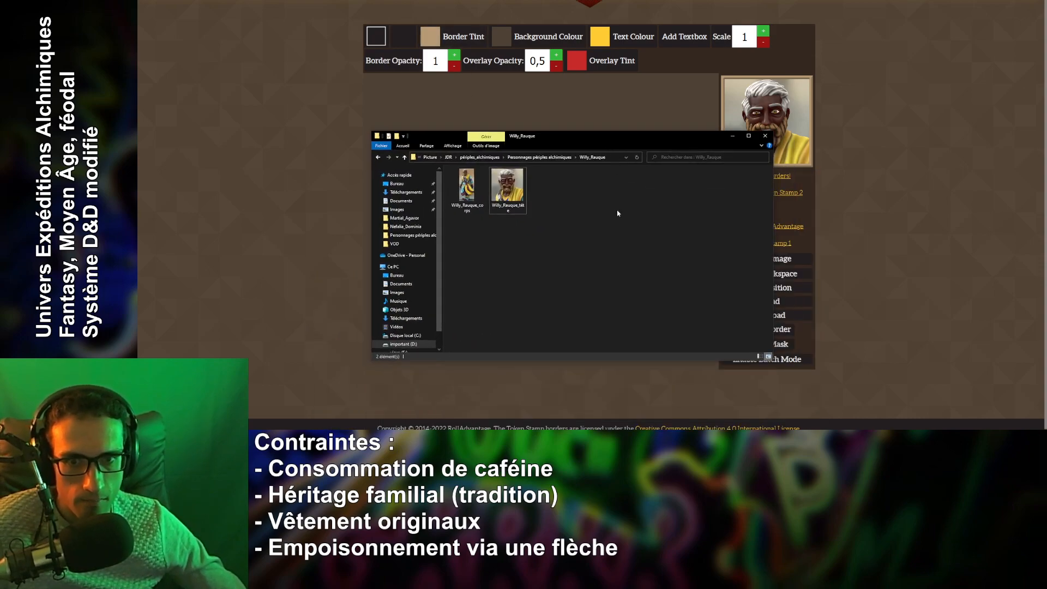
key(alt+Up)
double_click(506, 330)
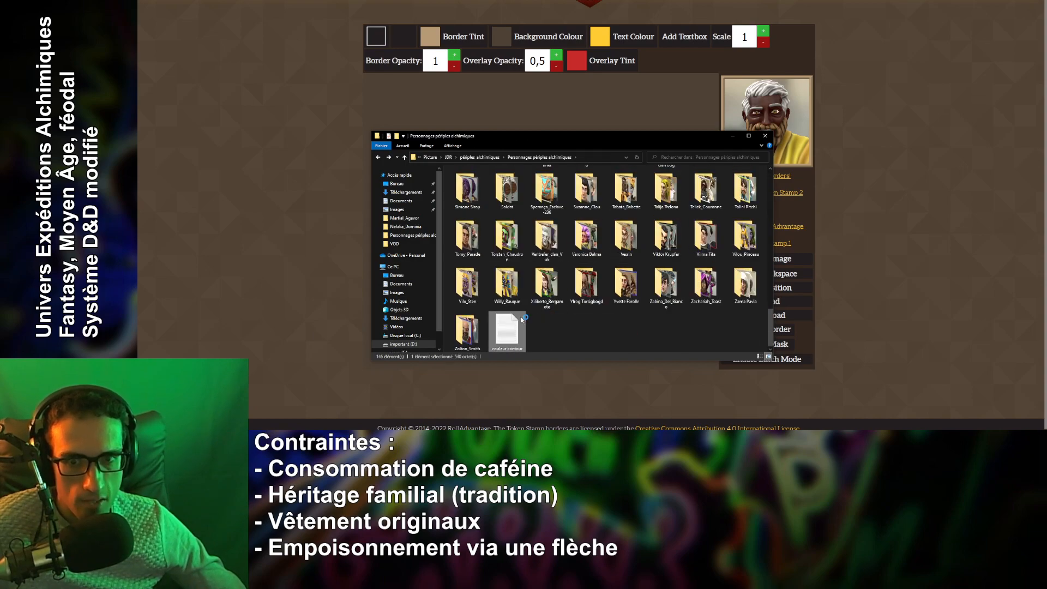
click(503, 191)
ctrl+scroll(504, 191, up, 16)
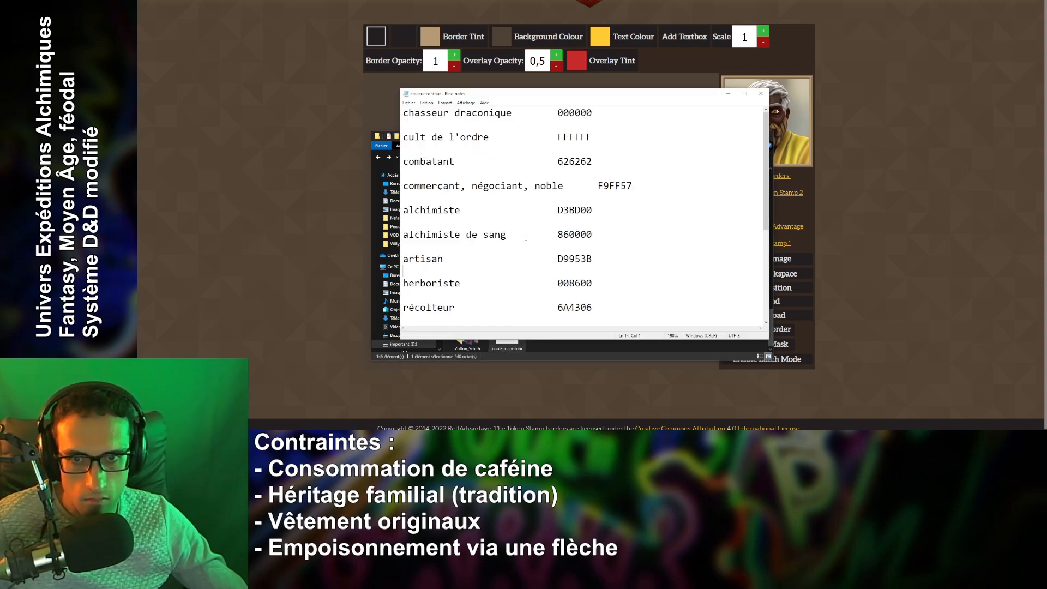
double_click(452, 262)
double_click(632, 264)
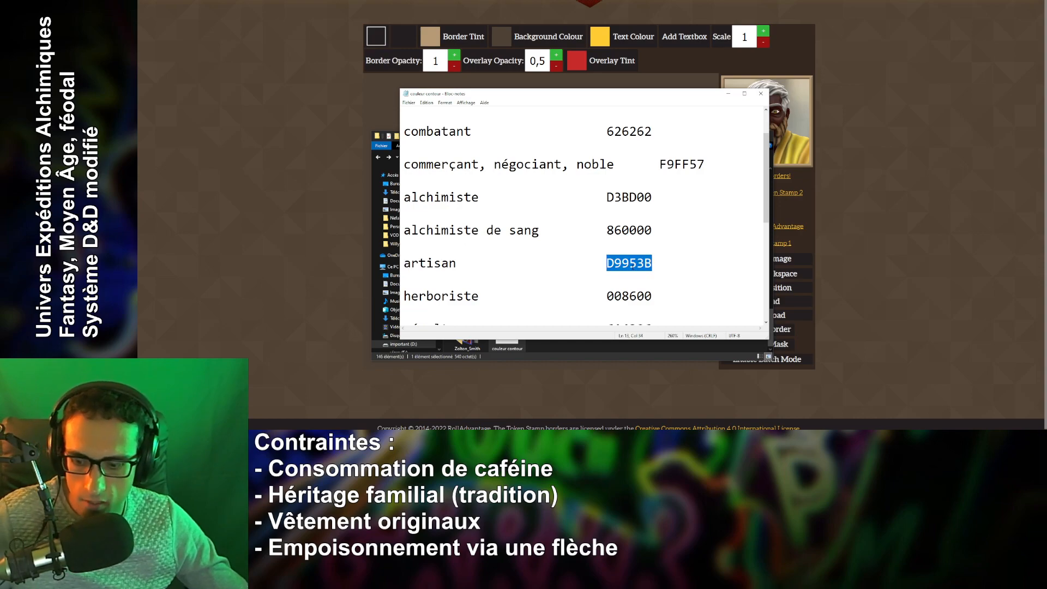
click(760, 93)
Set the token's border tint to D9953B.
click(424, 60)
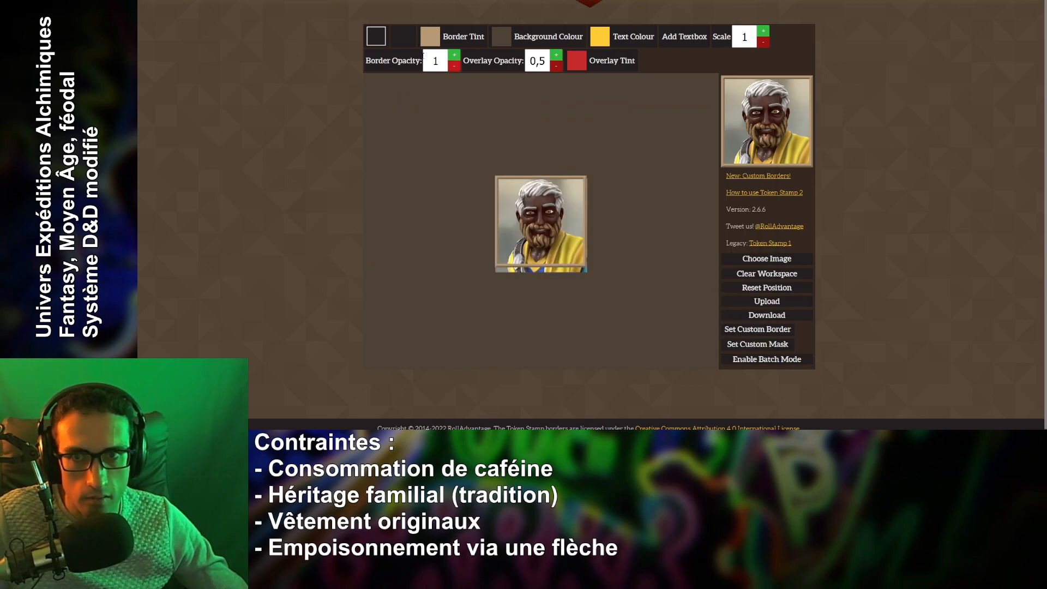
click(430, 36)
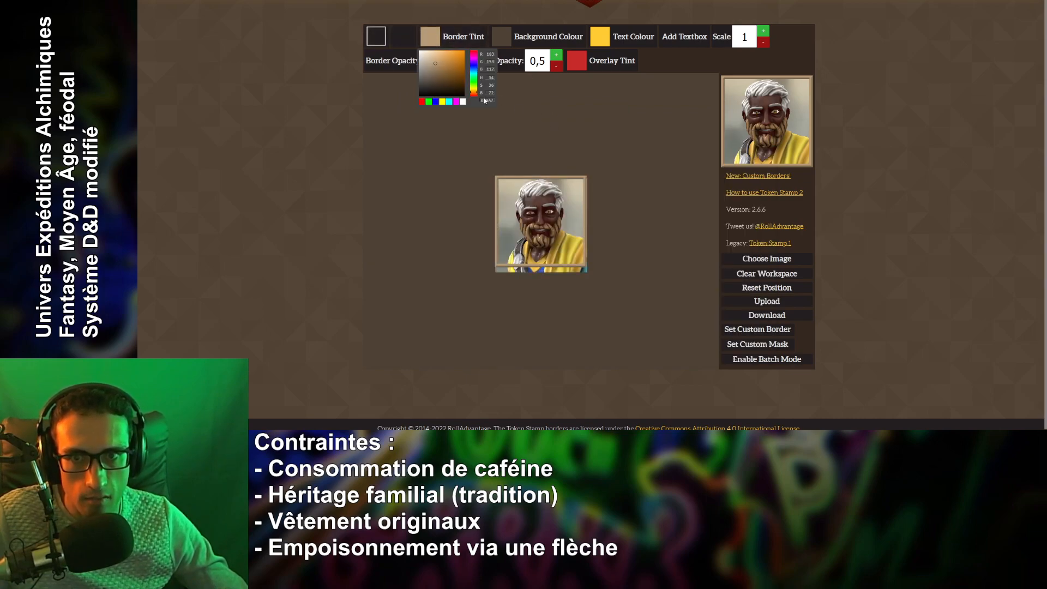
double_click(485, 101)
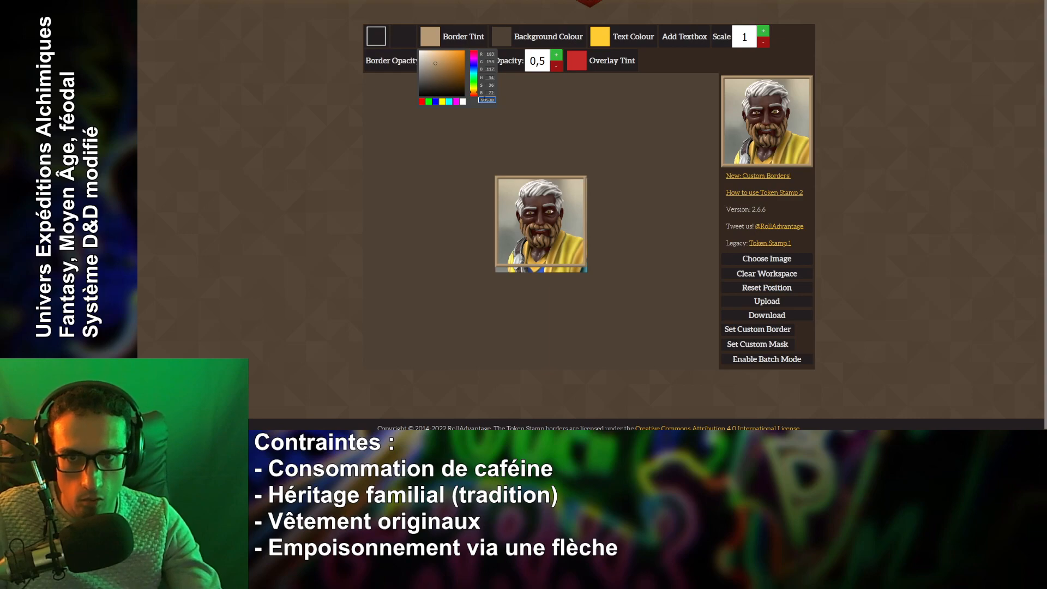
key(Return)
click(461, 12)
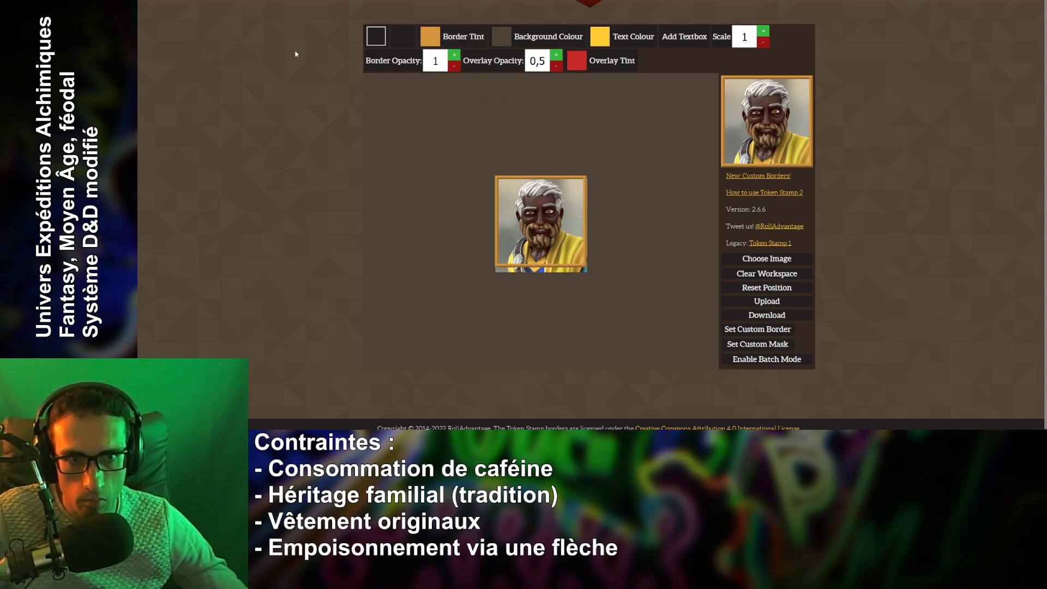
Start saving the finished token preview as an image and browse to the character's own folder in the parent characters folder.
right_click(769, 108)
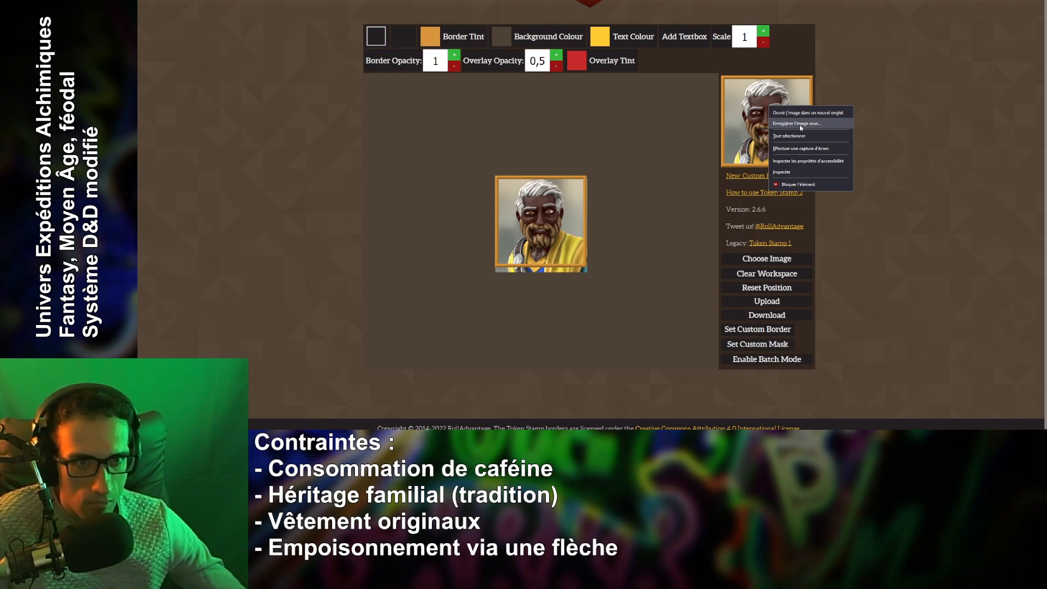
click(798, 126)
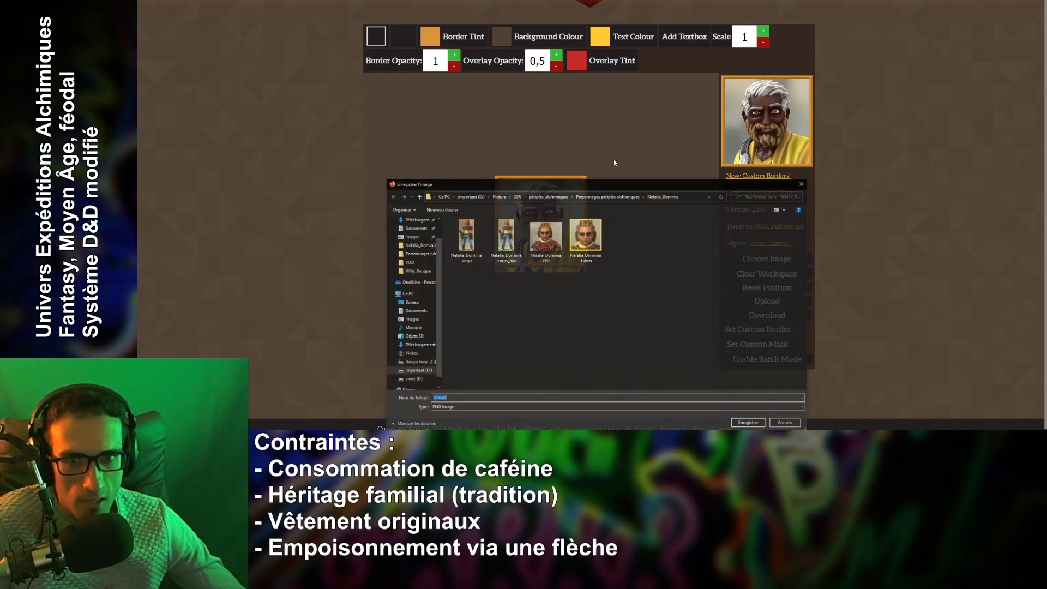
click(608, 196)
scroll(571, 349, down, 5)
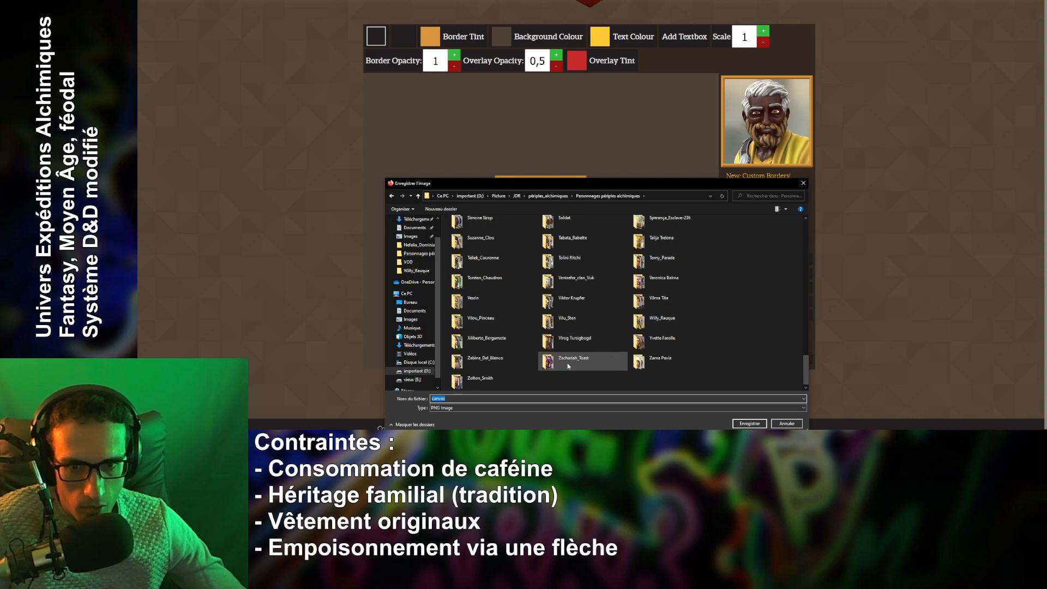
click(482, 337)
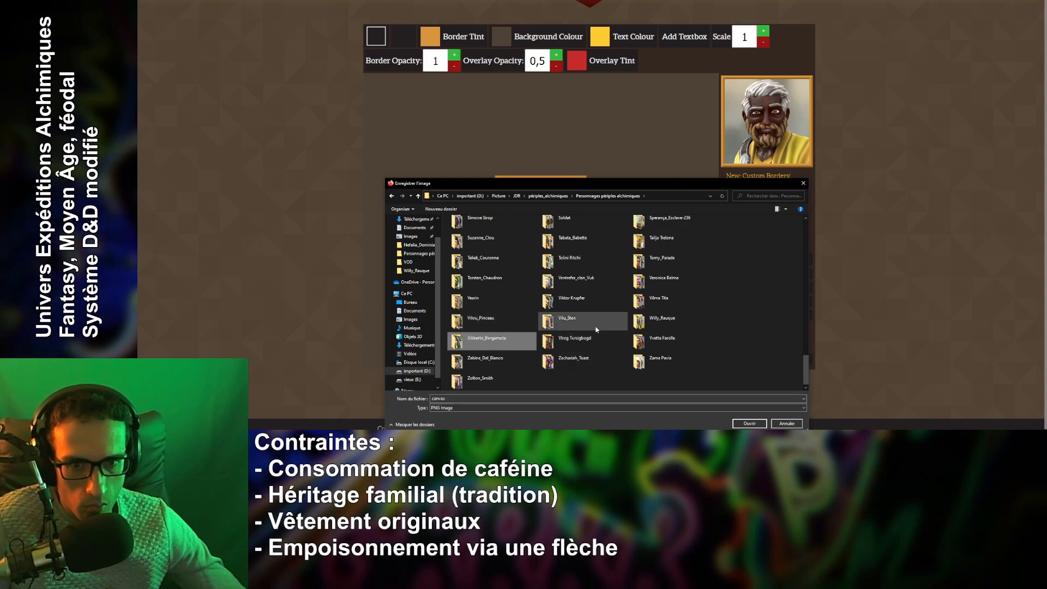
double_click(657, 321)
Save the token as a PNG, reusing the head image's file name with the ending "token" in place of "tête".
click(505, 238)
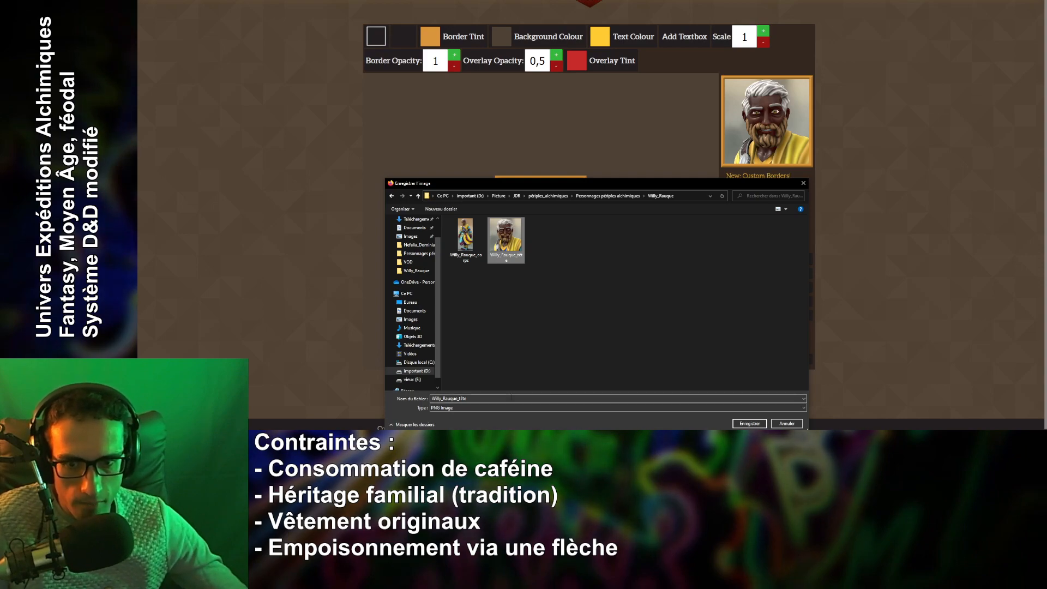
click(511, 398)
click(511, 398)
key(BackSpace)
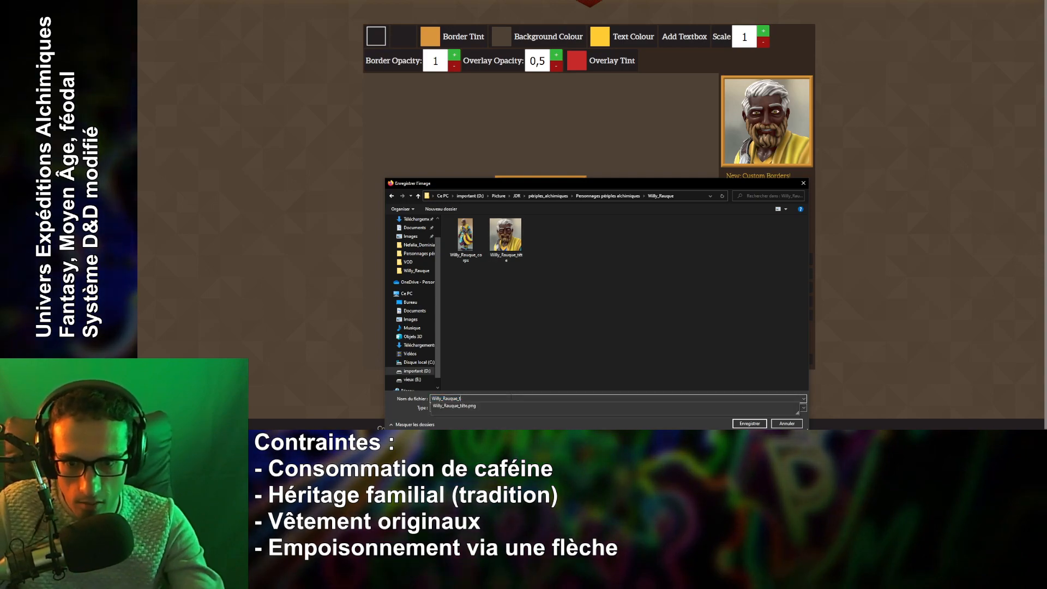
key(BackSpace)
key(BackSpace)
text(oken)
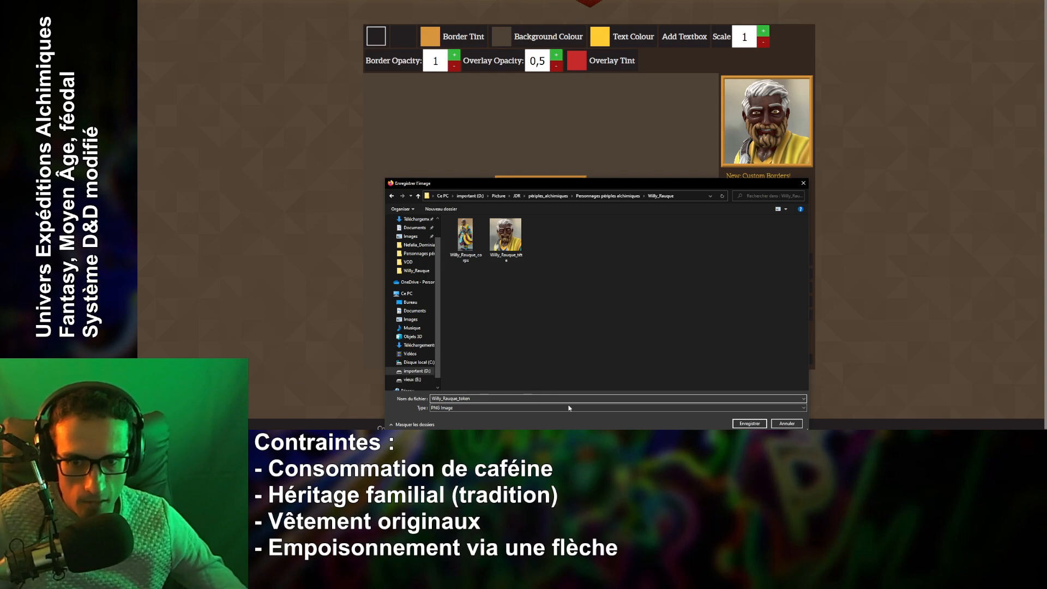
click(746, 423)
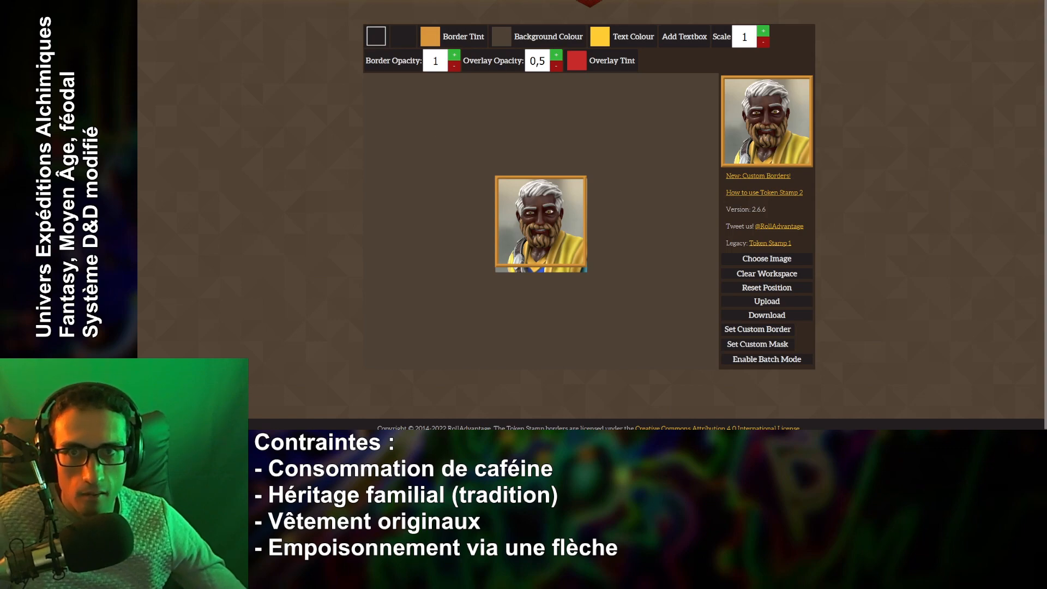
Switch to the virtual tabletop page with the character tokens and open the character's image folder in the file explorer.
key(ctrl+Tab)
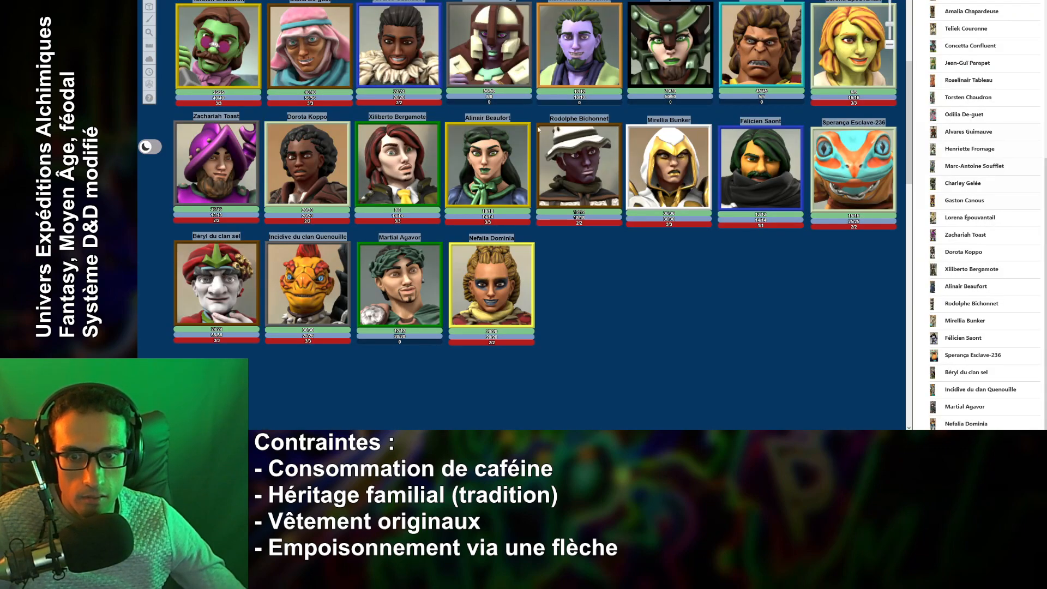
scroll(583, 191, up, 1)
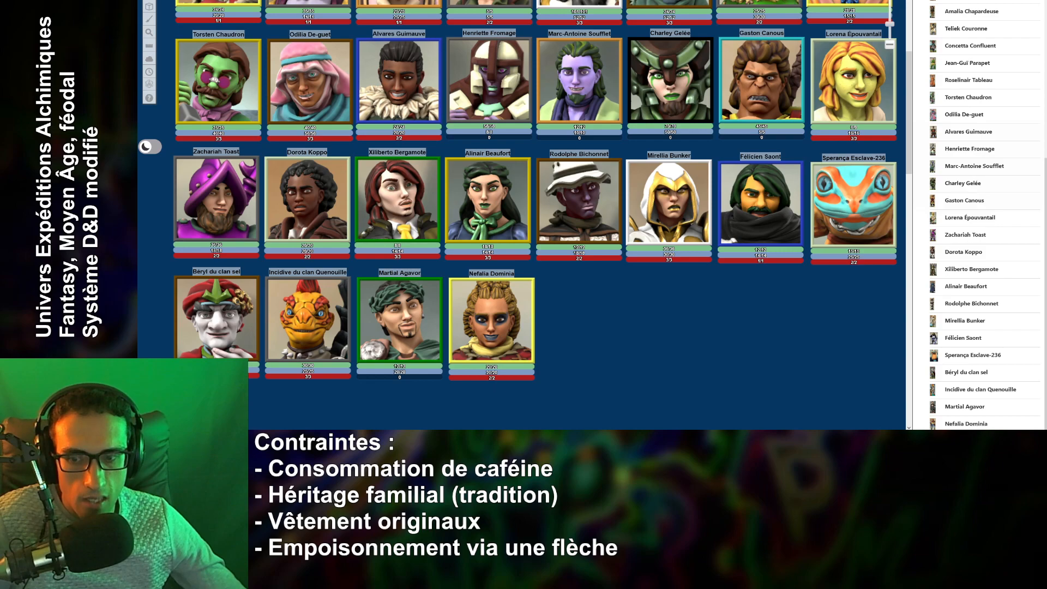
key(alt+Tab)
click(572, 343)
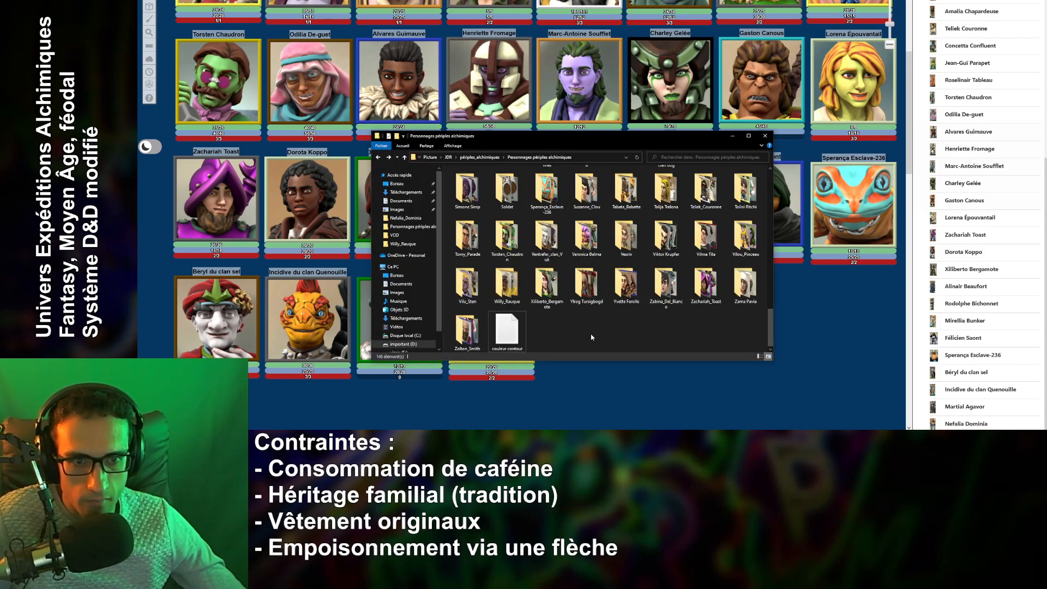
click(467, 284)
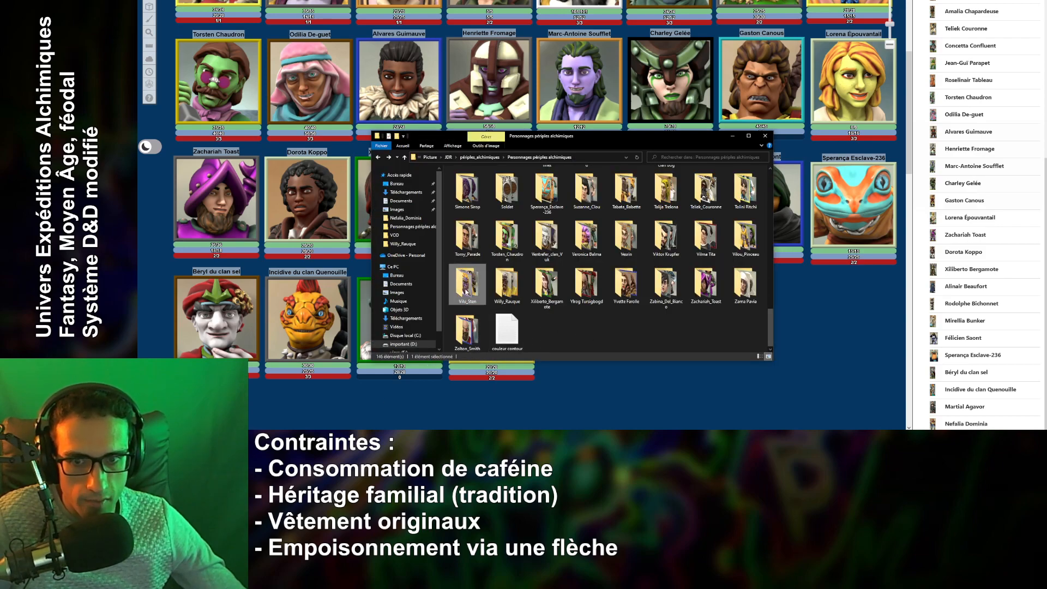
double_click(518, 294)
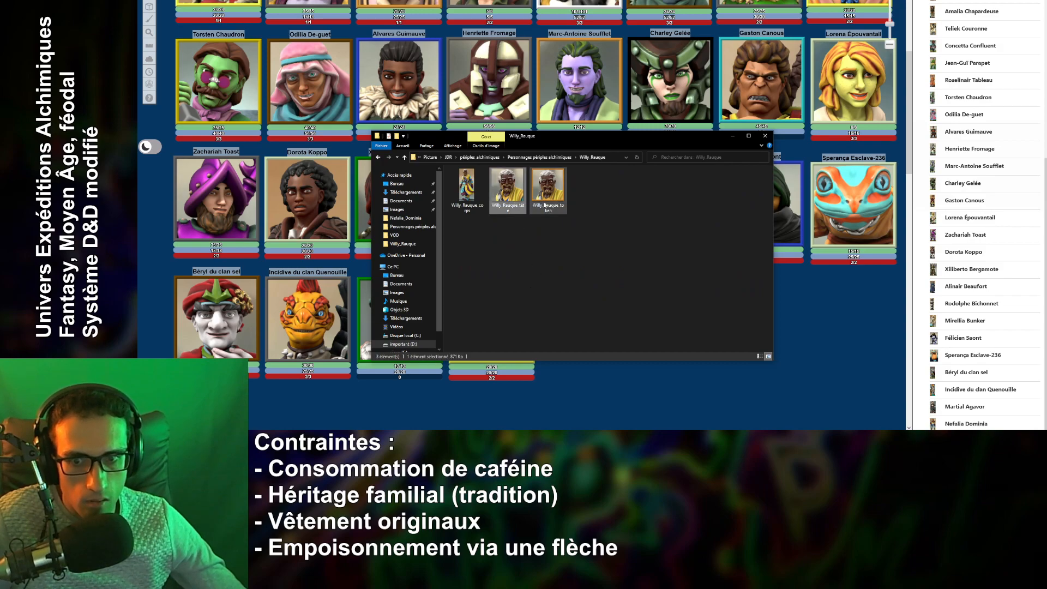
click(476, 194)
click(529, 265)
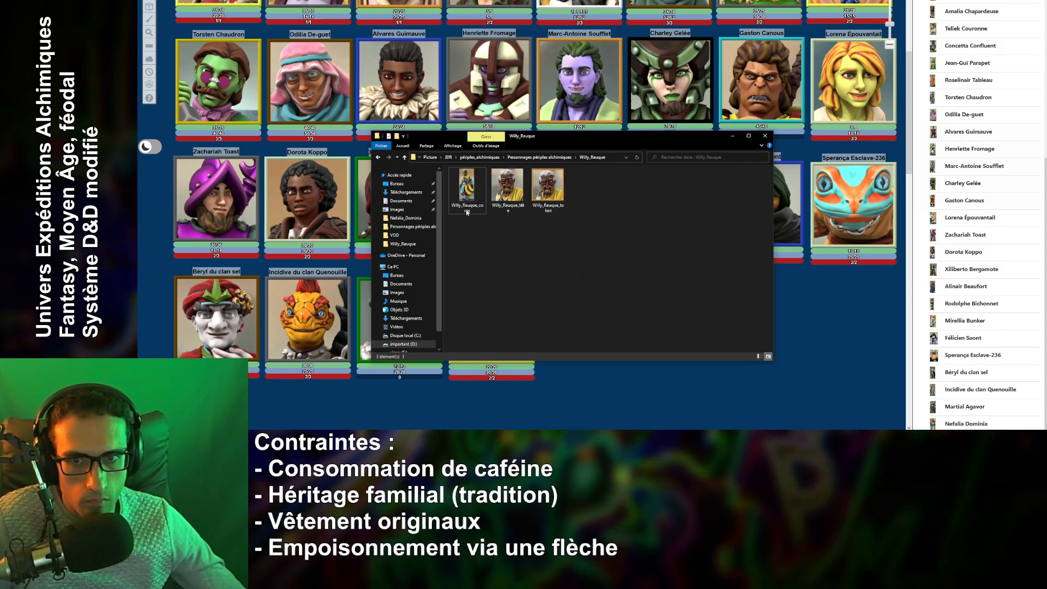
Switch to GIMP and open the full-size body image from the character's folder in it.
click(571, 389)
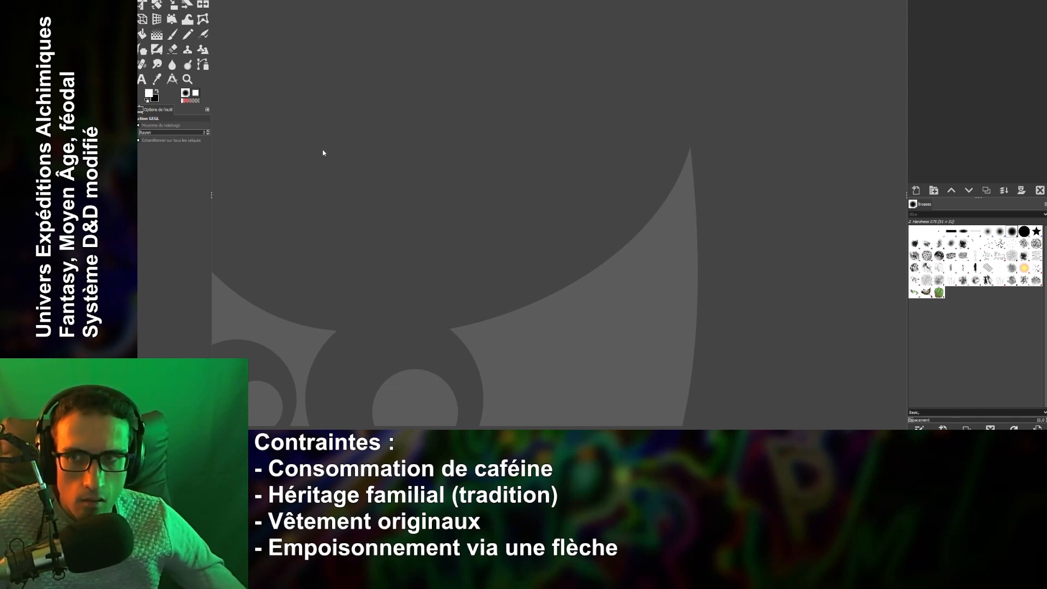
key(alt+f)
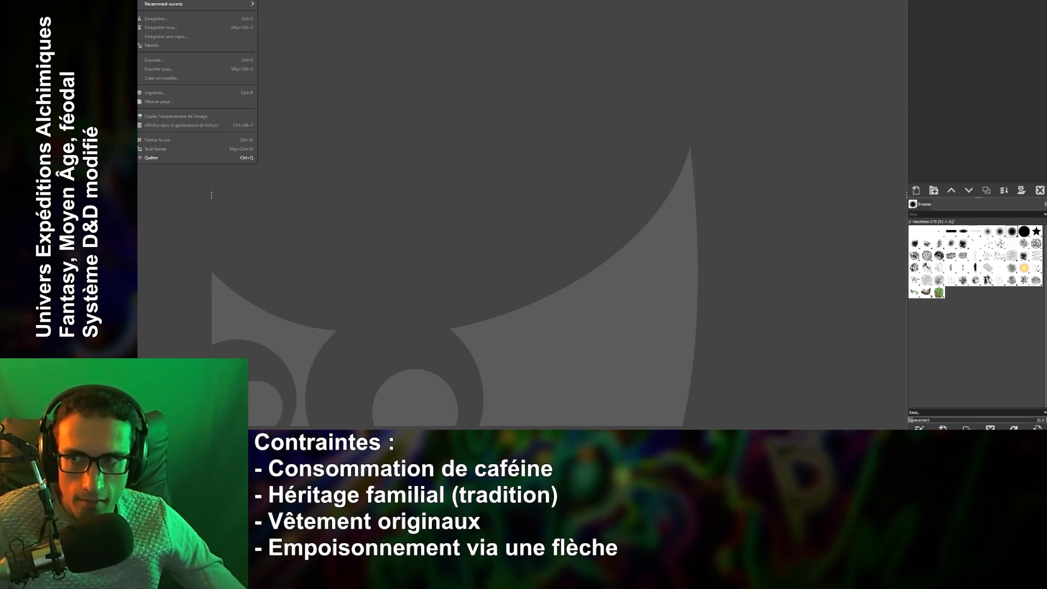
key(alt+Tab)
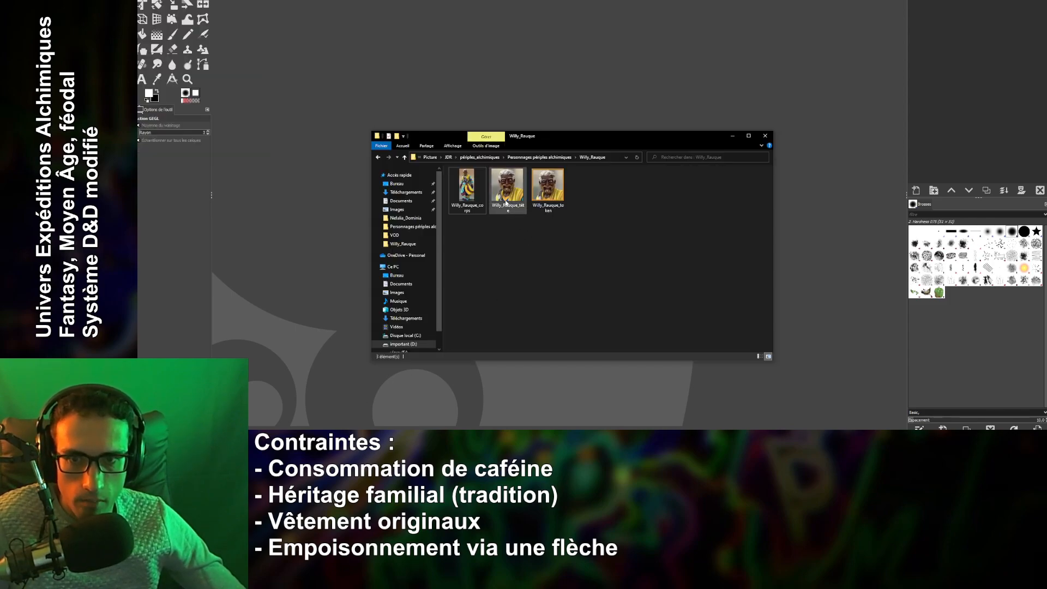
click(462, 200)
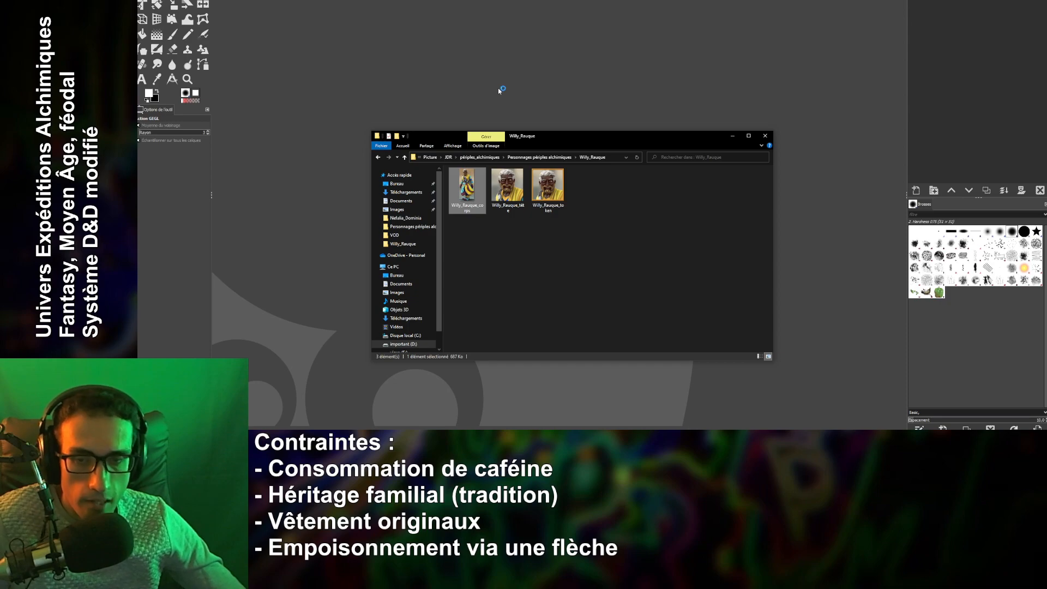
Scale the body image layer proportionally to a height of 510 px.
click(173, 4)
click(578, 171)
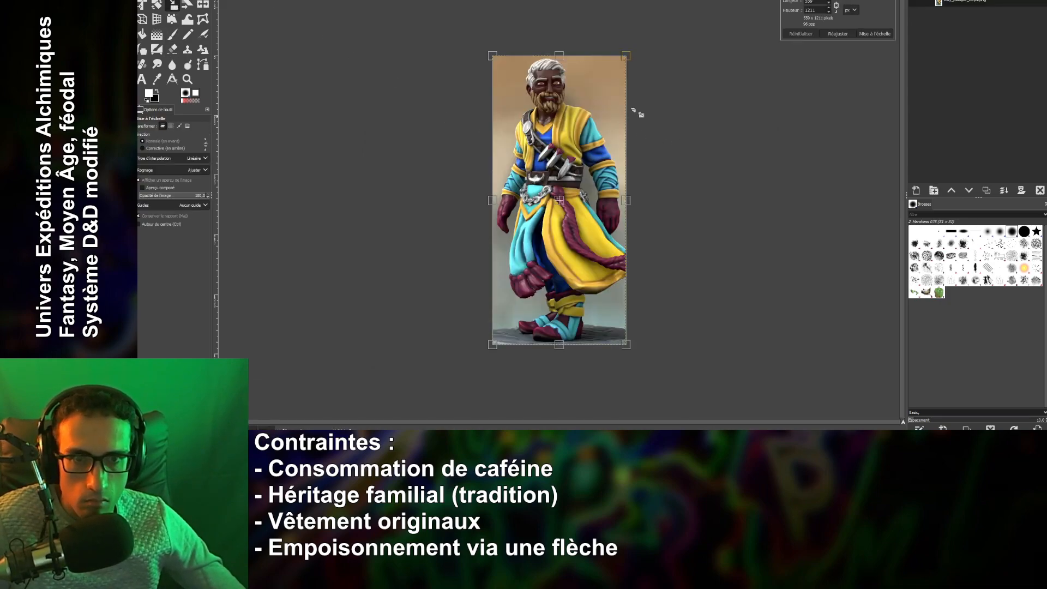
double_click(810, 9)
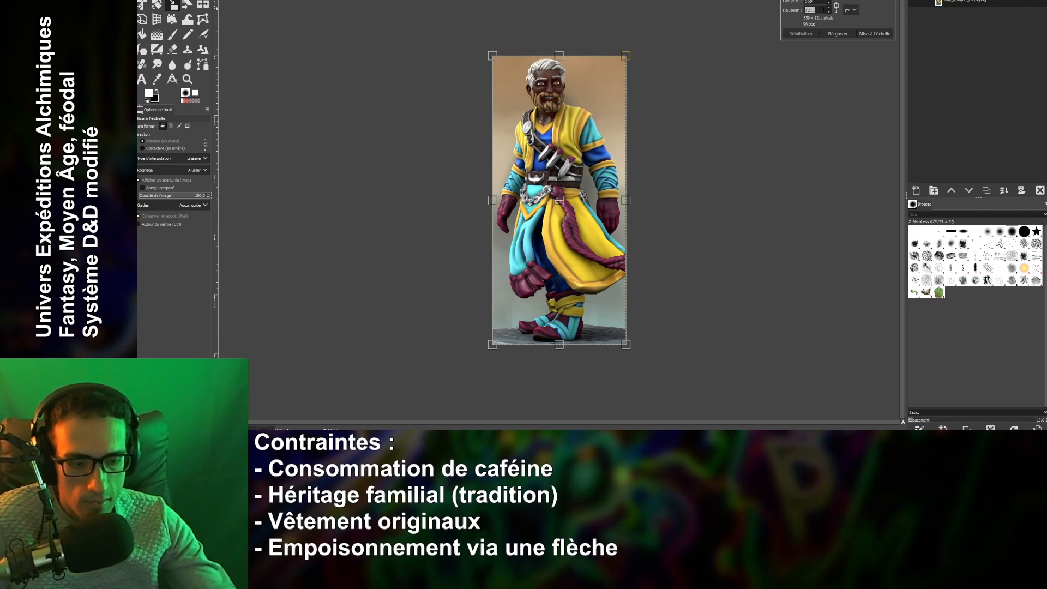
text(510)
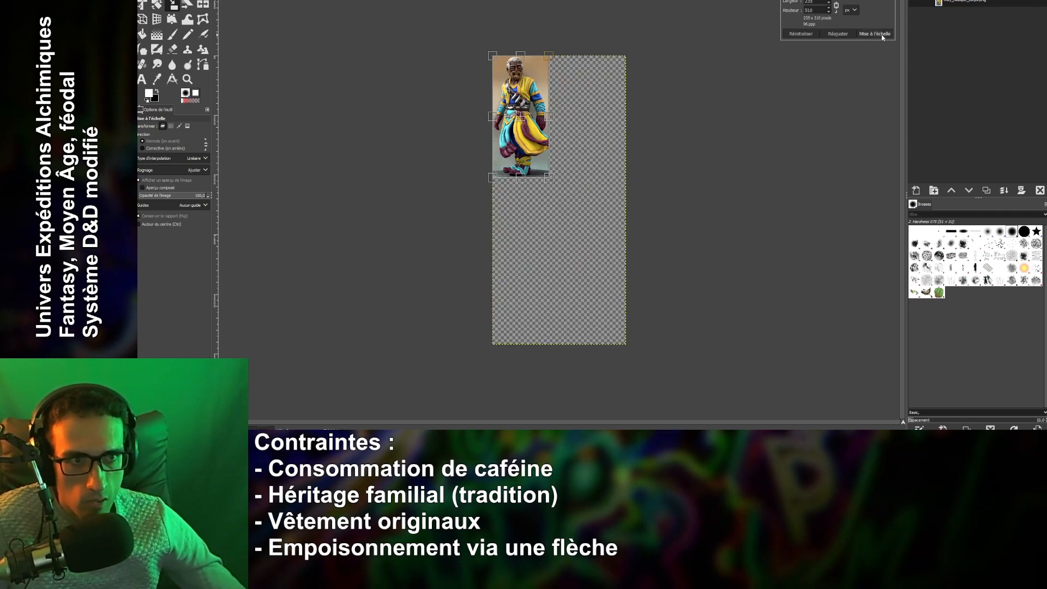
click(878, 34)
Fit the image canvas to the scaled body layer.
key(alt+a)
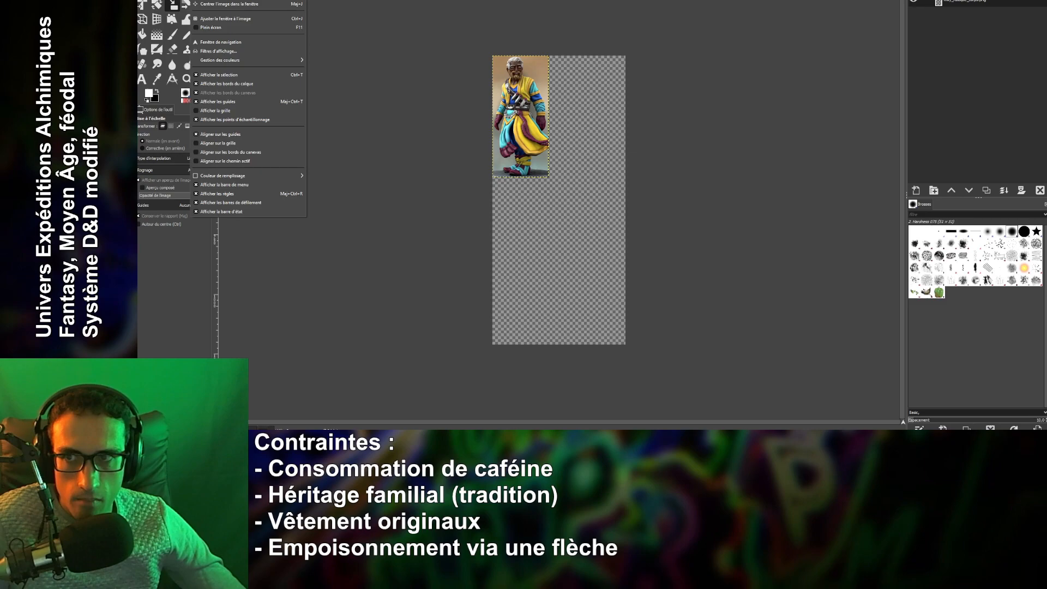
key(Right)
key(Left)
key(Right)
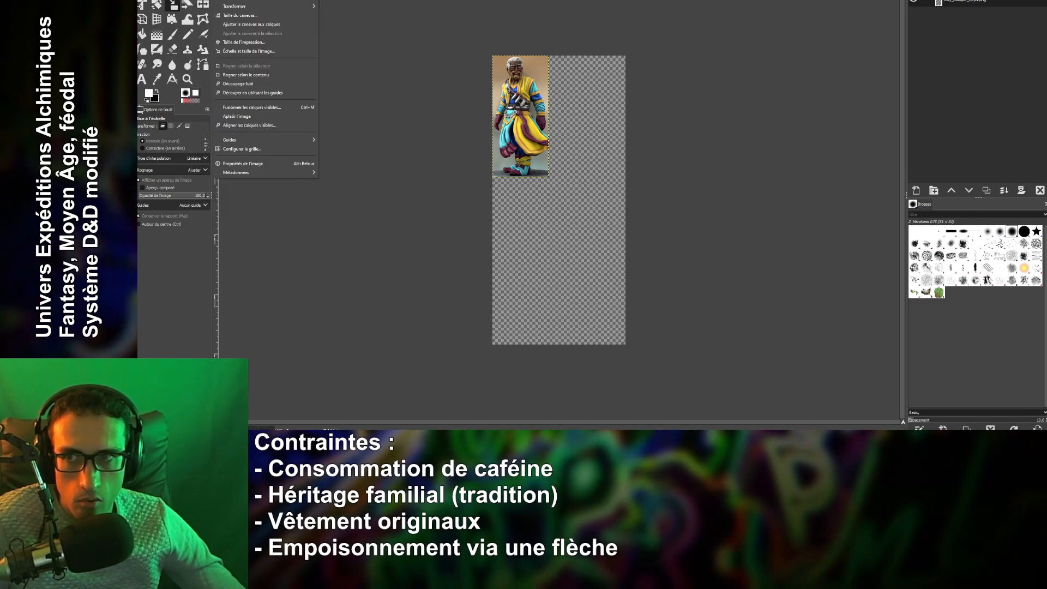
key(Left)
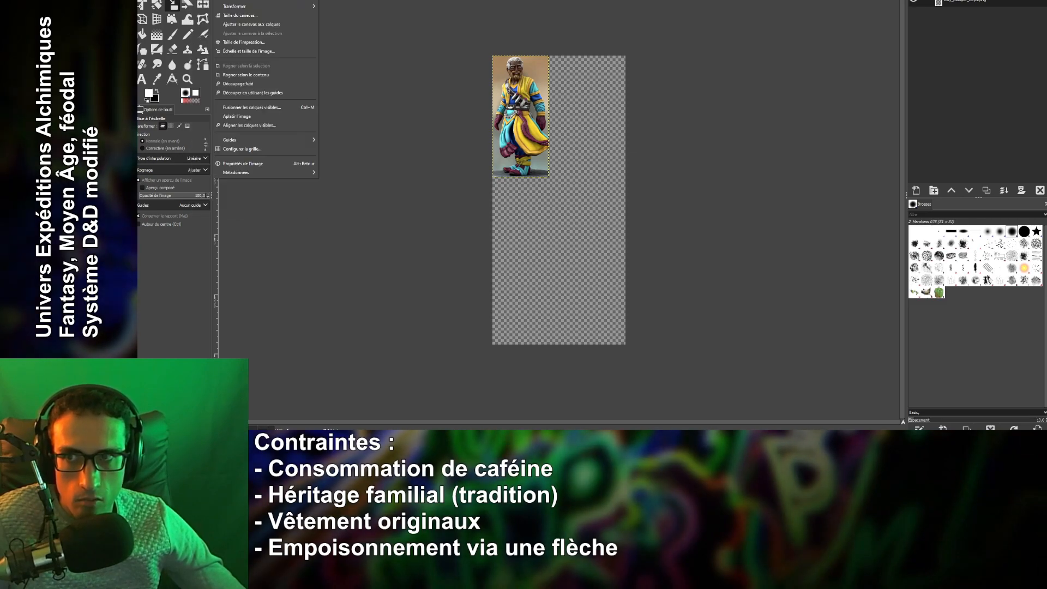
click(252, 24)
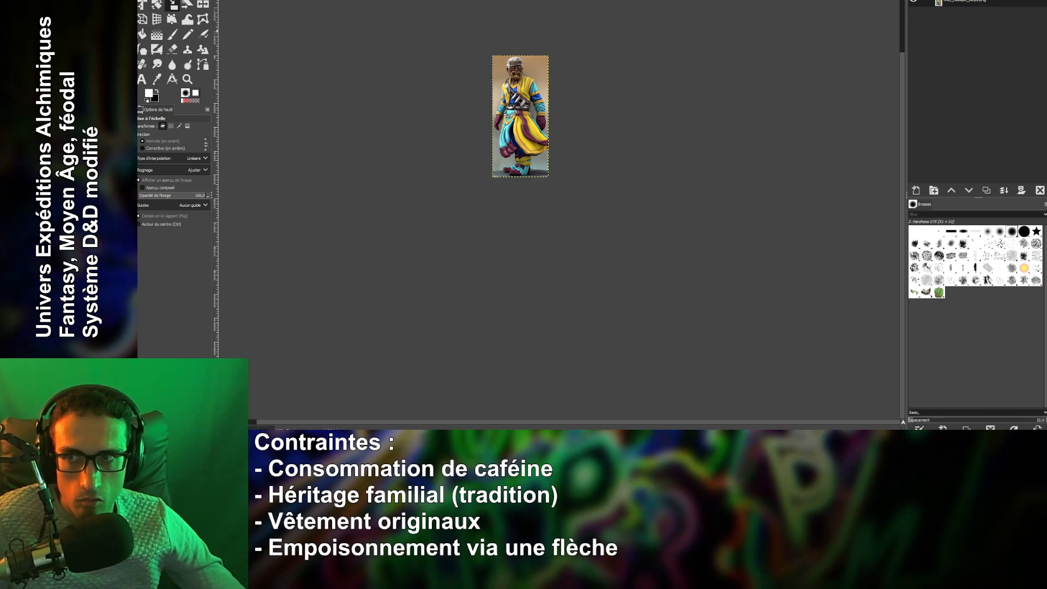
Export the reduced body image as a PNG in the character's folder, adding "_low" to its file name and keeping the default export options.
click(144, 0)
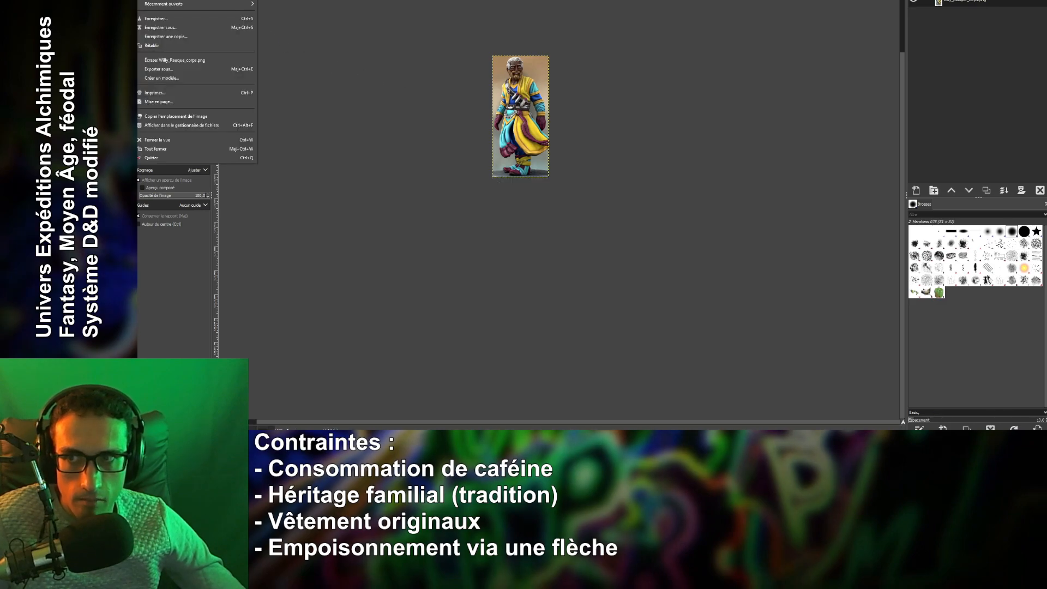
click(191, 70)
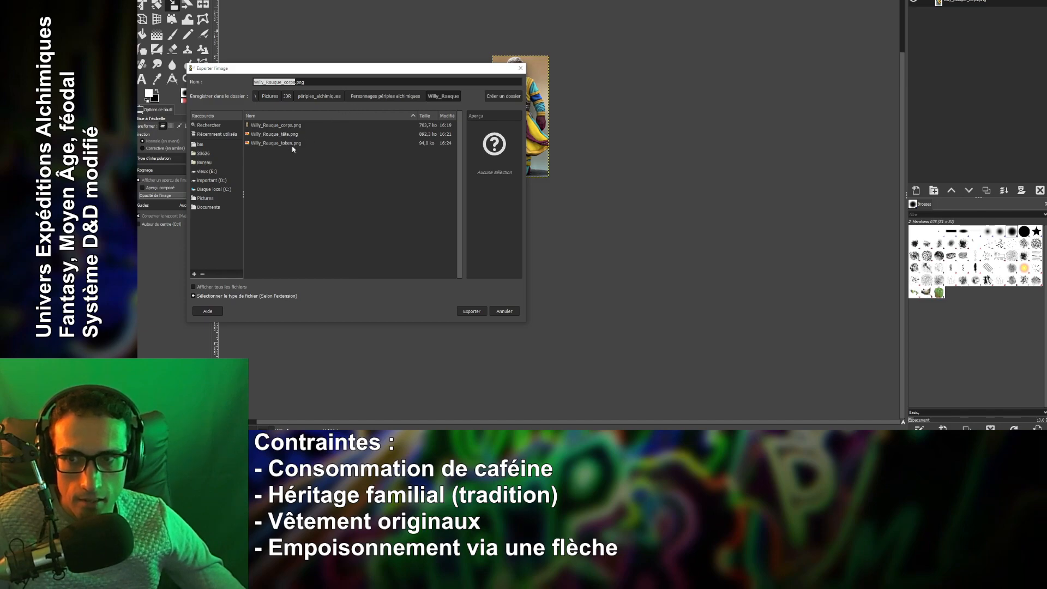
key(Right)
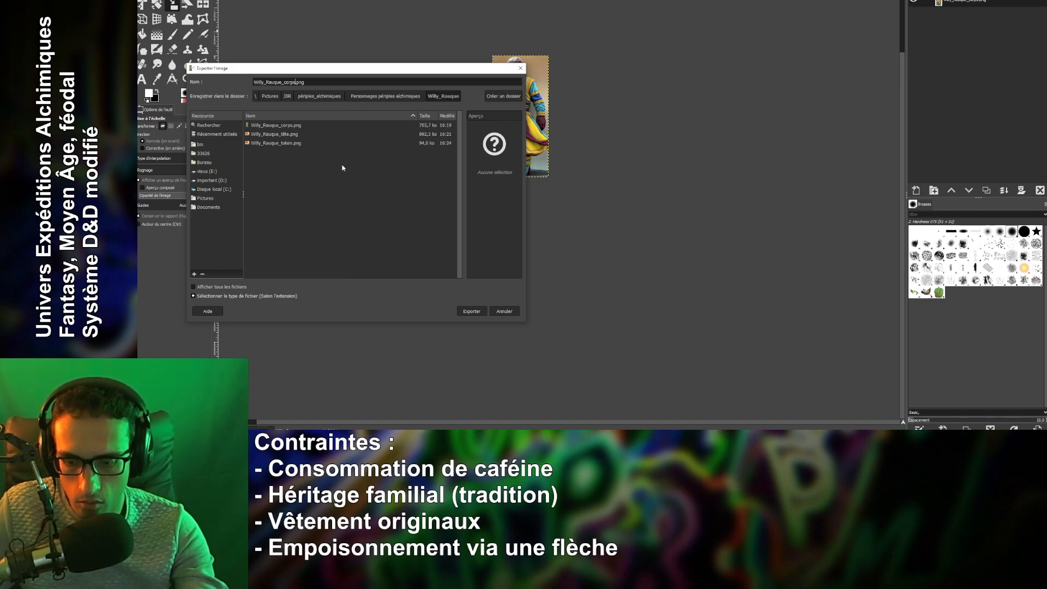
text(_lo)
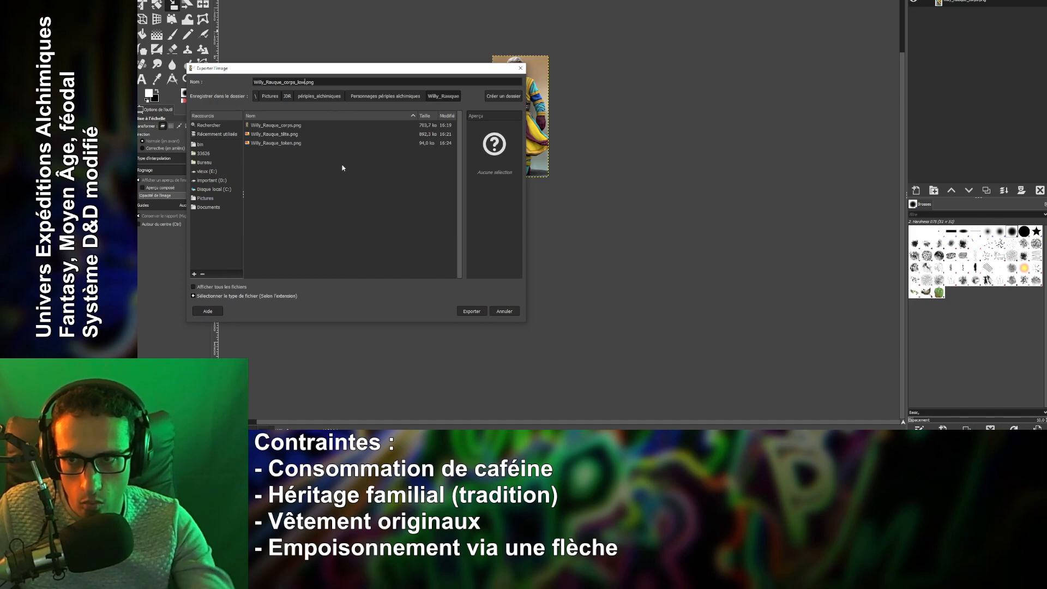
text(w)
key(Return)
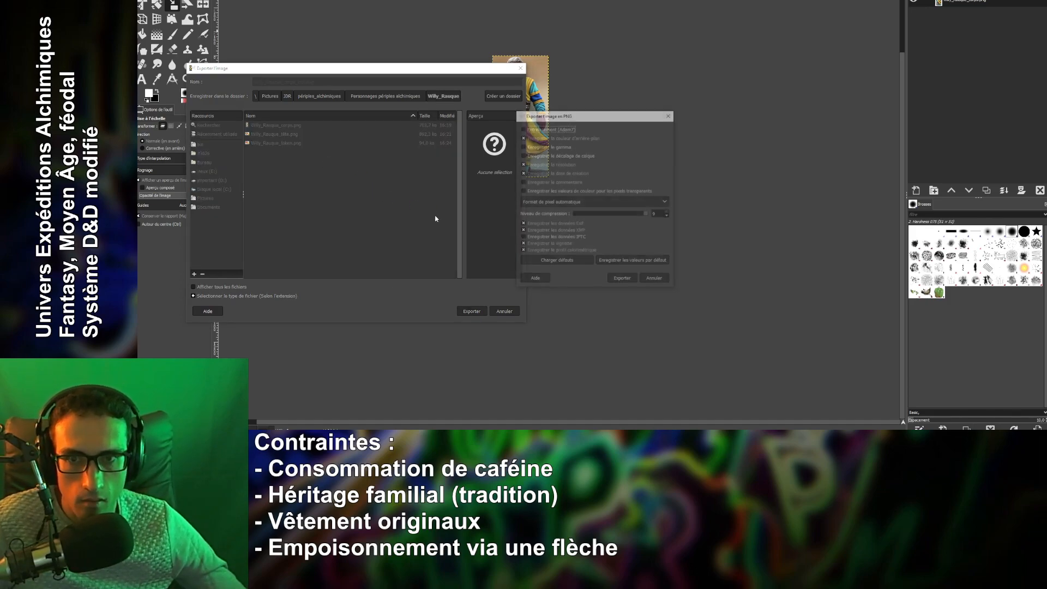
click(622, 278)
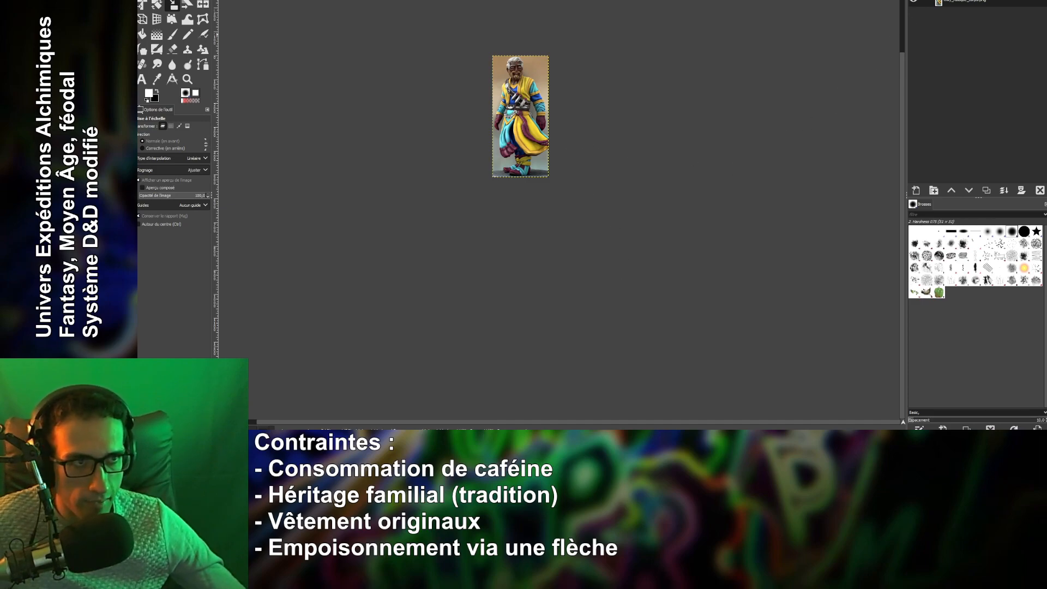
Quit GIMP, discarding the unsaved changes, and select the full-size body image in the character's folder.
key(ctrl+q)
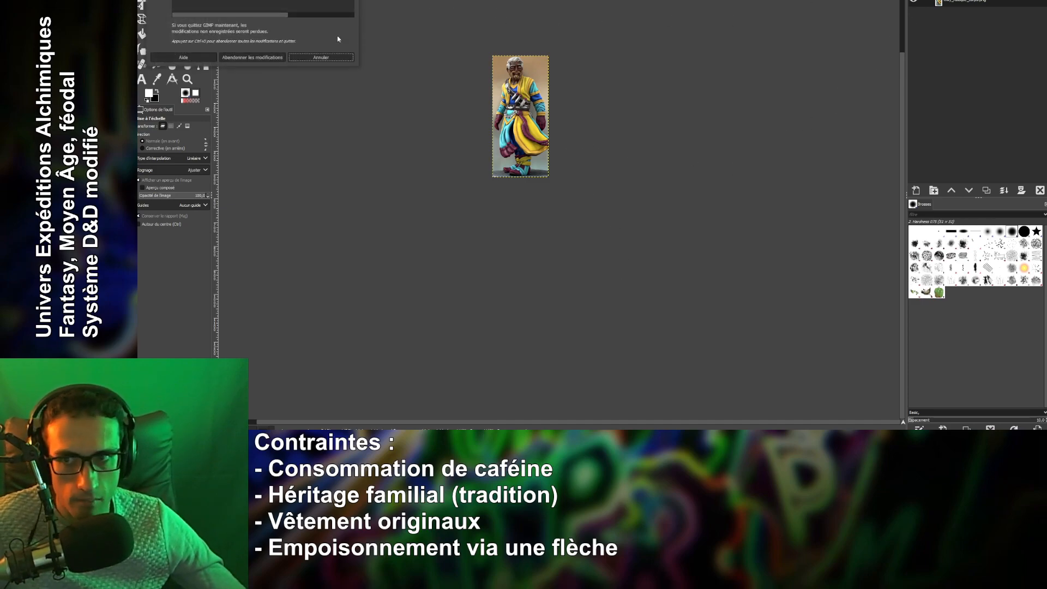
click(263, 58)
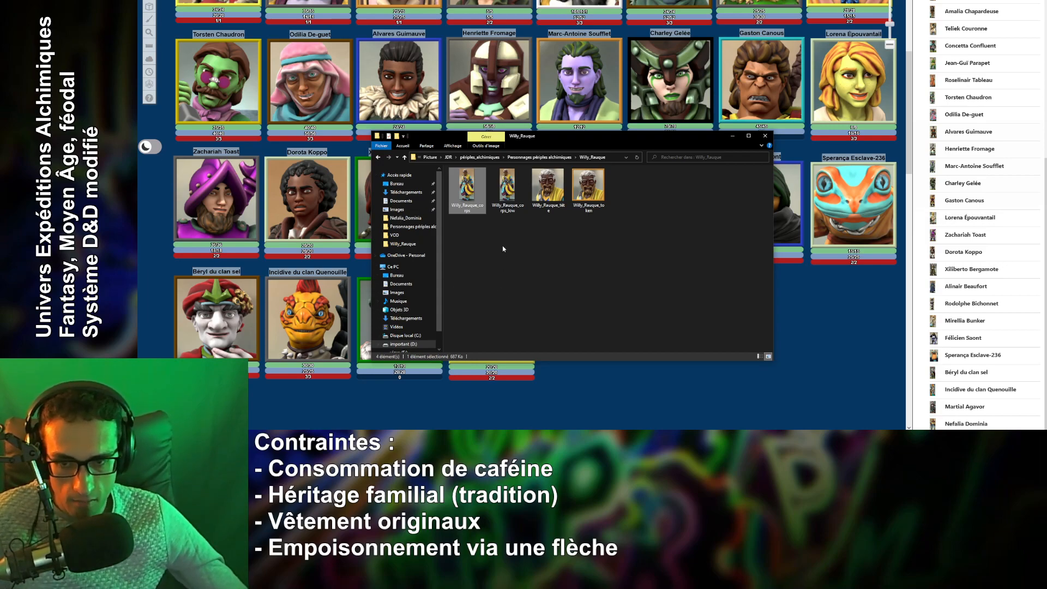
click(505, 207)
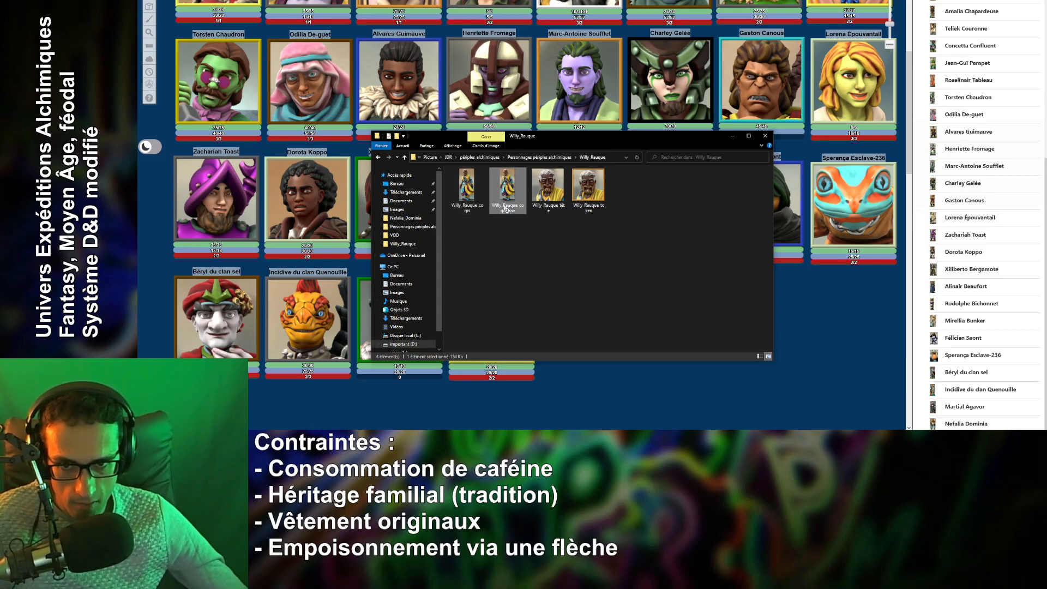
click(470, 210)
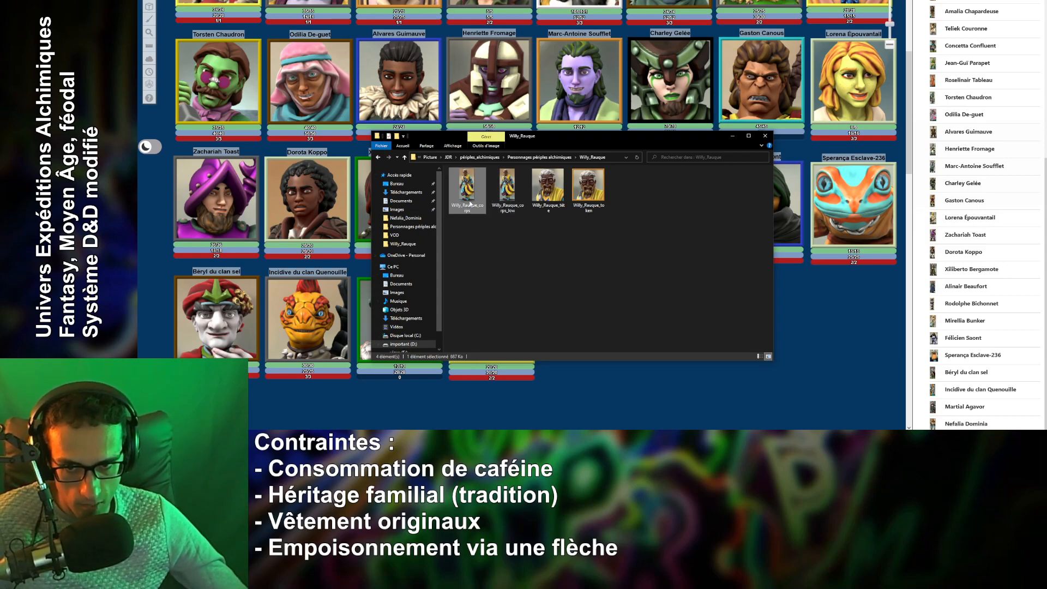
Switch from the character's folder to Roll20 and open the file upload dialog of the art library.
click(506, 213)
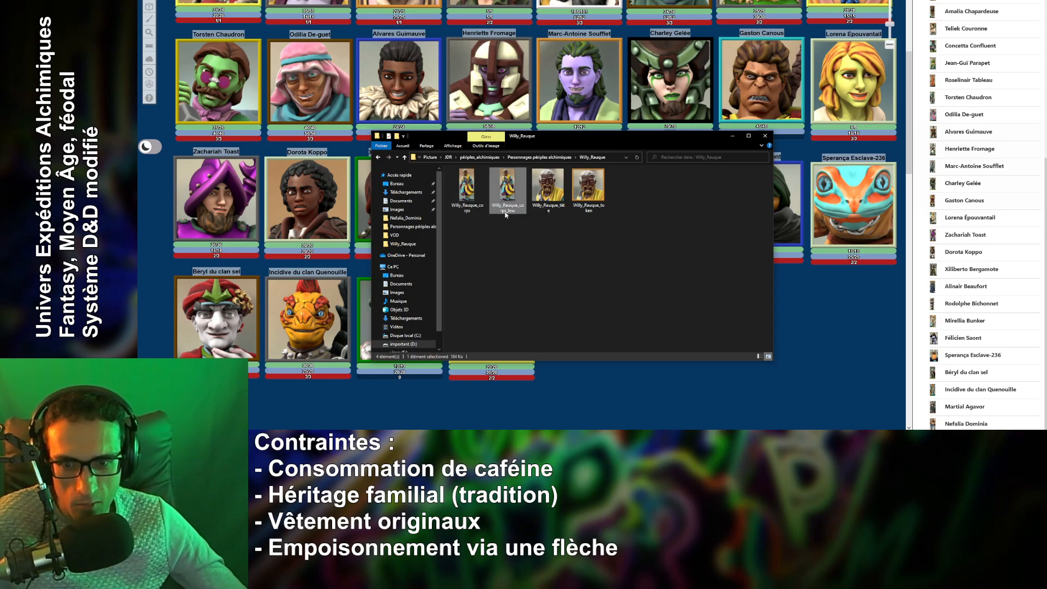
click(524, 262)
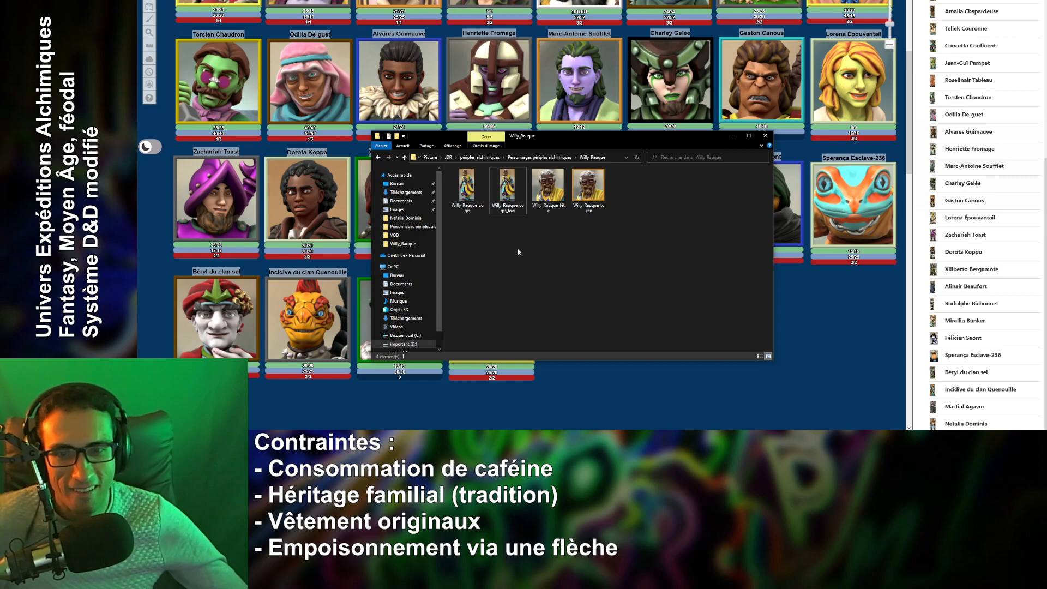
click(733, 135)
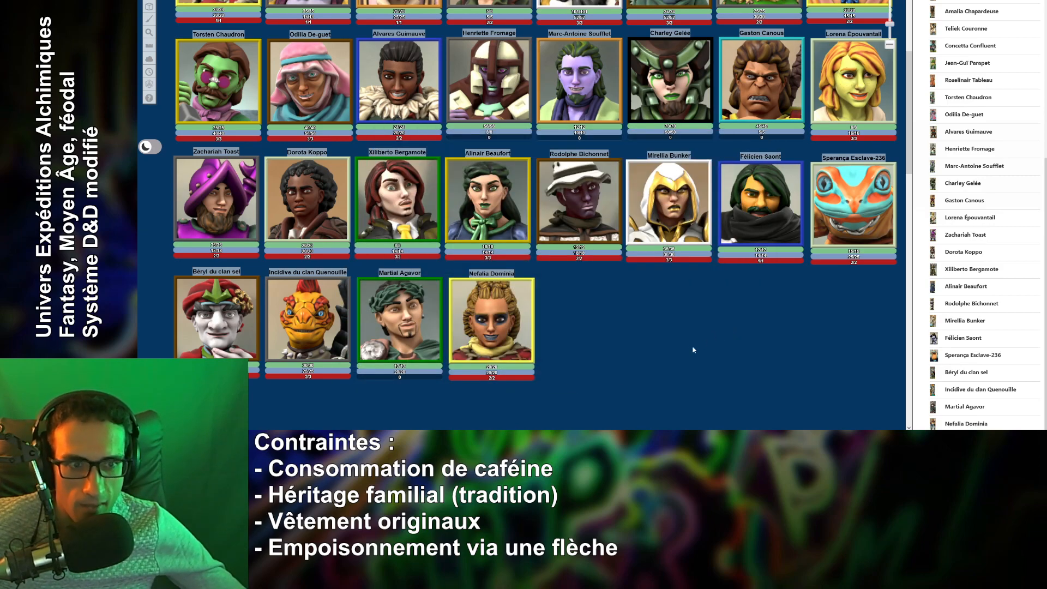
scroll(693, 349, down, 1)
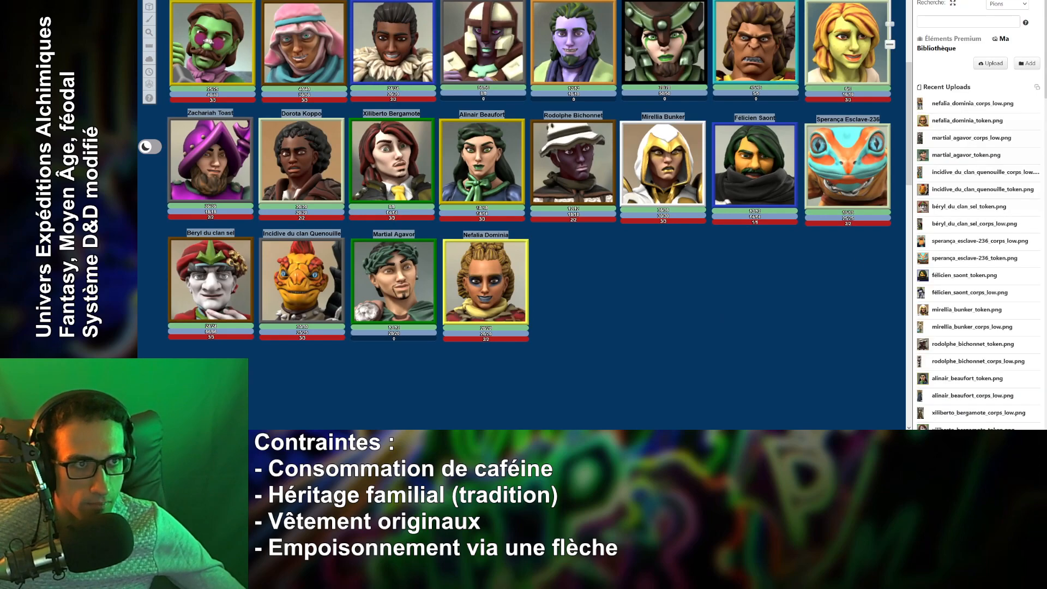
click(991, 63)
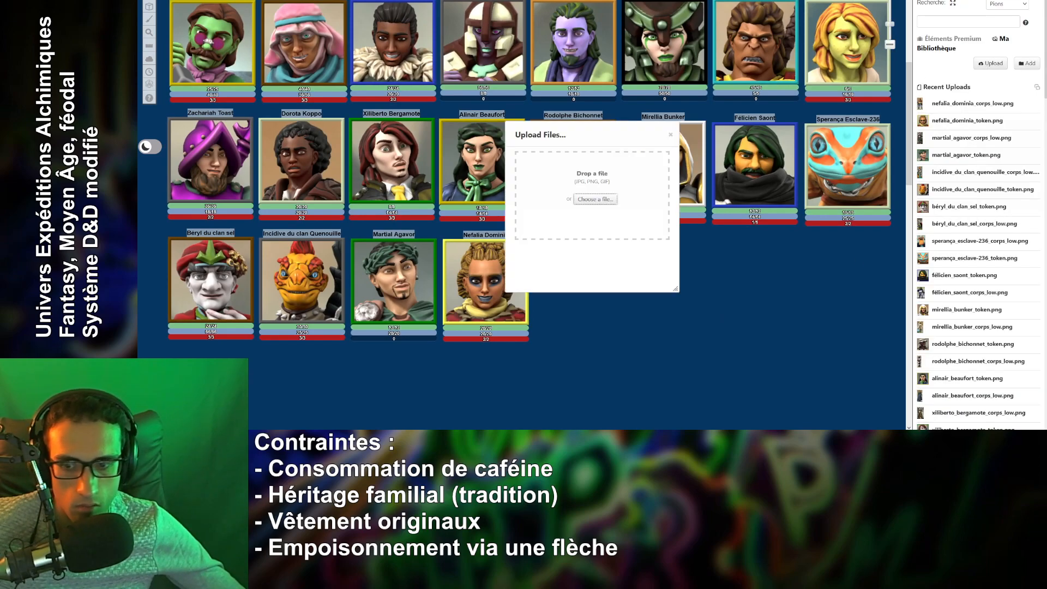
Upload the reduced body image and the square token image from the character's folder to the art library.
key(alt+Tab)
click(547, 204)
click(509, 205)
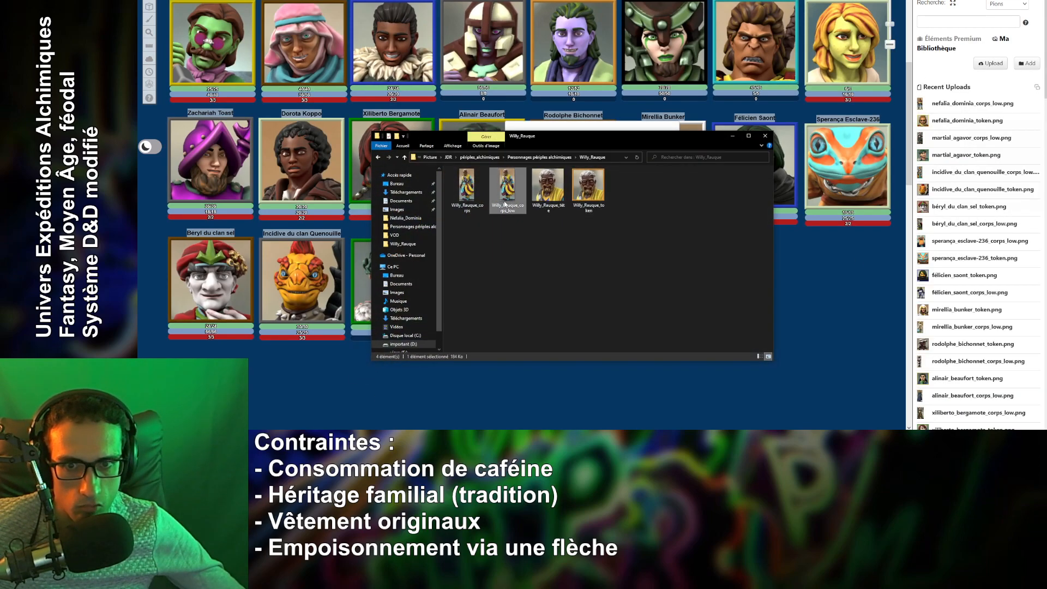
click(470, 206)
click(497, 194)
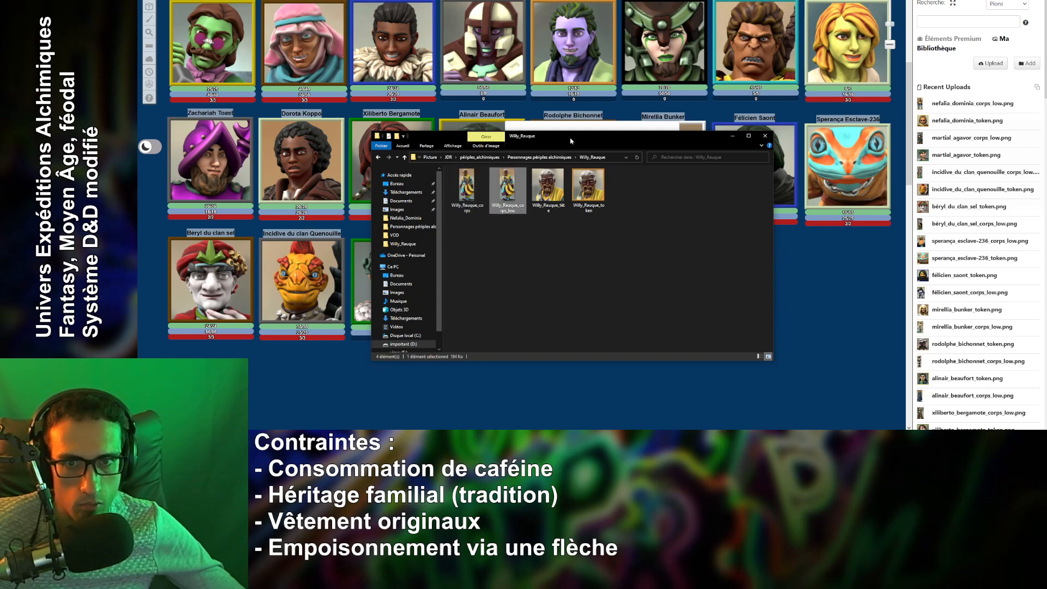
drag(571, 141, 555, 265)
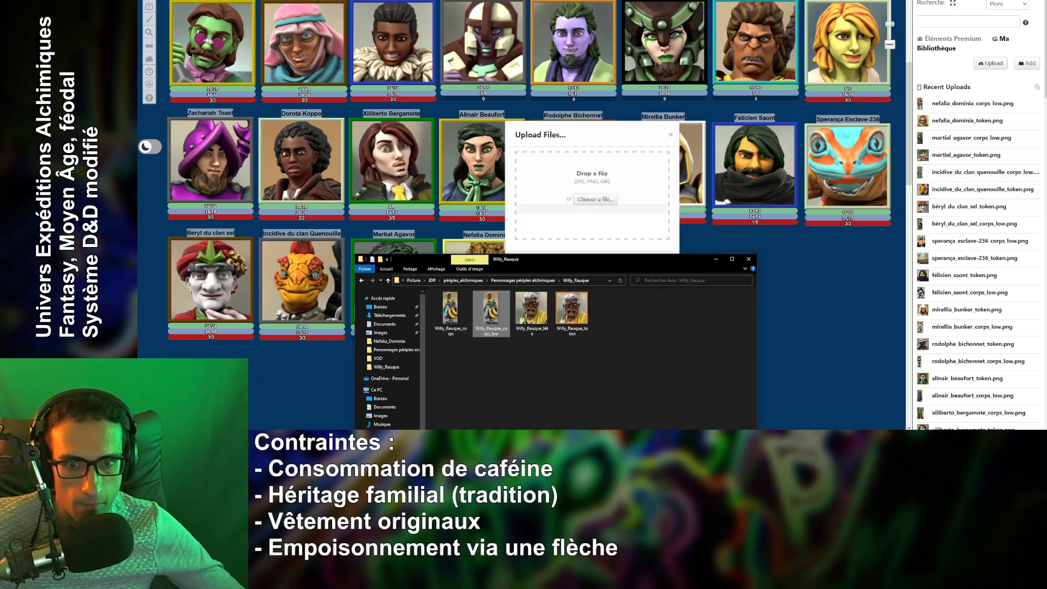
drag(571, 307, 620, 207)
drag(678, 260, 671, 109)
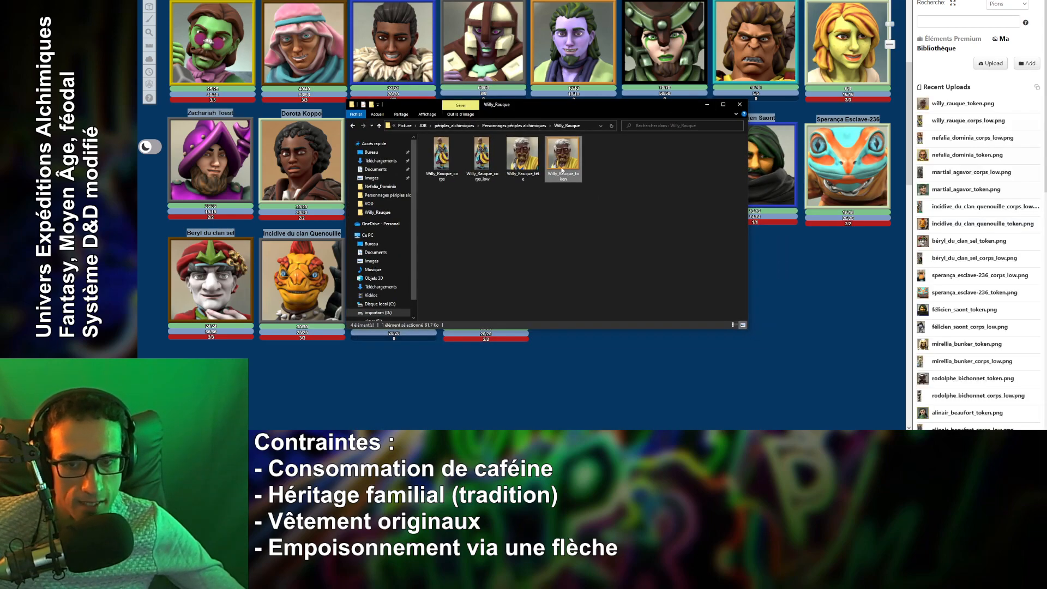
Check the image dimensions in the detailed properties of the token file in the character's folder.
key(Left)
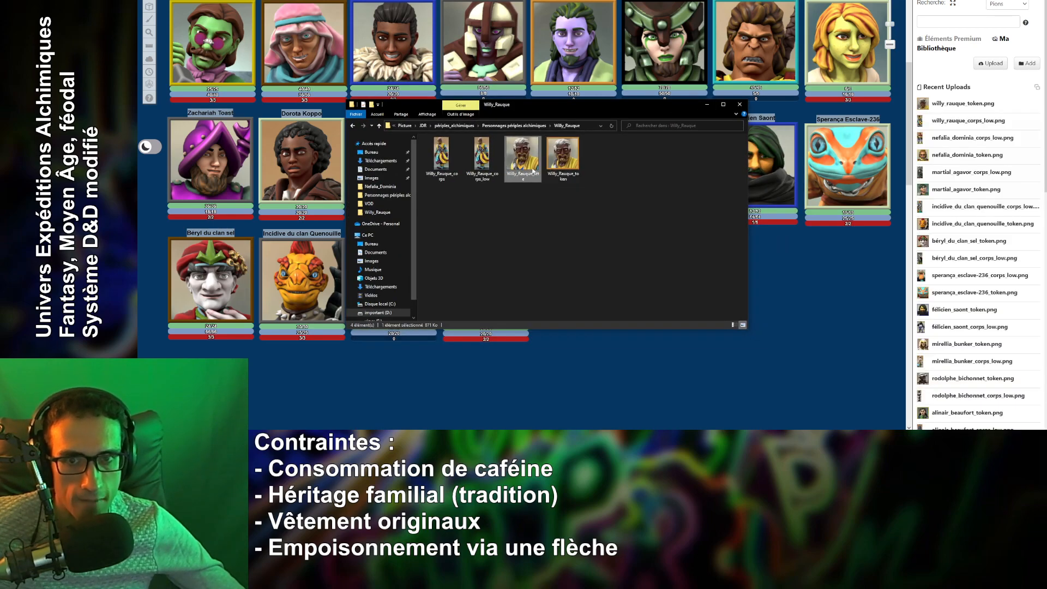
click(560, 169)
right_click(561, 167)
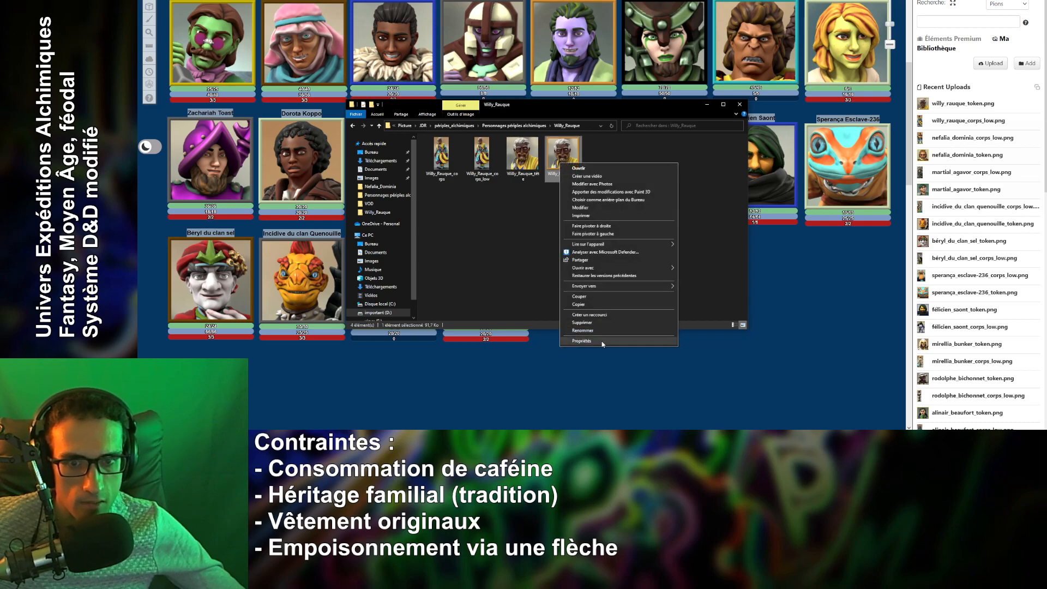
click(581, 341)
click(608, 180)
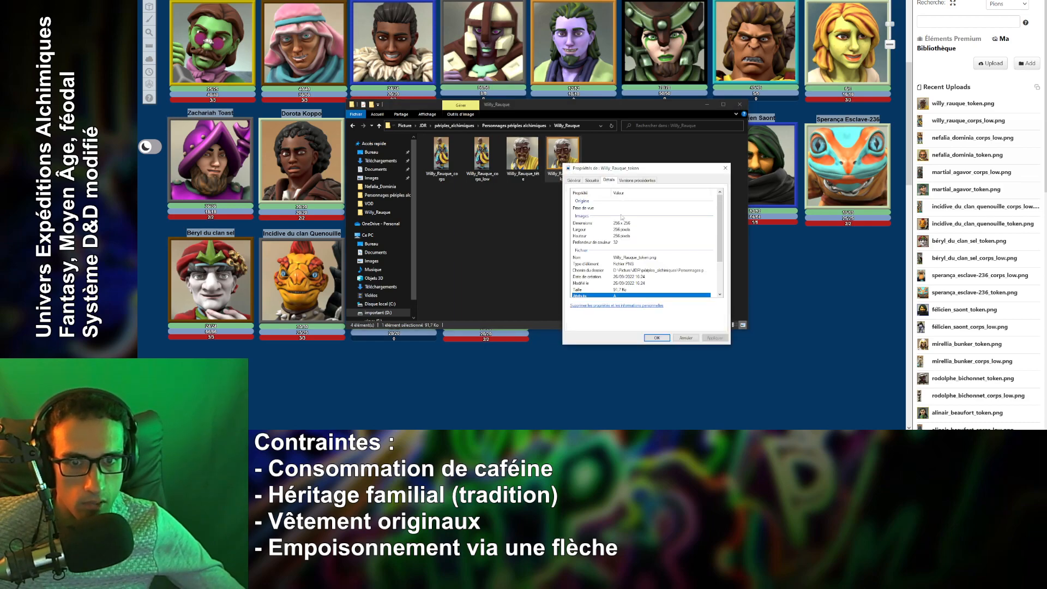
click(726, 170)
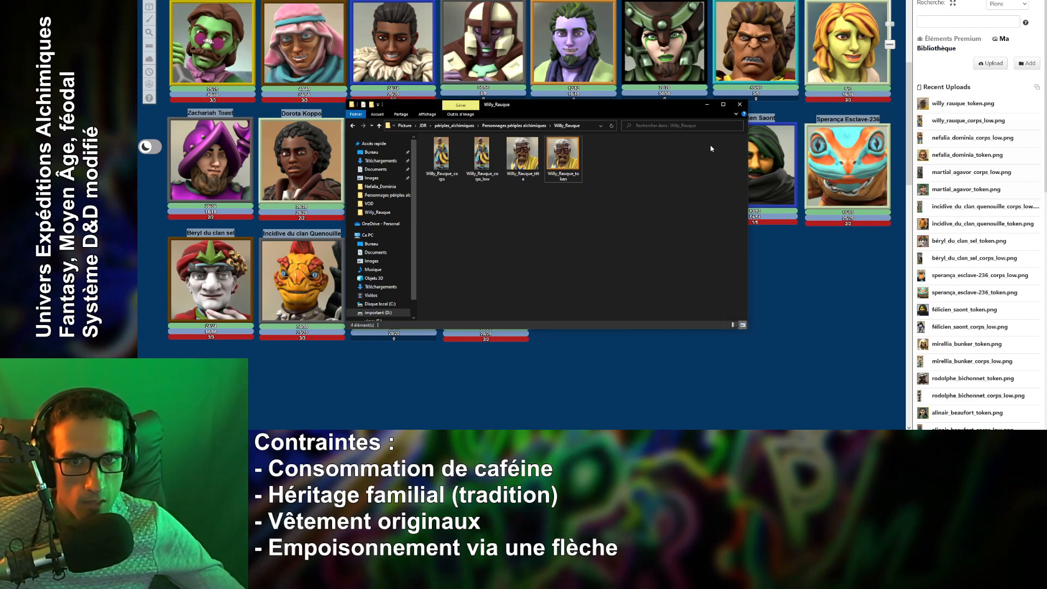
Close the upload dialog and place the uploaded token image on the map at the end of the last row of tokens.
click(707, 105)
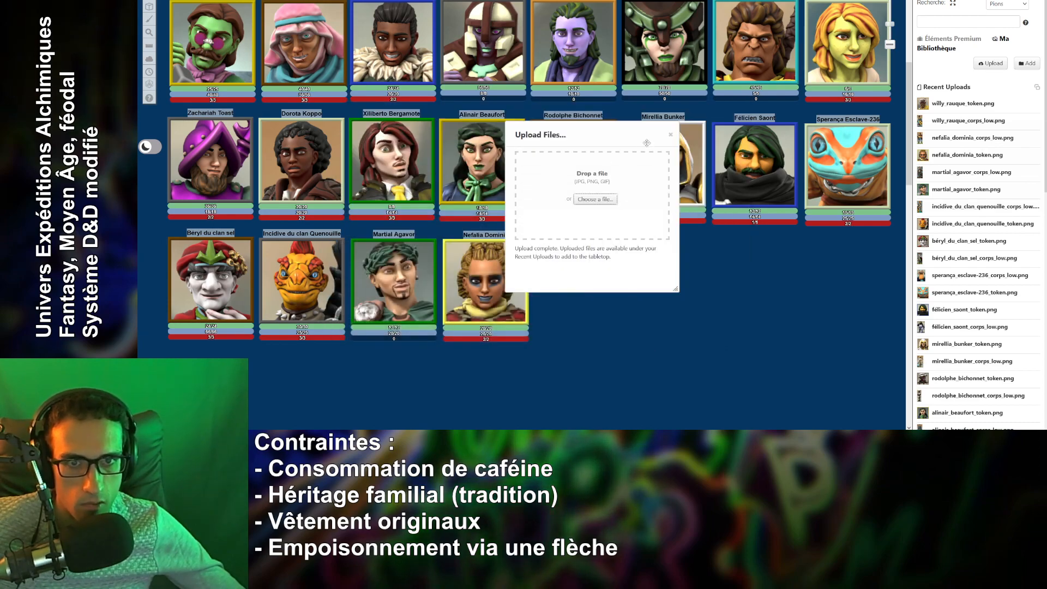
click(671, 134)
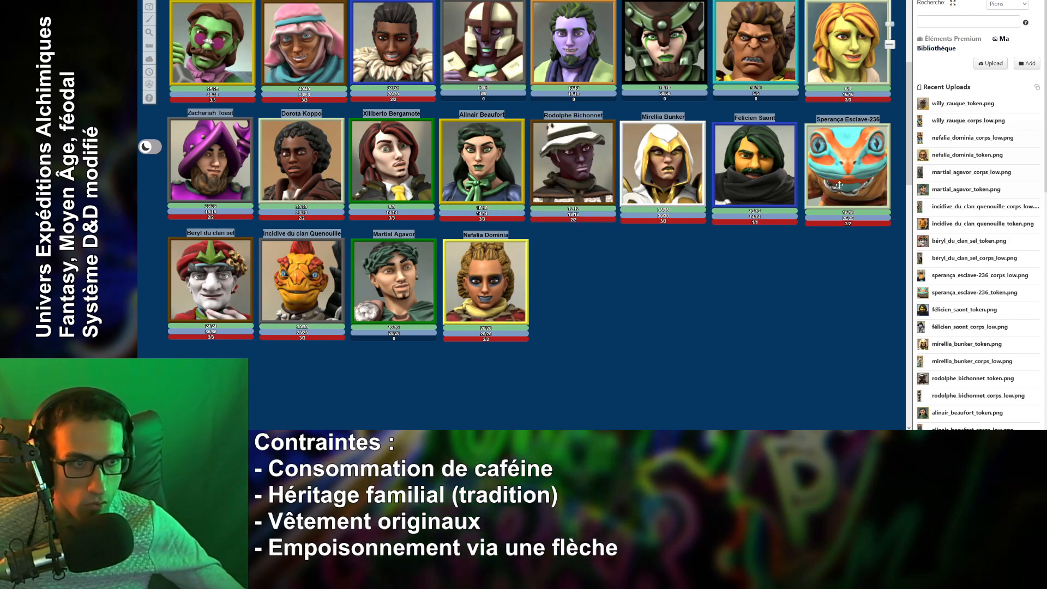
drag(957, 103, 577, 288)
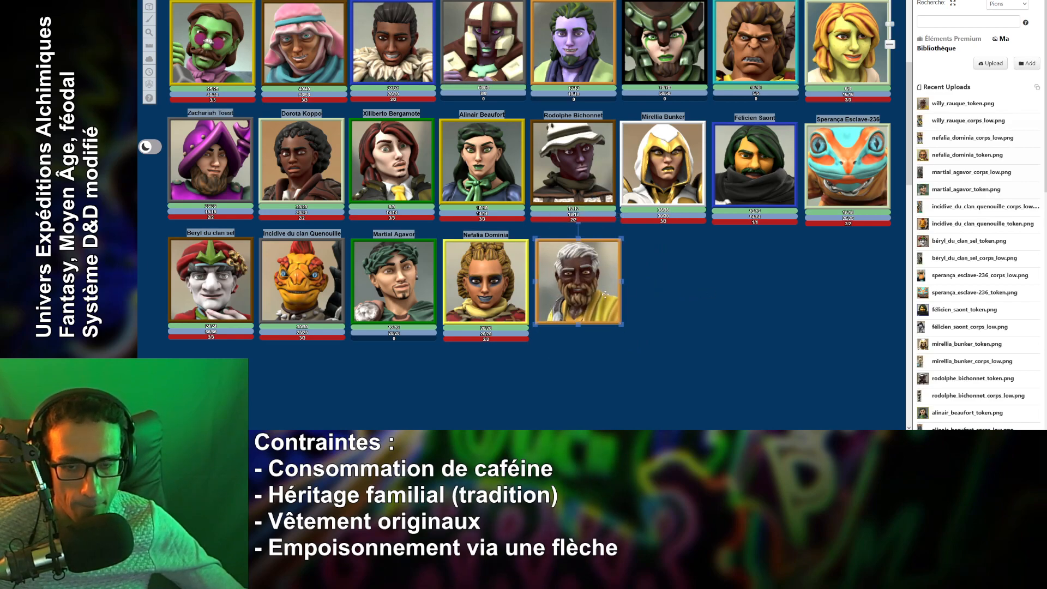
click(736, 295)
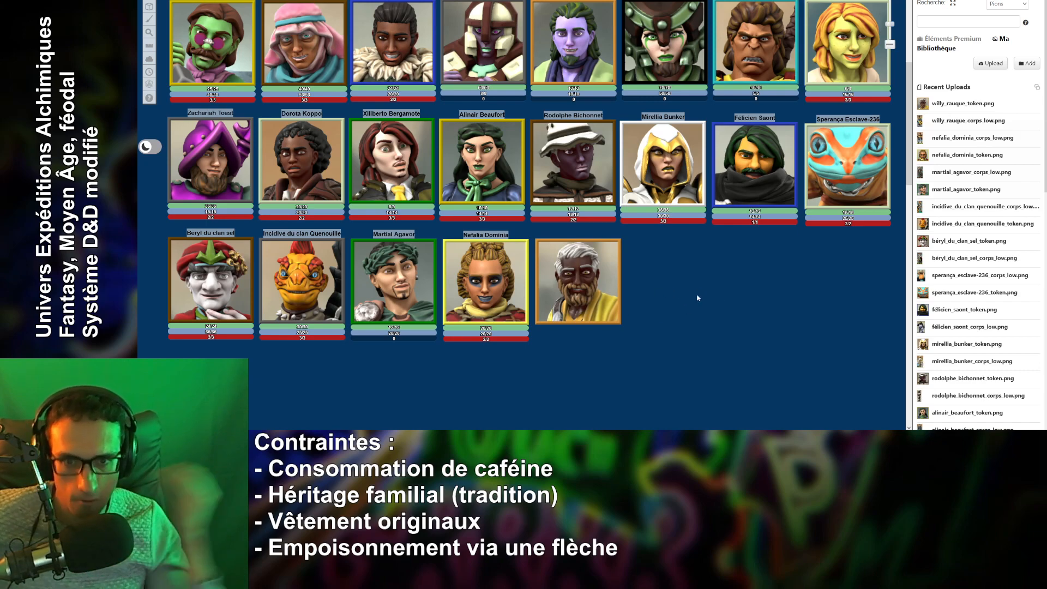
Set the uploaded reduced body image as the avatar of the new character's journal entry and save the changes.
click(948, 122)
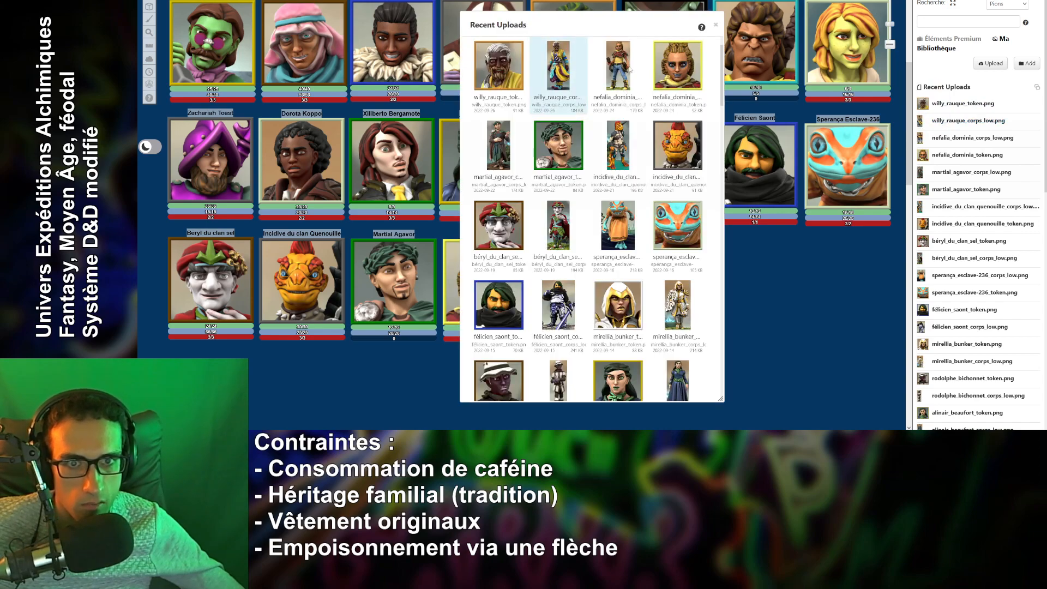
click(717, 26)
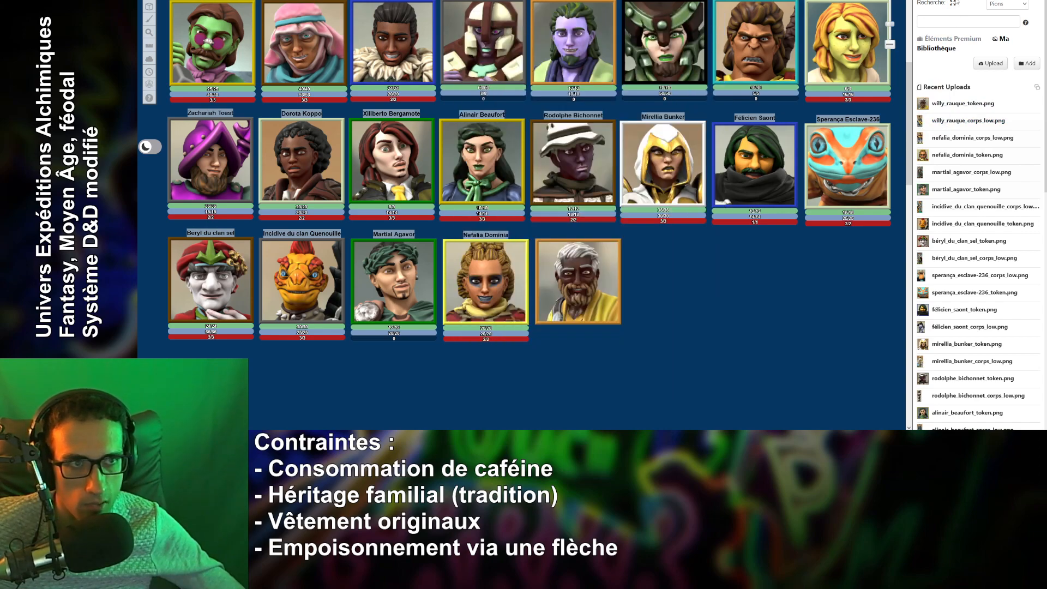
click(975, 55)
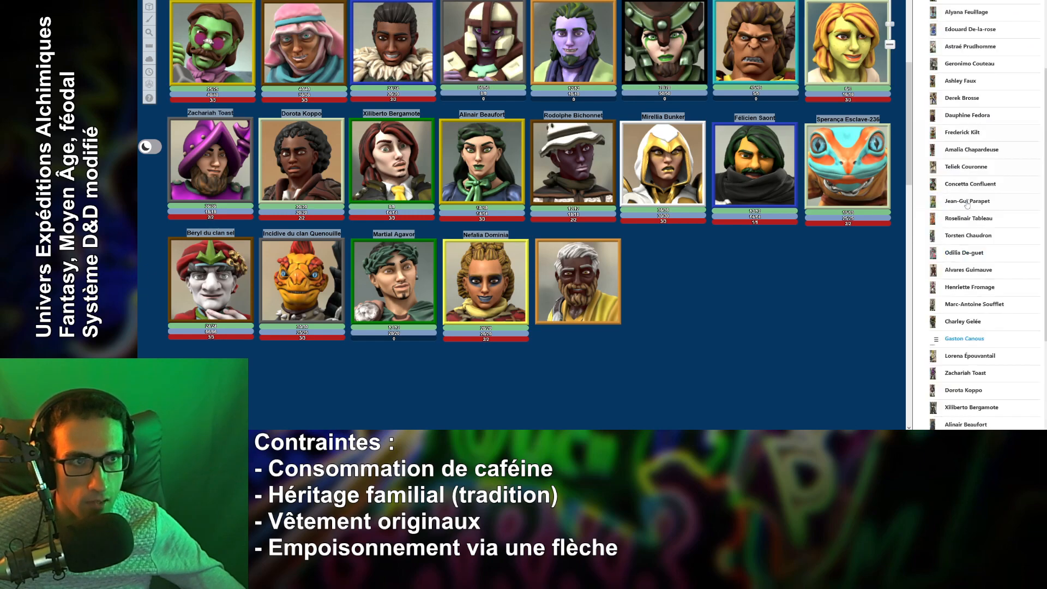
click(955, 31)
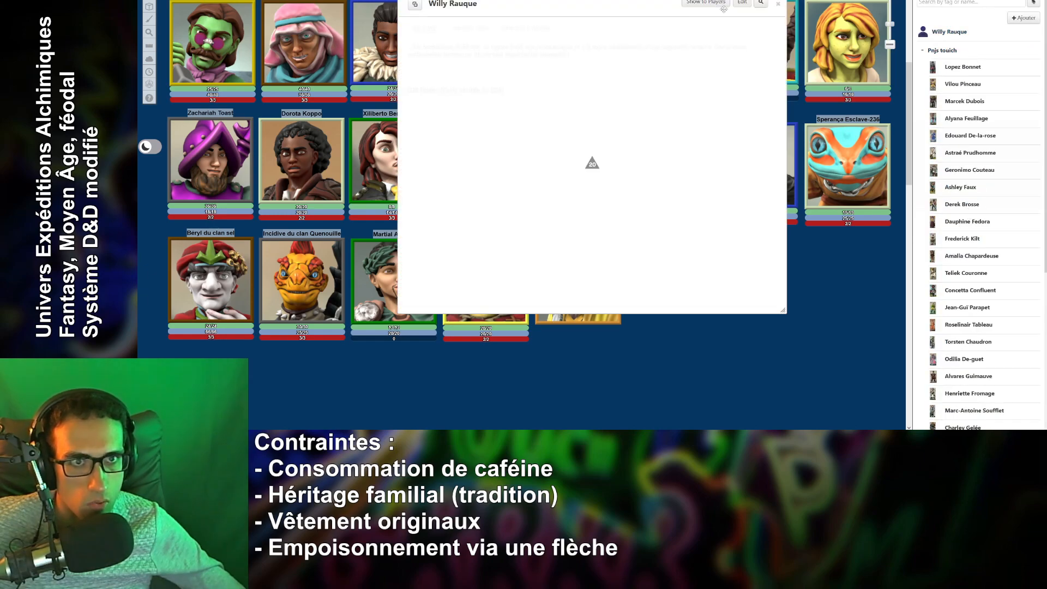
click(742, 3)
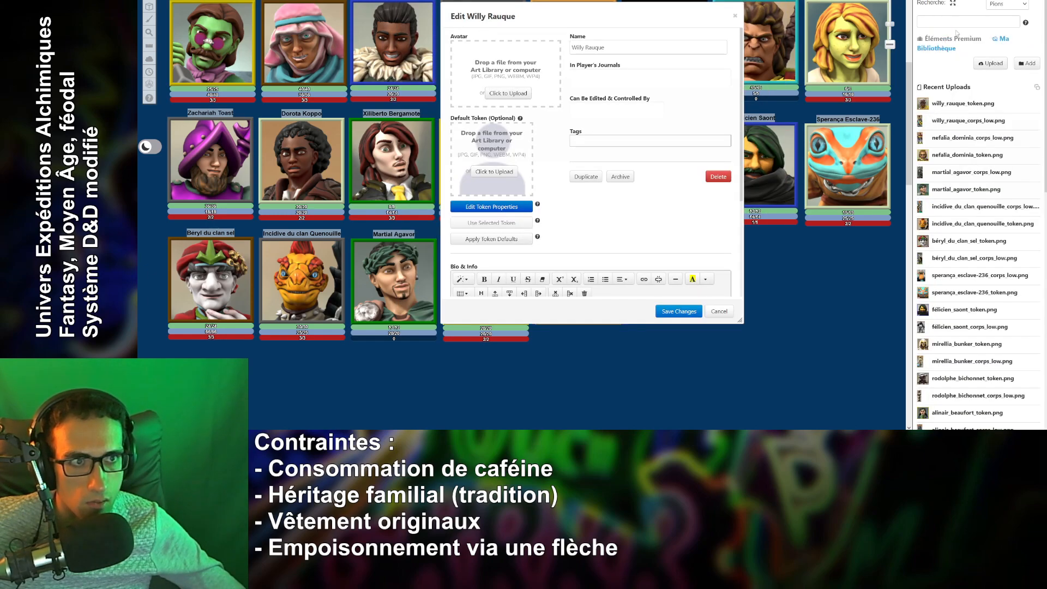
drag(954, 121, 507, 82)
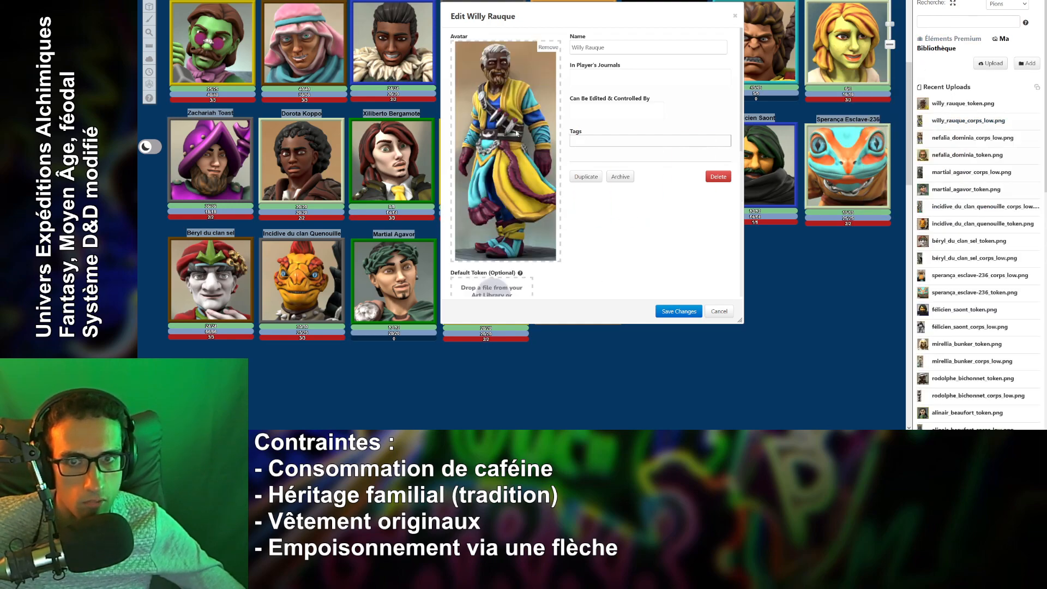
click(678, 313)
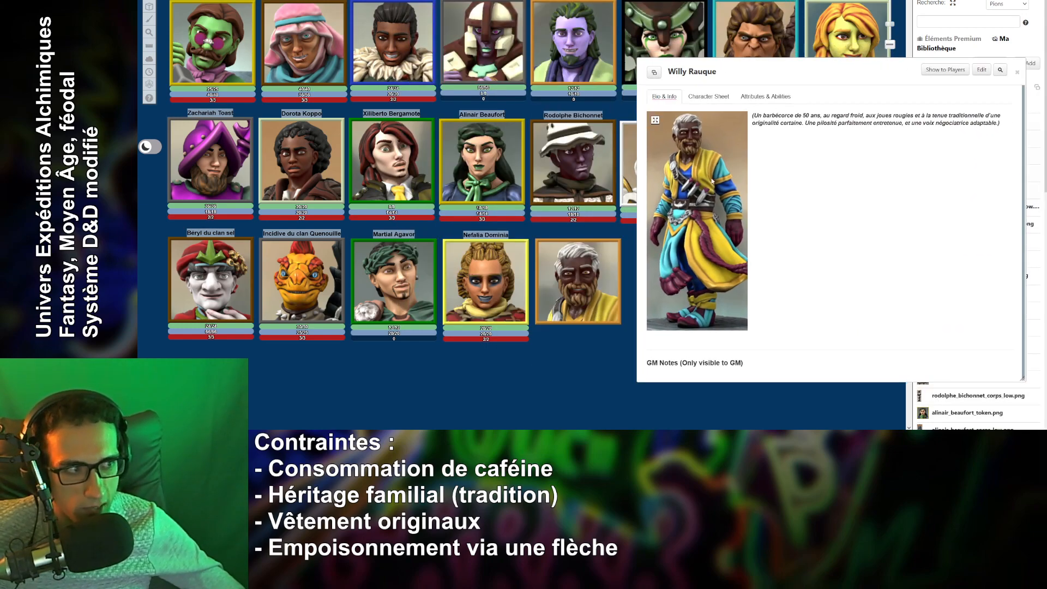
click(576, 278)
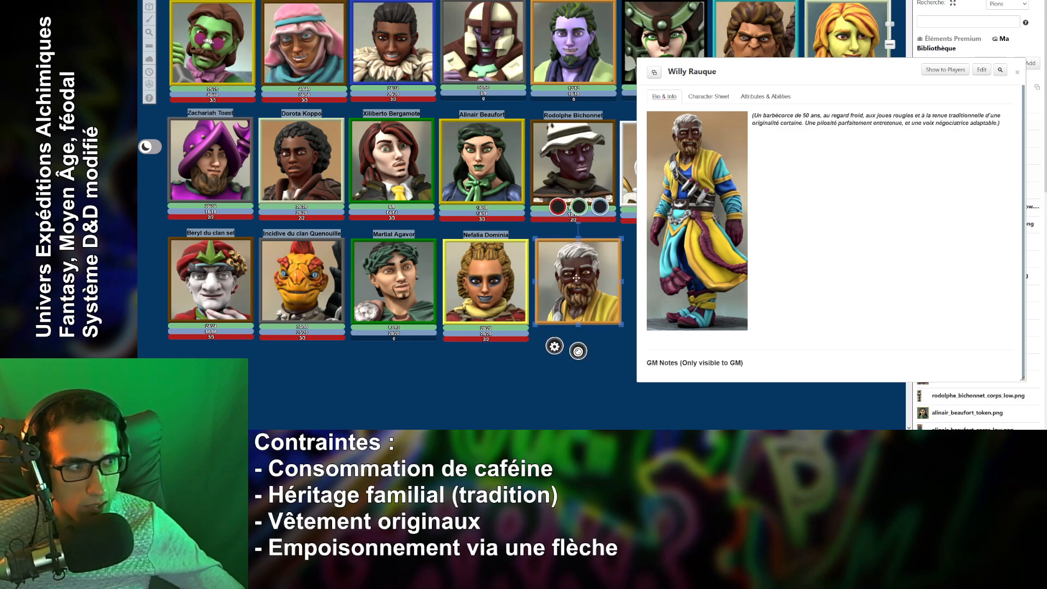
click(542, 389)
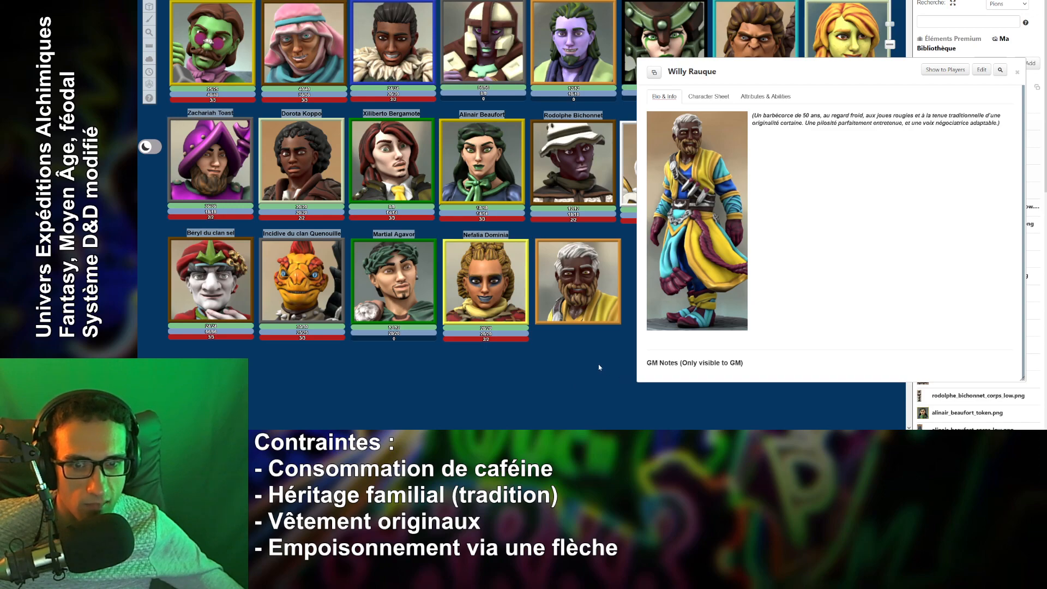
right_drag(578, 377, 553, 365)
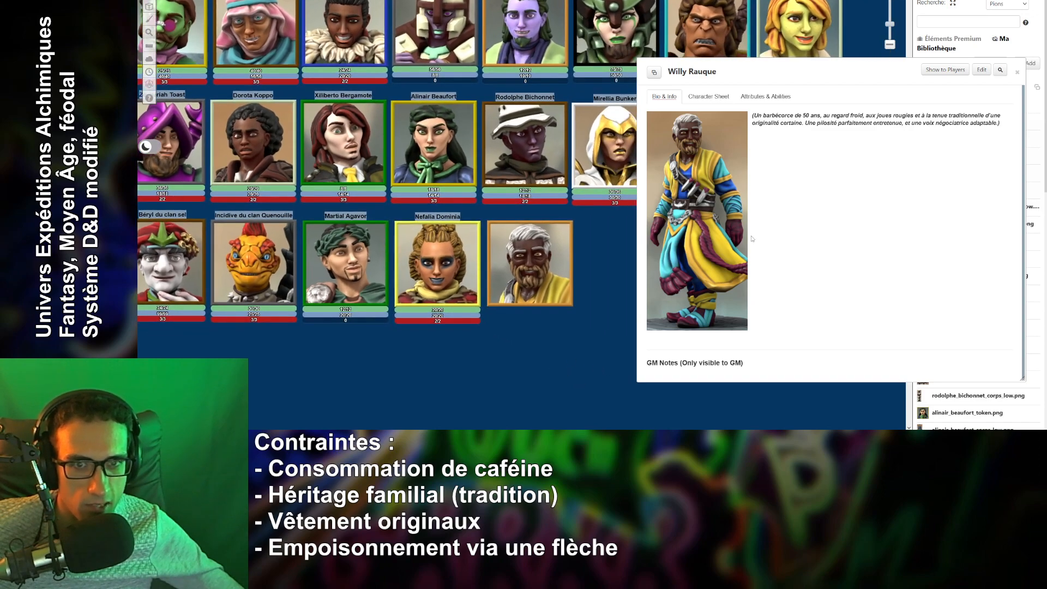
drag(784, 64, 585, 55)
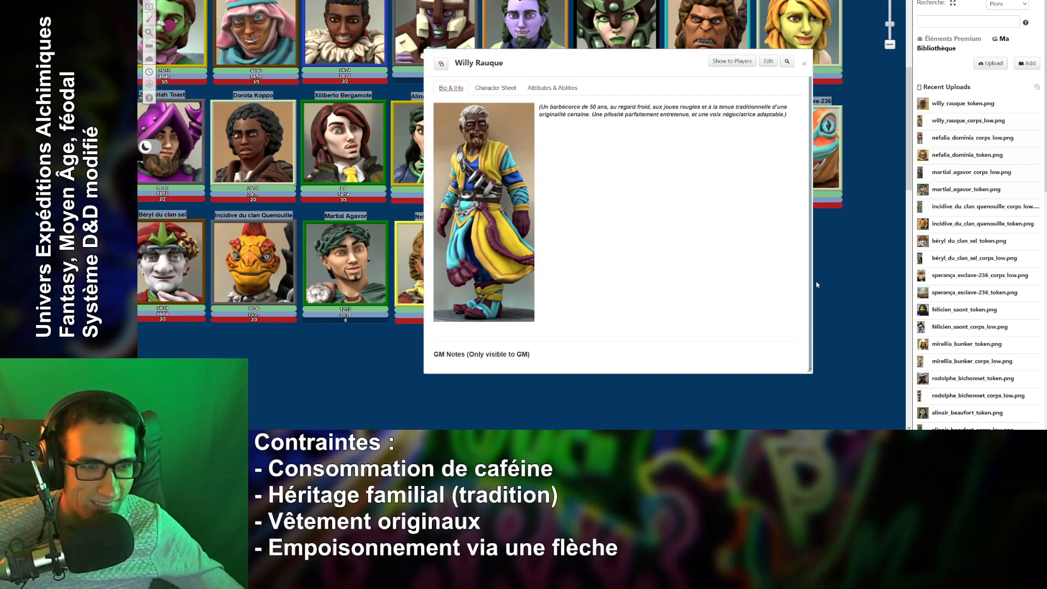
right_drag(816, 284, 848, 275)
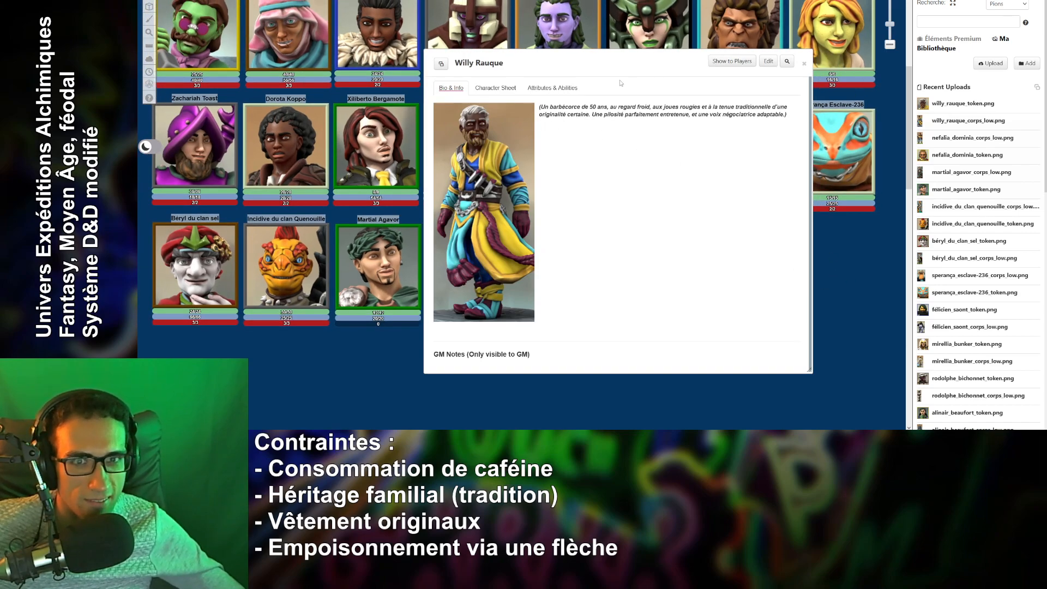
Make the new token represent the artisan's character and enable its name plate (Écusson) in the token settings.
drag(634, 62, 832, 49)
double_click(571, 240)
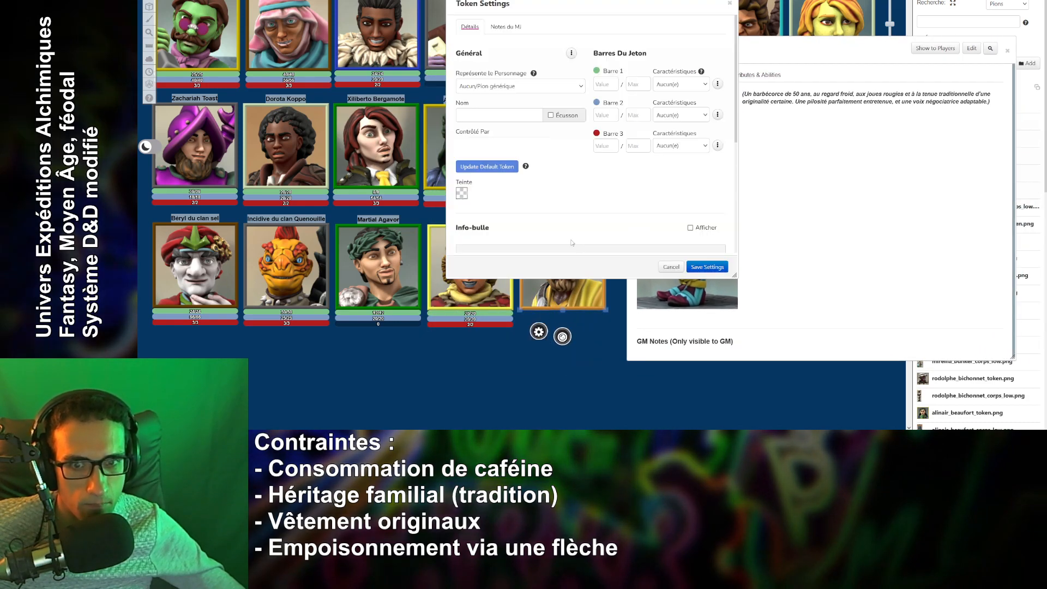
click(524, 87)
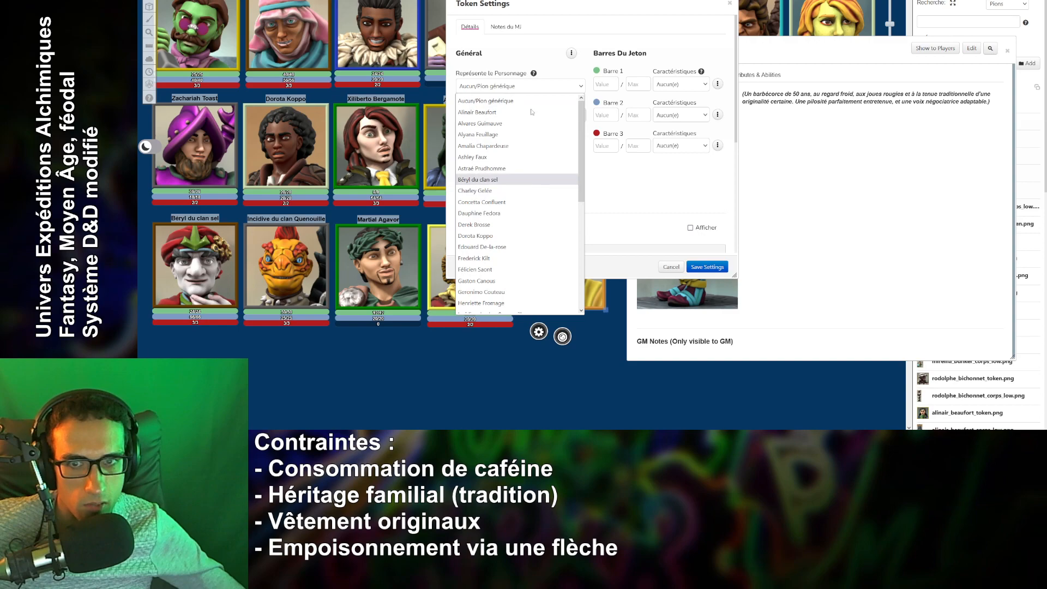
click(529, 100)
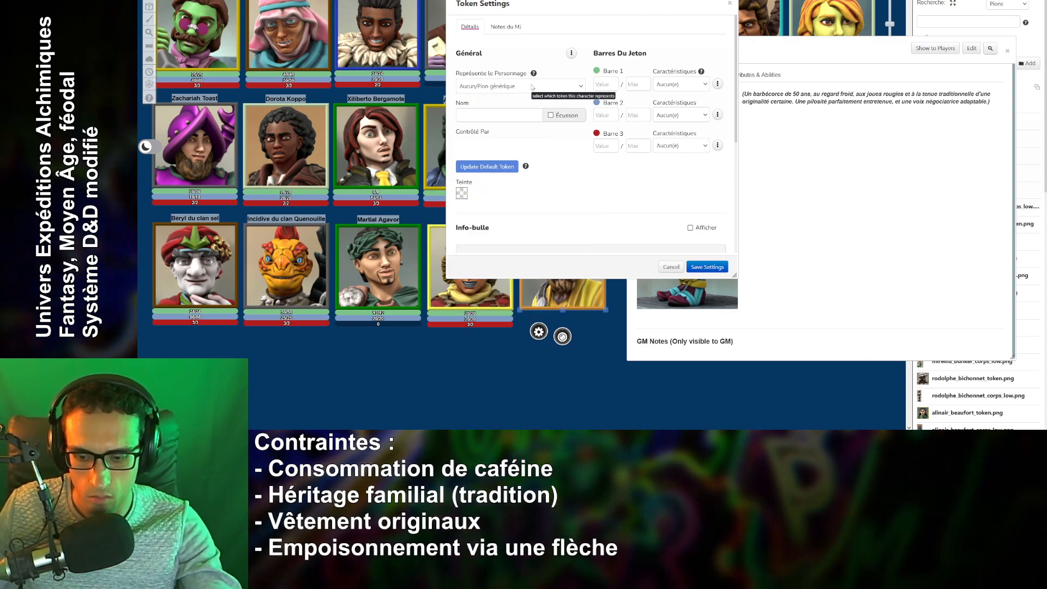
key(w)
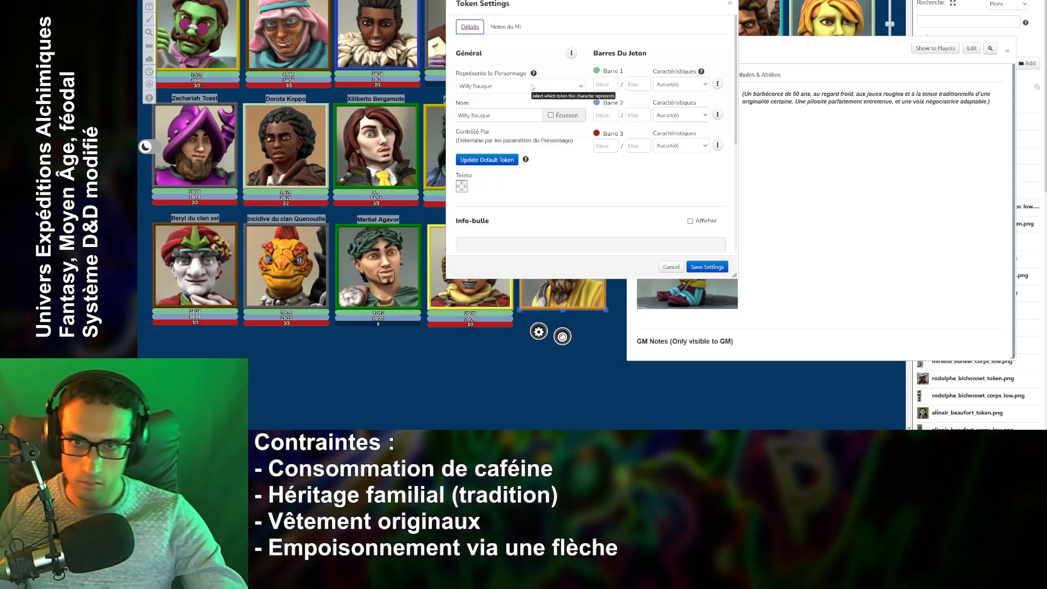
click(552, 115)
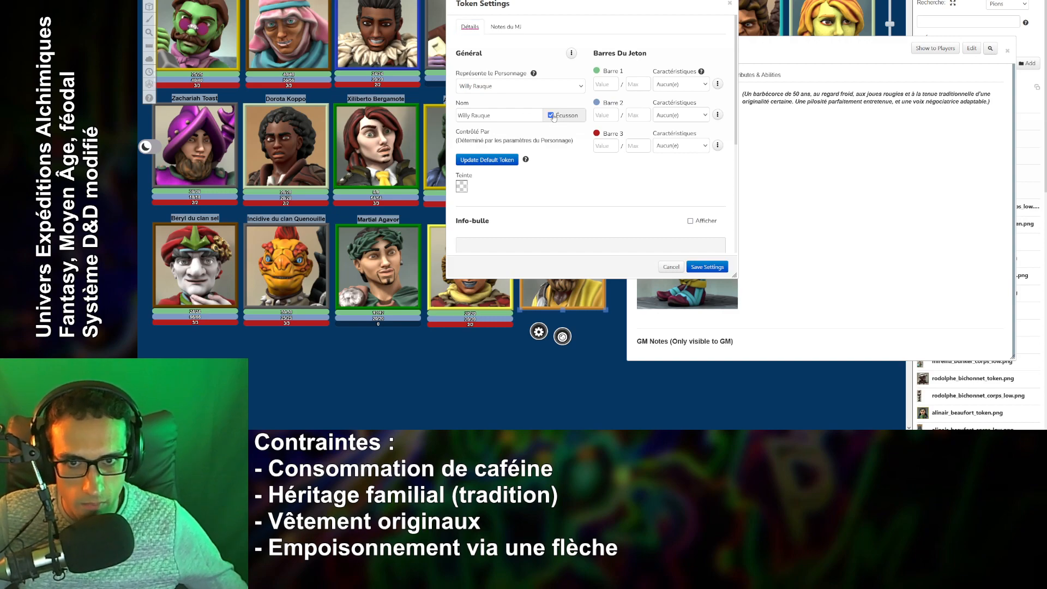
Link the token's bar 1 (Barre 1) to the character's hp attribute.
click(684, 85)
text(hp)
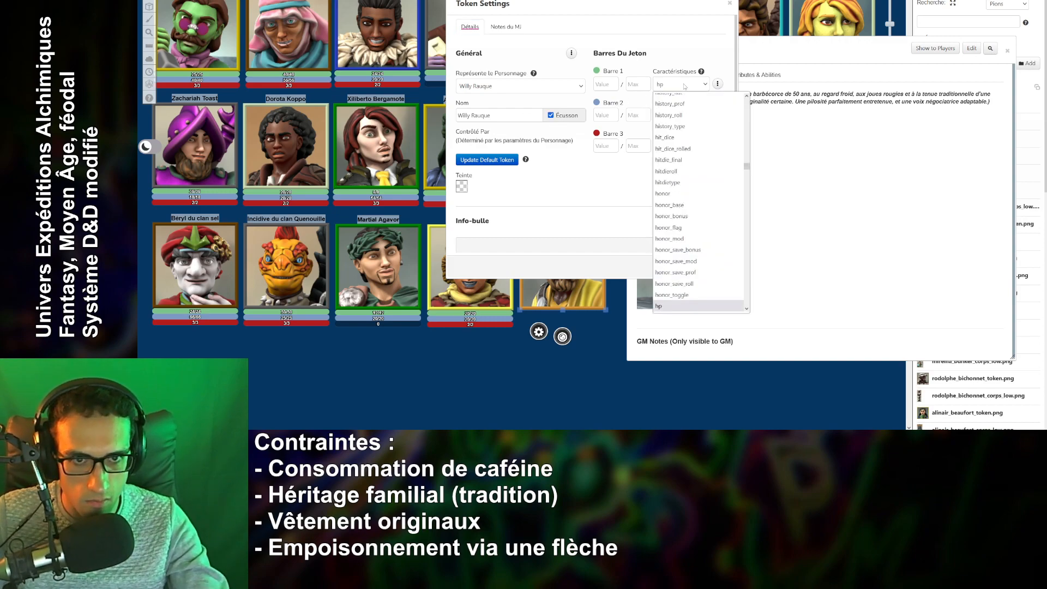
key(Return)
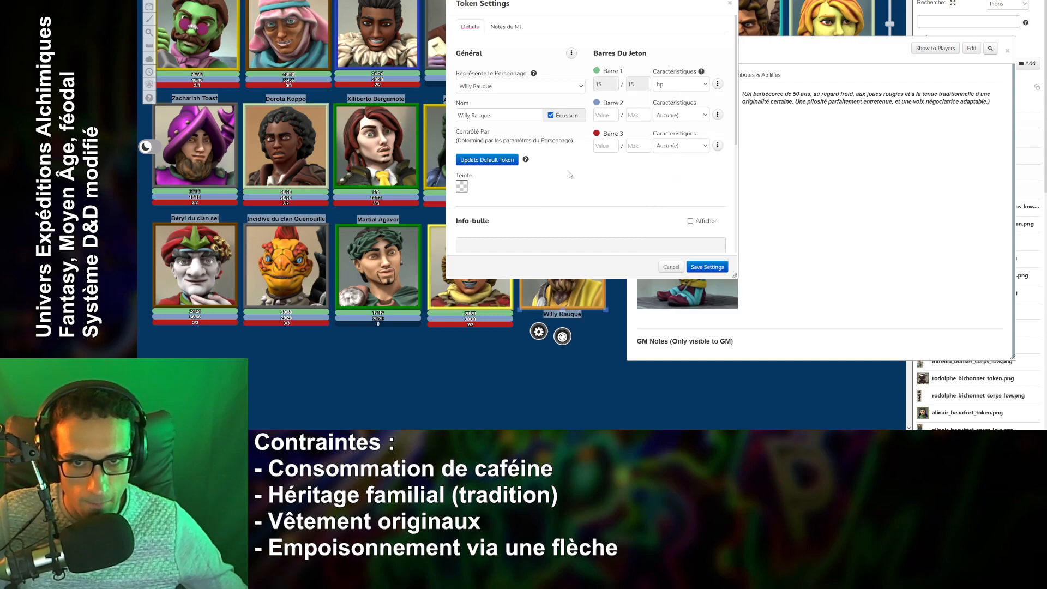
Set the token's bar 2 to 30/30 and bar 3 to 4/4, checking the values against the artisan's document.
click(608, 118)
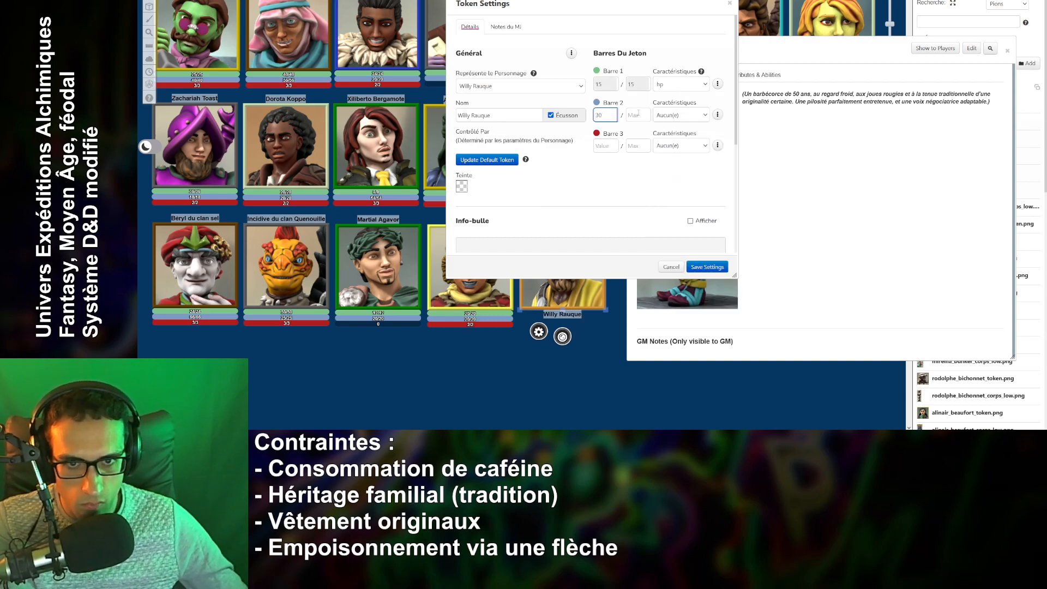
click(638, 114)
text(30)
click(600, 182)
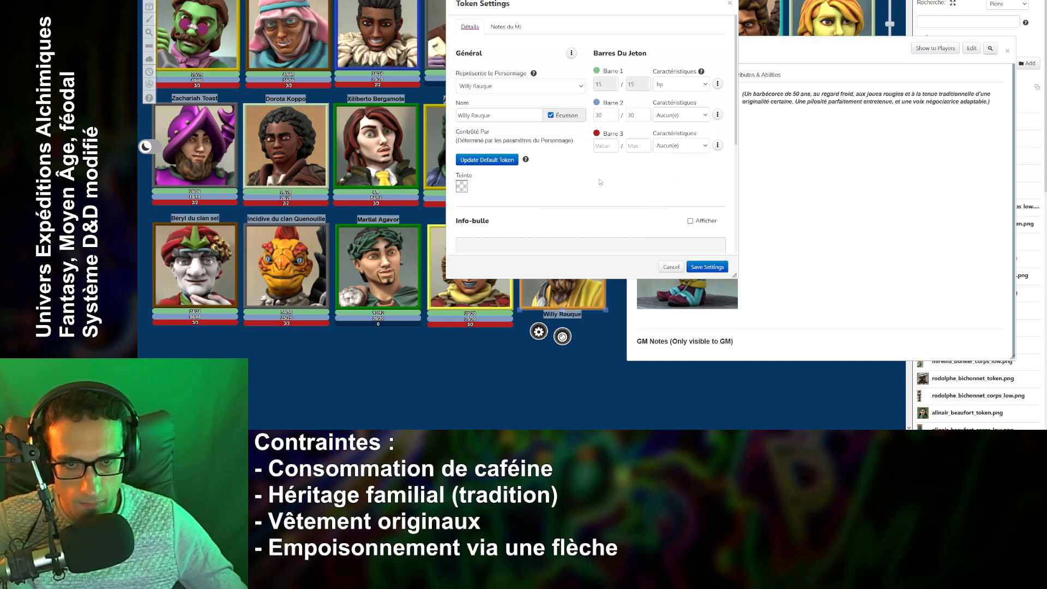
click(610, 147)
click(641, 146)
text(4)
click(619, 180)
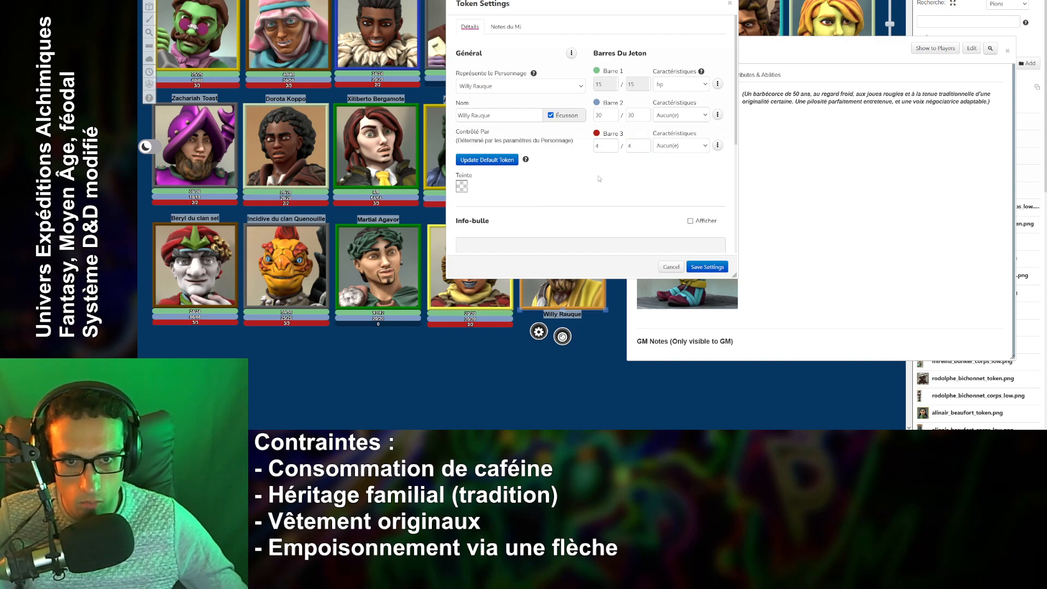
key(ctrl+Tab)
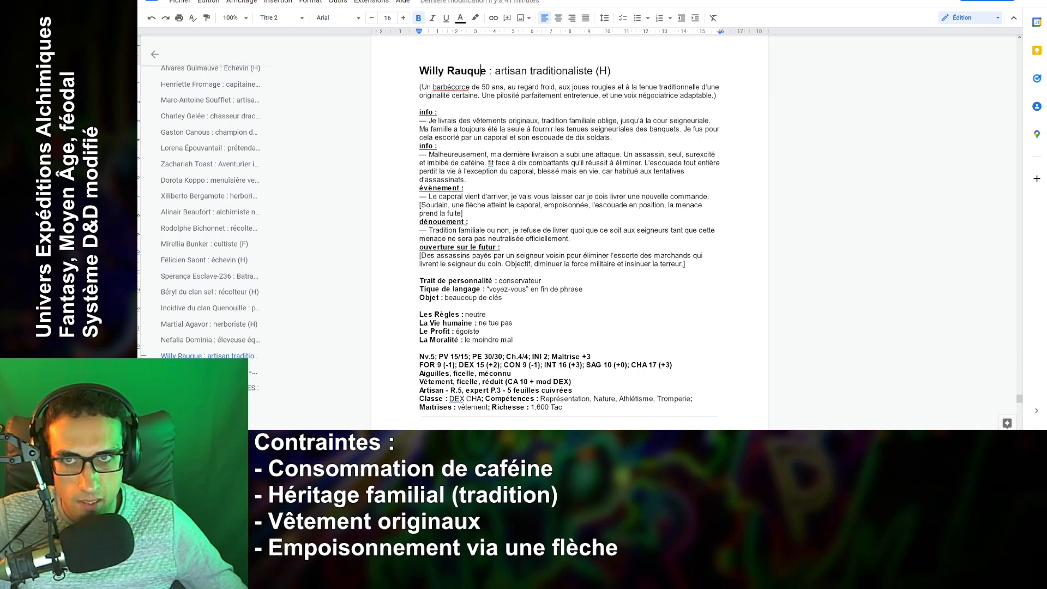
key(ctrl+shift+Tab)
Set the token bars' placement to below the token (En dessous), save the token settings and deselect the token.
scroll(538, 179, down, 5)
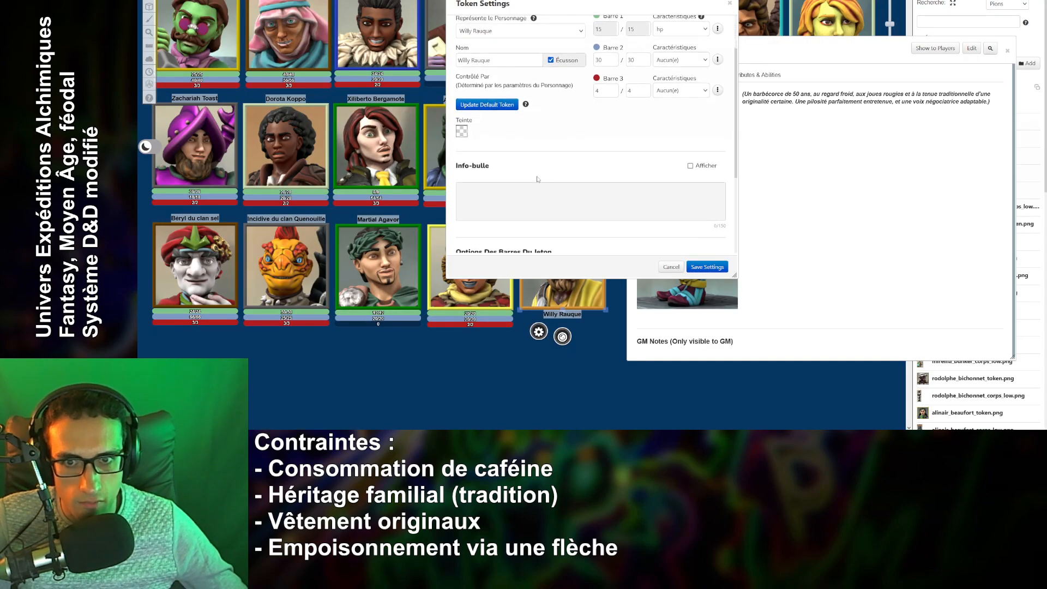
click(511, 202)
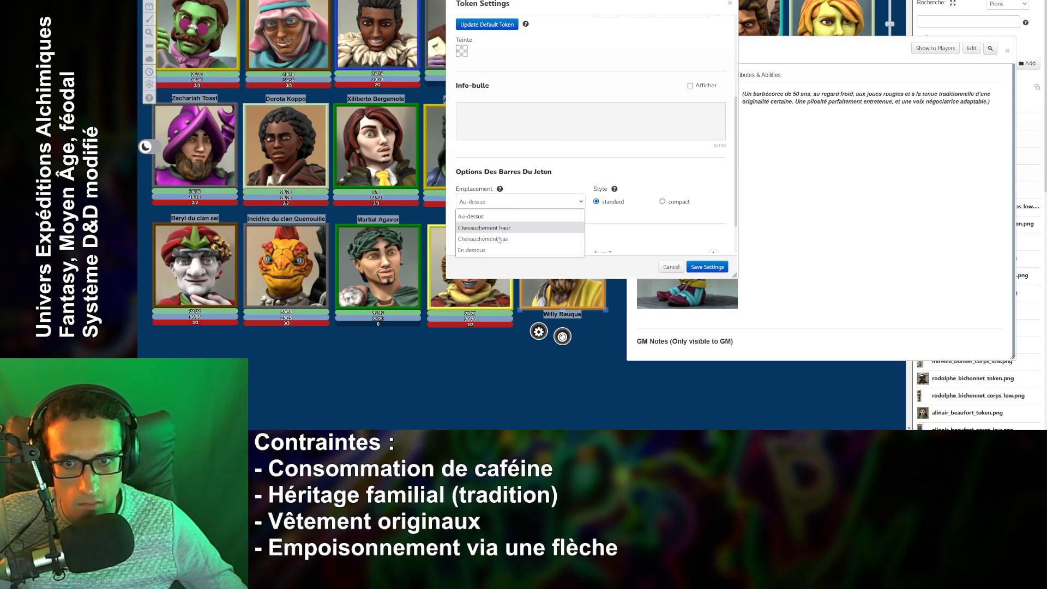
click(497, 250)
scroll(576, 233, up, 5)
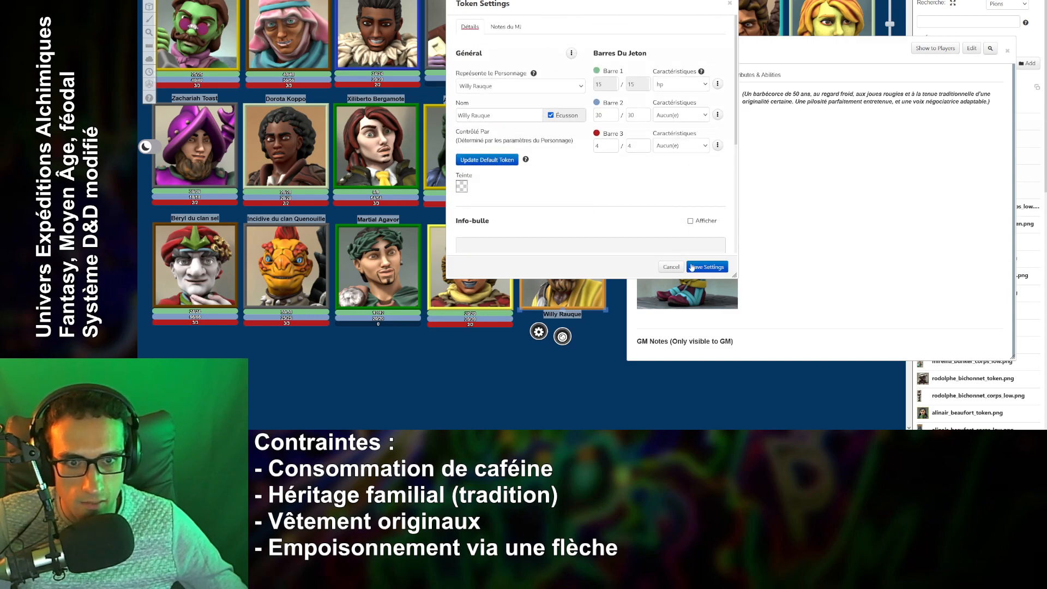
click(706, 267)
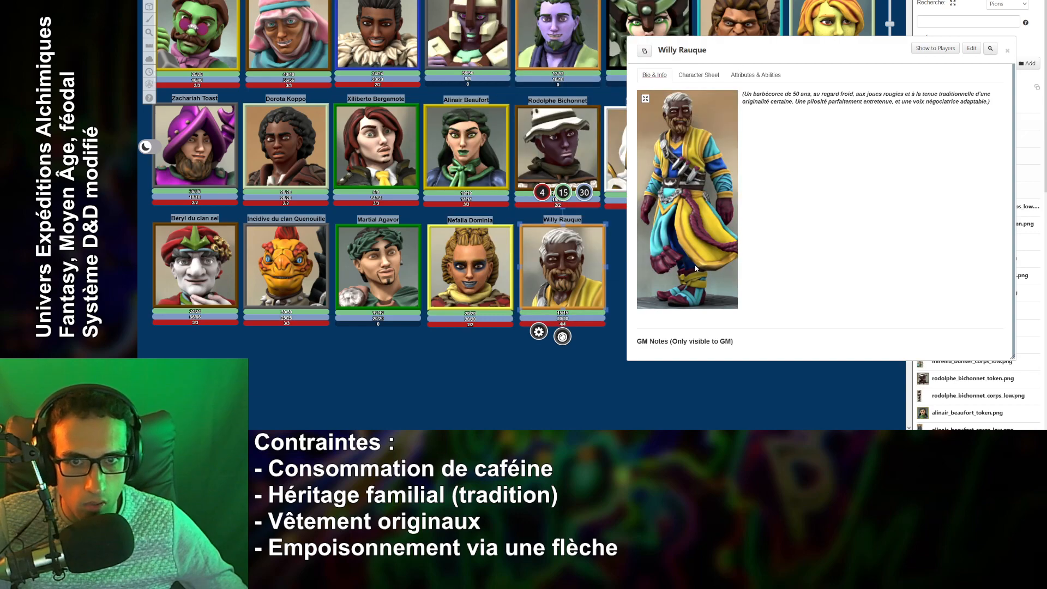
click(620, 255)
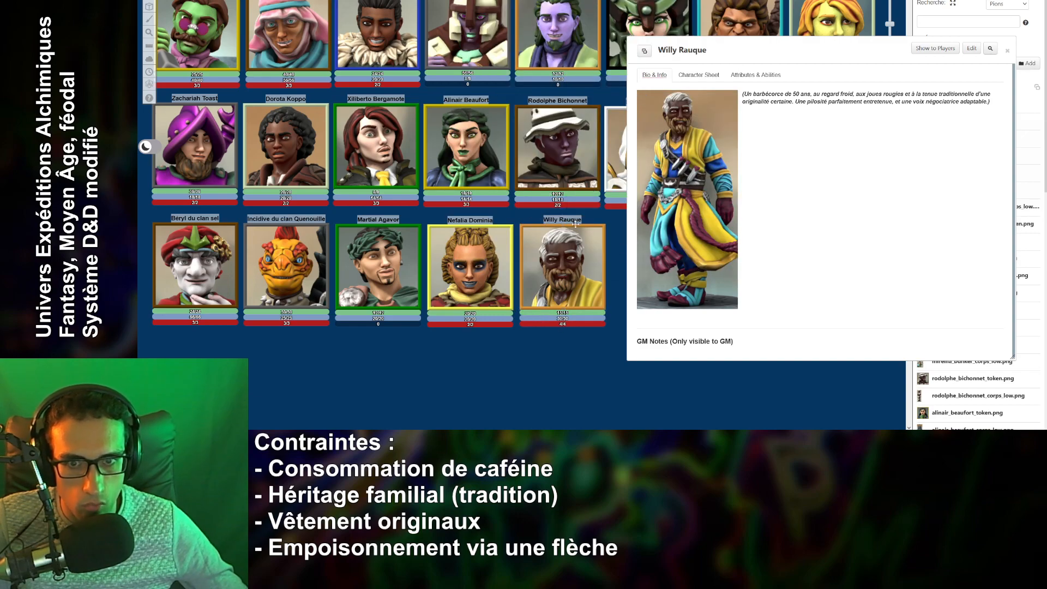
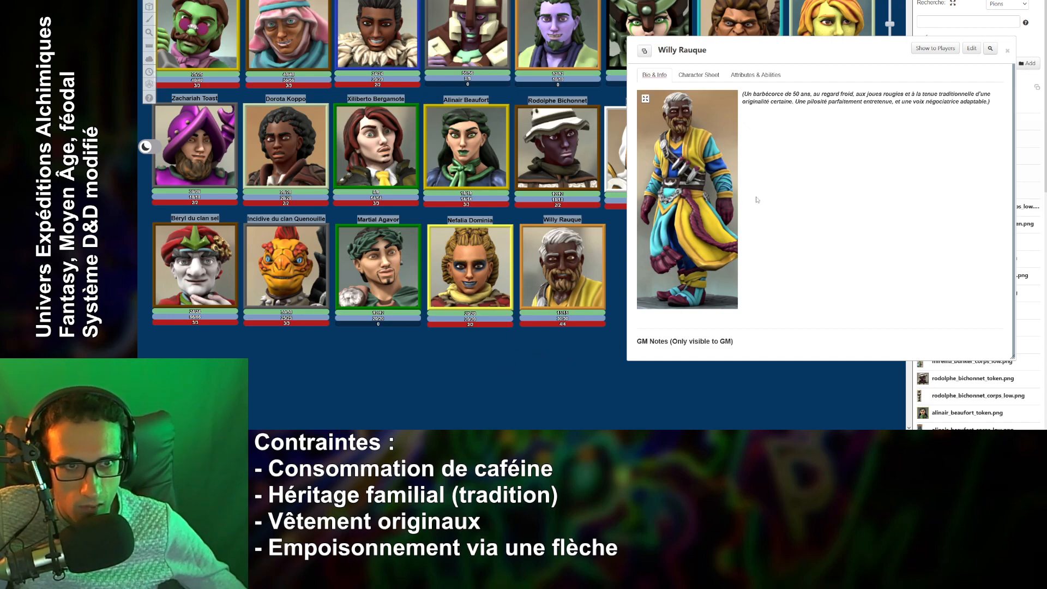
Assign the artisan's map token as the default token of the character's journal entry and save the changes.
click(571, 260)
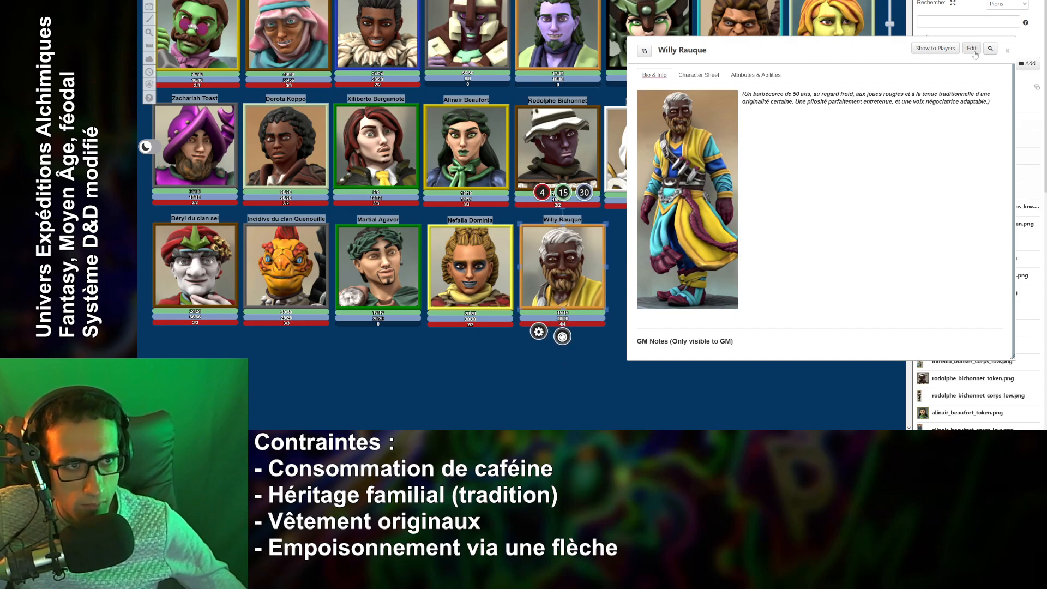
click(972, 48)
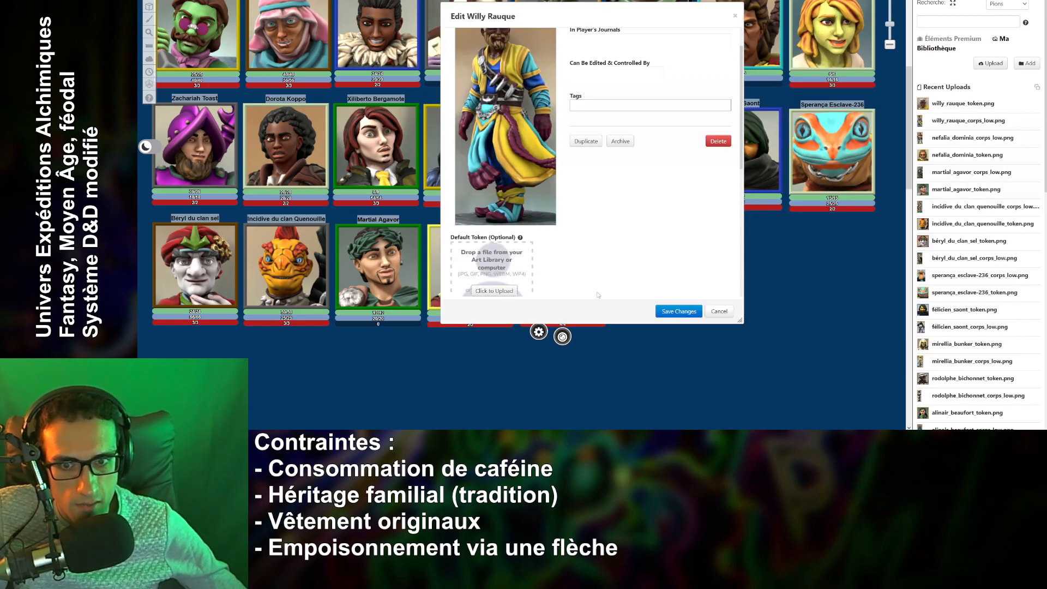
scroll(597, 295, down, 1)
scroll(561, 290, down, 1)
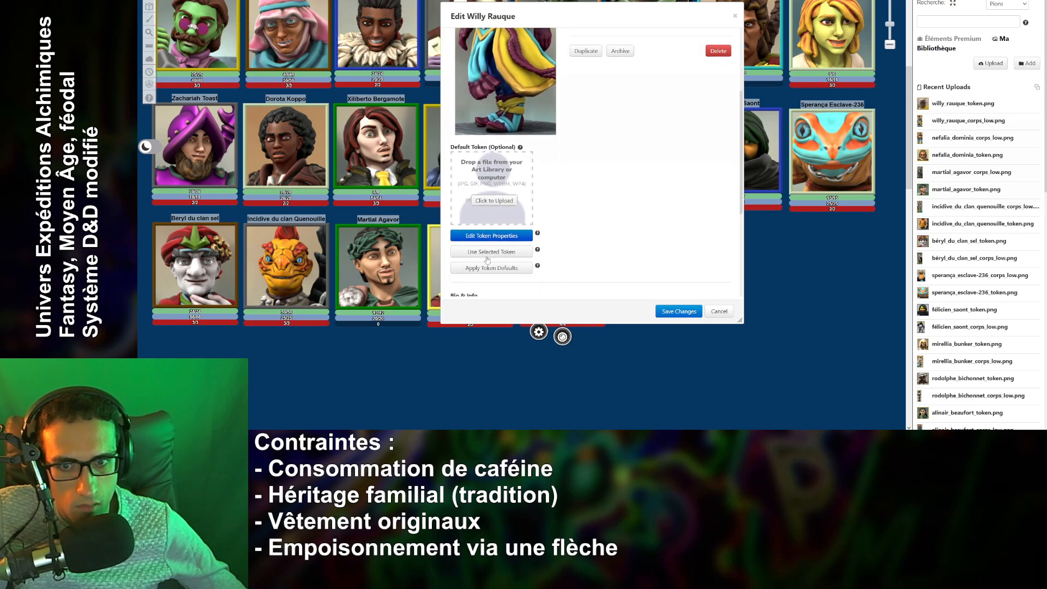
click(492, 269)
scroll(603, 259, down, 2)
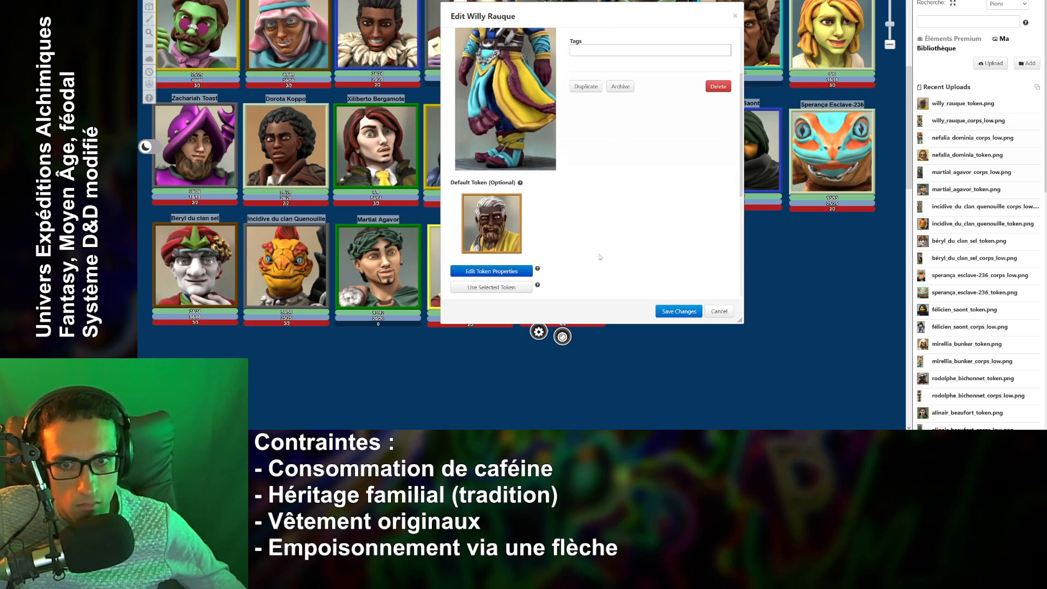
click(674, 312)
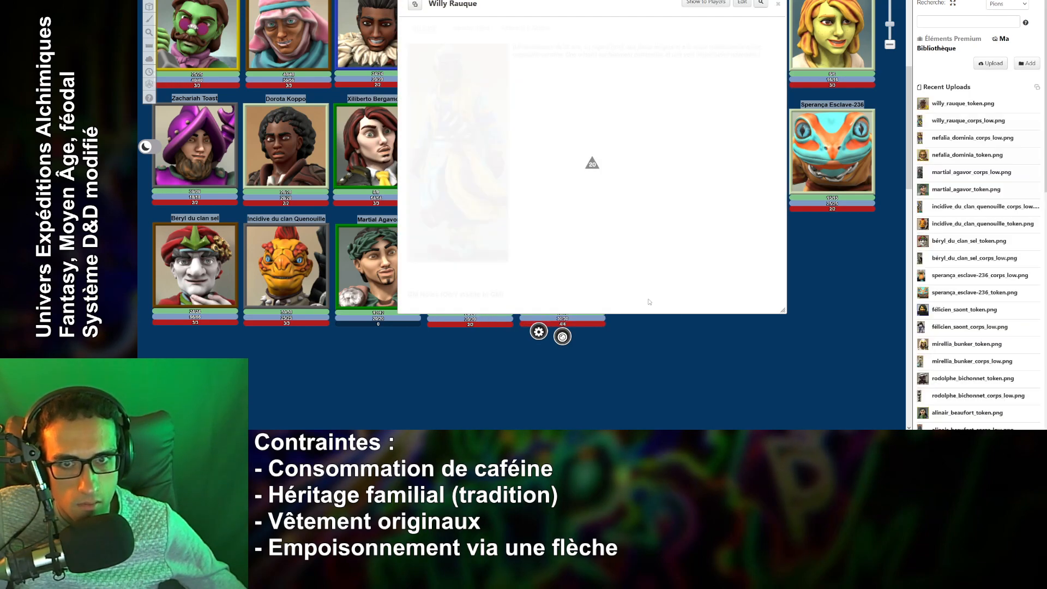
Review the artisan's character sheet, from the ability scores down to the skills, attacks and tool proficiencies.
drag(599, 3, 610, 37)
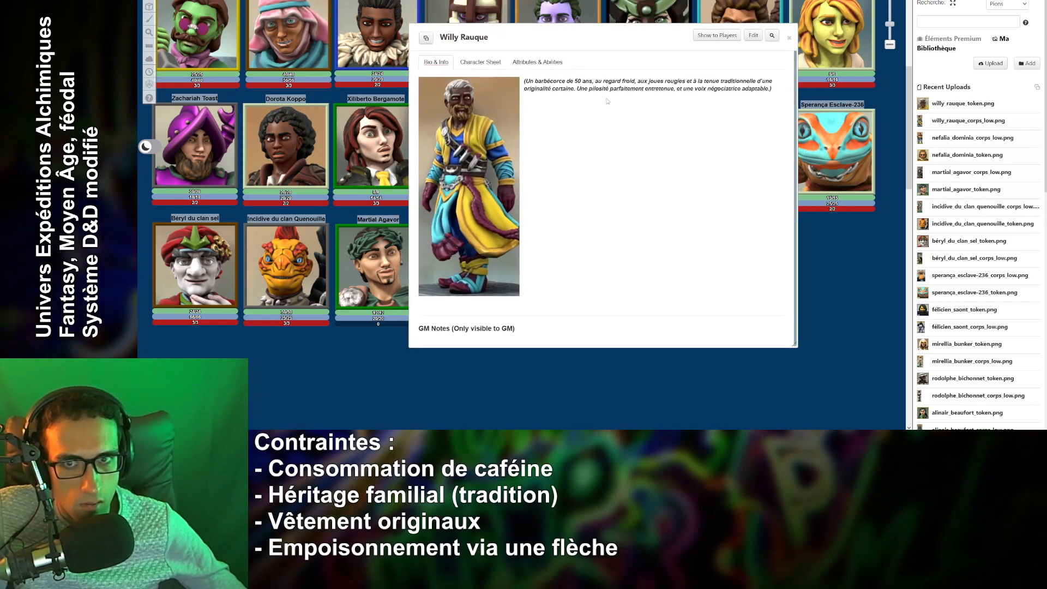
click(481, 61)
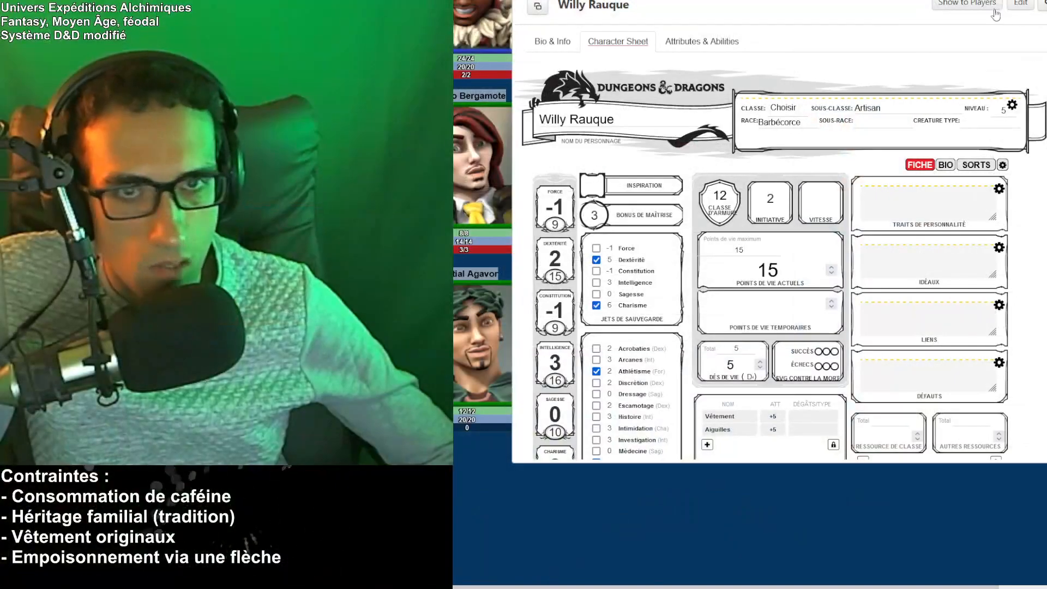
drag(668, 33, 643, 45)
drag(858, 17, 828, 42)
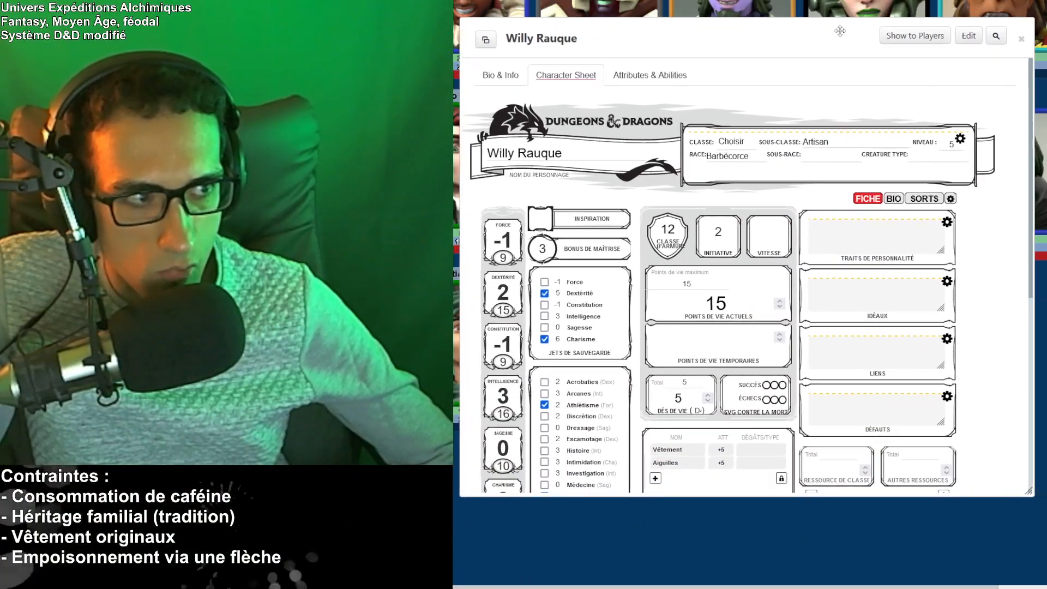
scroll(637, 296, down, 1)
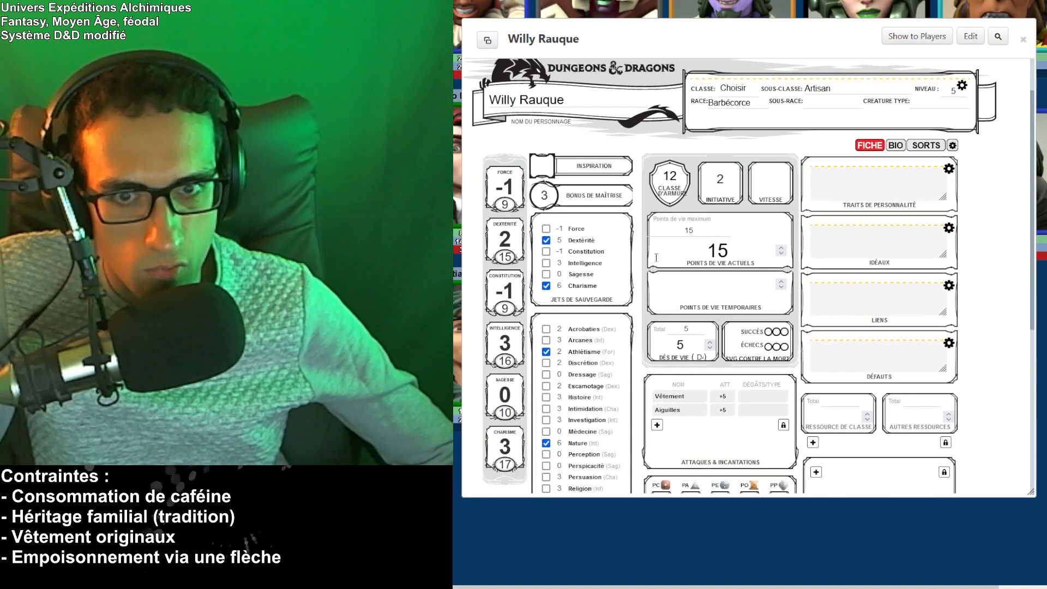
scroll(637, 295, down, 3)
scroll(637, 295, down, 3)
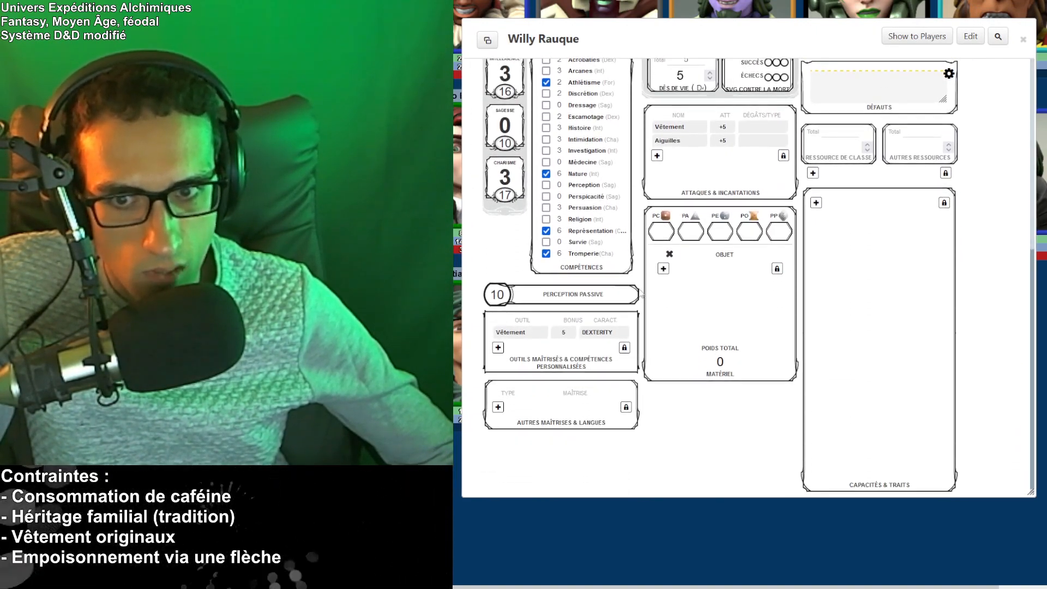
scroll(646, 293, up, 1)
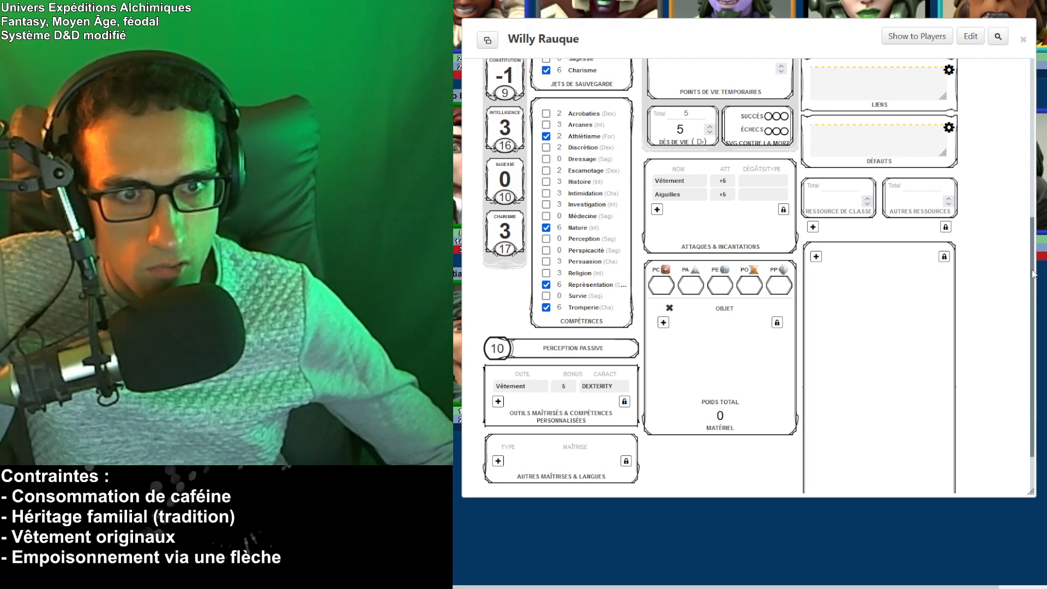
drag(1030, 264, 1029, 104)
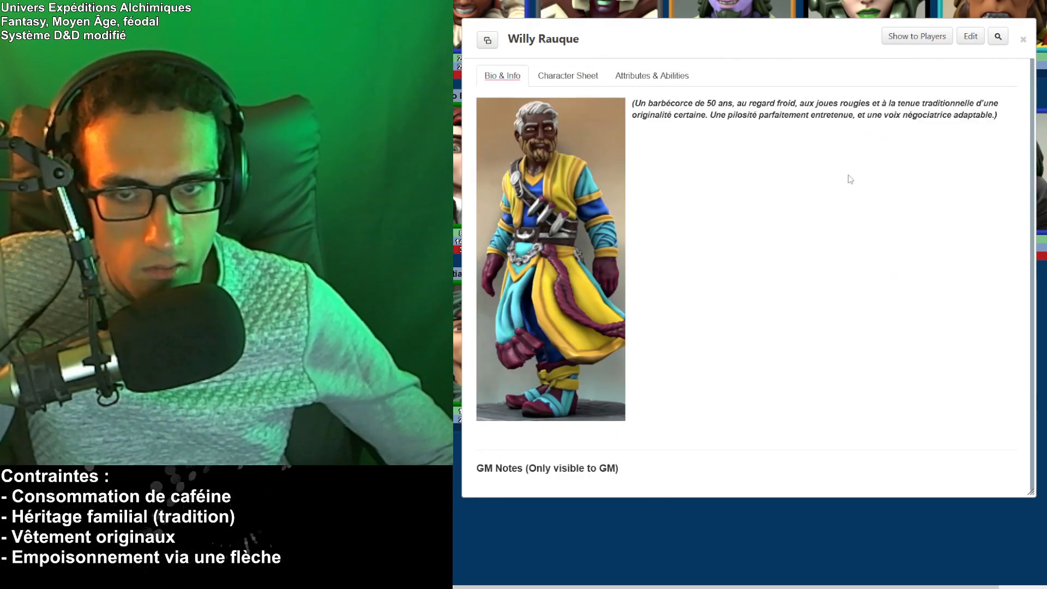
Review the physical description in the character's Bio & Info, close the entry and deselect the map token.
drag(998, 115, 614, 103)
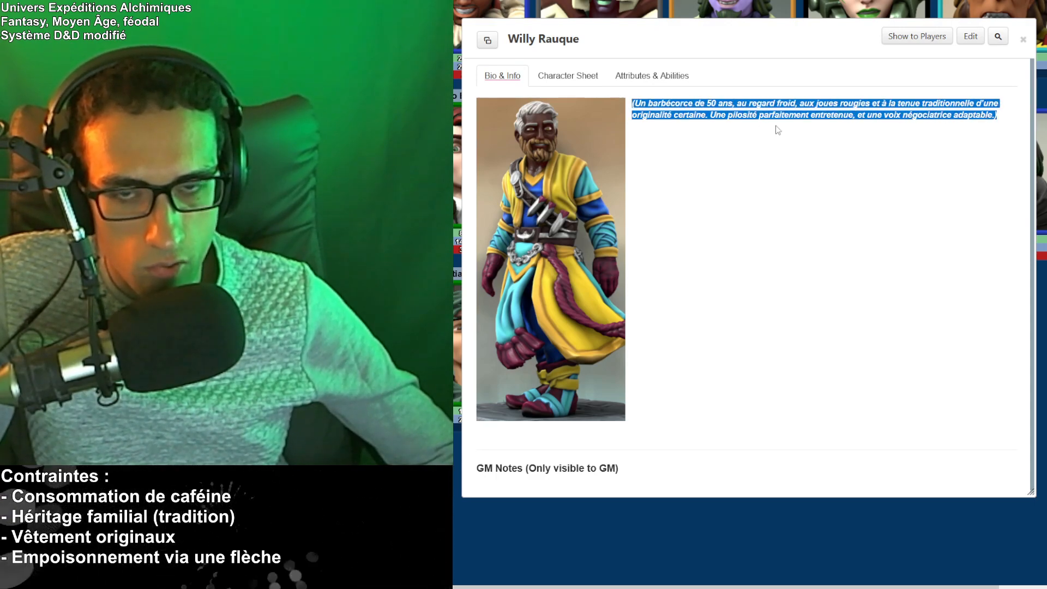
click(687, 105)
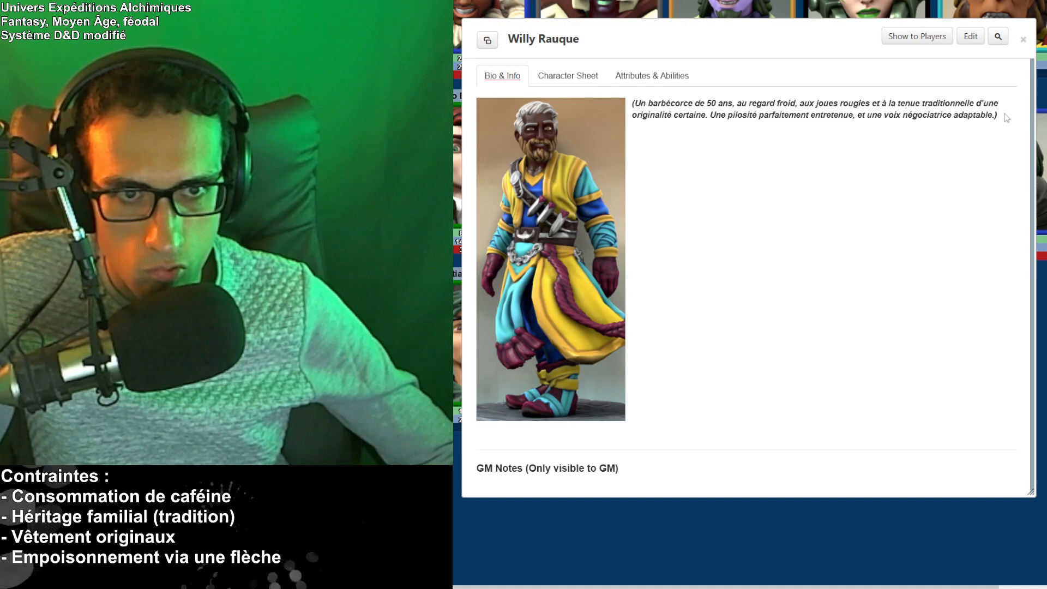
drag(1007, 117, 630, 102)
click(681, 119)
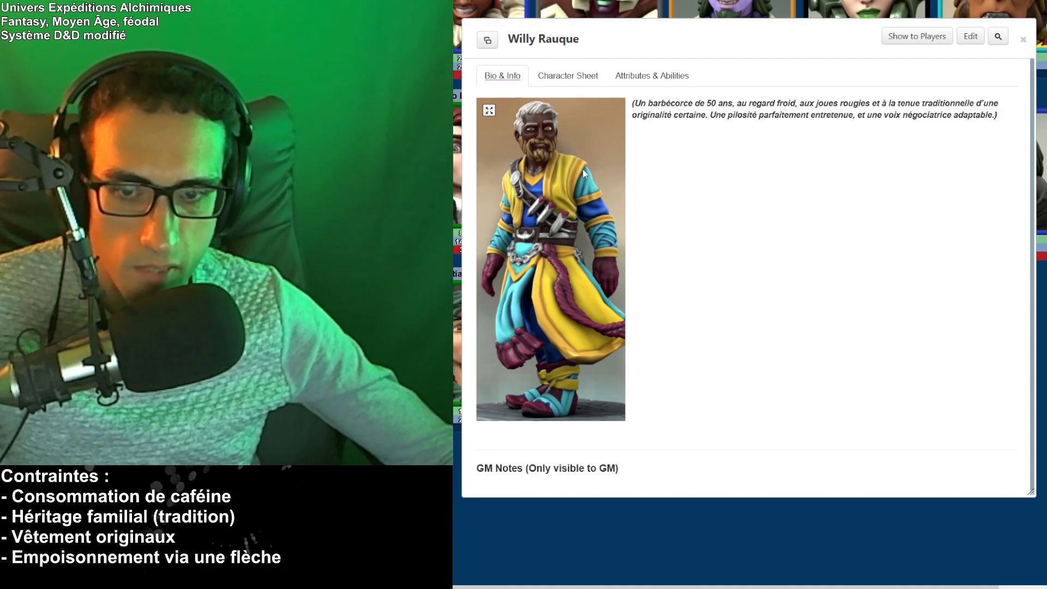
click(1019, 40)
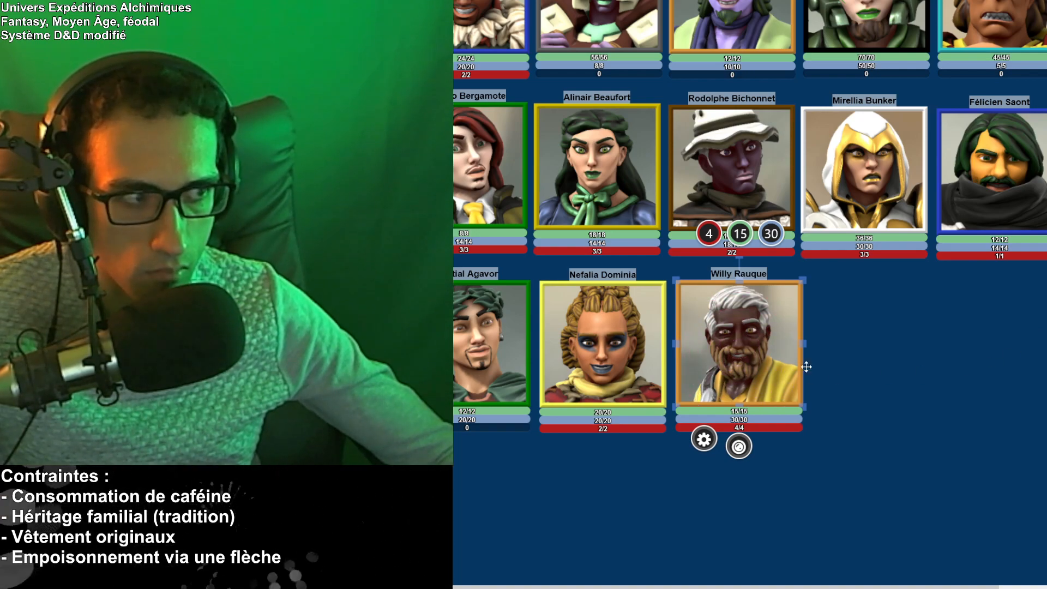
click(870, 381)
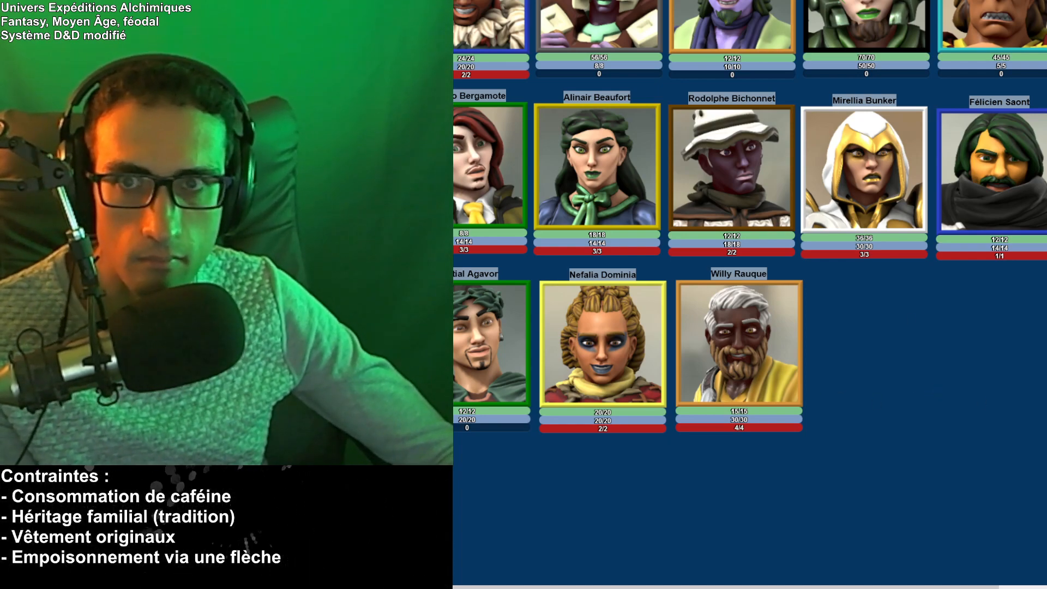
Switch to the Google Docs character document and highlight the story text from the first "info" heading through the "ouverture sur le futur" section.
key(alt+Tab)
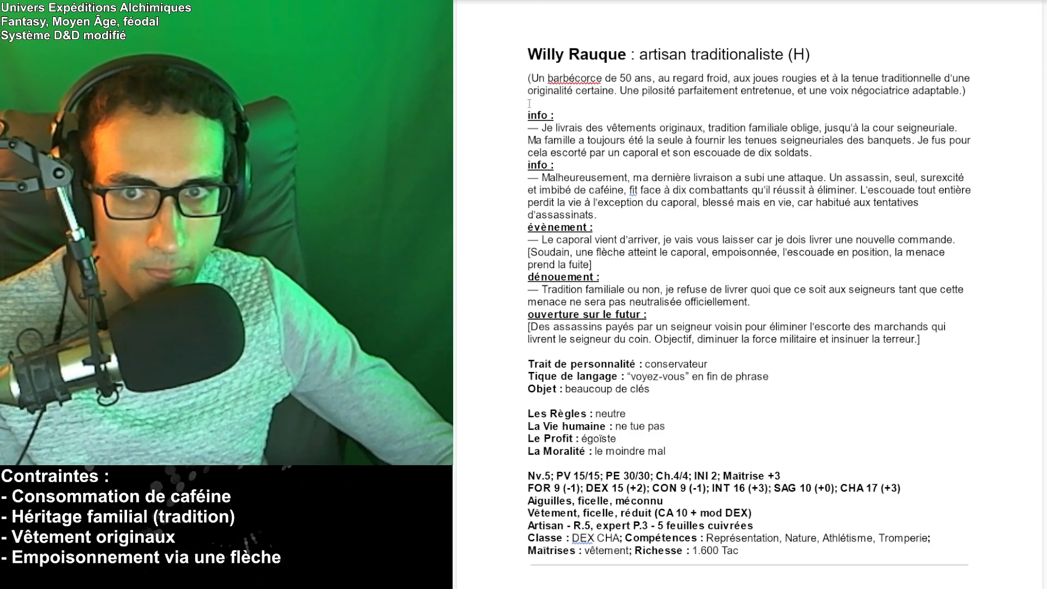
drag(529, 103, 837, 352)
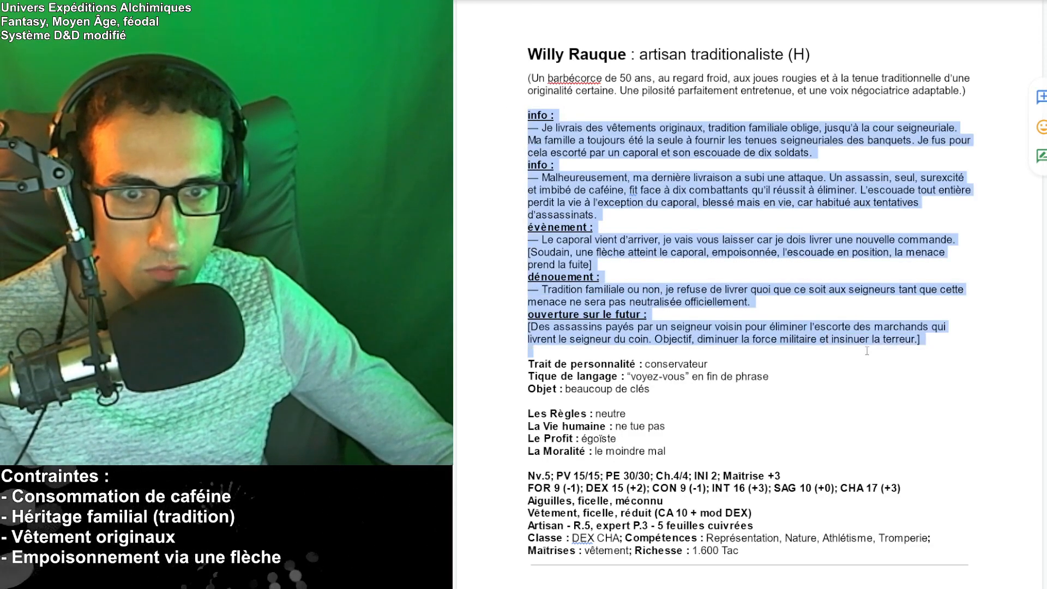